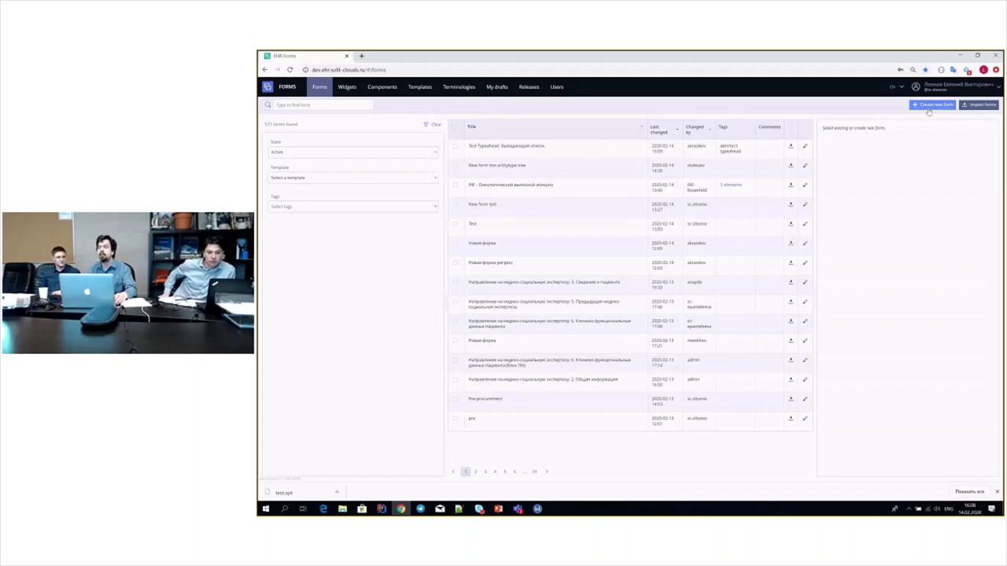
- Start a new form titled Demo and attach the b140a877 template
left_click(929, 107)
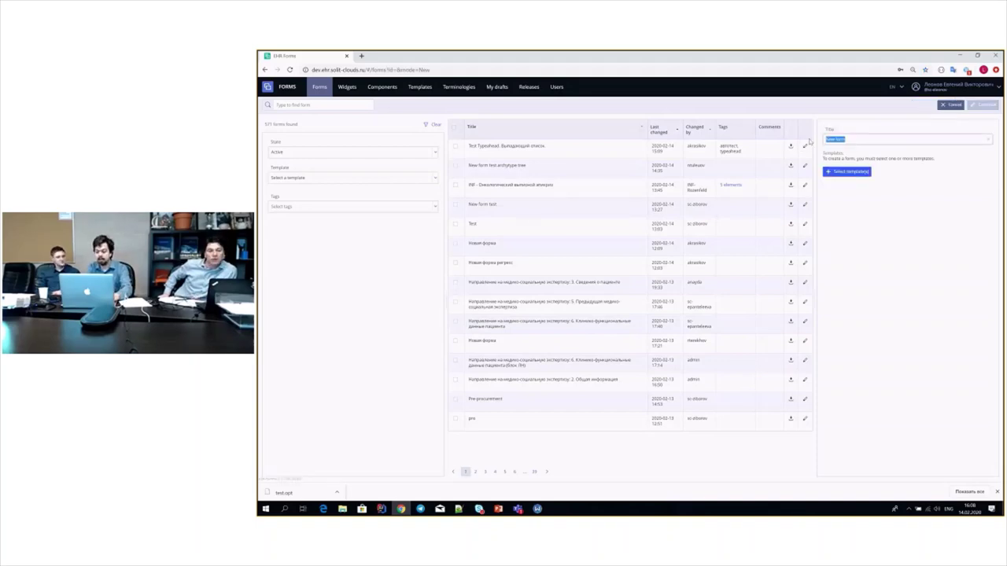
type("Бета")
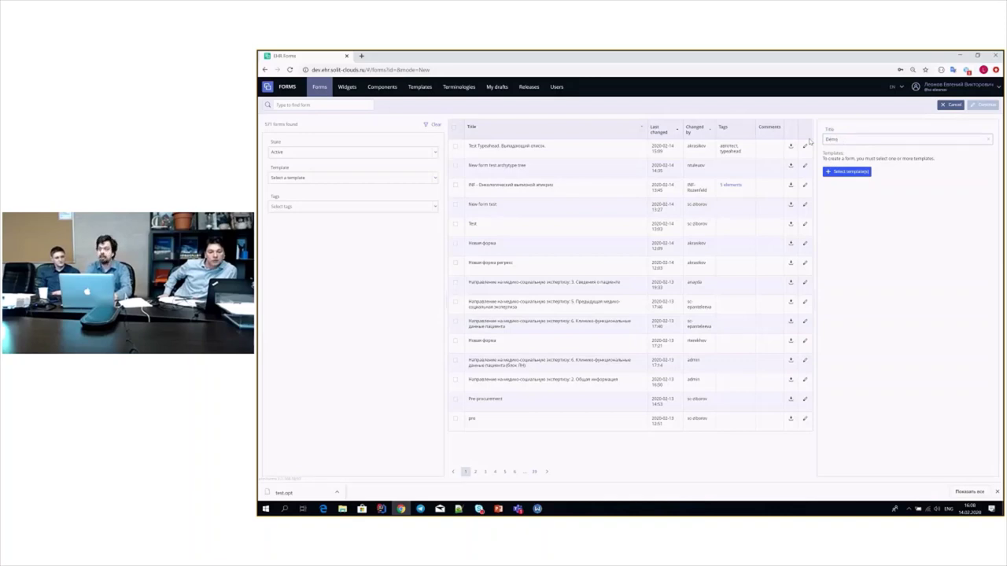
left_click(853, 173)
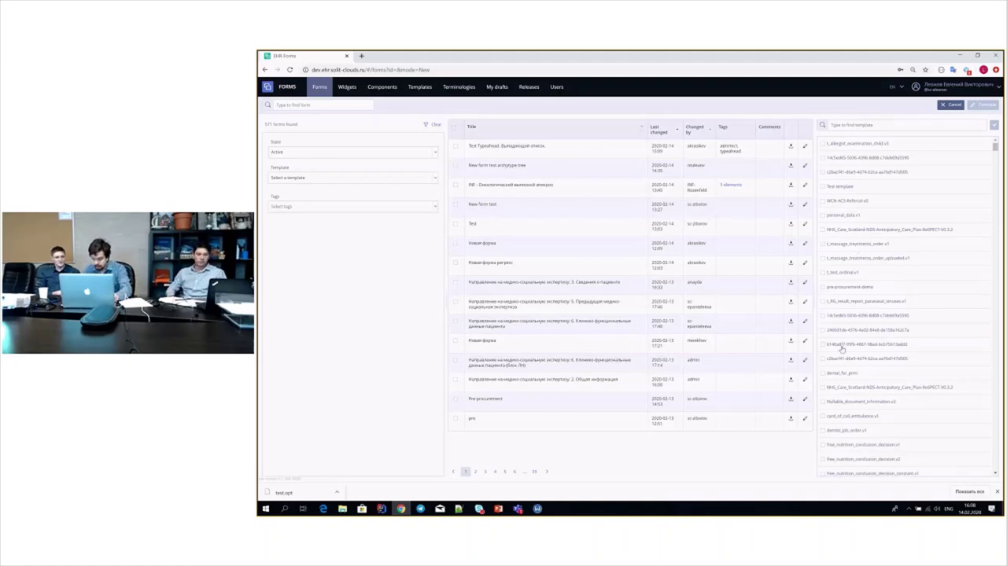
left_click(845, 346)
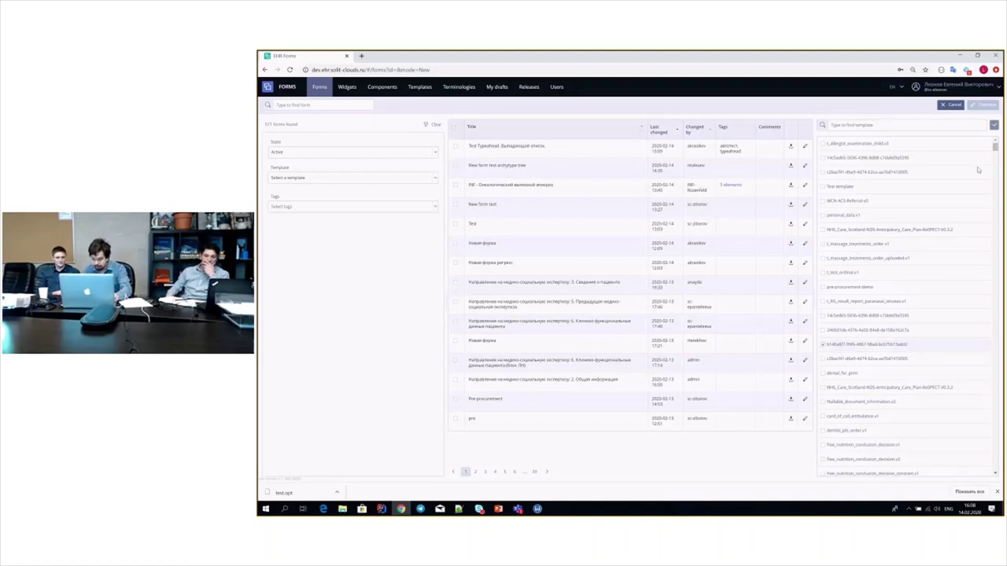
left_click(994, 126)
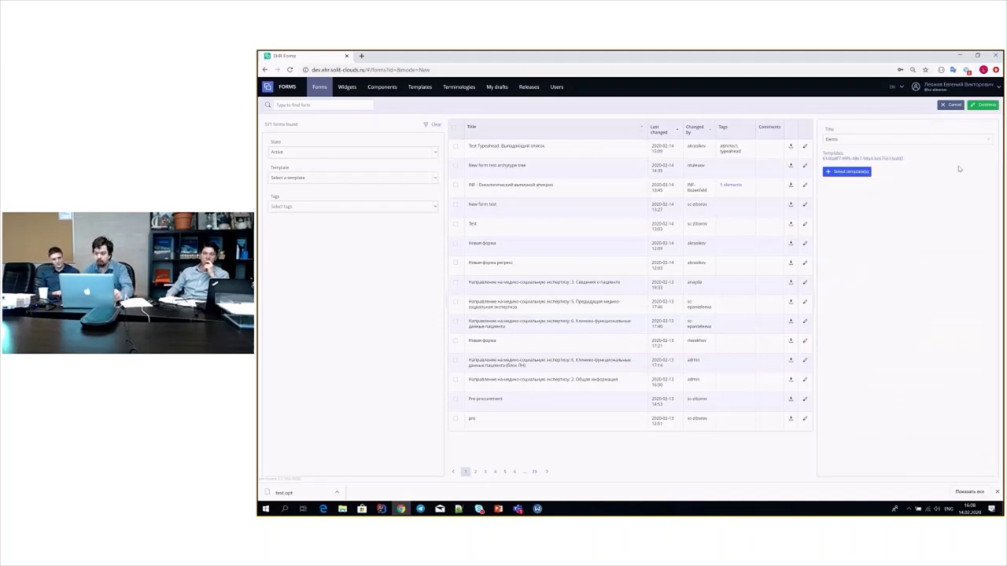
- Create the Demo form and drop the template's root composition onto the empty canvas
left_click(986, 107)
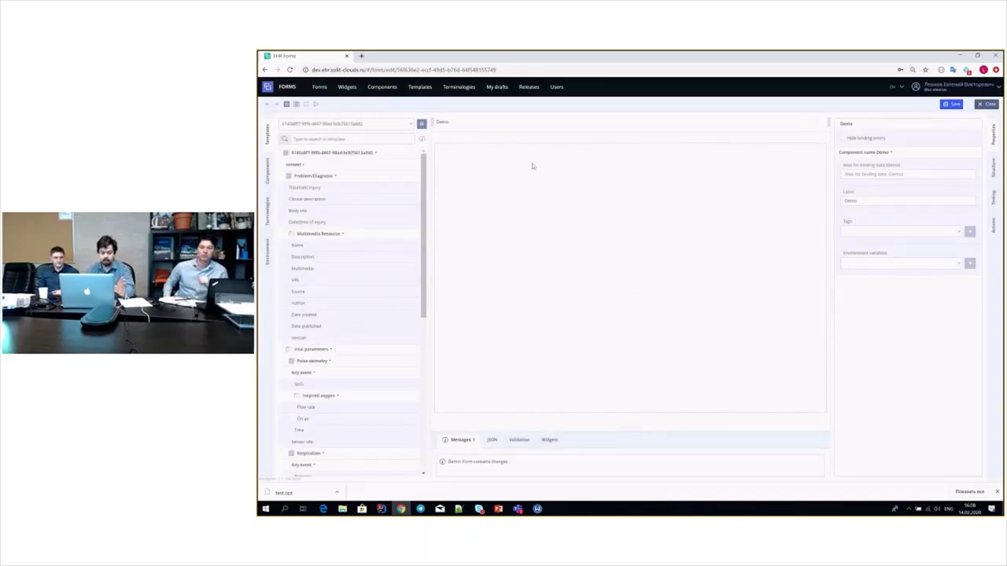
left_click_drag(362, 159, 522, 263)
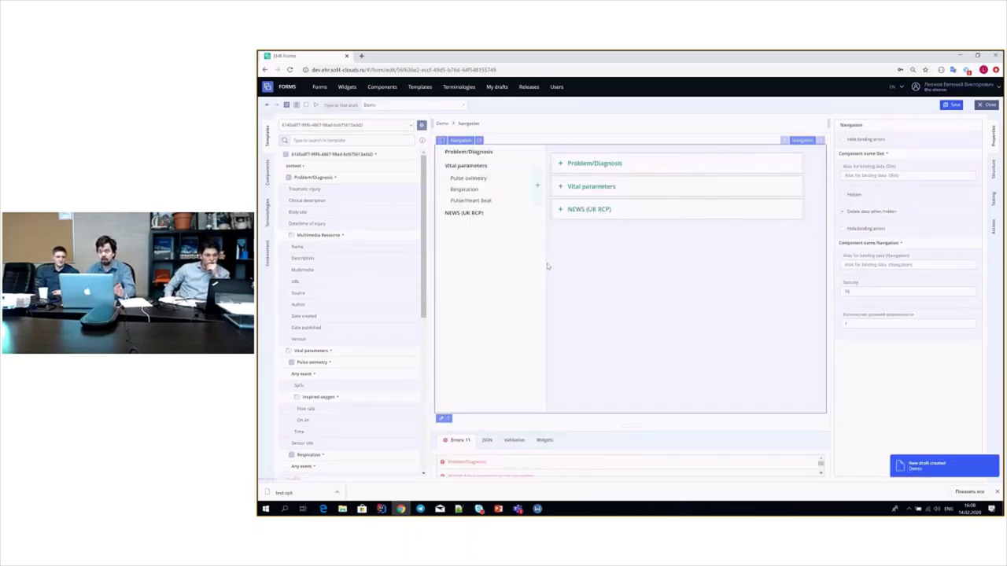
- Generate widgets for the Problem/Diagnosis slot
left_click(574, 166)
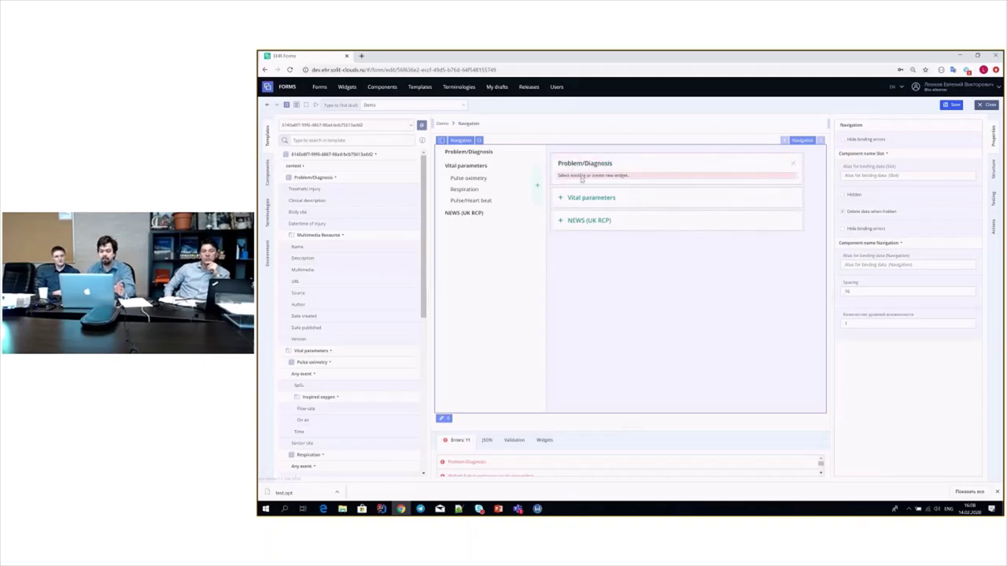
right_click(581, 178)
left_click(599, 181)
right_click(597, 186)
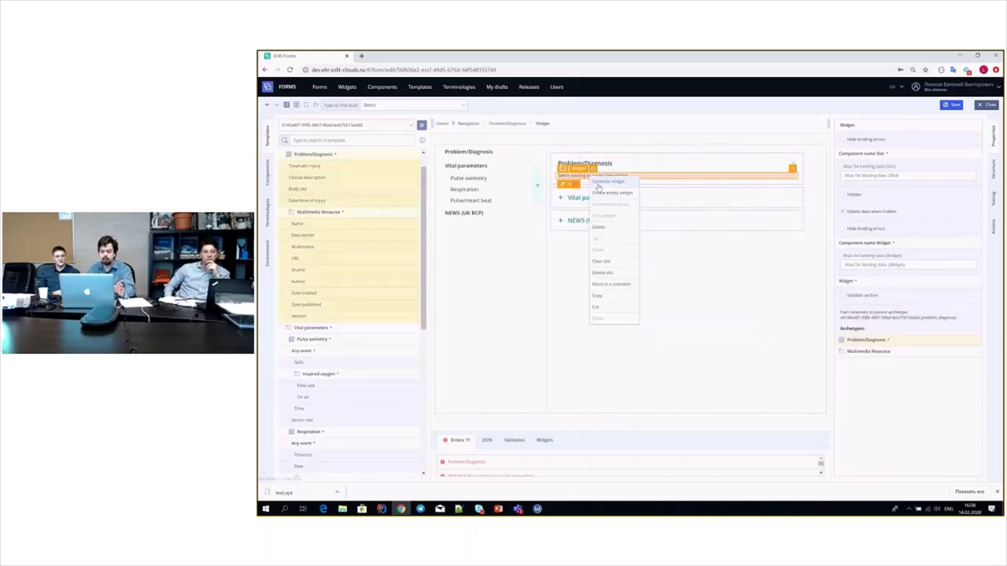
left_click(597, 182)
- Expand Vital parameters and generate widgets for Pulse oximetry and Respiration
scroll(582, 314, "down", 5)
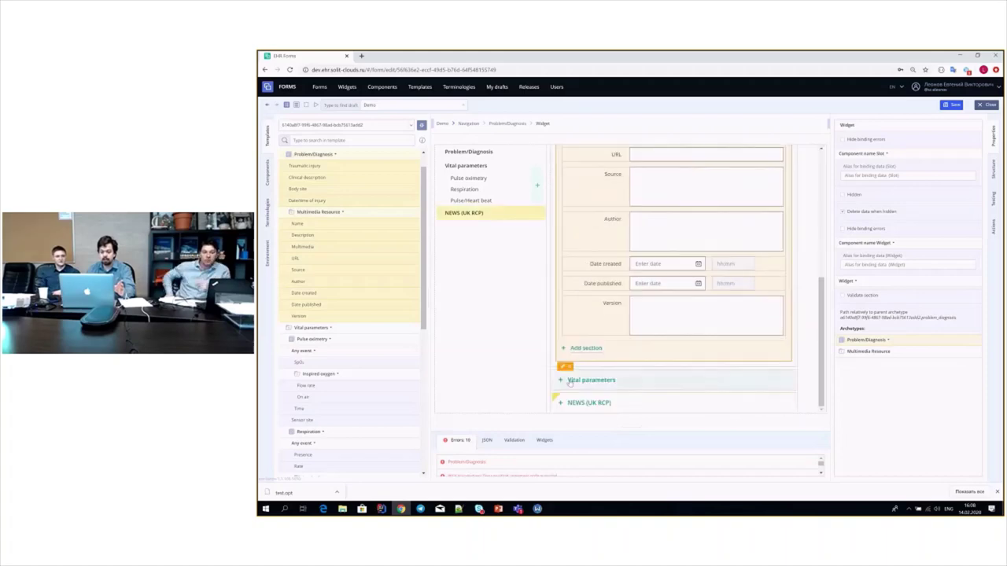
left_click(571, 383)
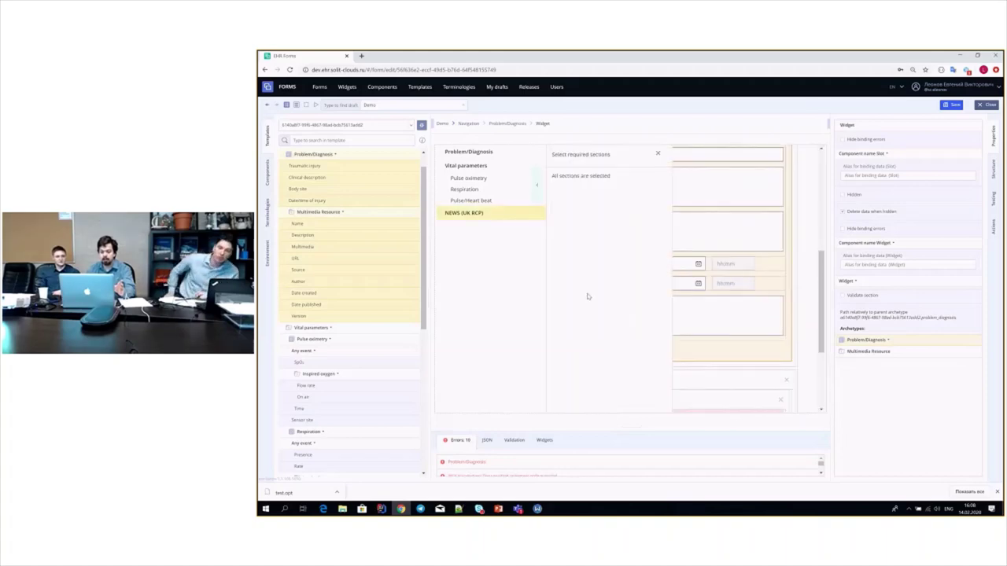
left_click(658, 153)
scroll(636, 243, "down", 3)
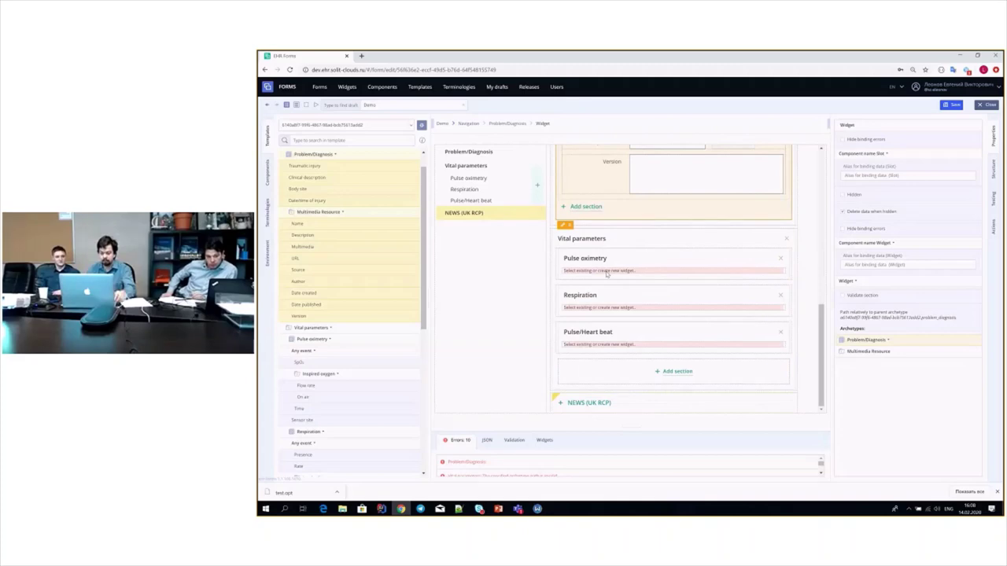
right_click(599, 272)
left_click(608, 278)
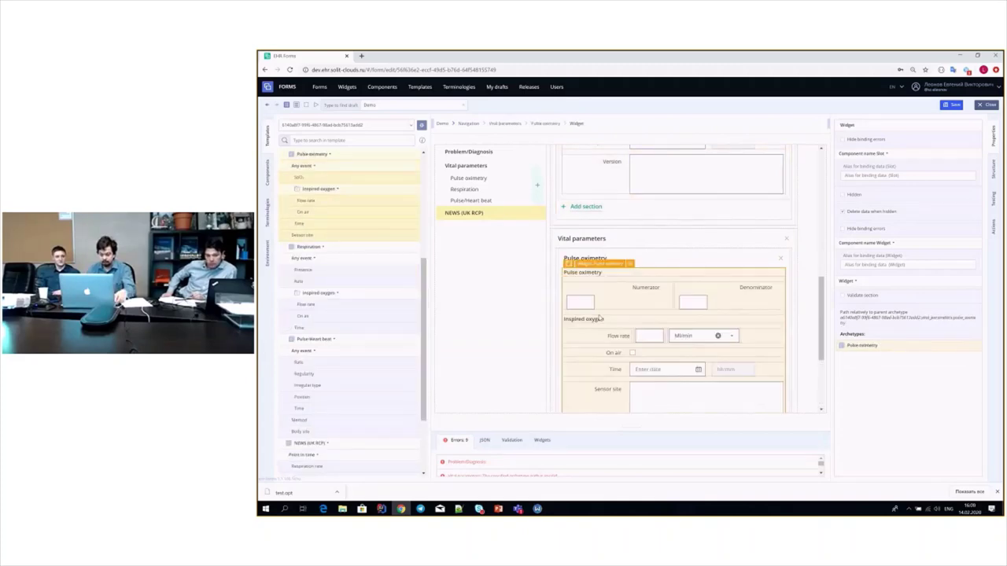
scroll(606, 299, "down", 3)
right_click(598, 309)
left_click(603, 314)
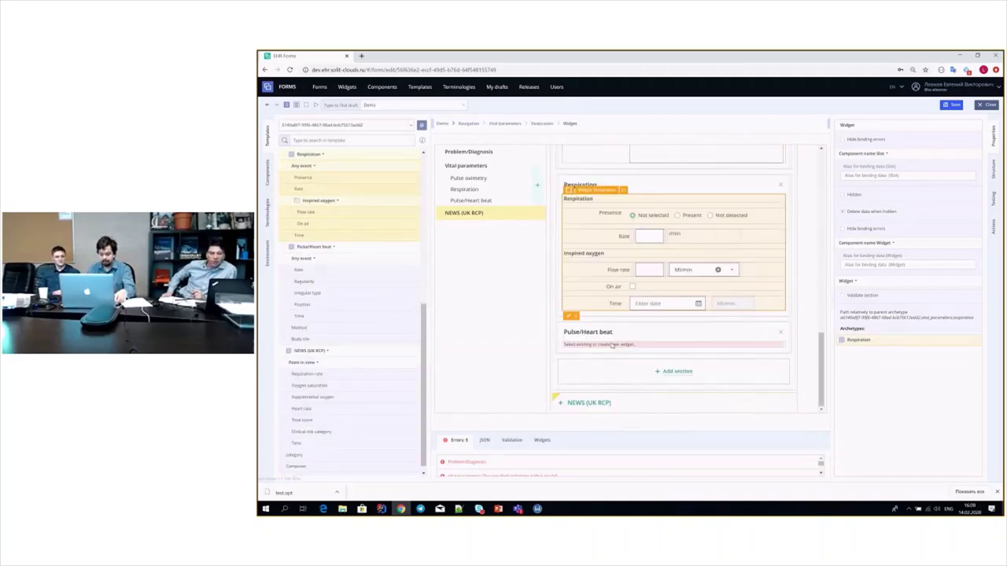
- Generate widgets for the Pulse/Heart beat and NEWS (UK RCP) slots
right_click(607, 353)
left_click(608, 352)
scroll(605, 351, "down", 5)
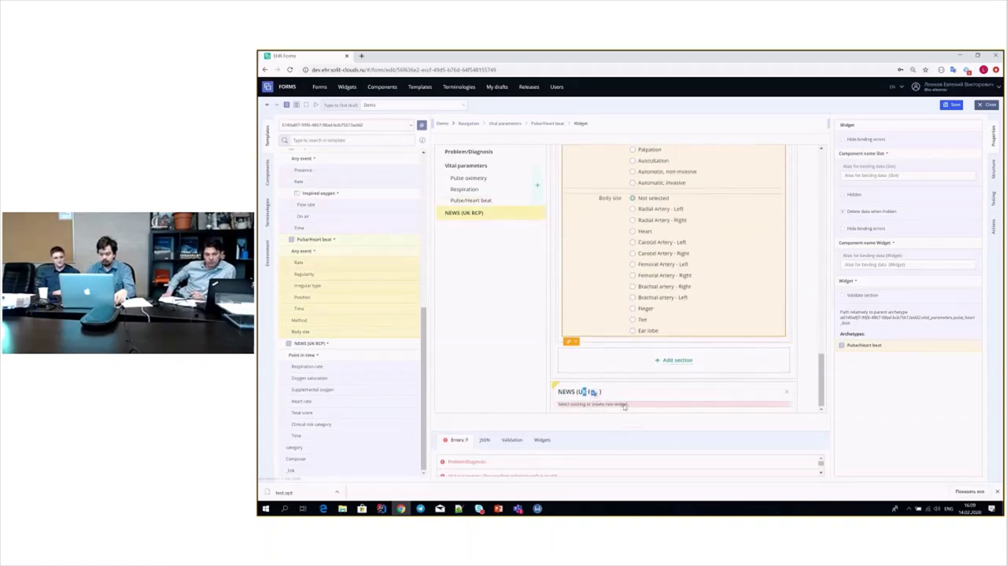
right_click(600, 406)
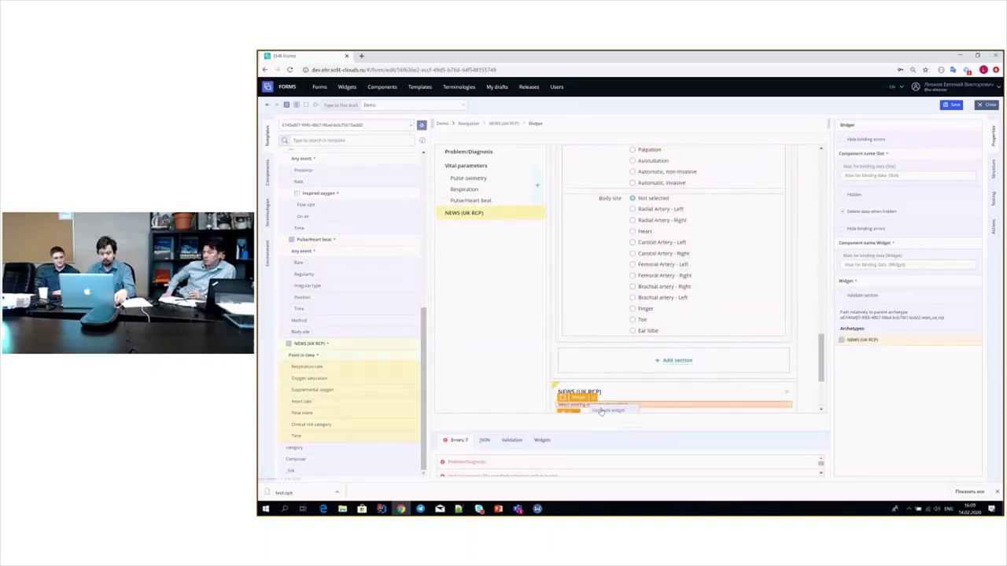
left_click(602, 410)
scroll(661, 313, "up", 15)
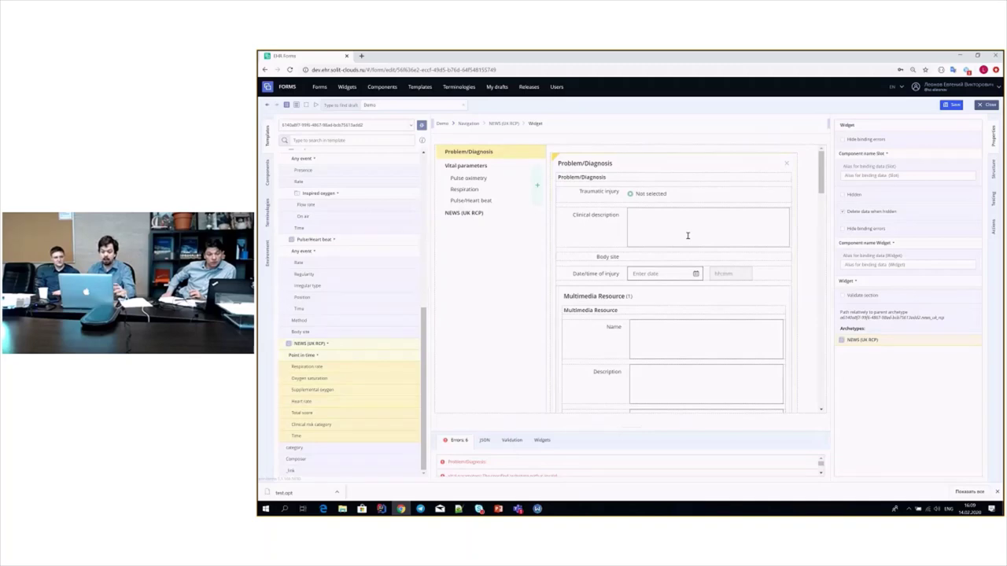
- Change the Traumatic injury field from radio buttons to a dropdown list
left_click(571, 194)
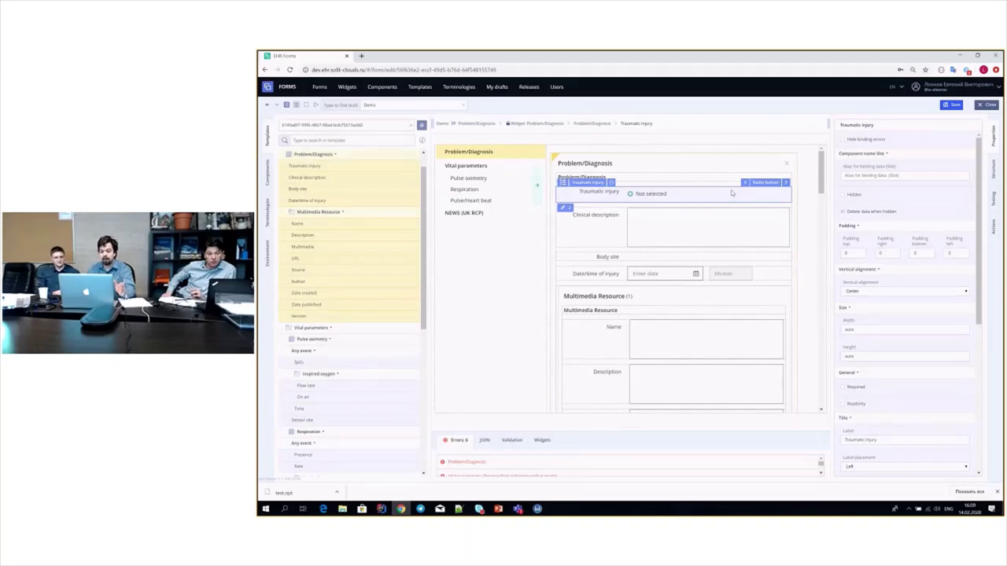
left_click(763, 183)
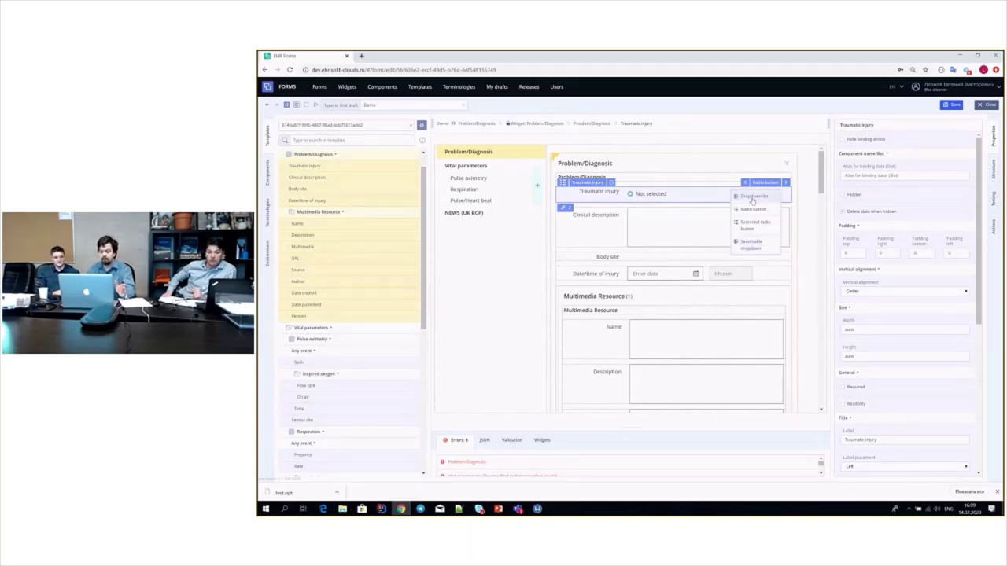
left_click(752, 198)
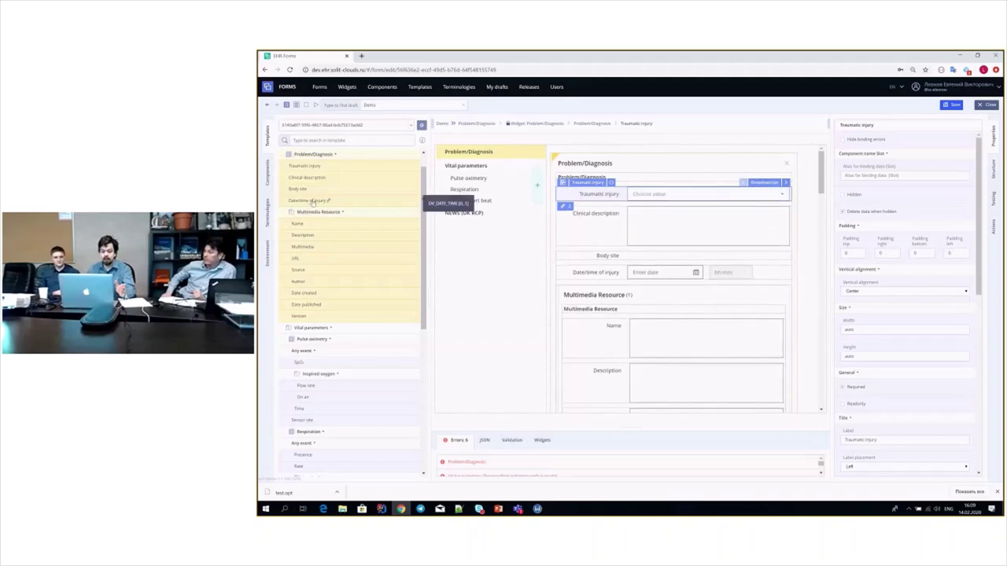
- Bind the Traumatic injury values to the Injury (DM) terminology, found by searching 'inj'
left_click(268, 212)
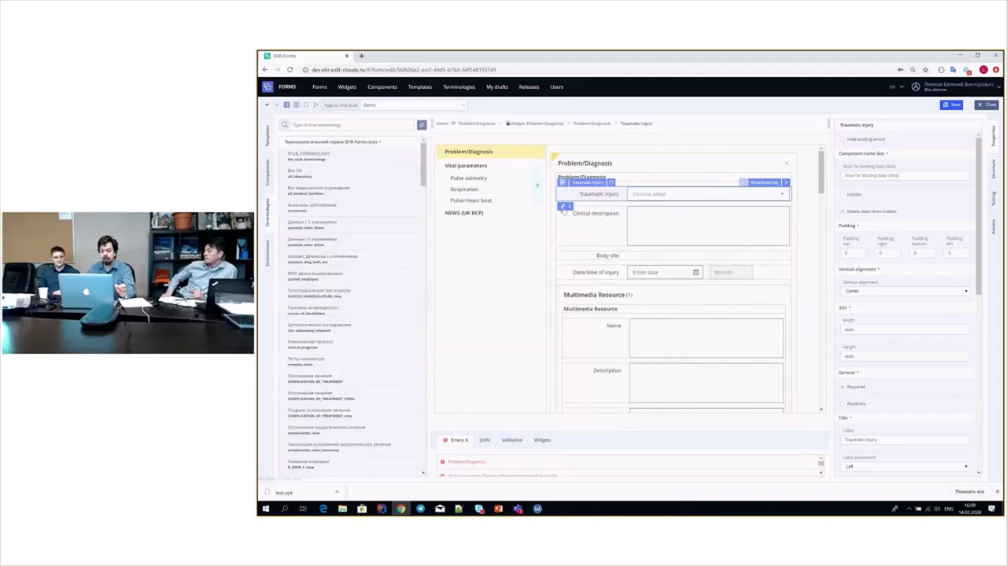
left_click(563, 207)
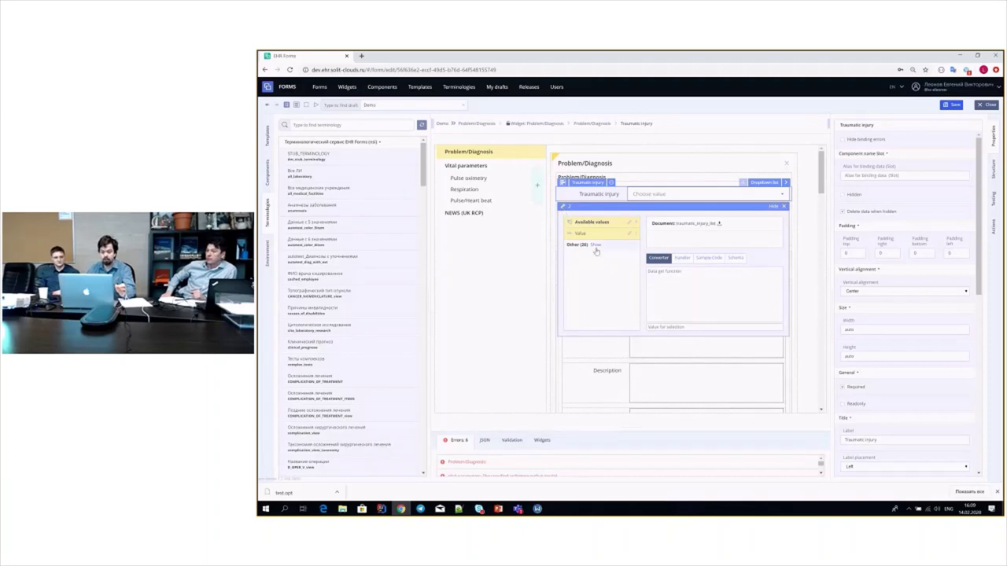
left_click(582, 234)
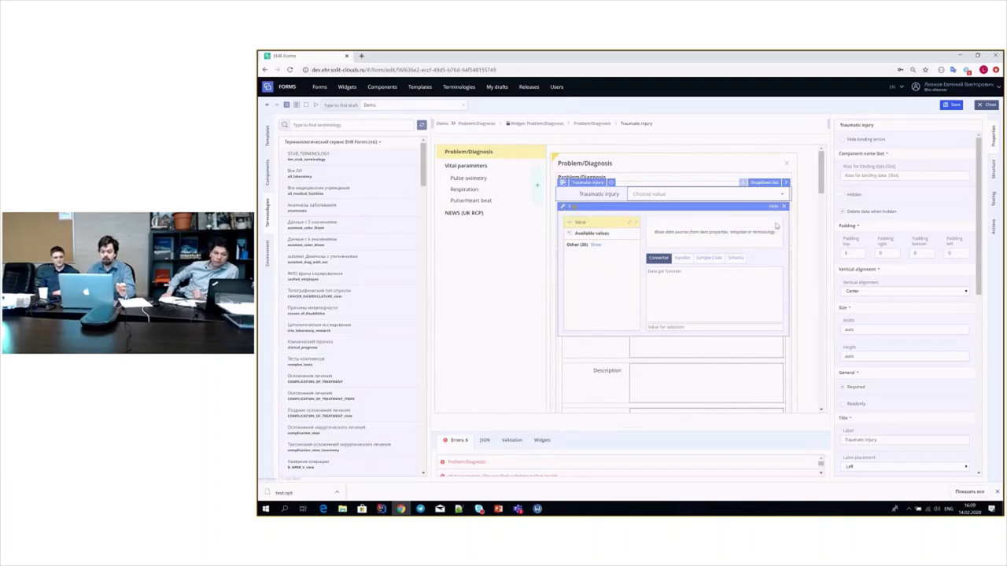
left_click(339, 118)
type("inj")
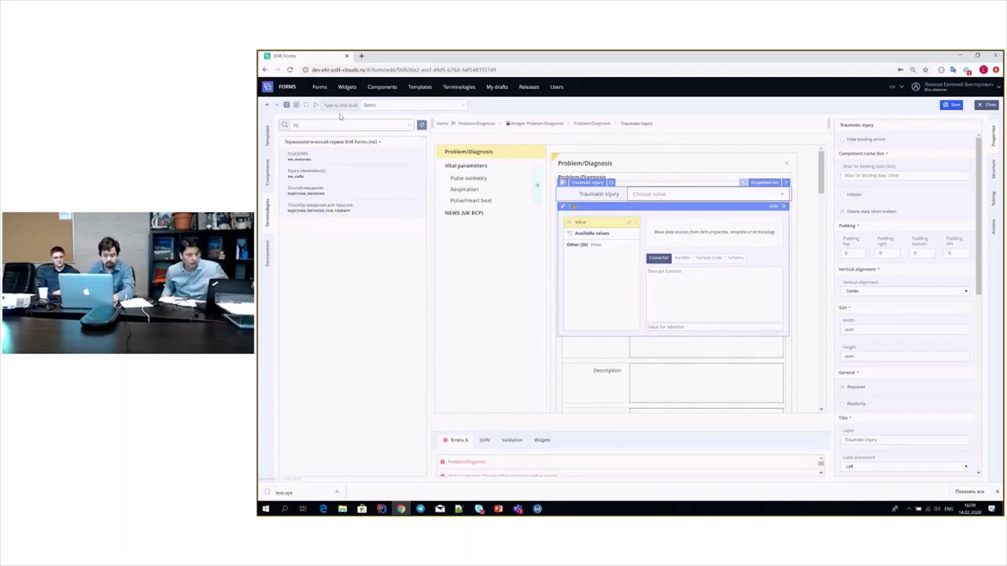
left_click_drag(299, 156, 665, 234)
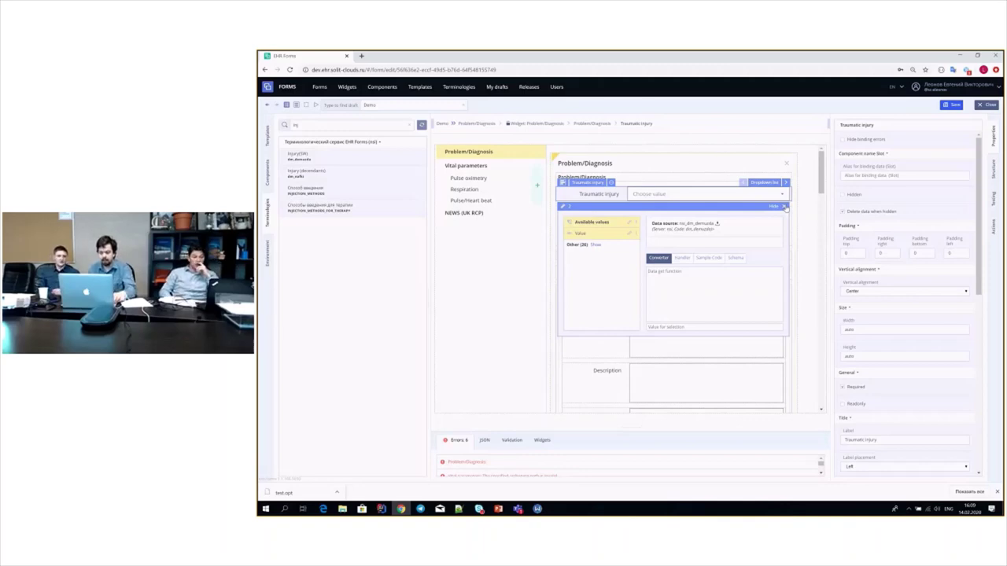
left_click(783, 206)
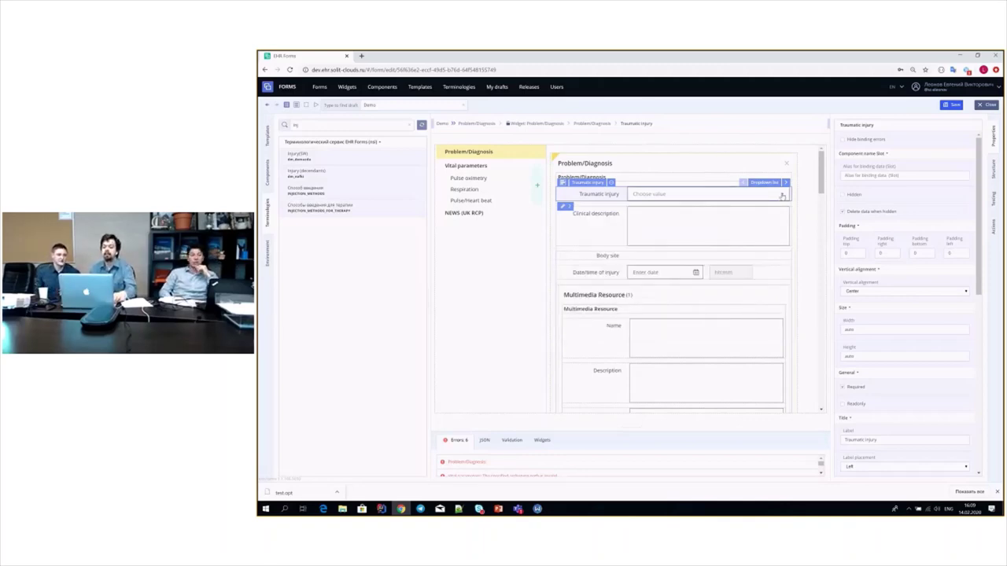
left_click(782, 196)
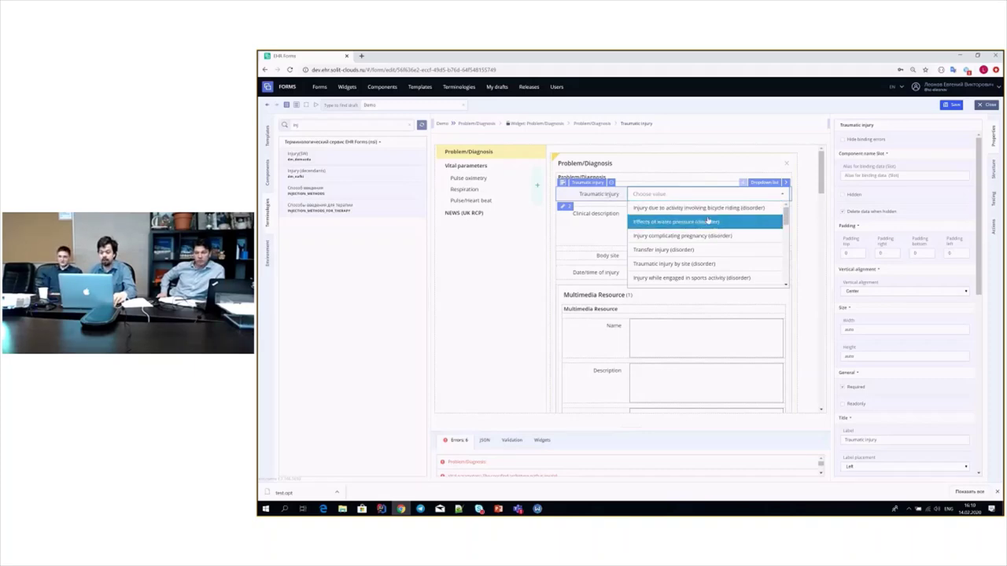
- Review the injury values in the Traumatic injury list, close it, and show the components library
scroll(708, 221, "down", 2)
scroll(708, 221, "down", 4)
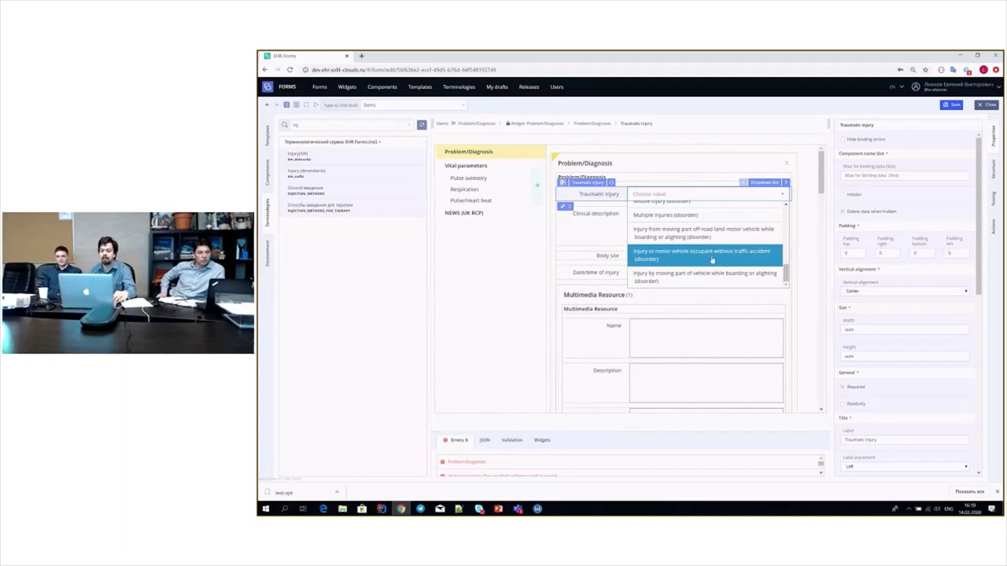
left_click(592, 193)
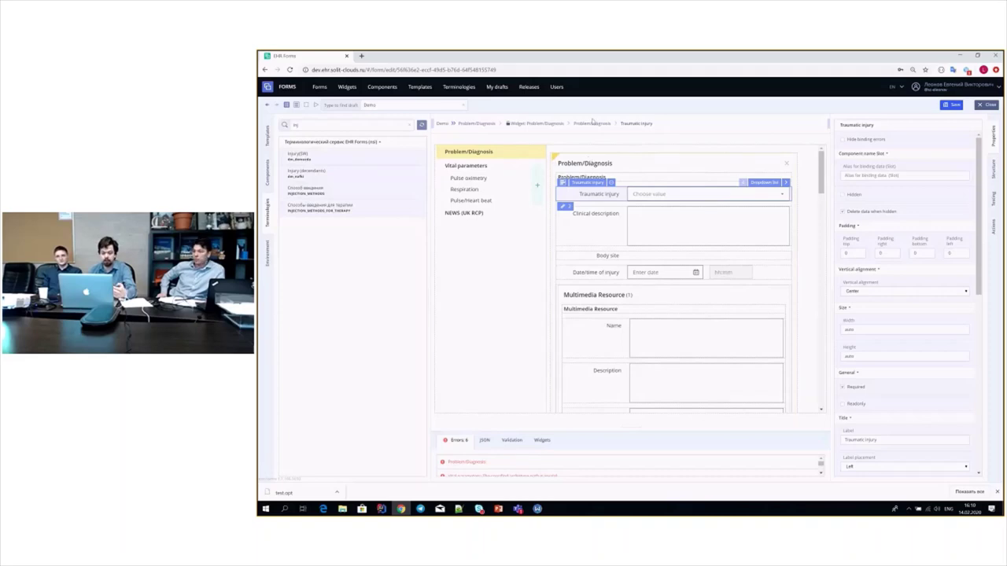
left_click(267, 178)
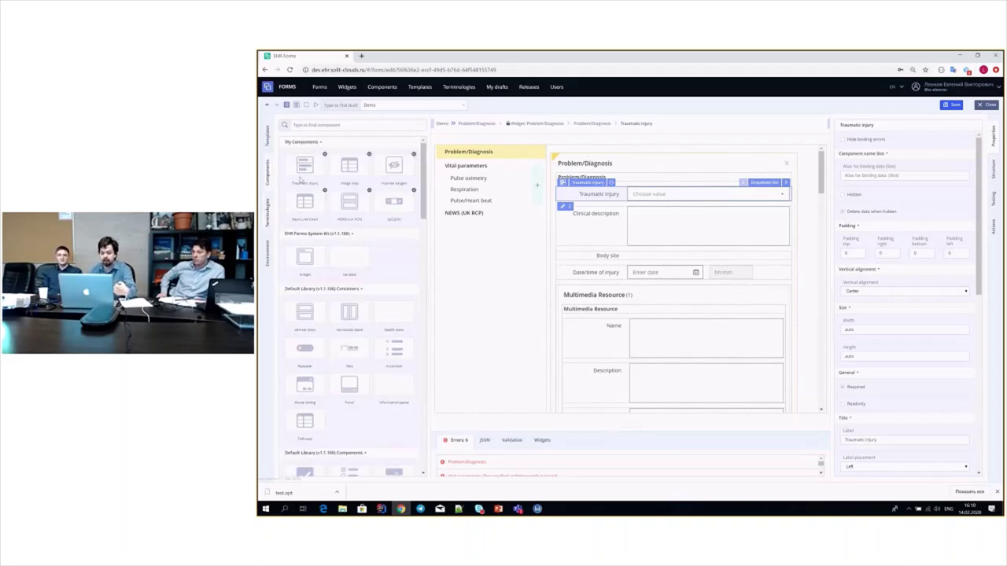
- Set Traumatic injury to 'Direct tissue damage caused by blast (disorder)' by searching 'bl'
left_click_drag(300, 180, 606, 200)
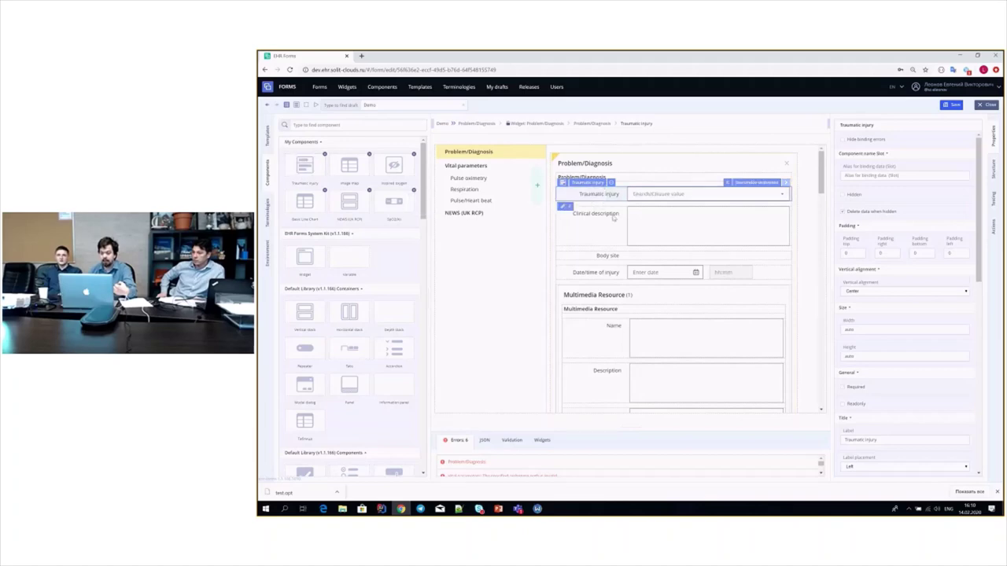
left_click(781, 195)
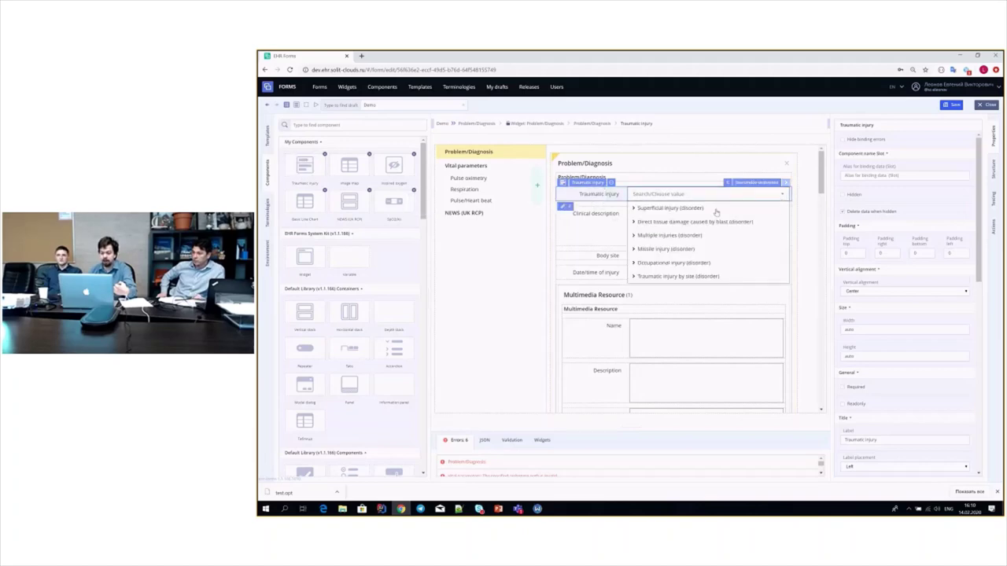
left_click(634, 209)
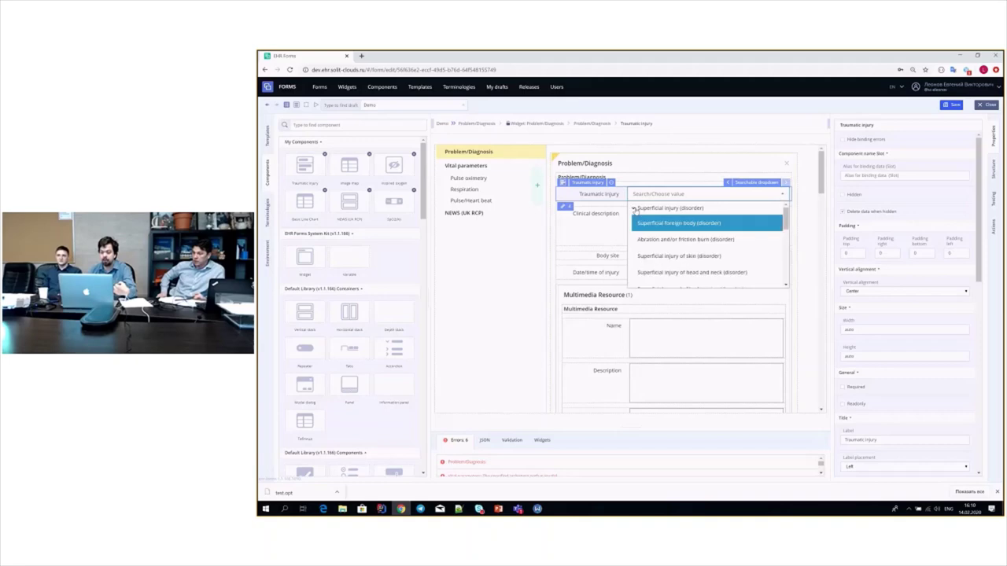
left_click(635, 209)
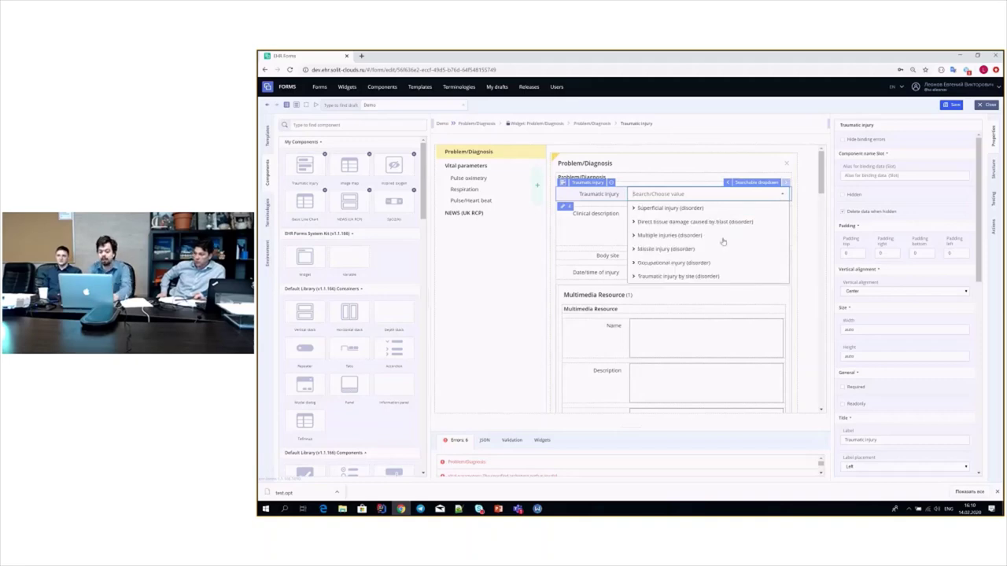
type("bl")
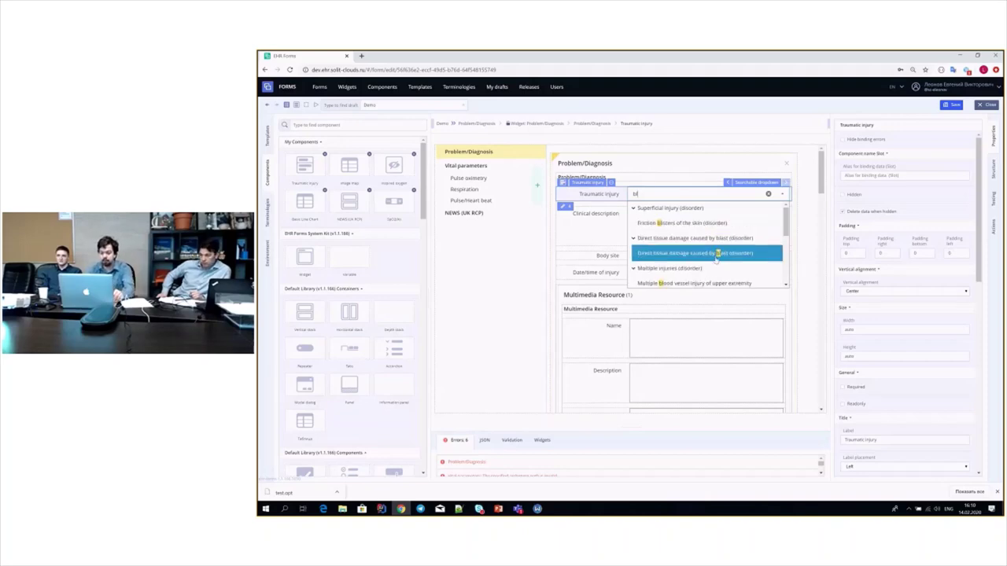
left_click(715, 255)
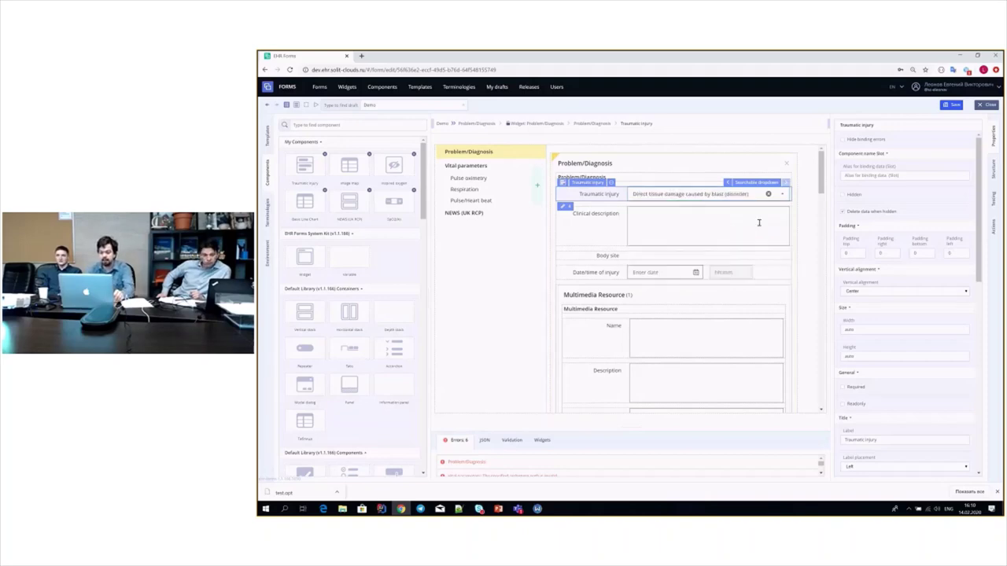
- Enter 'Some info' as the clinical description and select the Body site field
left_click(661, 236)
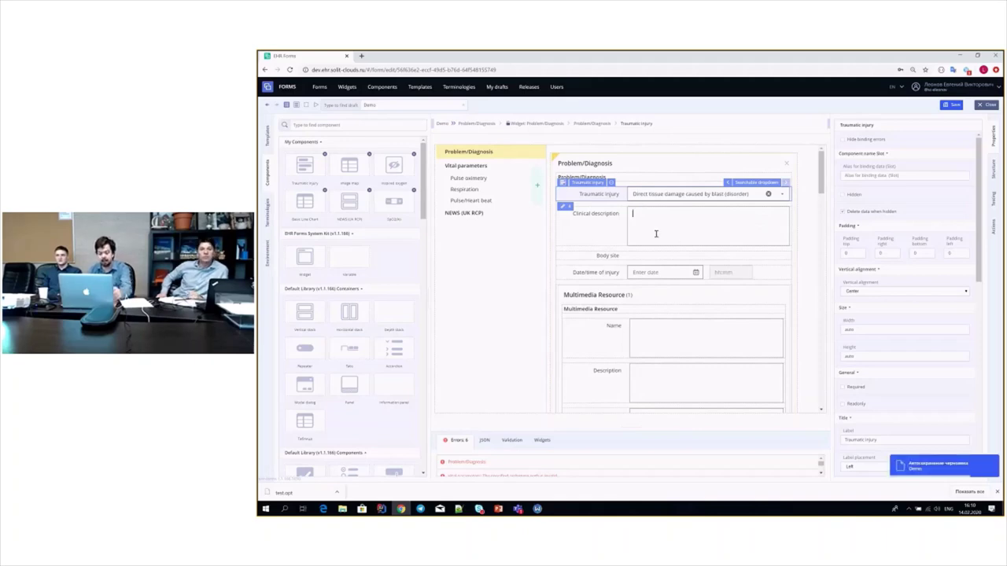
type("Som")
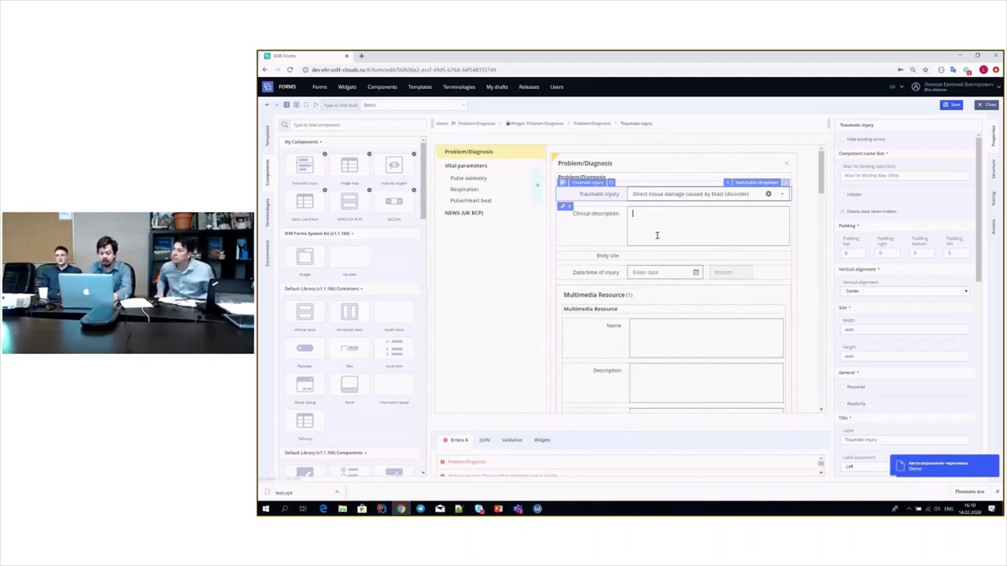
type("e")
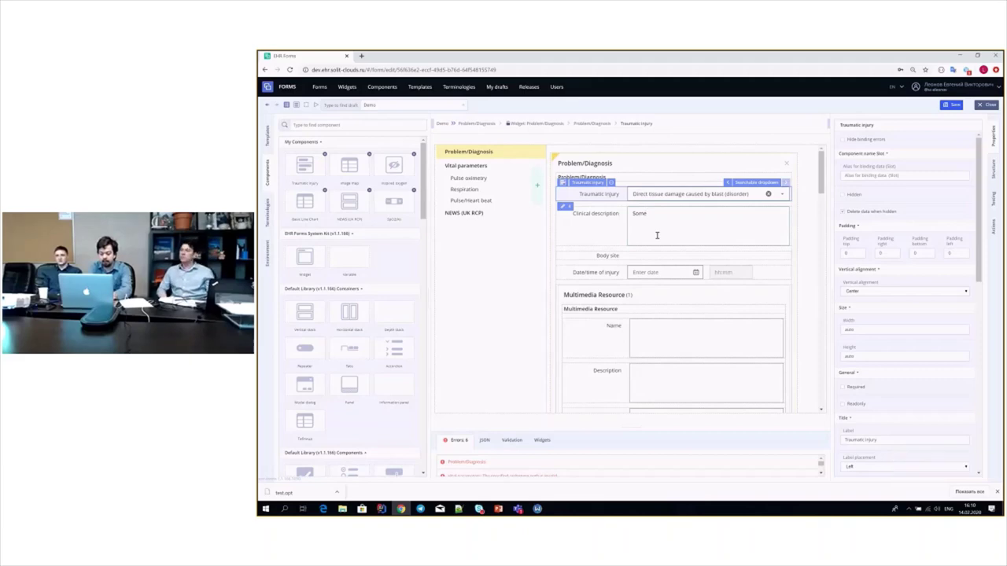
type(" info")
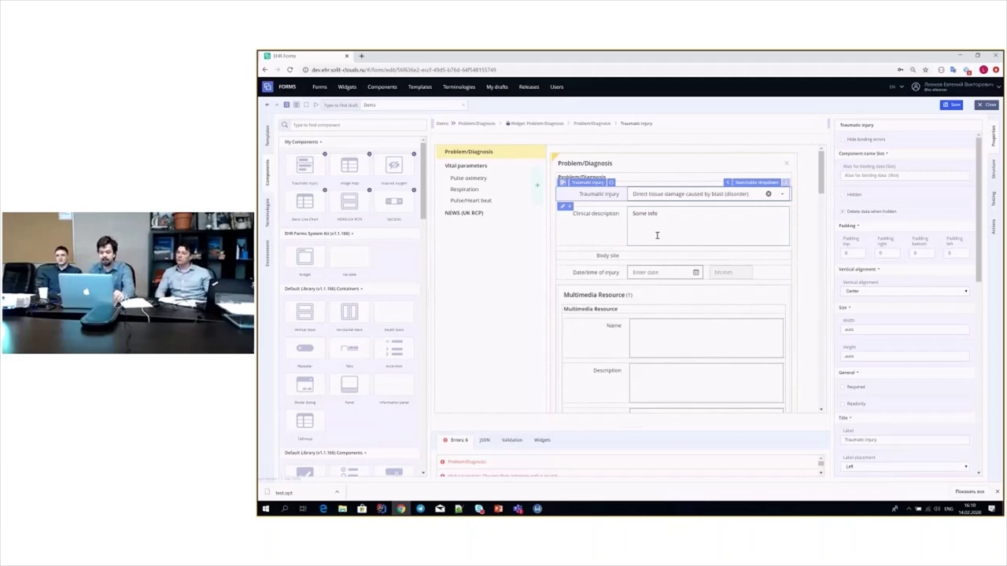
left_click(578, 257)
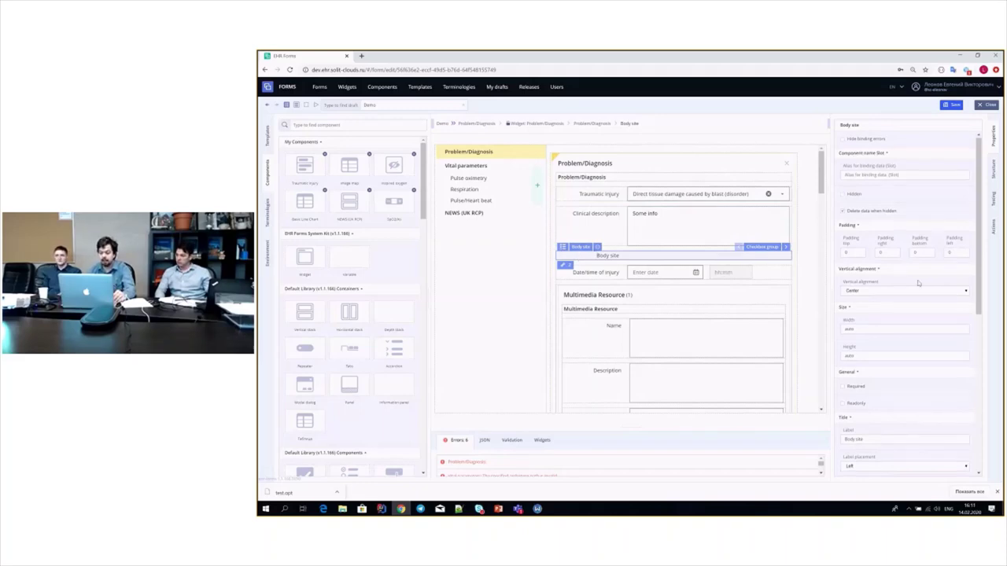
scroll(917, 283, "down", 5)
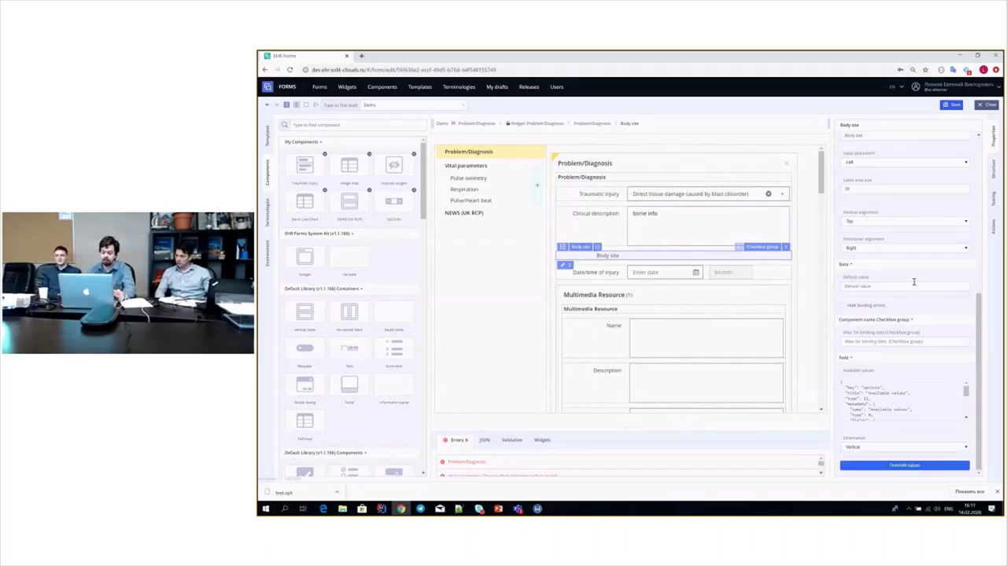
- Override Body site with value Arm (code 1234) and place the body image map on it
left_click(889, 466)
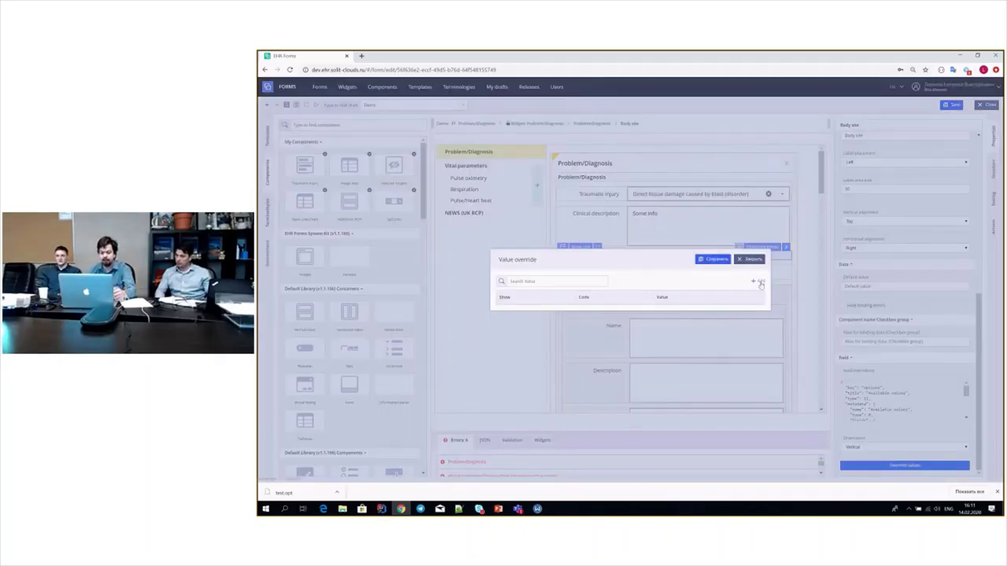
left_click(758, 281)
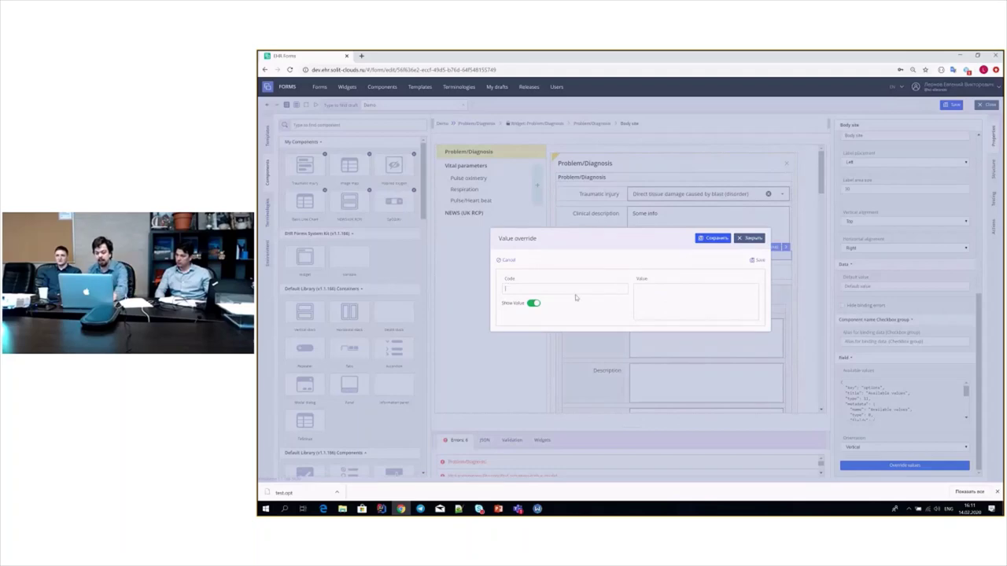
type("1234")
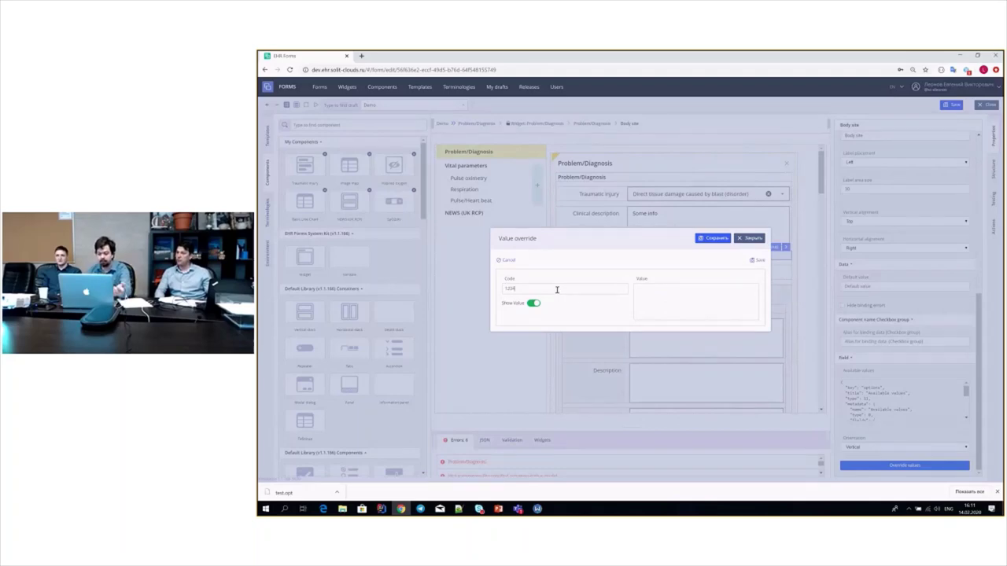
left_click(668, 304)
type("Arm")
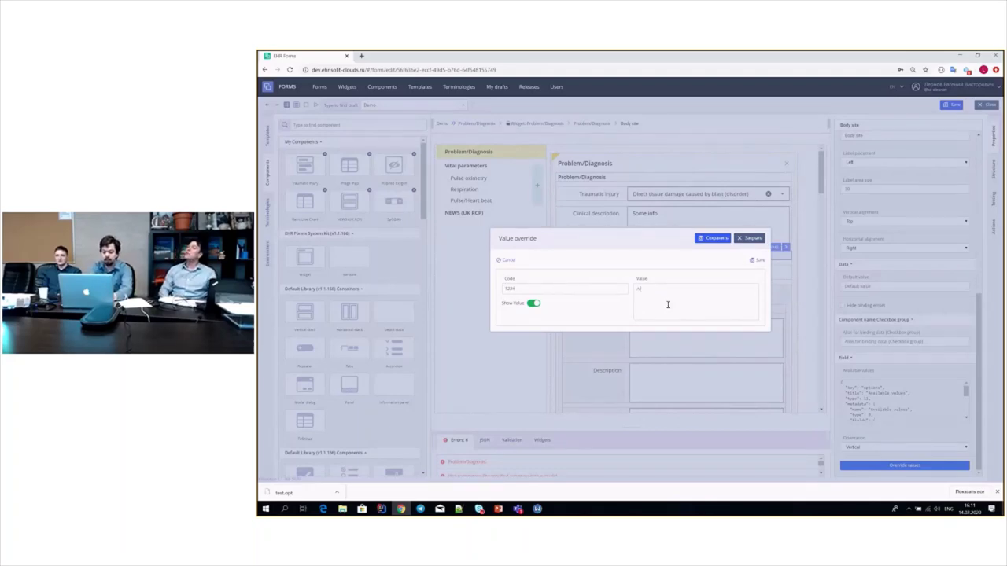
left_click(756, 261)
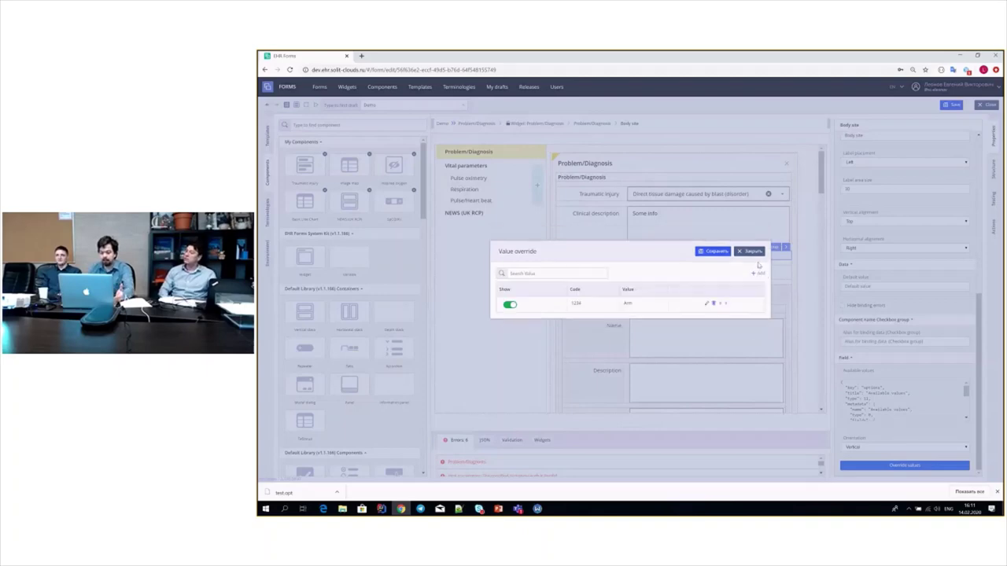
left_click(714, 252)
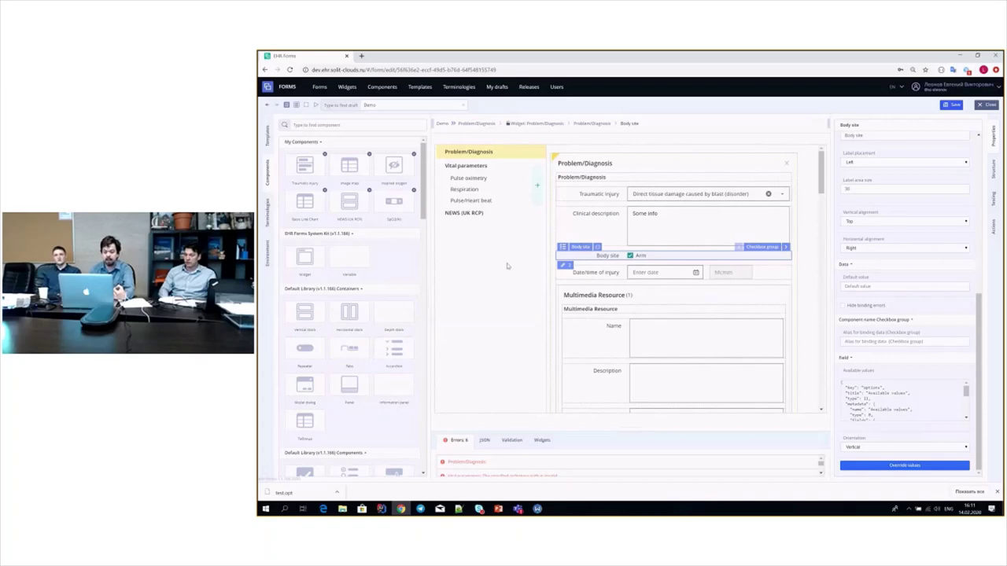
left_click_drag(349, 165, 588, 256)
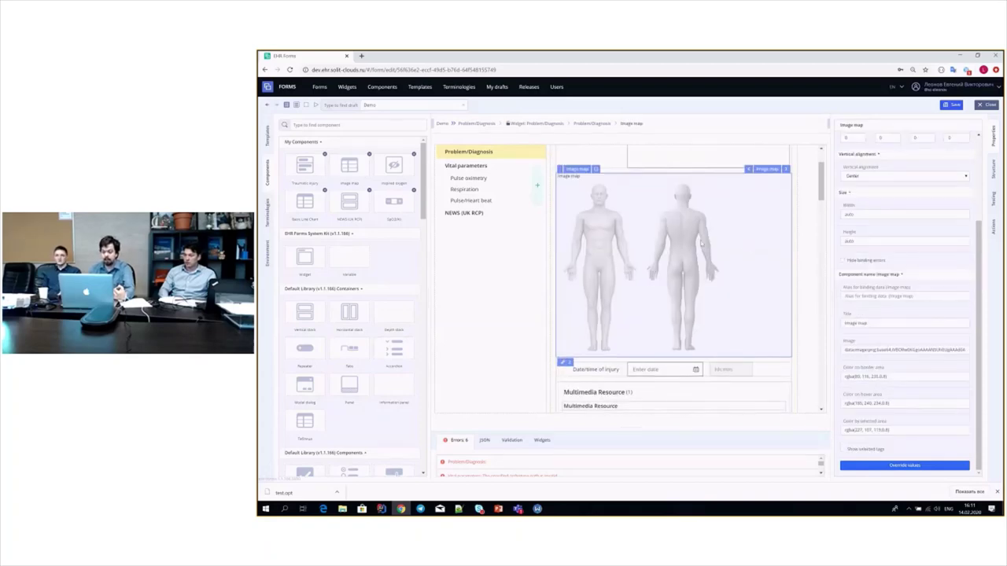
- Mark an arm on the body image map and review its override values unchanged
left_click(705, 244)
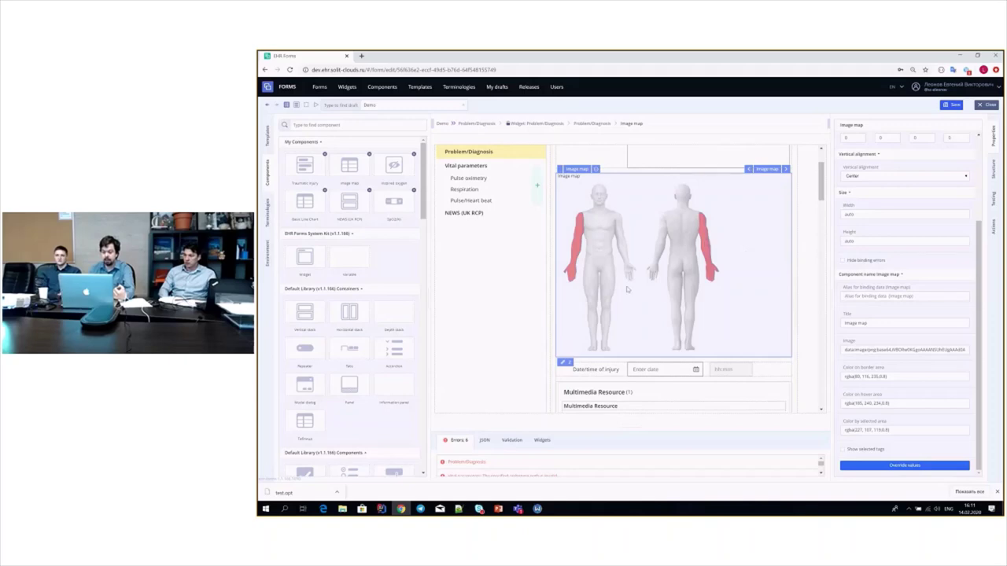
left_click(626, 255)
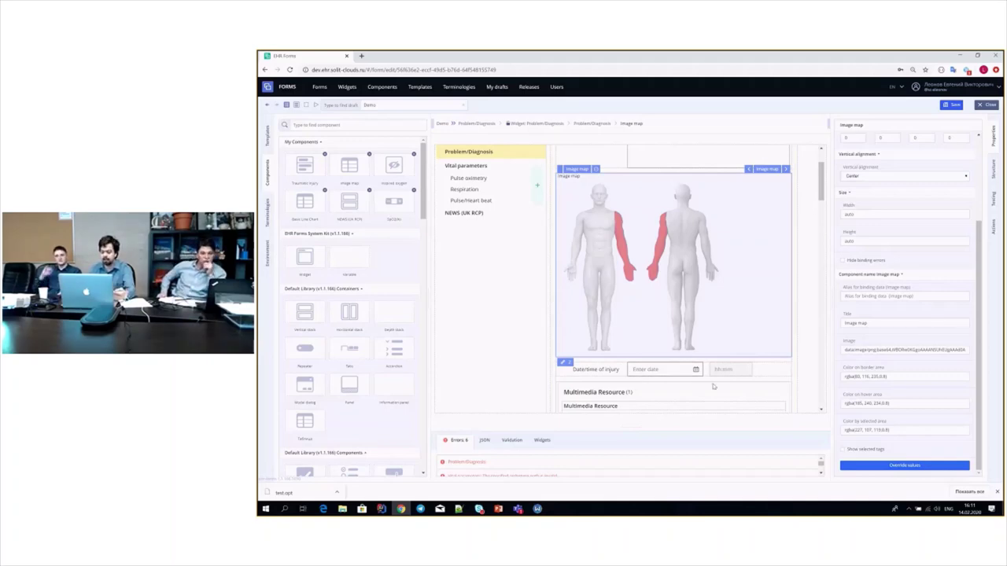
left_click(896, 466)
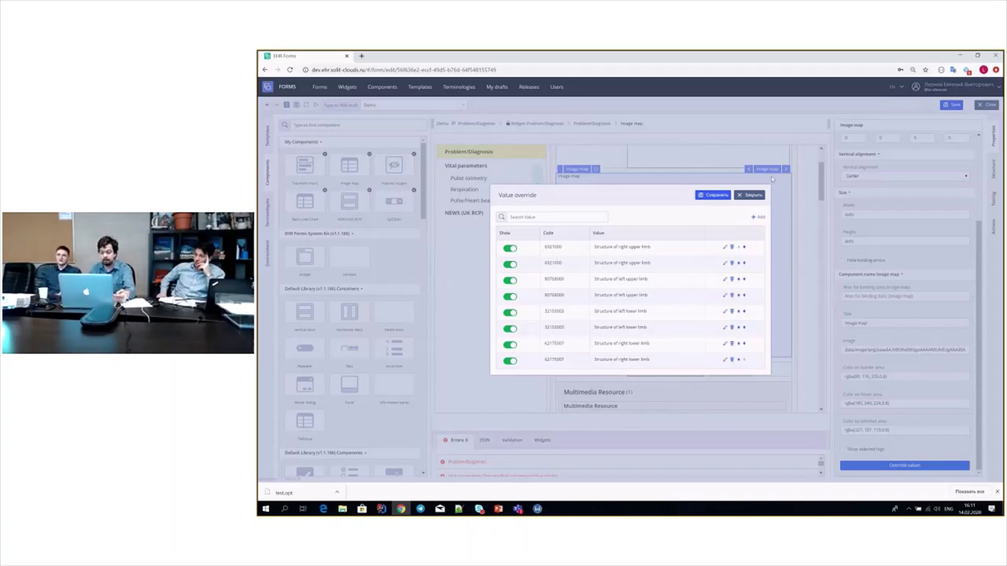
left_click(751, 195)
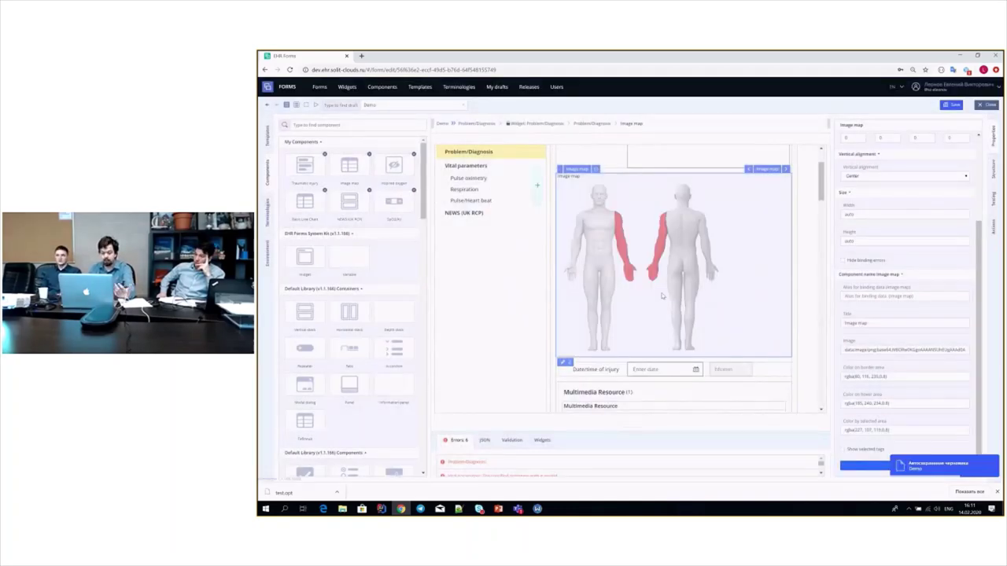
- Set Date/time of injury to 05.02.2020
scroll(661, 296, "down", 2)
left_click(656, 213)
left_click(666, 262)
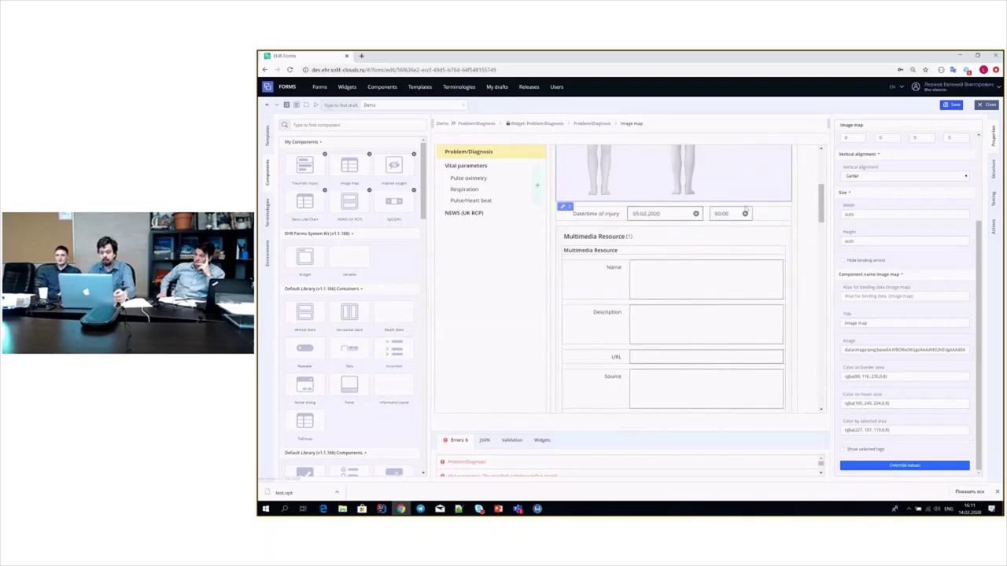
- Replace the Pulse oximetry Numerator and Denominator fields with the SpO2(%) 0–100 slider component
scroll(745, 235, "down", 8)
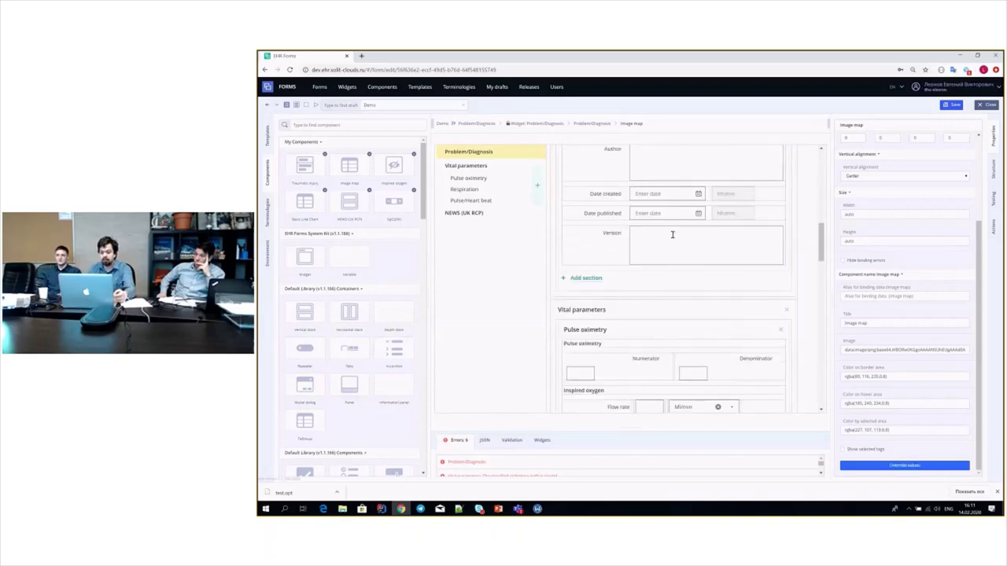
scroll(671, 234, "down", 1)
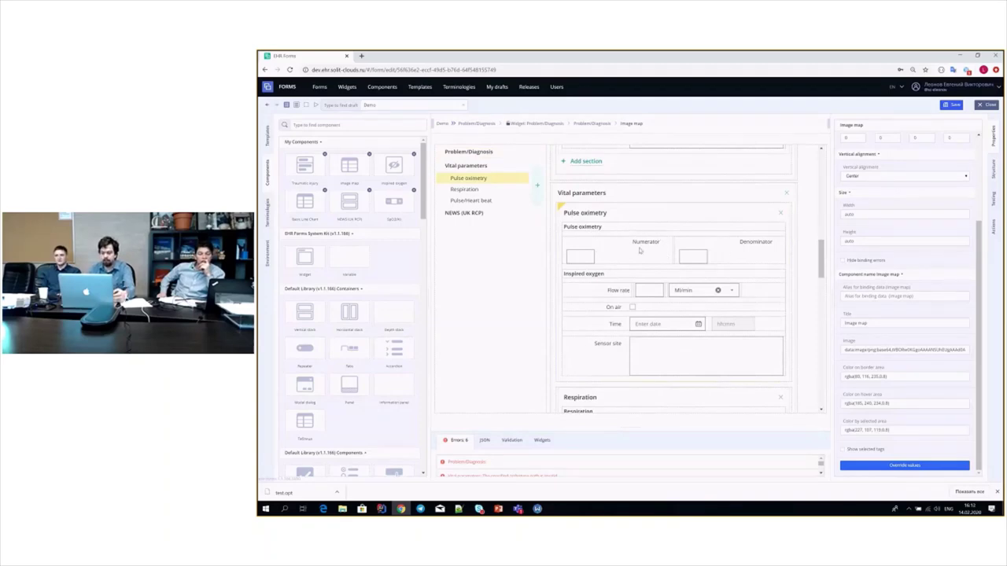
left_click(673, 253)
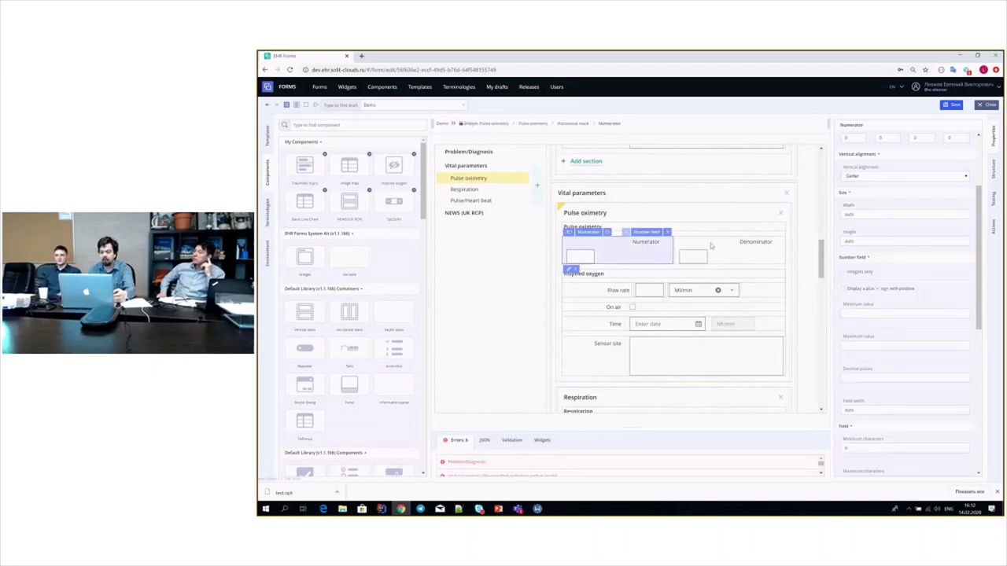
left_click(692, 242)
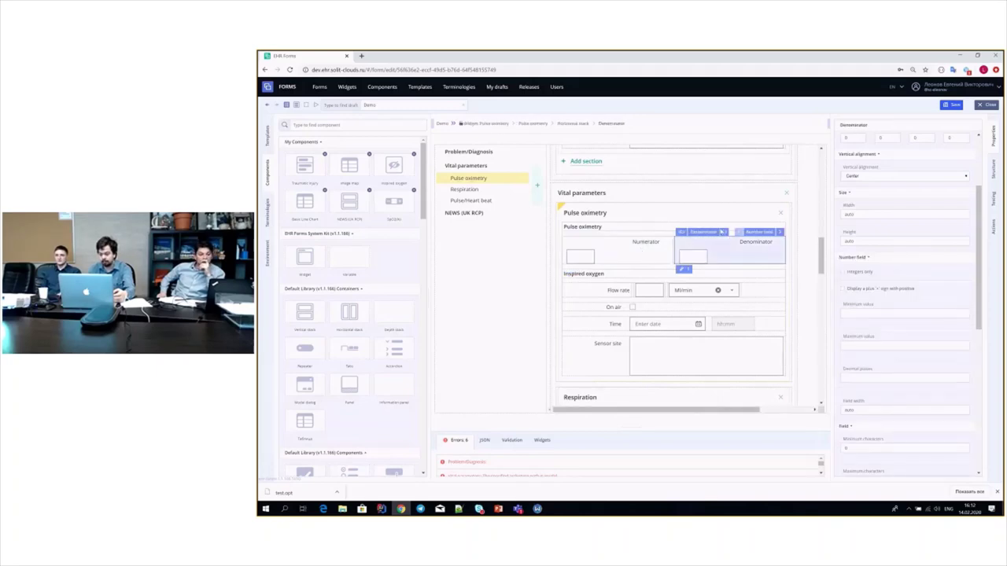
left_click(722, 232)
left_click(737, 299)
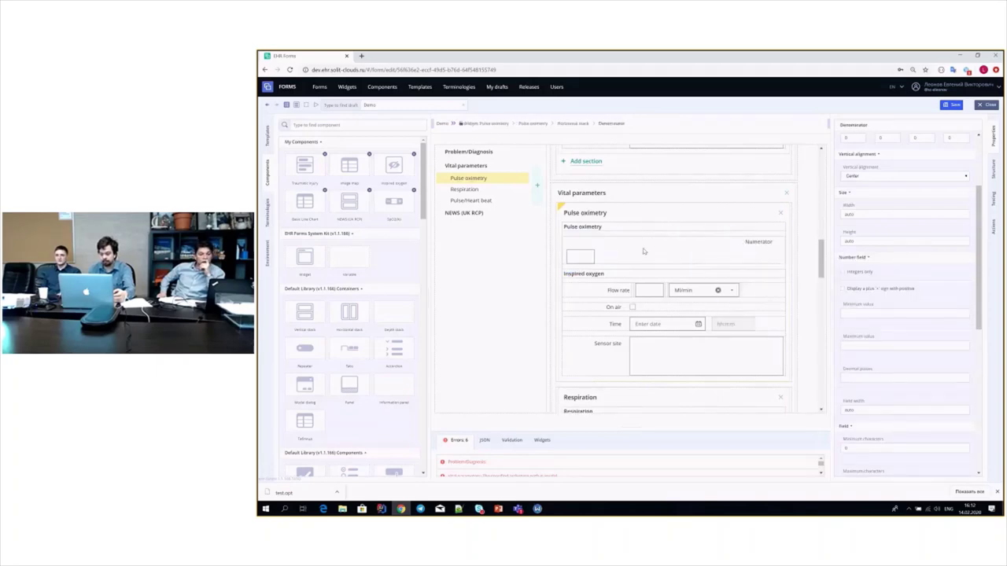
left_click(685, 242)
left_click(607, 232)
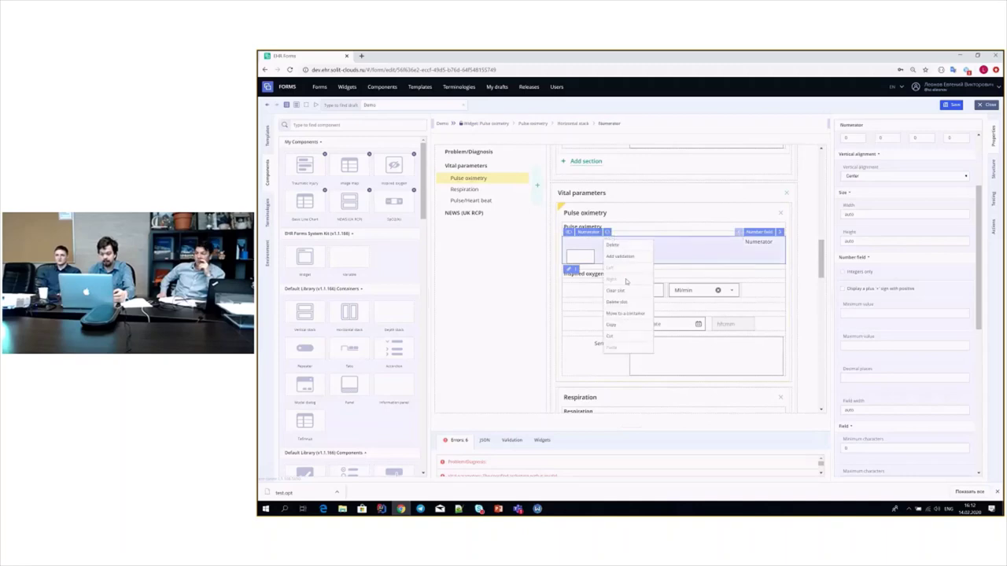
left_click(623, 301)
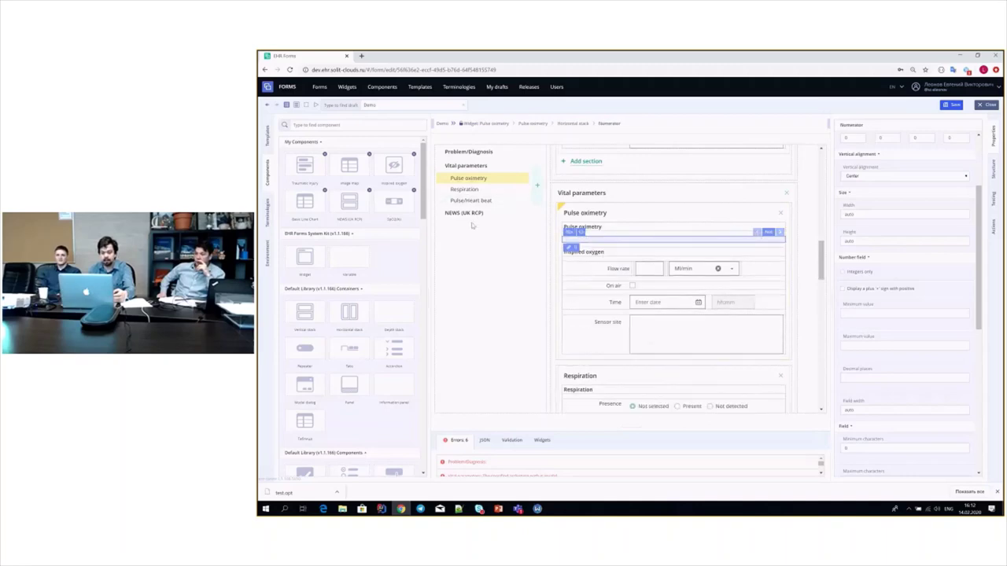
mouse_move(394, 202)
left_mouse_down()
mouse_move(507, 242)
mouse_move(602, 243)
mouse_move(610, 254)
left_mouse_up()
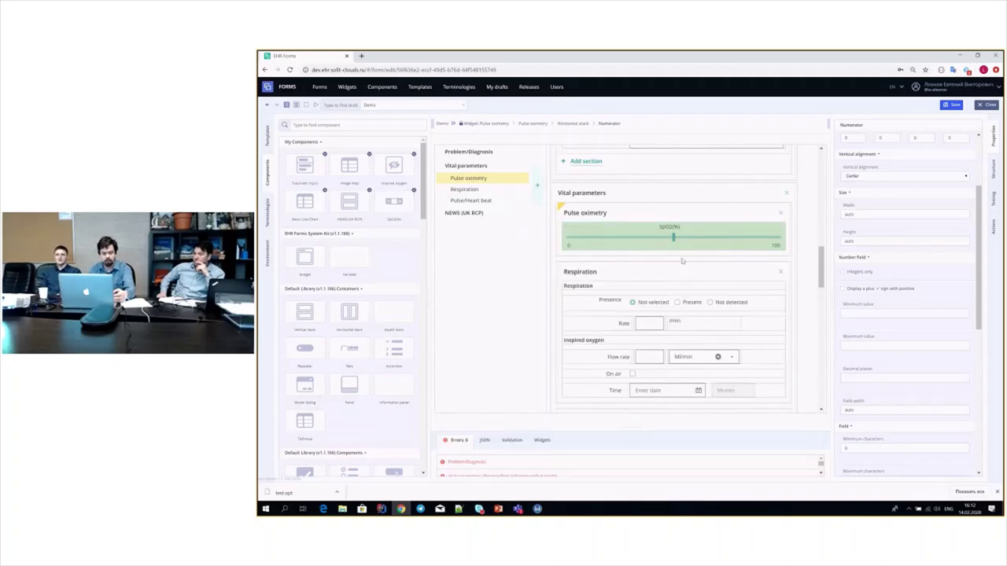
left_click(681, 260)
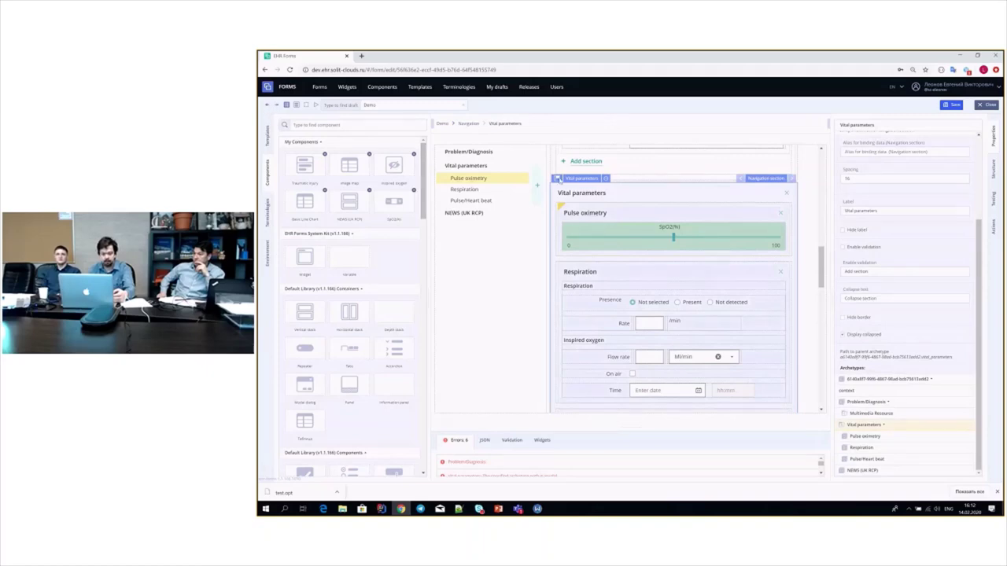
- Mark Respiration as Present and drop the Pulse oximetry event data from the template tree into its section
left_click(677, 302)
left_click(637, 220)
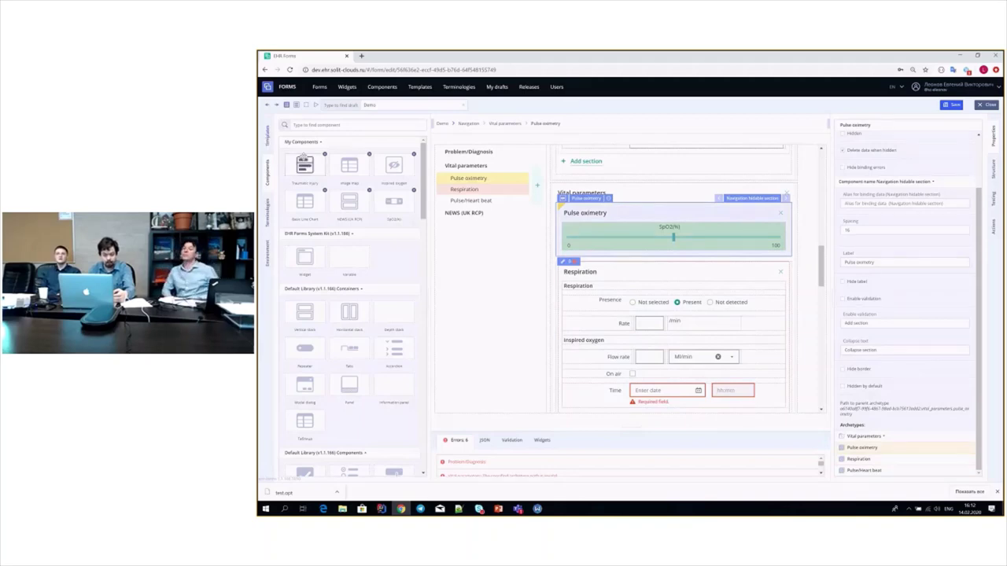
left_click(266, 136)
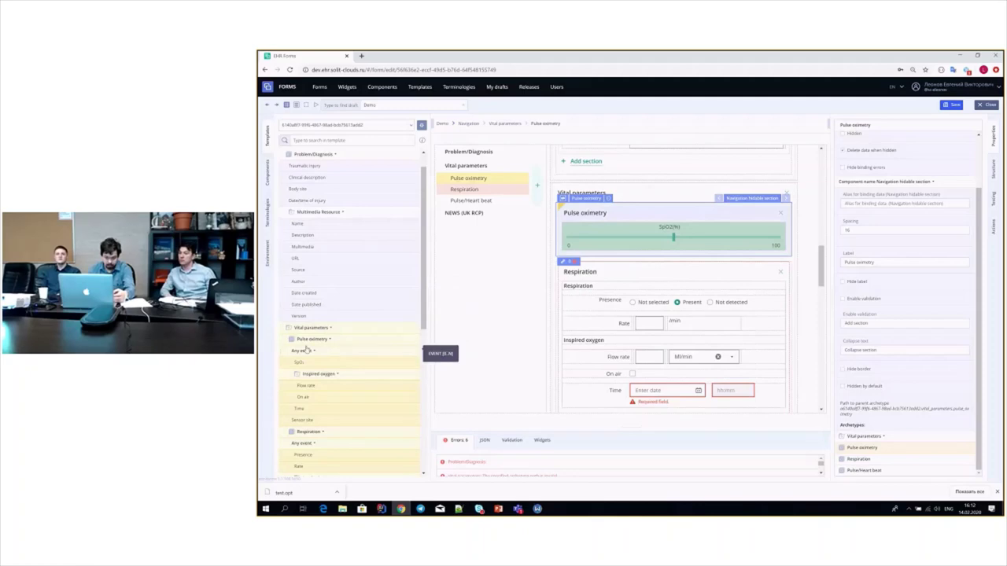
left_click_drag(309, 340, 668, 227)
left_click(647, 231)
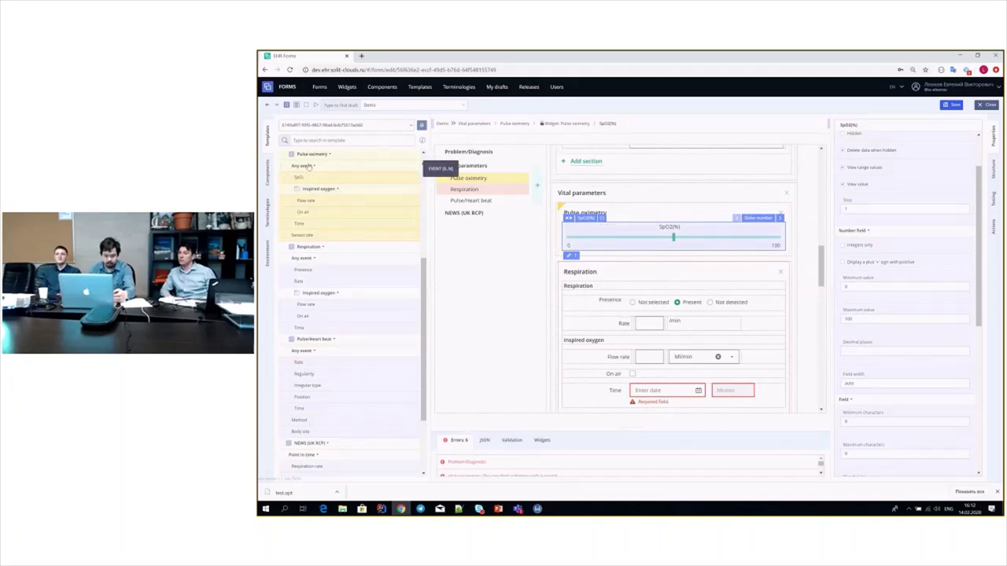
left_click_drag(309, 166, 661, 248)
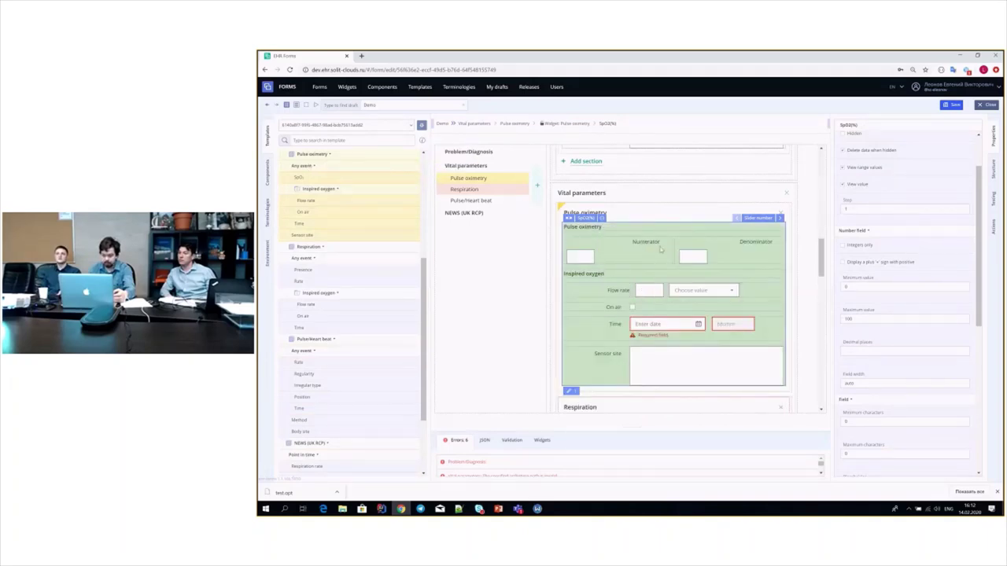
- Clear the Numerator and Denominator fields out of their stack in Pulse oximetry
left_click(662, 249)
left_click(674, 250)
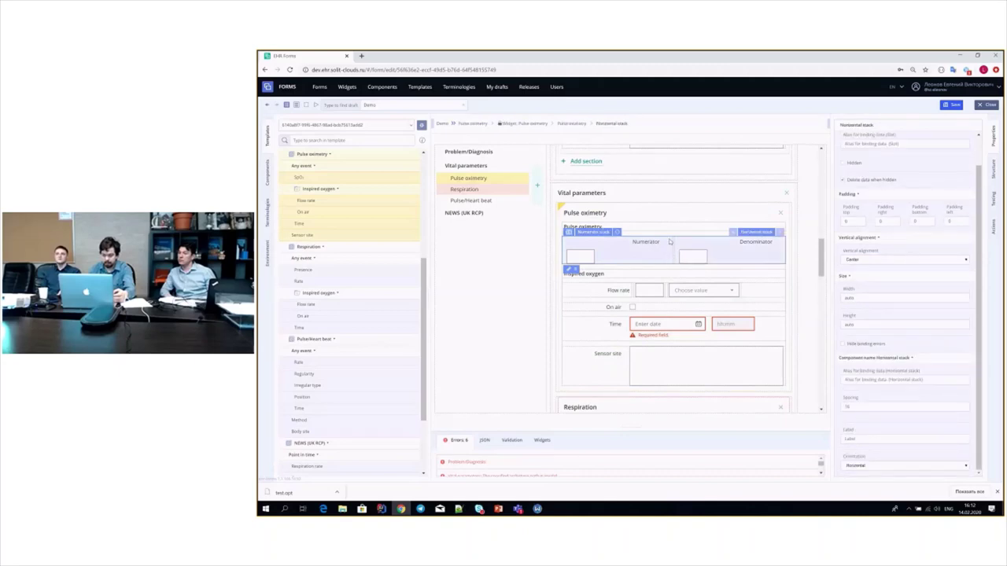
left_click(617, 232)
left_click(627, 302)
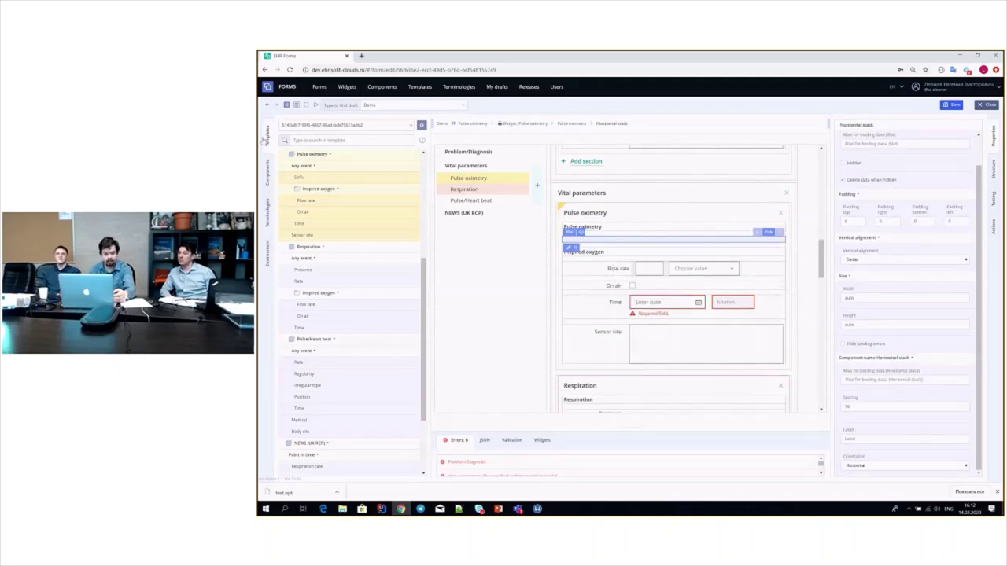
- Drop the SpO2(%) slider component into the emptied slot and set it to 63
left_click(267, 169)
left_click_drag(394, 201, 582, 248)
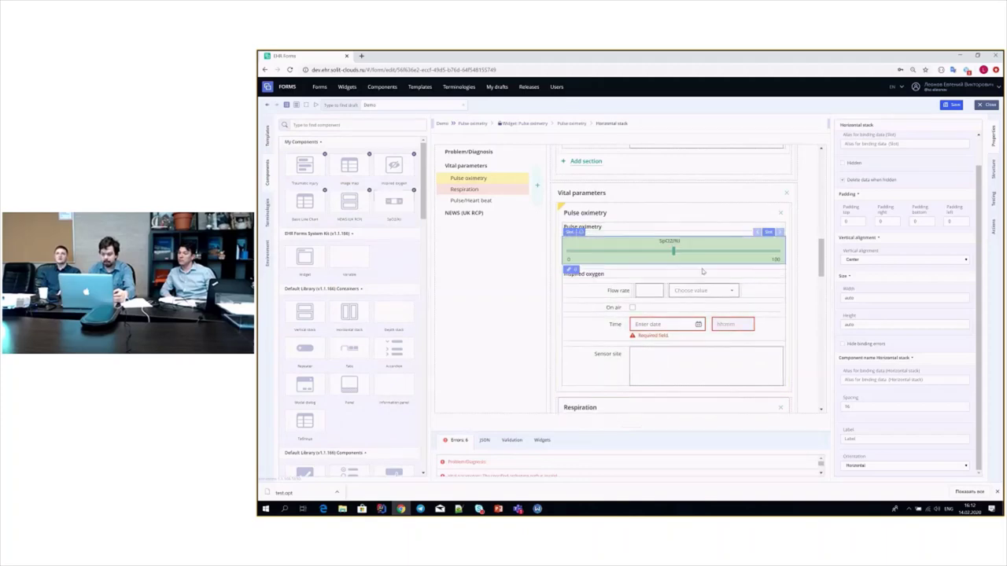
left_click_drag(674, 255, 699, 258)
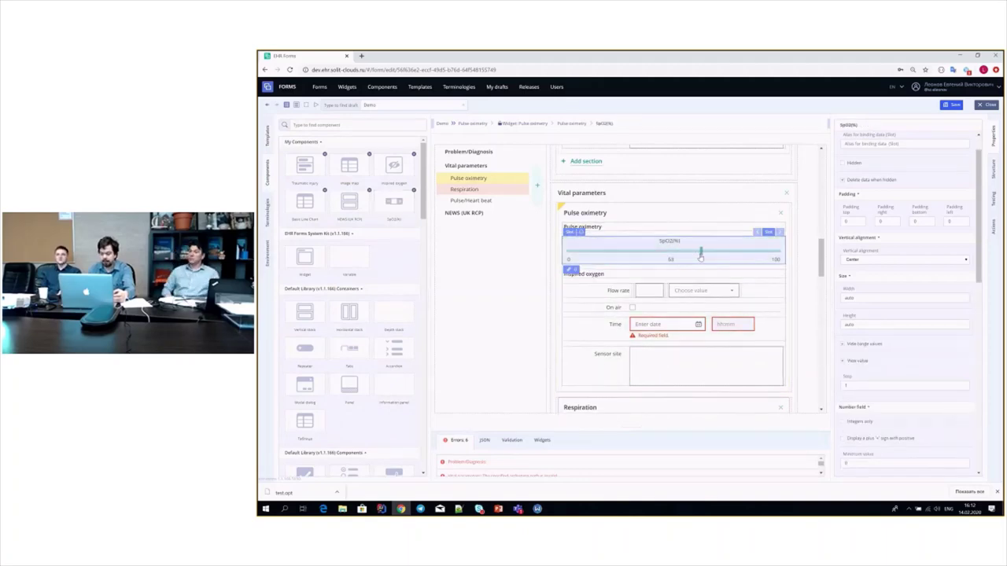
left_click(699, 255)
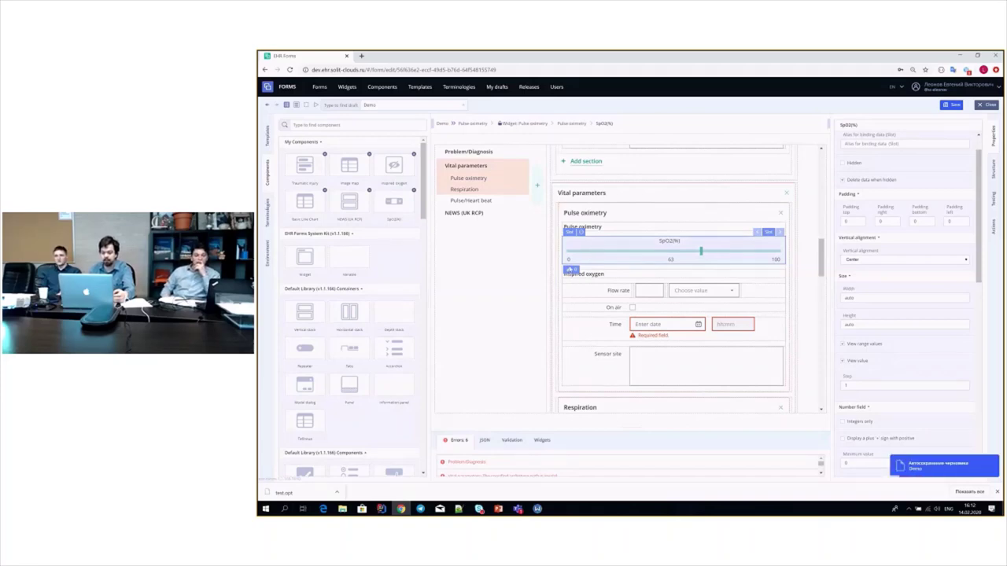
left_click(567, 271)
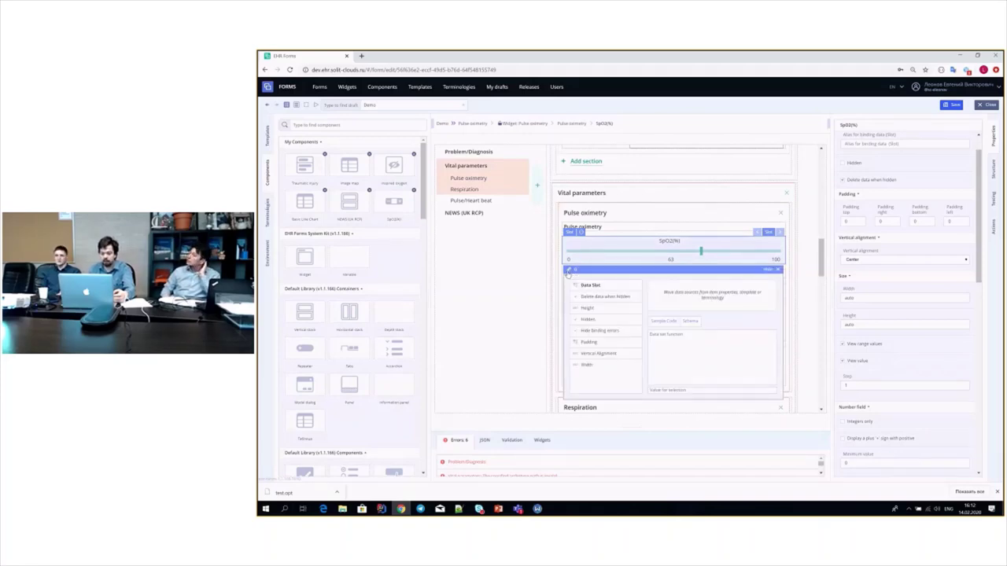
- Clear every field from the Pulse oximetry widget, with the template data tree shown beside the form
left_click(778, 270)
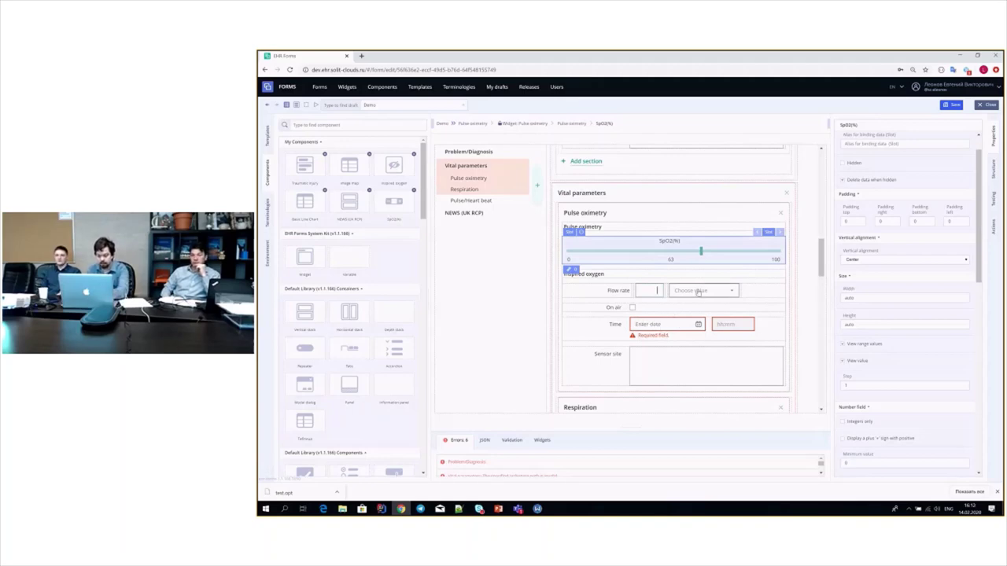
left_click(621, 290)
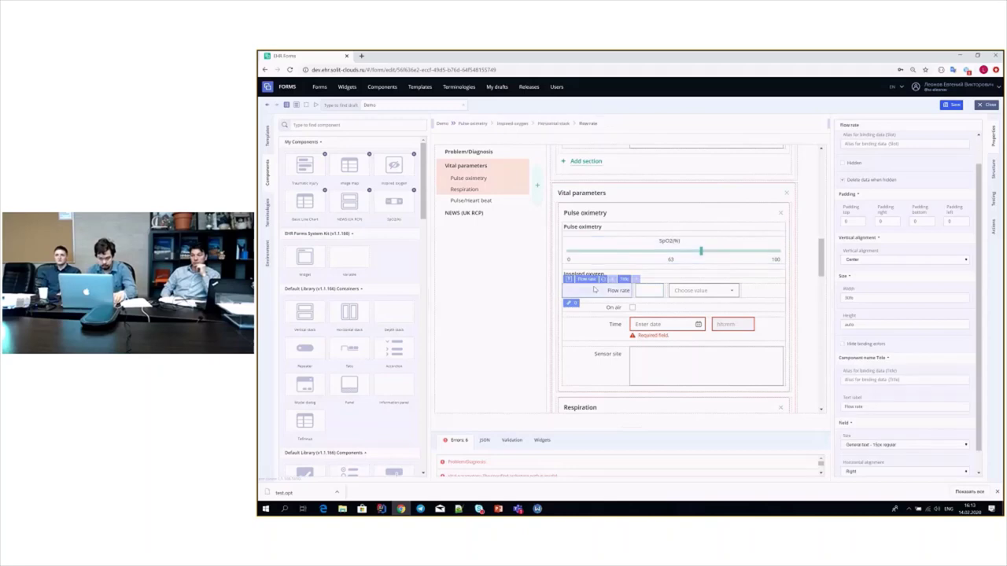
left_click(616, 236)
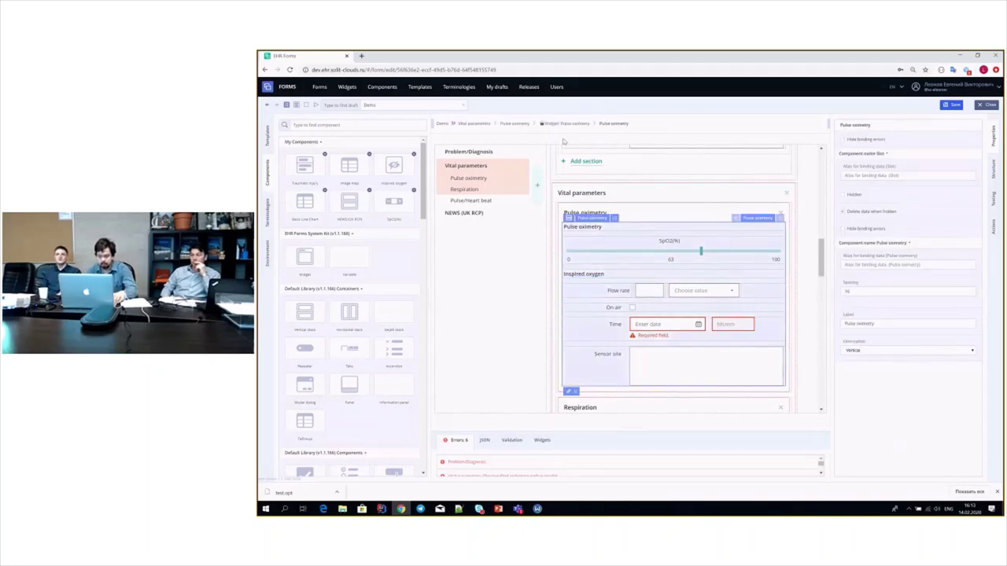
left_click(605, 217)
right_click(627, 221)
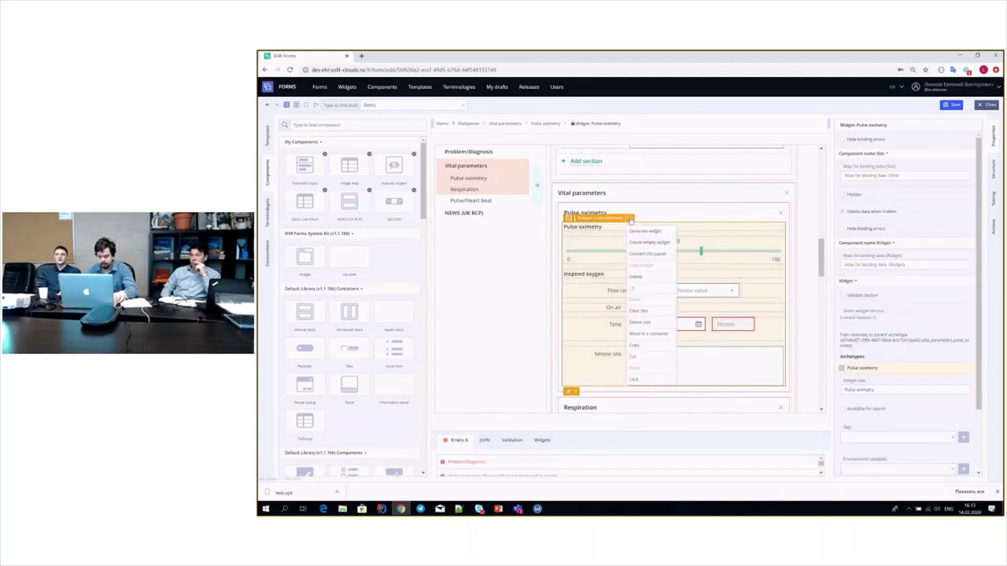
left_click(638, 313)
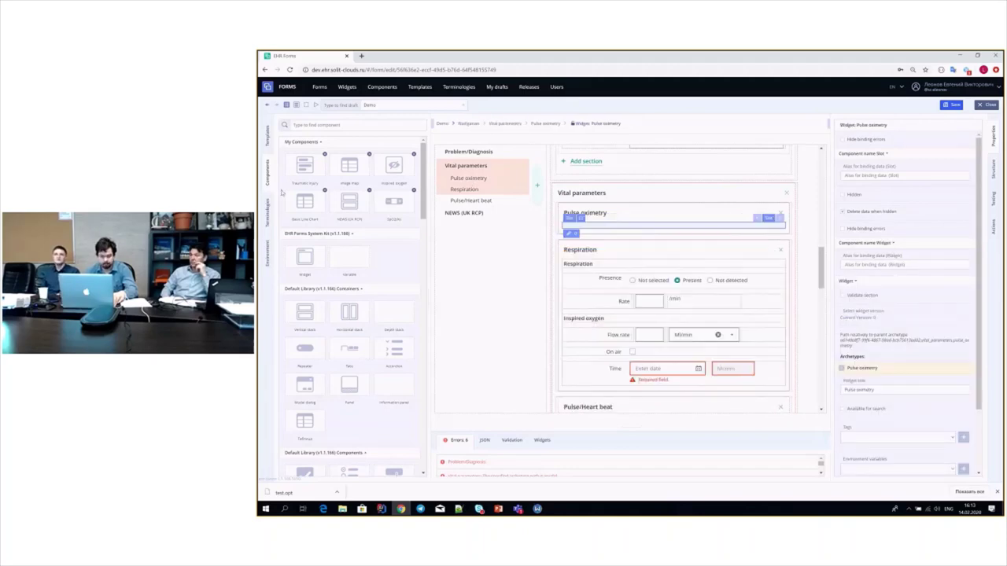
left_click(268, 135)
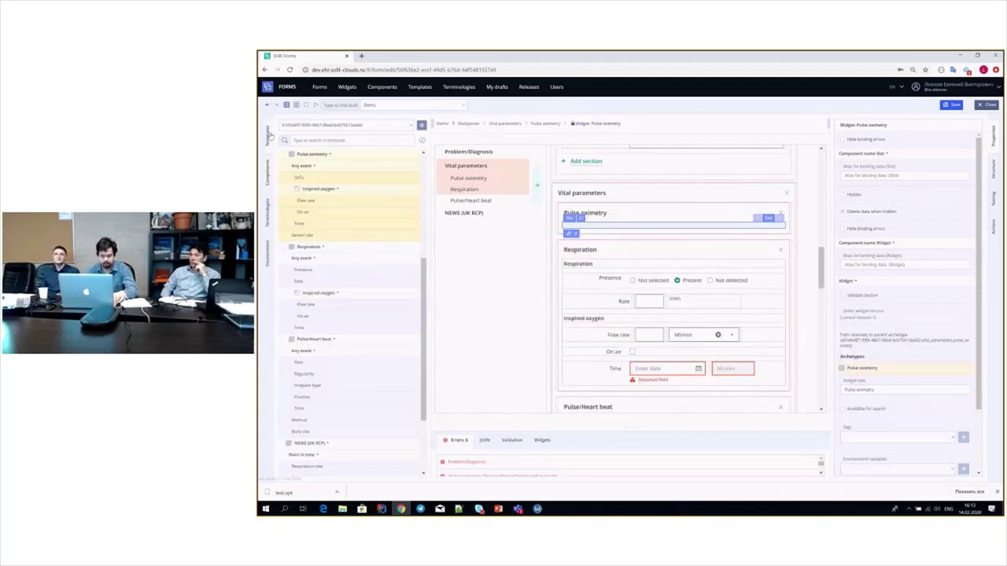
- Empty the Pulse oximetry slot and re-add Pulse oximetry from the template tree, showing Numerator 63 and Denominator 100
right_click(604, 209)
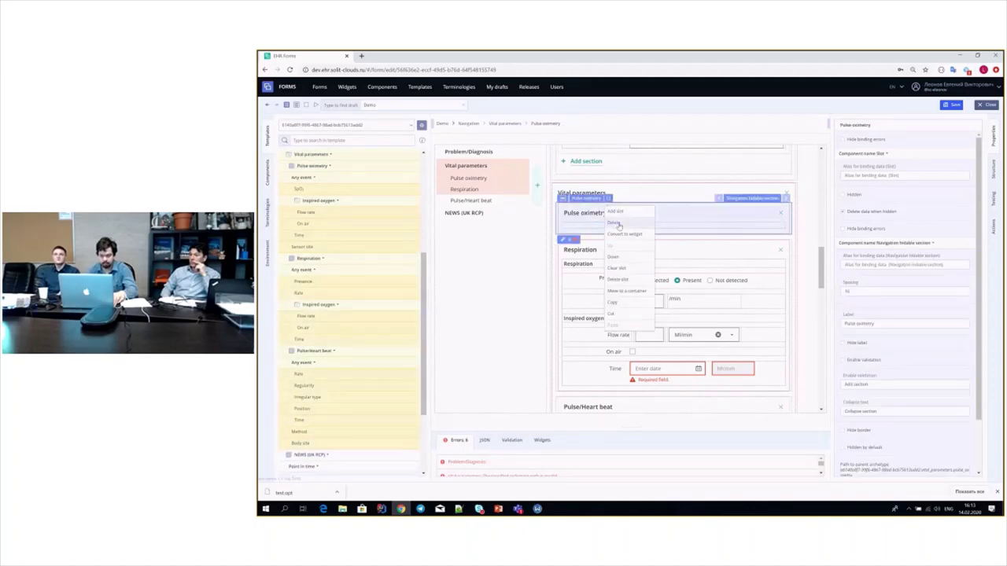
left_click(626, 272)
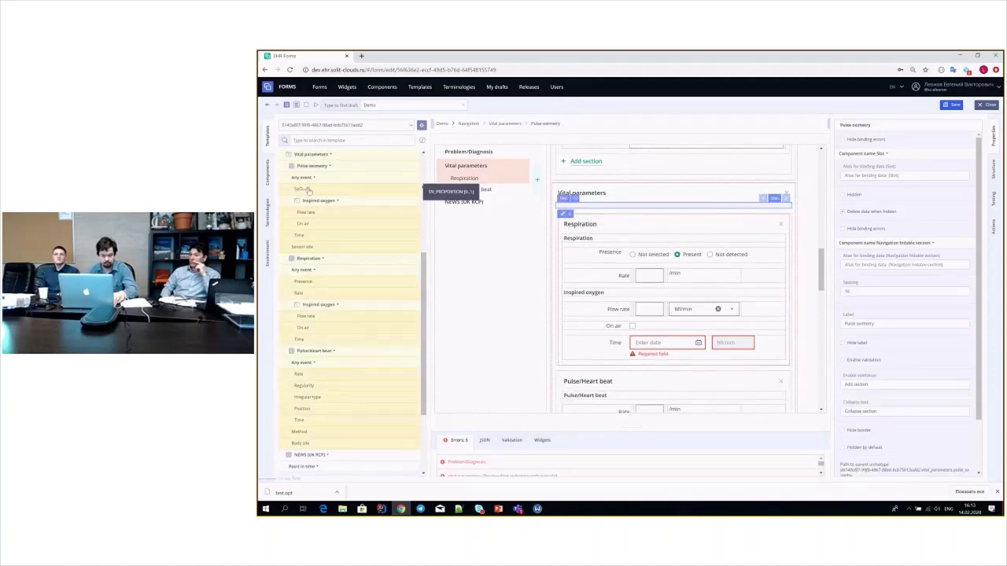
left_click_drag(411, 180, 586, 209)
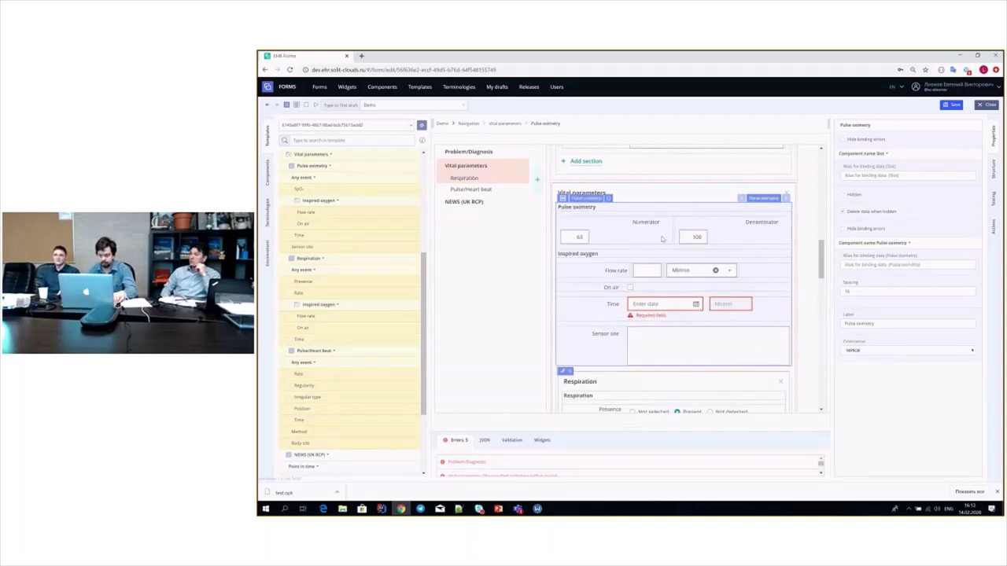
left_click(676, 232)
left_click(610, 213)
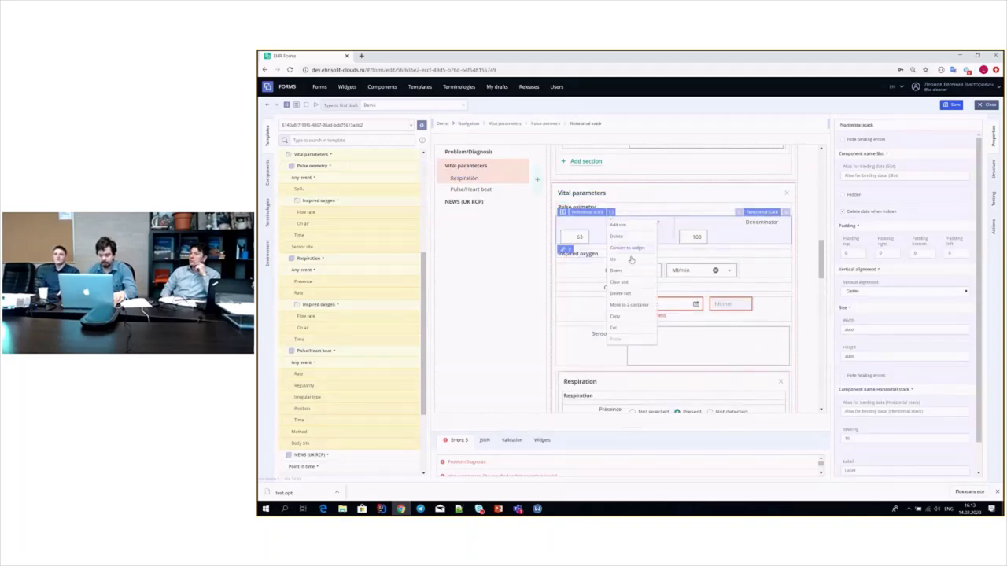
left_click(619, 281)
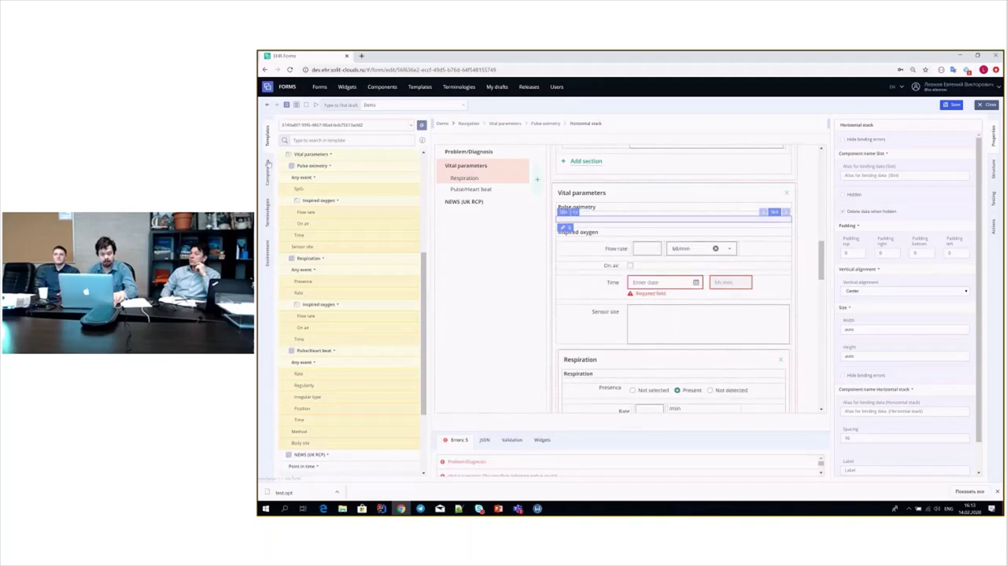
left_click(267, 170)
left_click_drag(393, 202, 605, 227)
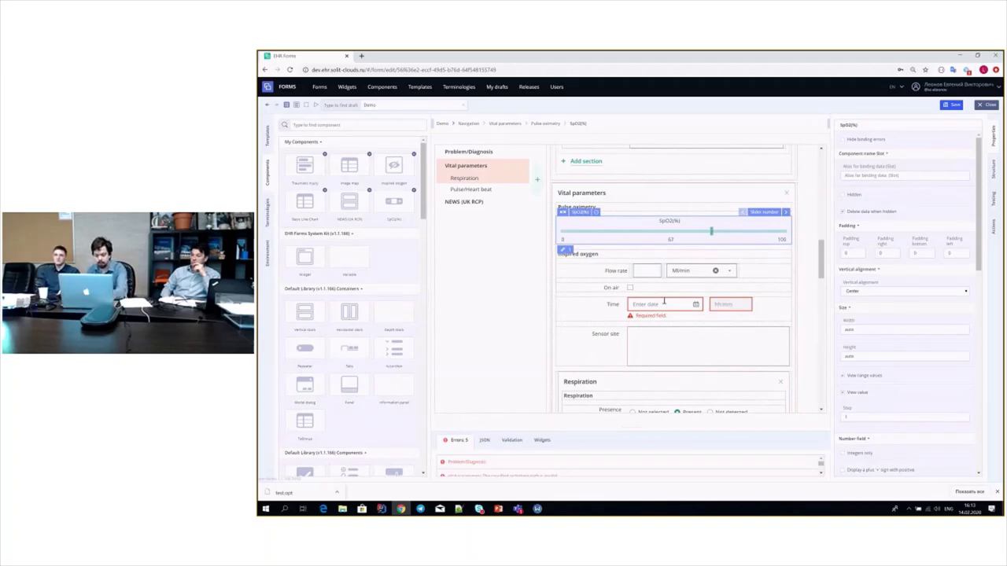
left_click(654, 271)
type("5")
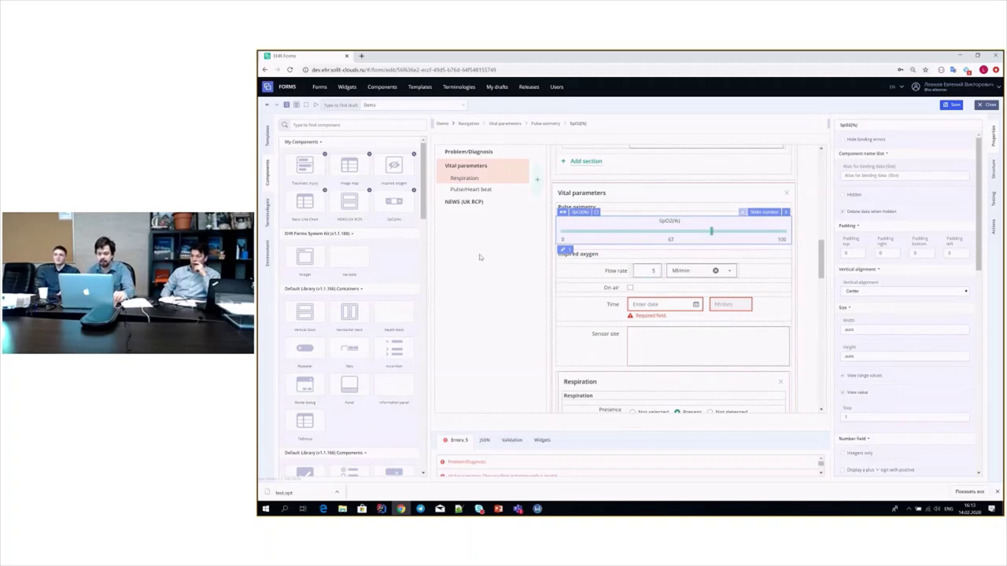
left_click(661, 303)
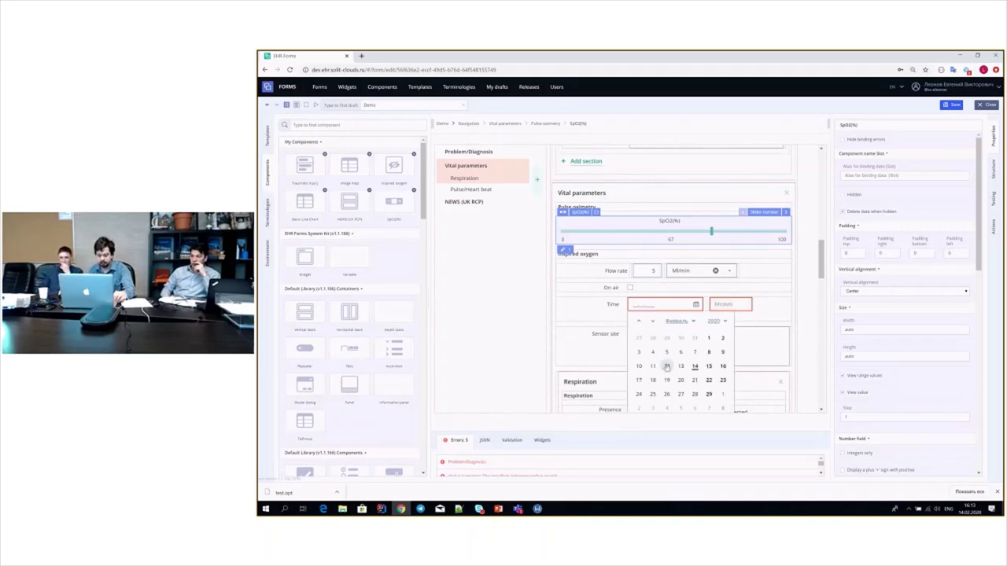
left_click(667, 382)
scroll(549, 306, "down", 1)
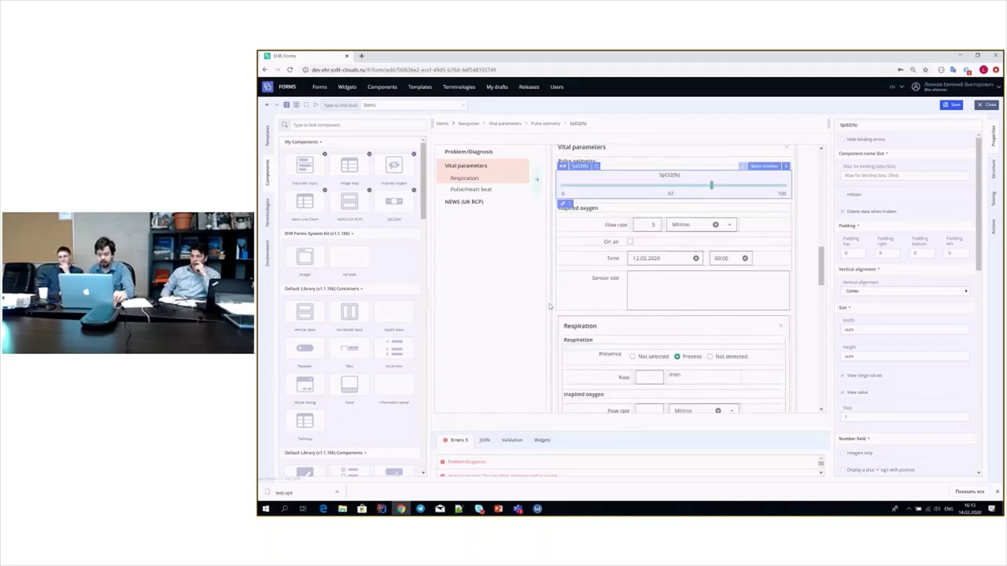
scroll(549, 306, "down", 2)
scroll(630, 302, "down", 3)
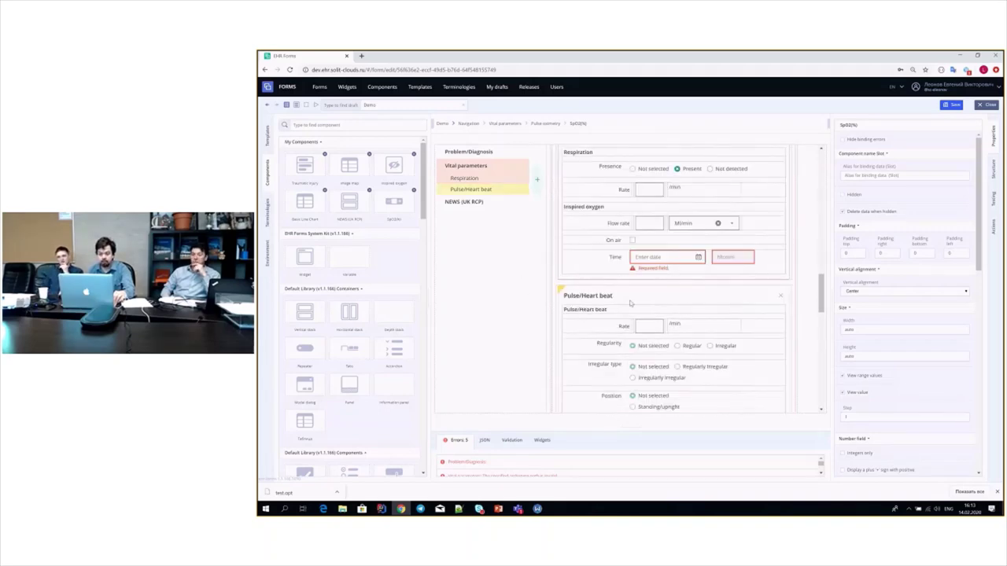
scroll(608, 229, "up", 2)
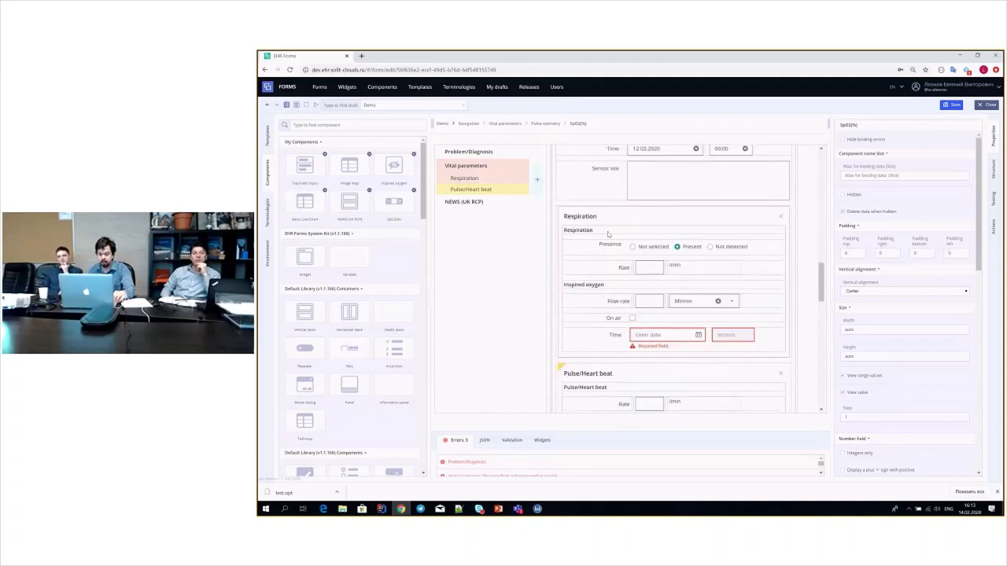
- Clear the Inspired oxygen group out of the Respiration section
left_click(623, 287)
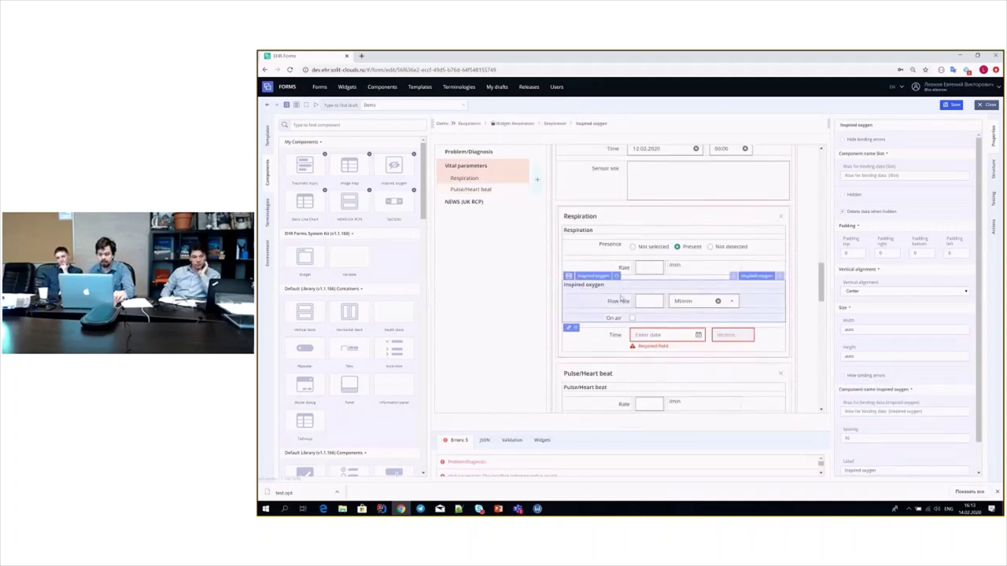
scroll(617, 295, "up", 2)
scroll(607, 305, "down", 1)
scroll(607, 307, "down", 3)
left_click(617, 237)
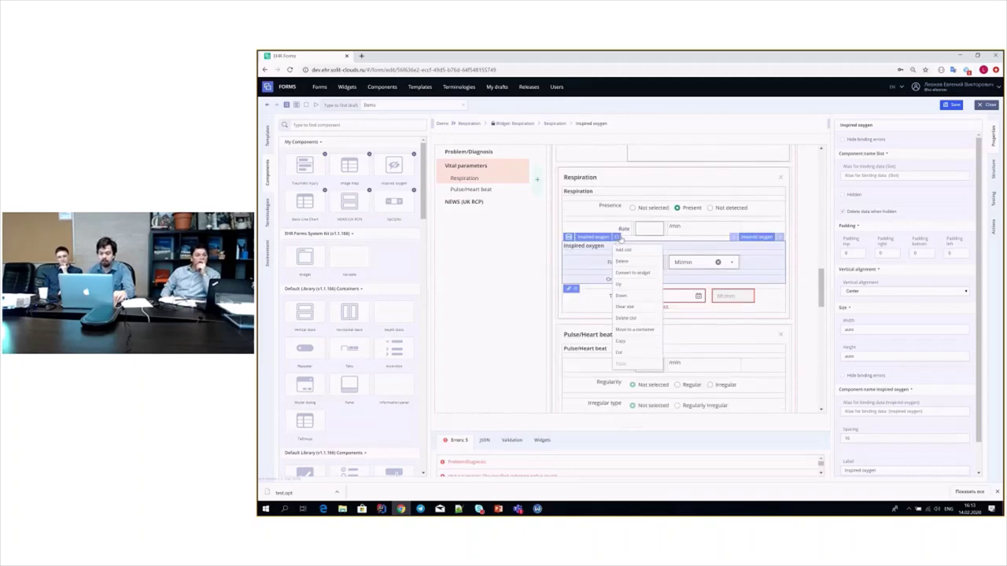
left_click(617, 238)
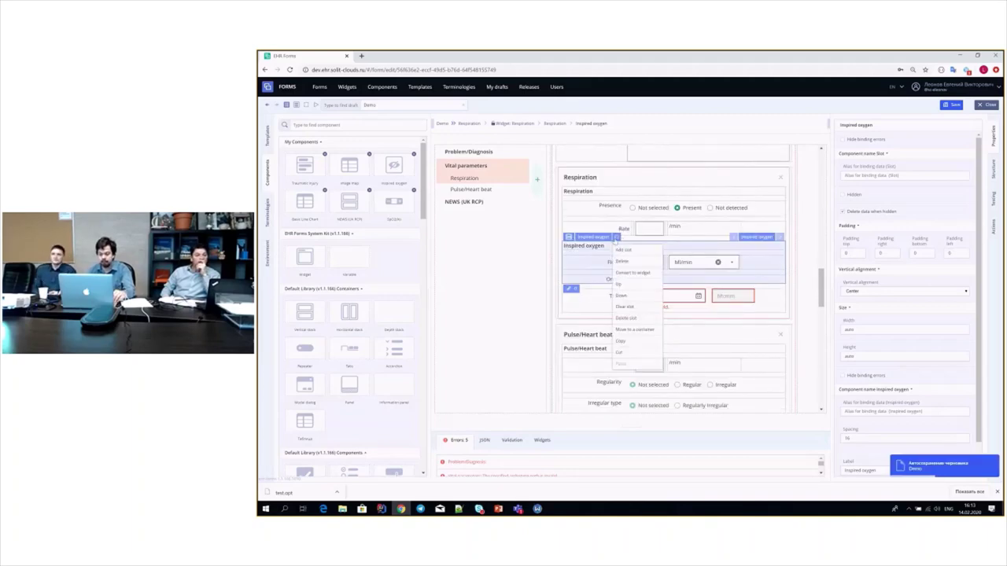
left_click(638, 309)
- Remove the Inspired oxygen group from the Pulse oximetry section
scroll(607, 217, "up", 2)
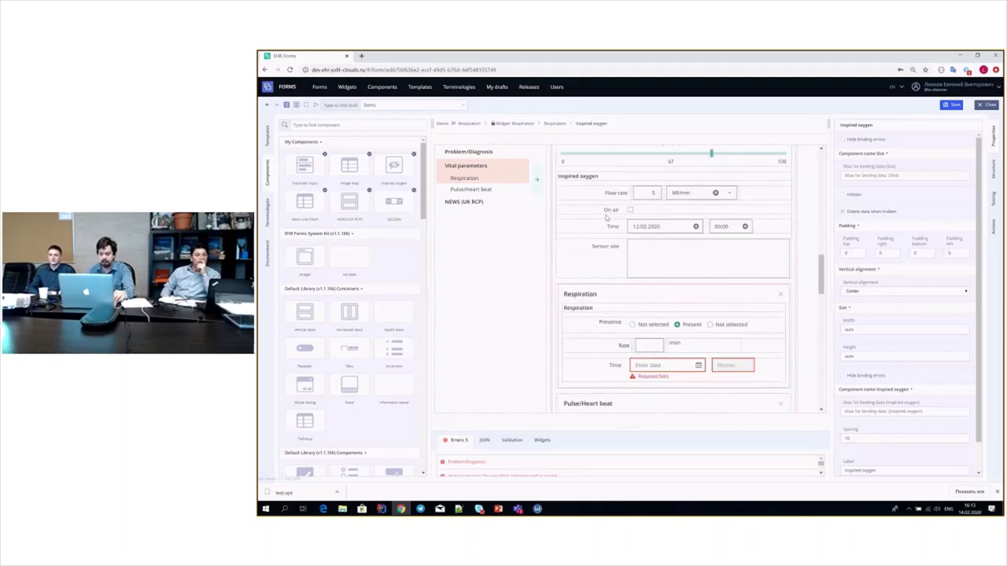
left_click(611, 211)
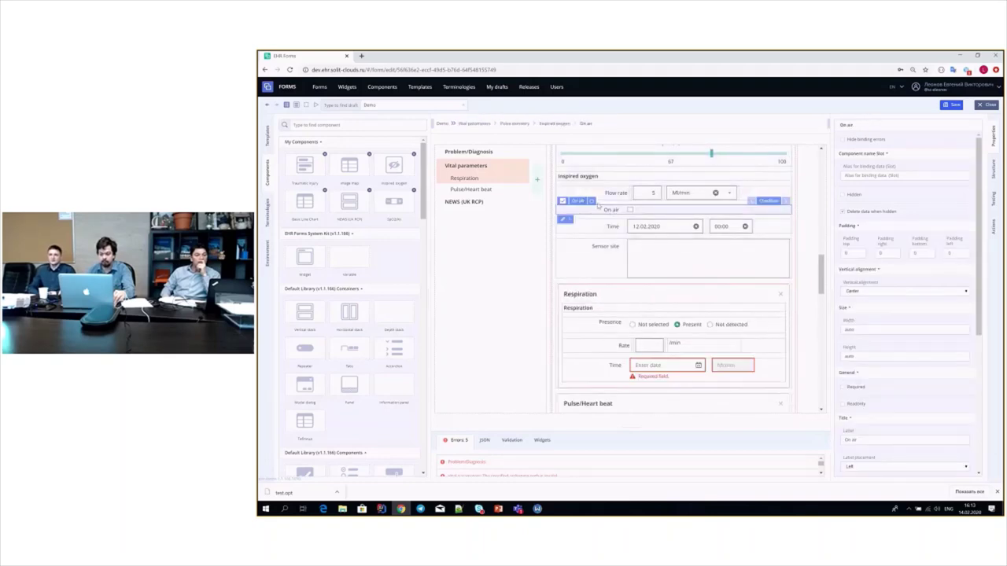
left_click(589, 186)
left_click(611, 168)
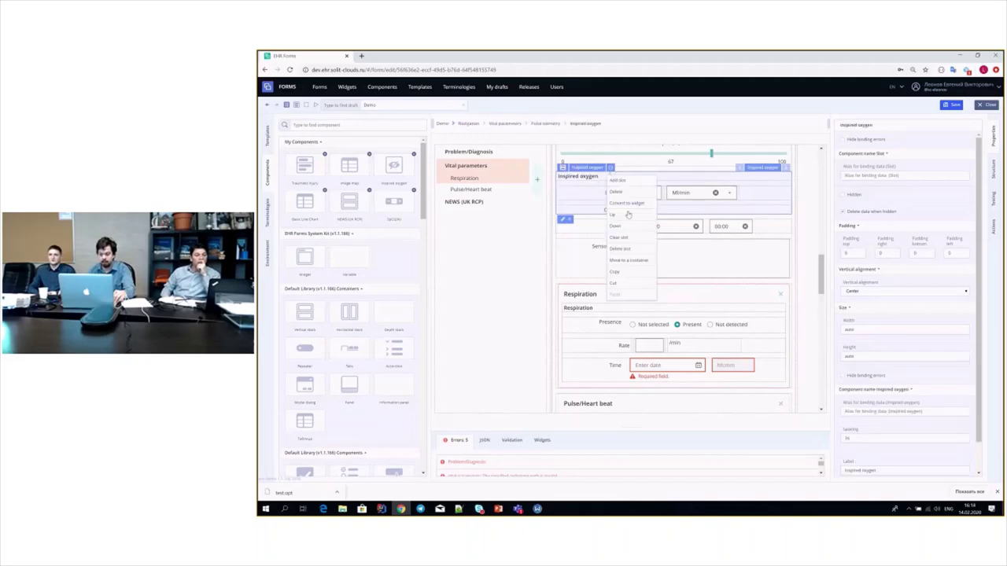
left_click(620, 248)
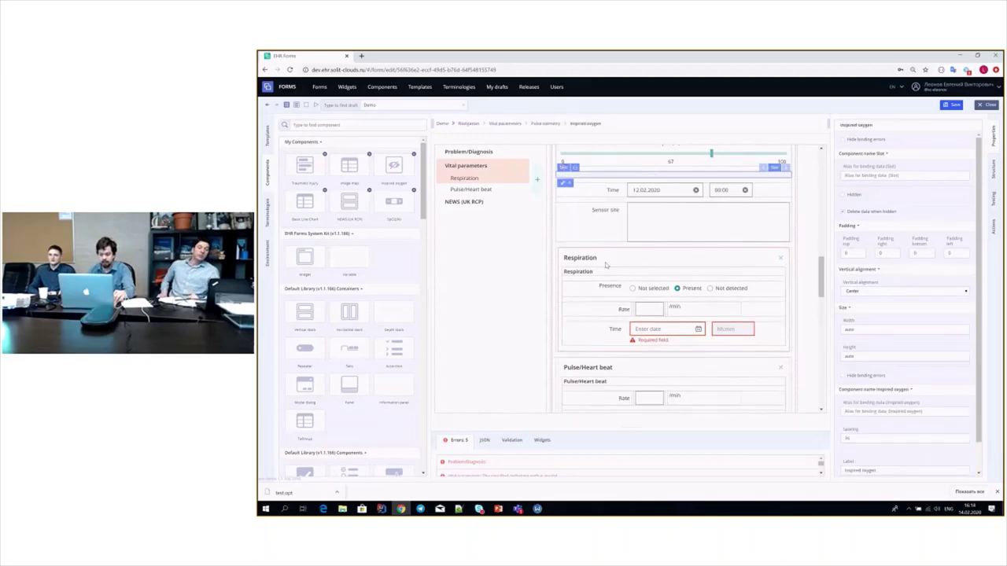
- Place the Inspired oxygen component from My Components into the empty slot ending Vital parameters
left_click(609, 180)
left_click(610, 180)
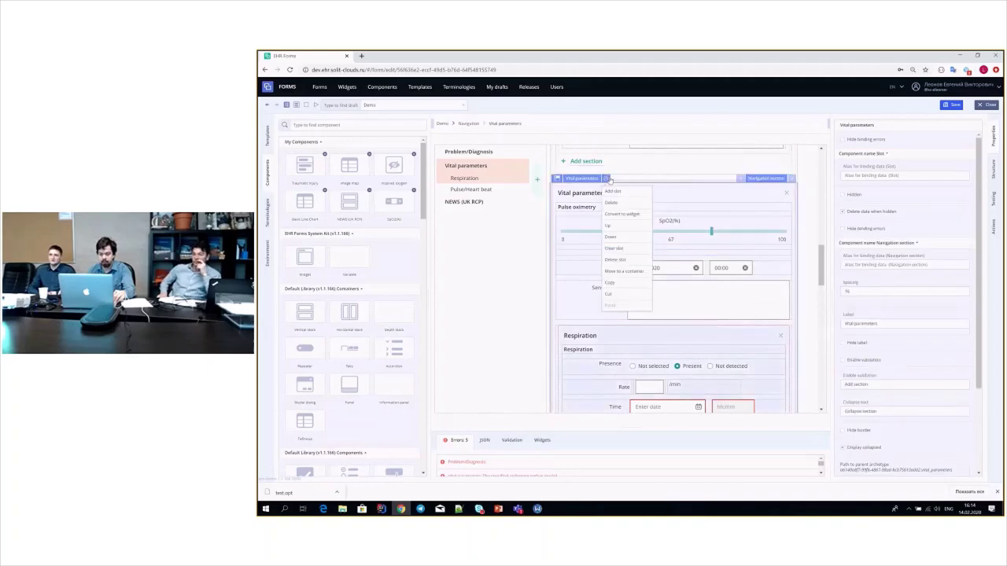
left_click(634, 262)
scroll(607, 324, "down", 10)
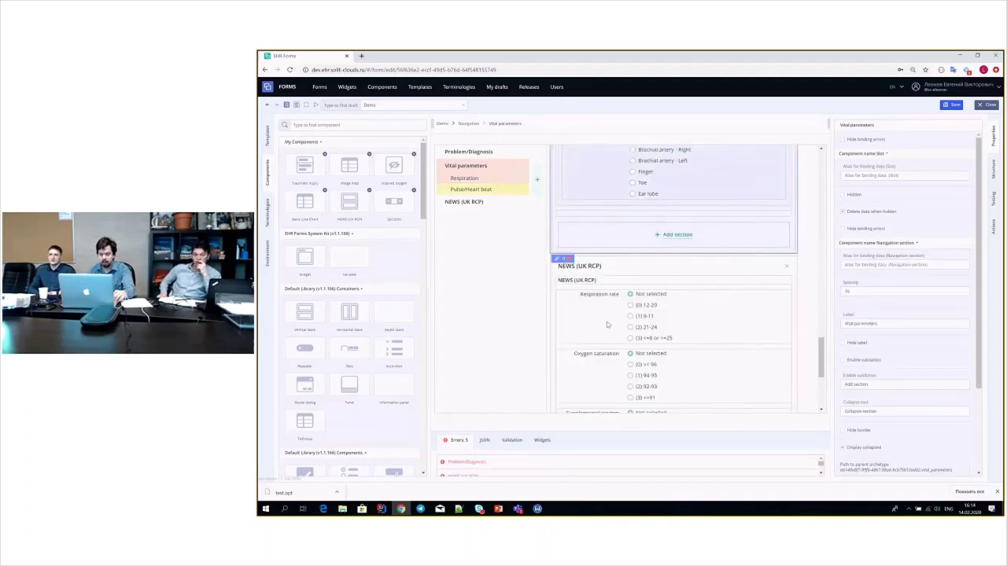
scroll(597, 291, "up", 1)
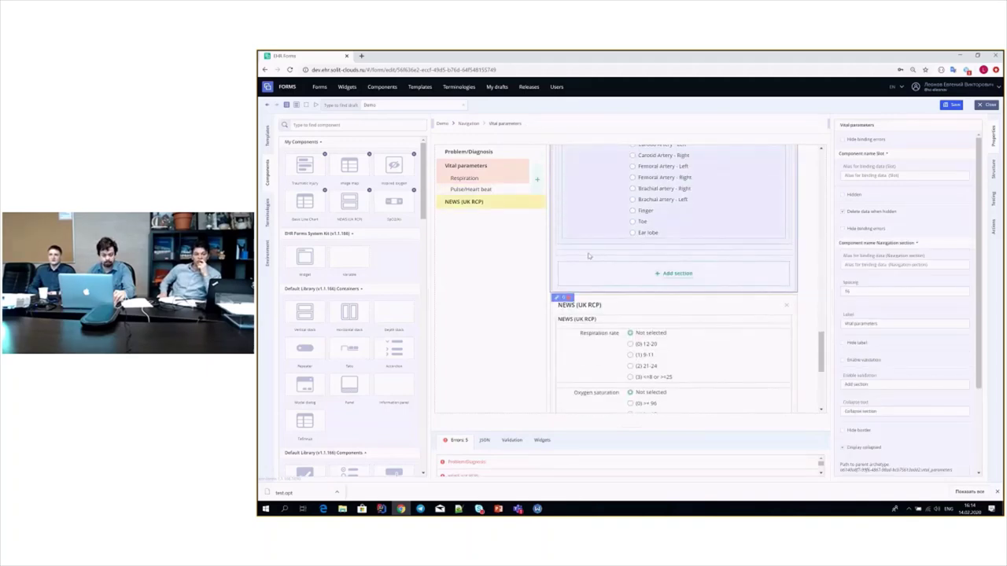
left_click(589, 256)
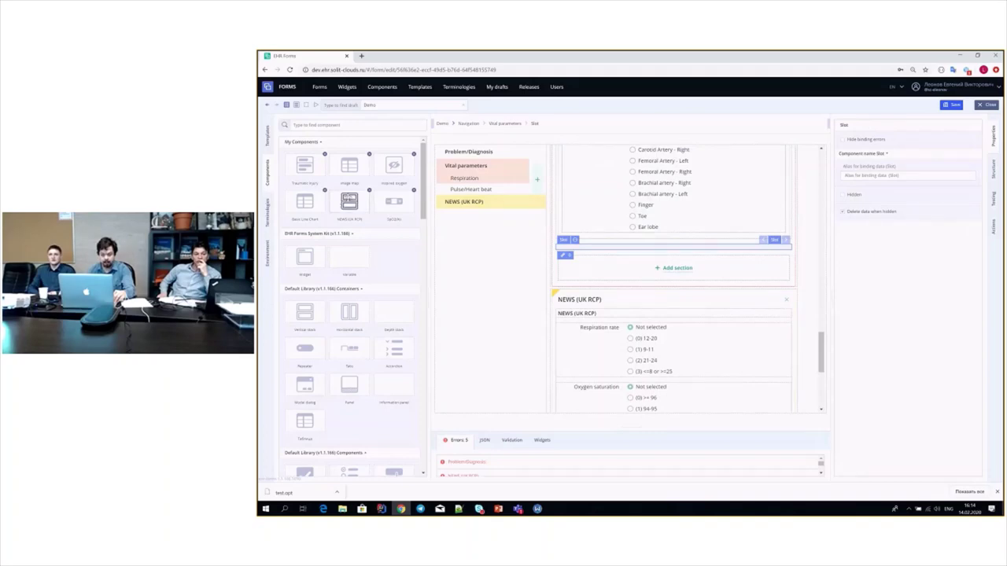
left_click_drag(394, 166, 567, 248)
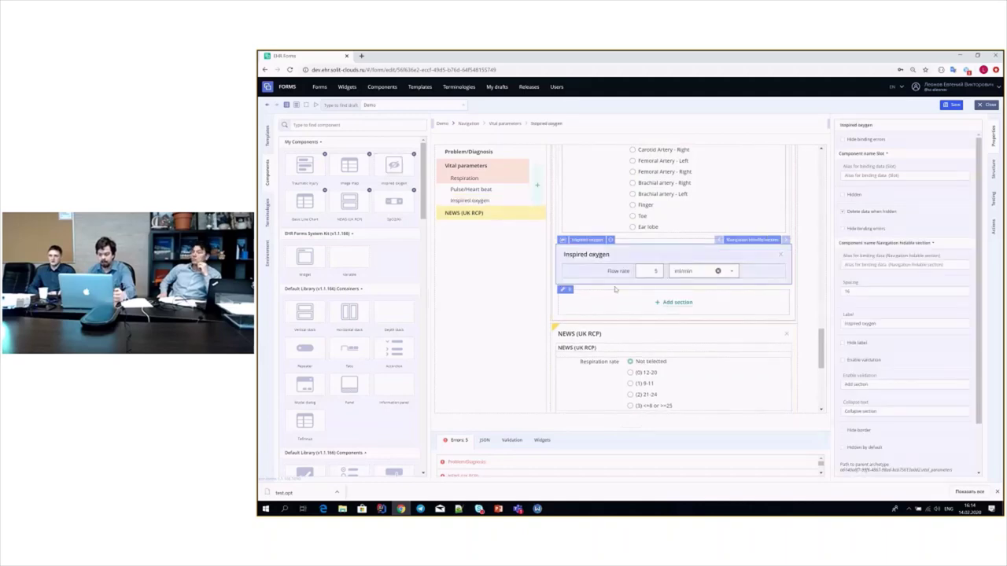
- Clear the preset unit, toggle On air off again, and enter a flow rate of 55 l/min
left_click(717, 272)
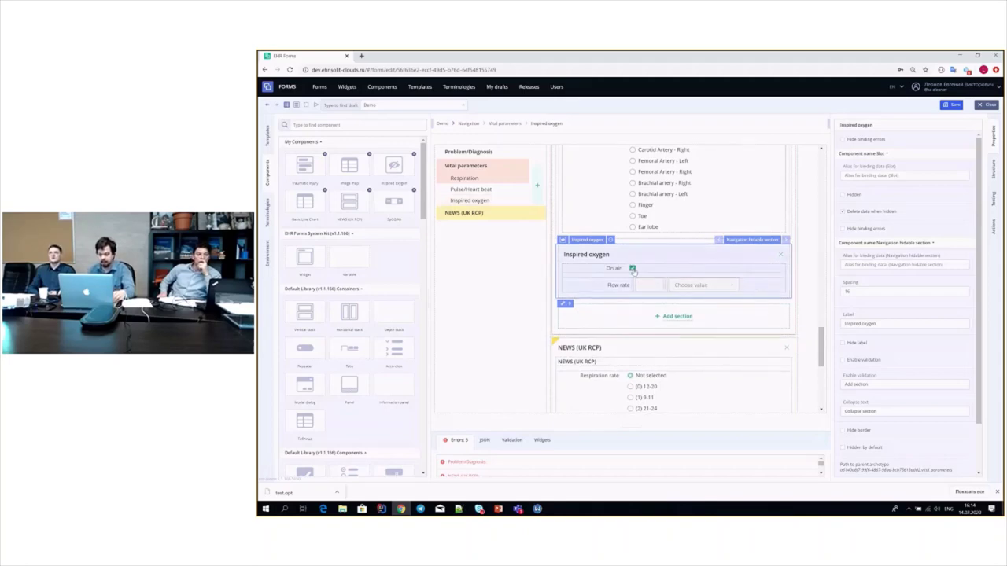
left_click(632, 268)
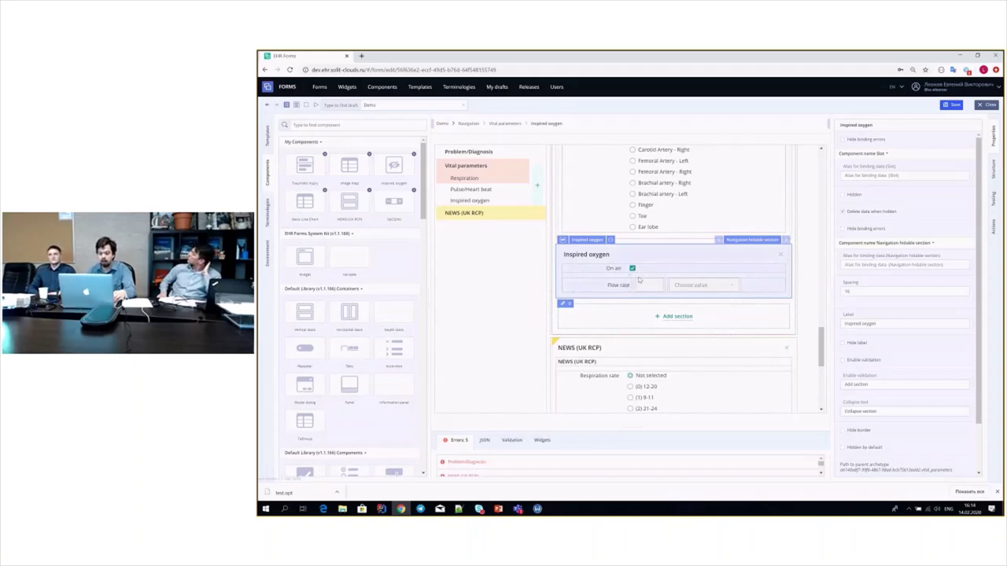
left_click(632, 268)
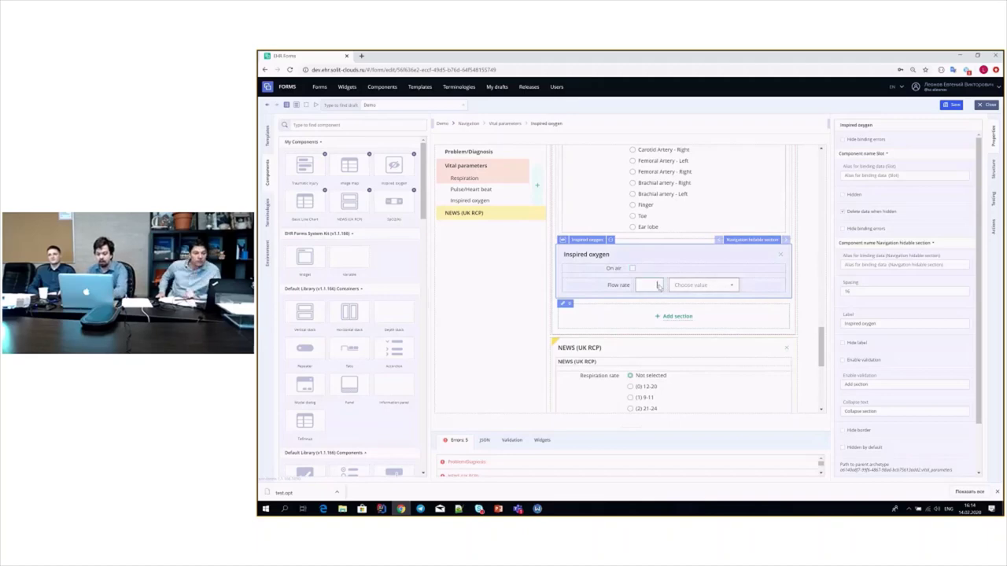
left_click(648, 285)
type("55")
left_click(700, 270)
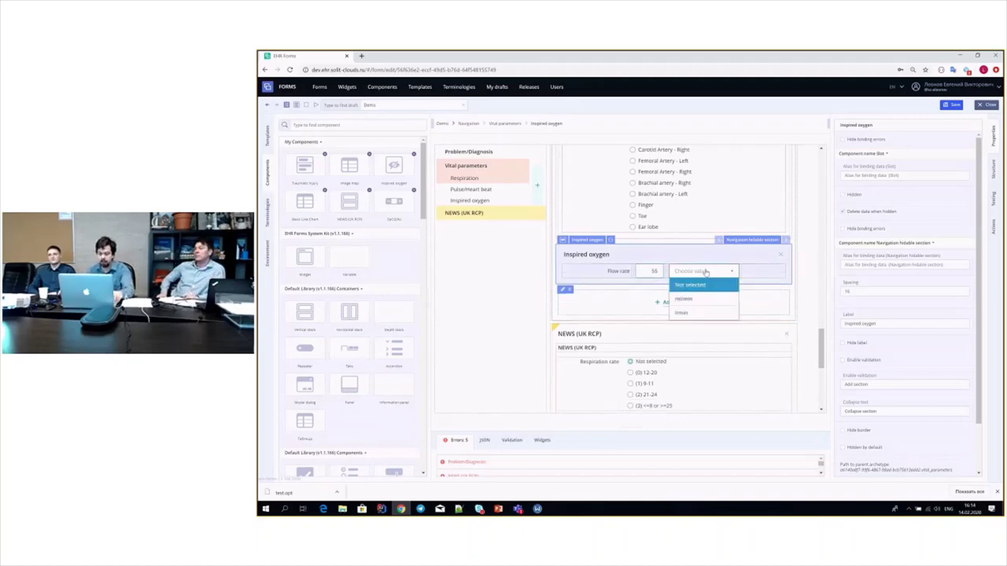
left_click(691, 314)
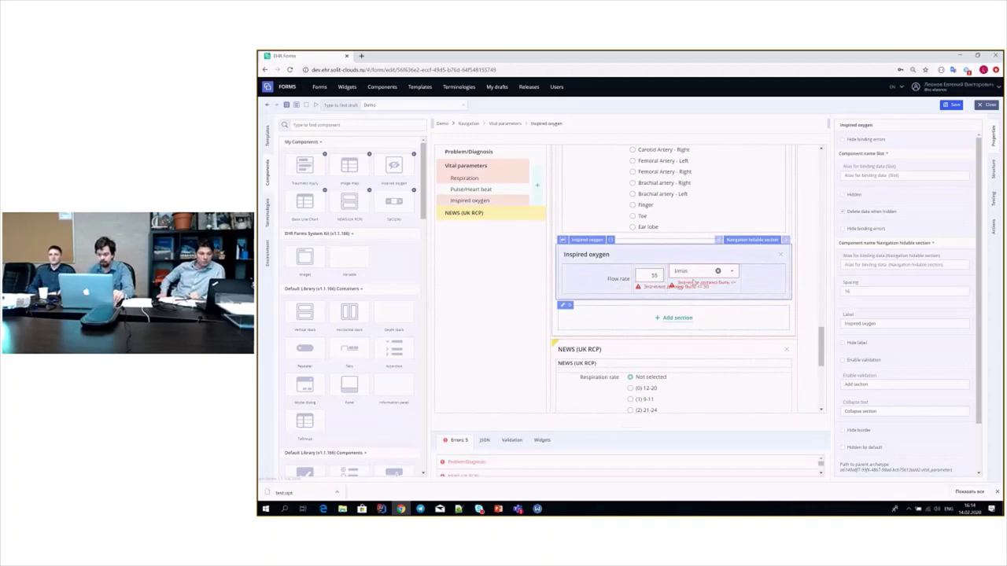
- Correct the flow rate from 55 to 5 and reselect l/min as the unit
left_click(717, 270)
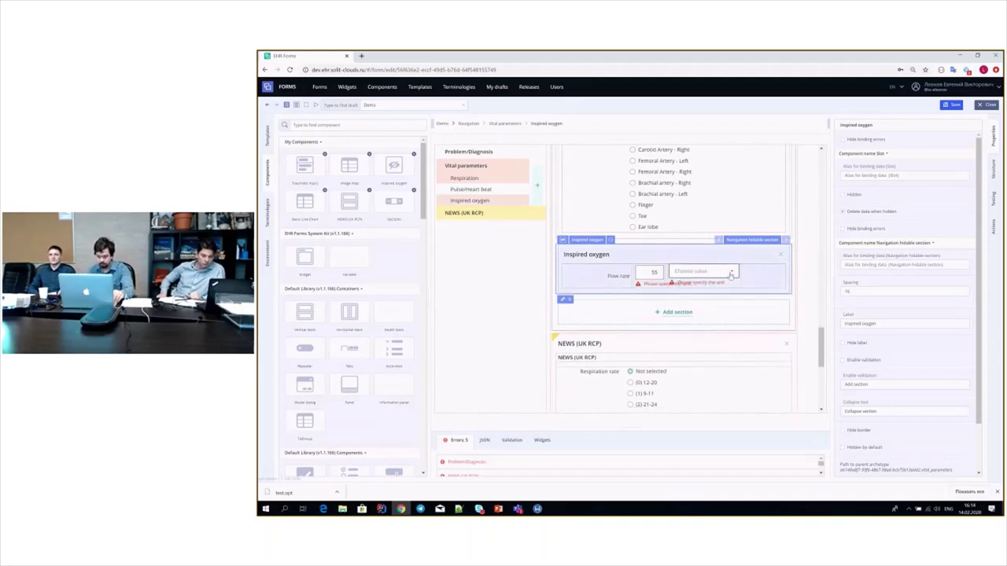
double_click(659, 272)
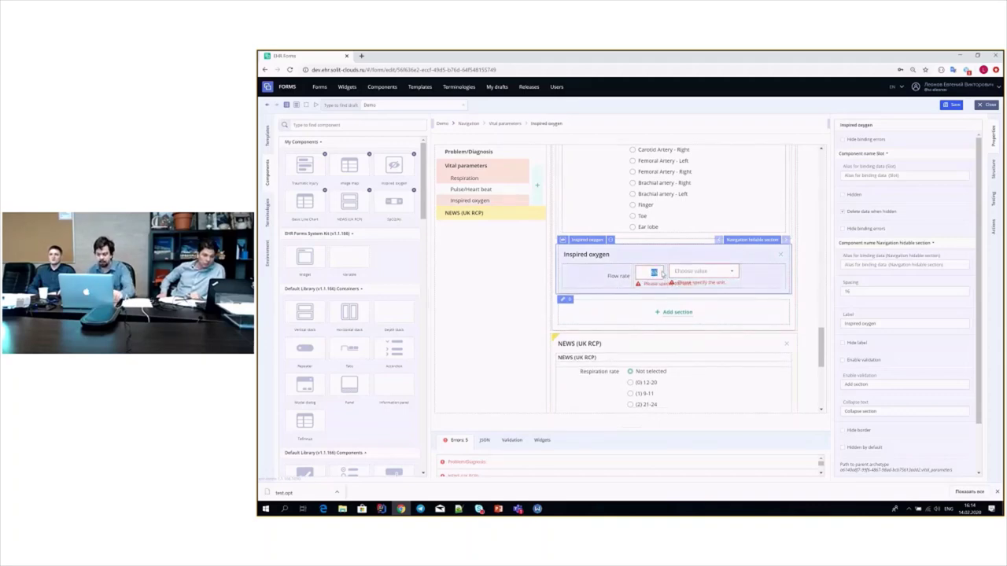
type("5")
left_click(682, 272)
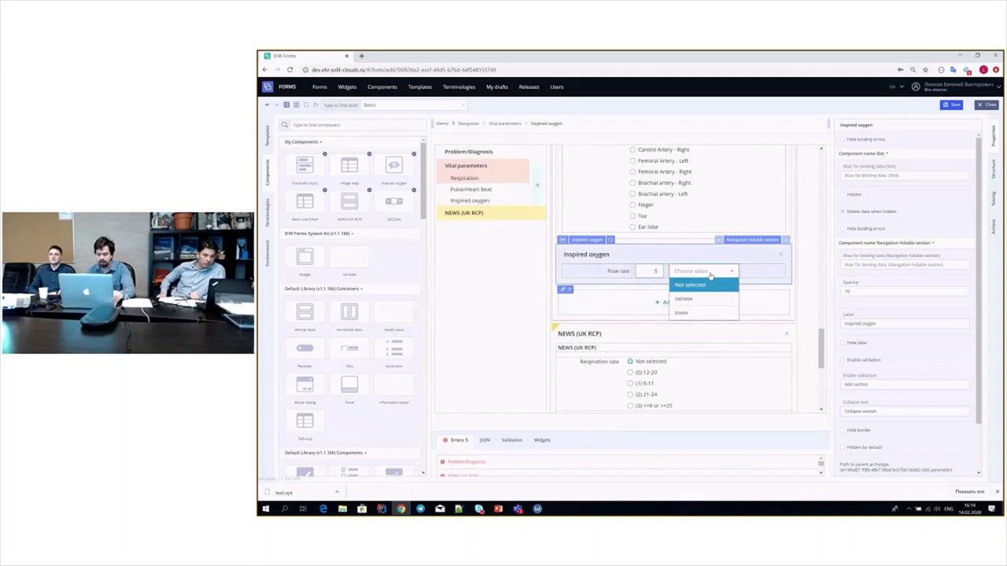
left_click(698, 314)
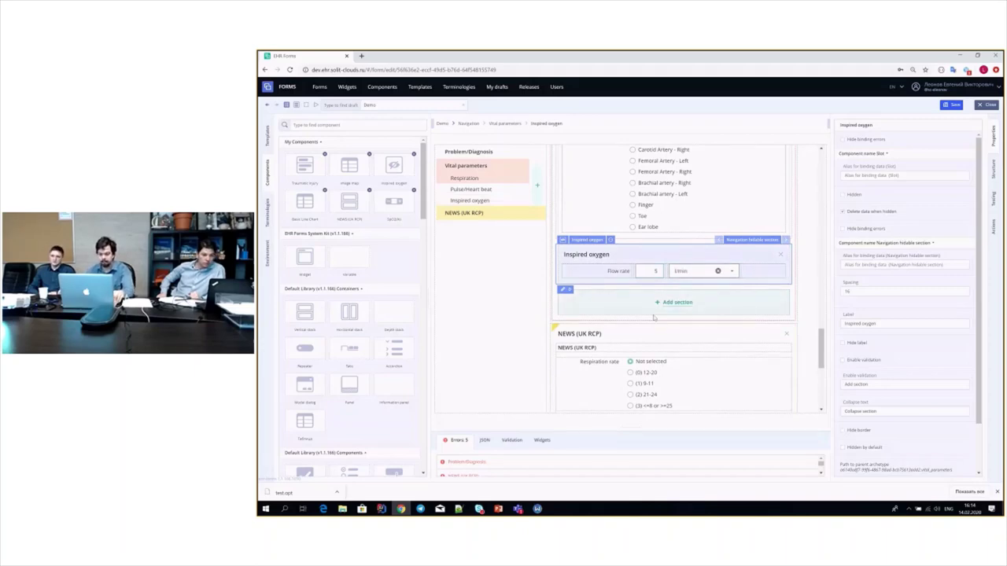
scroll(653, 317, "up", 6)
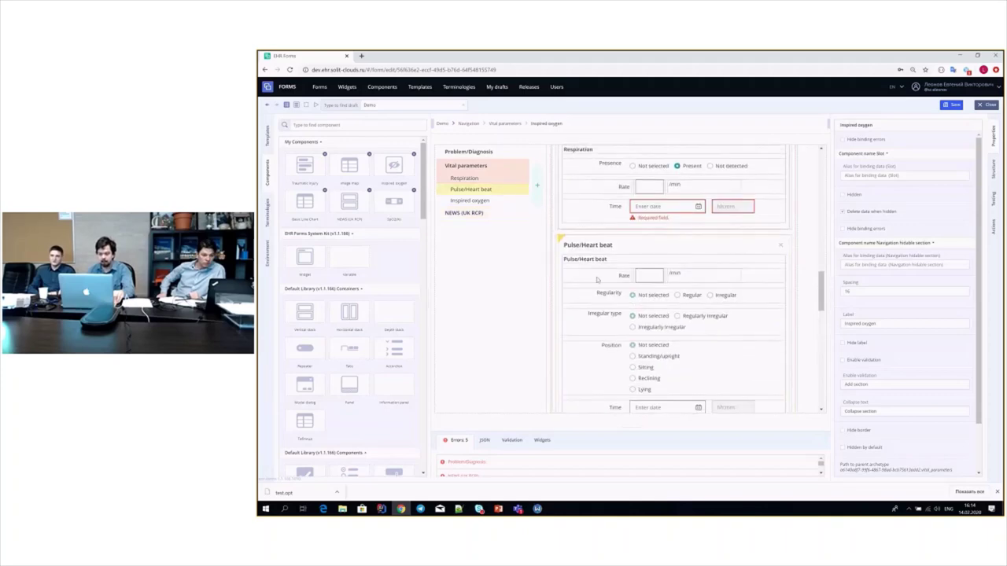
- Replace the Pulse/Heart beat title slot with a Basic Line Chart
left_click(664, 248)
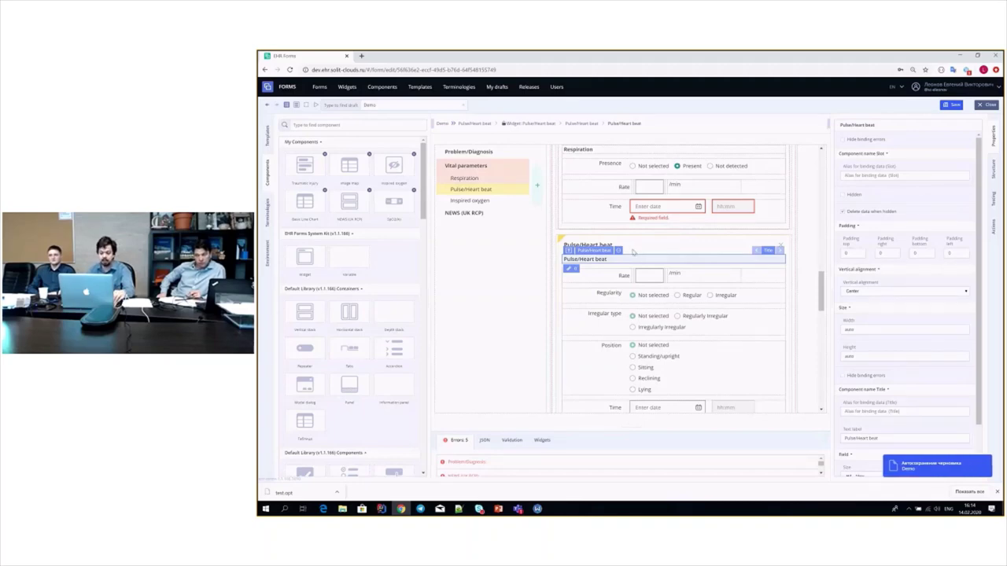
right_click(616, 258)
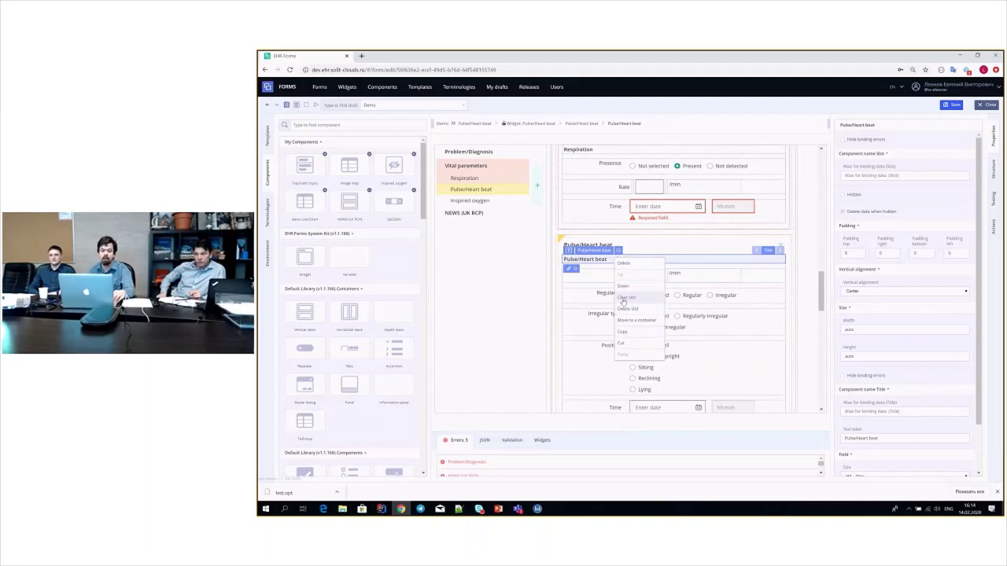
left_click(623, 298)
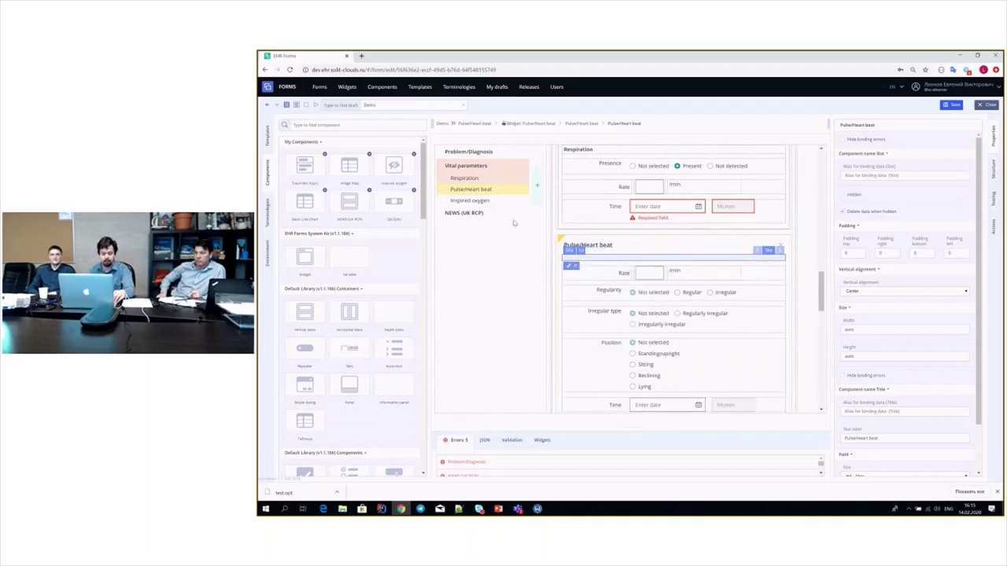
left_click_drag(304, 202, 648, 267)
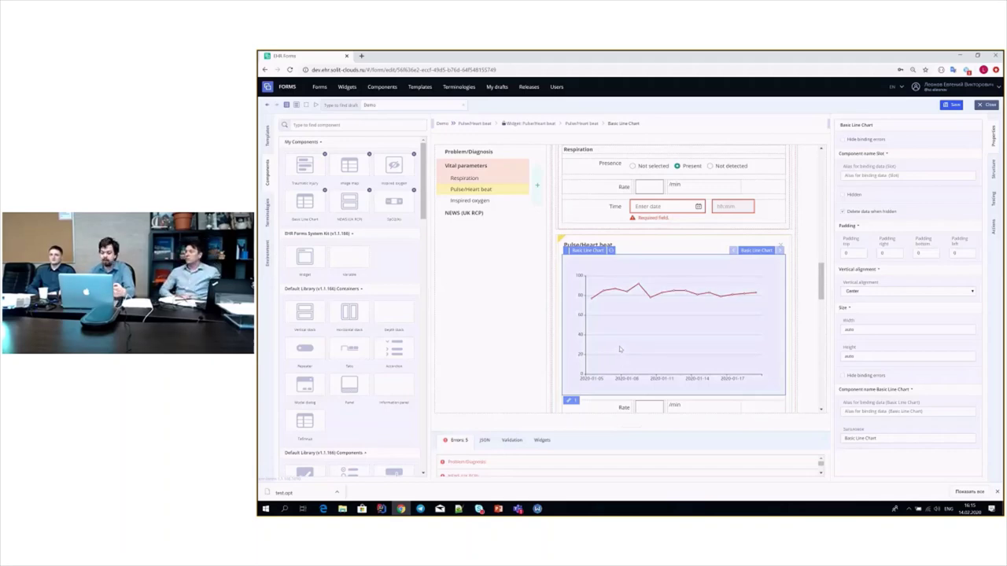
- Enter a pulse Rate of 5 /min and set Regularity to Regular
scroll(619, 349, "down", 3)
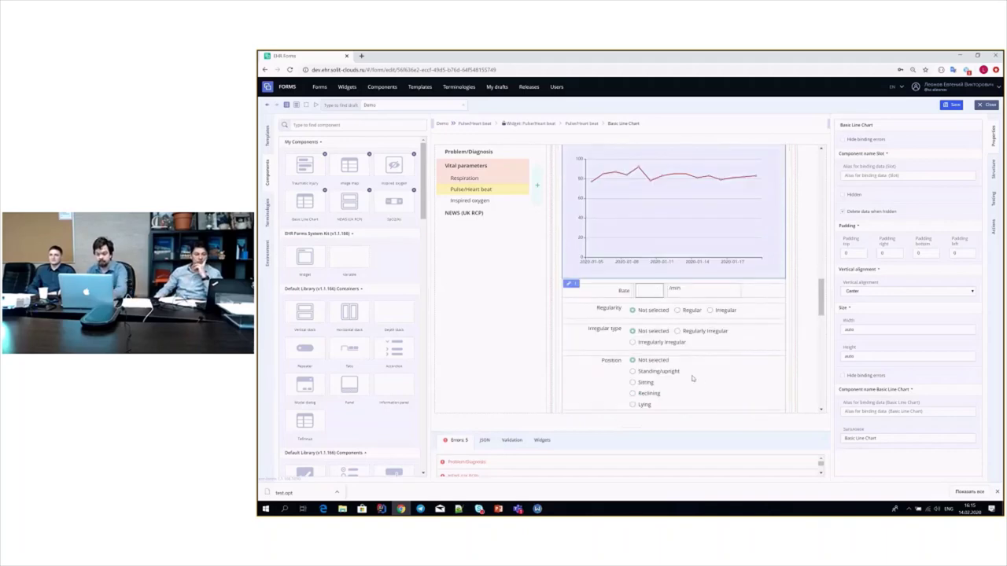
type("5")
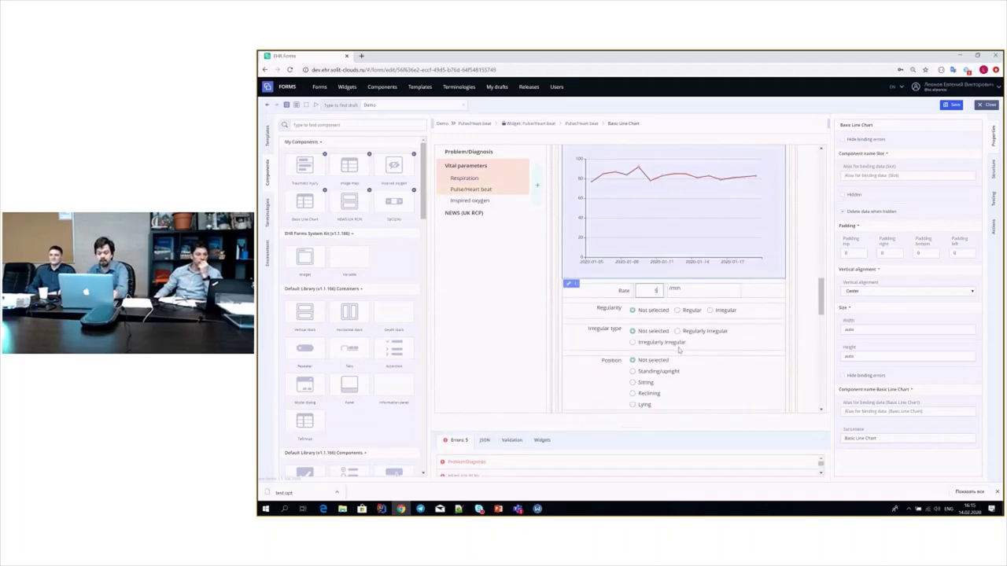
left_click(691, 311)
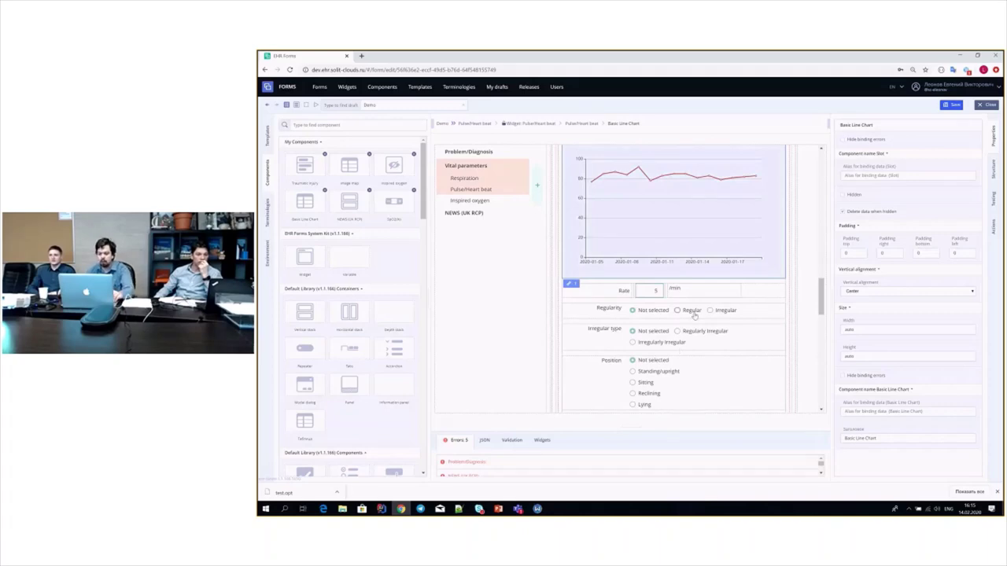
scroll(670, 344, "down", 1)
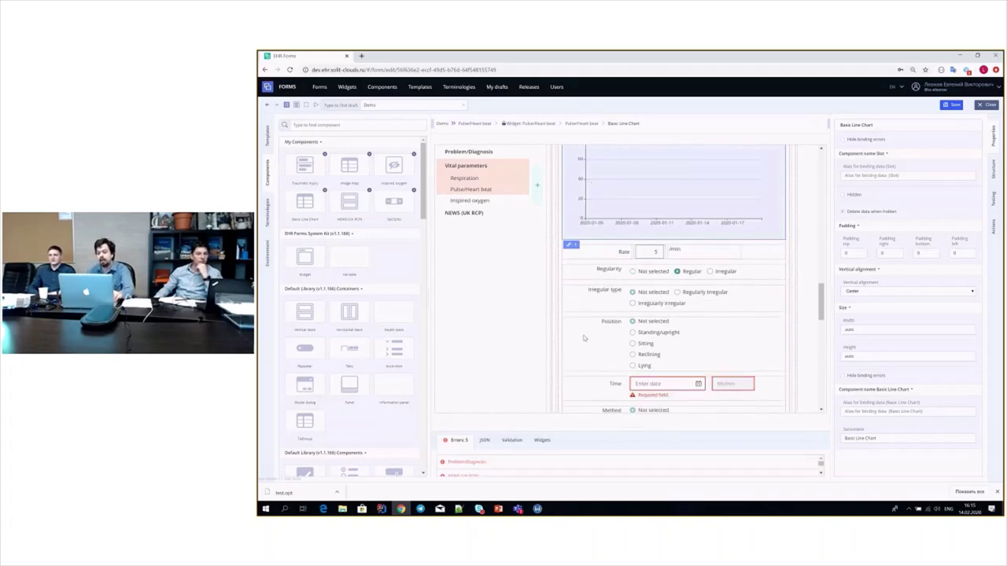
- Open the Irregular type field's binding editor and choose its Hidden property
left_click(592, 300)
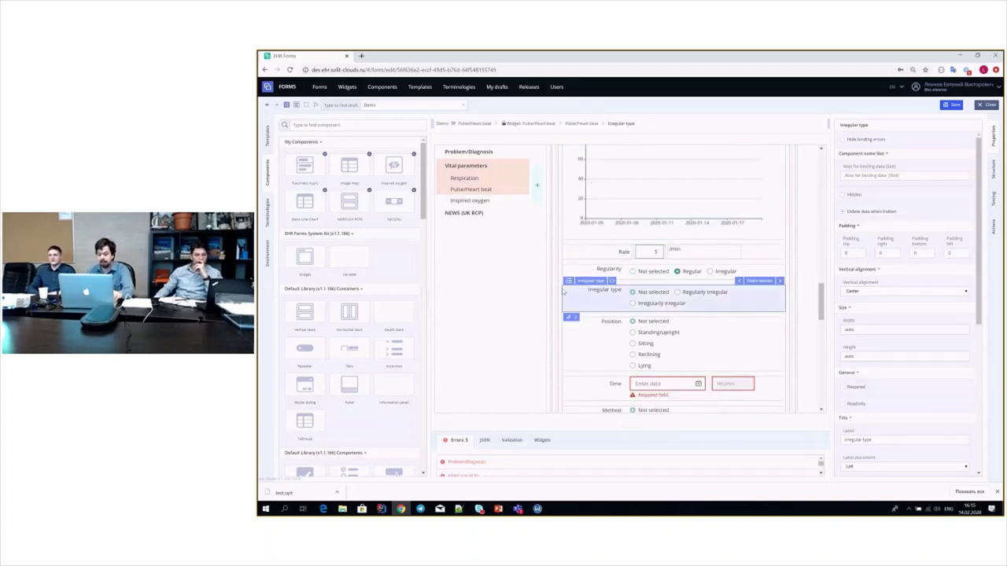
left_click(570, 316)
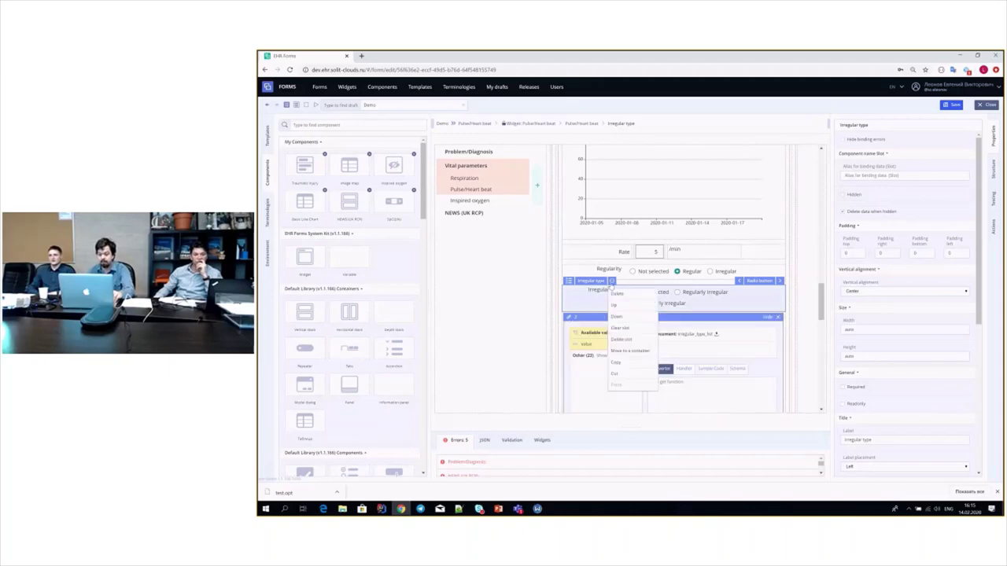
left_click(609, 329)
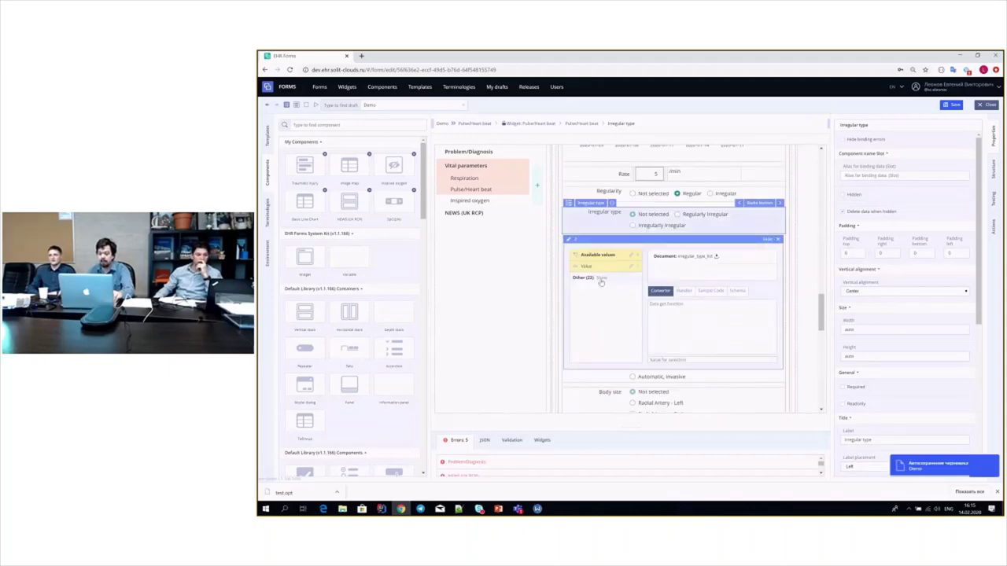
left_click(601, 278)
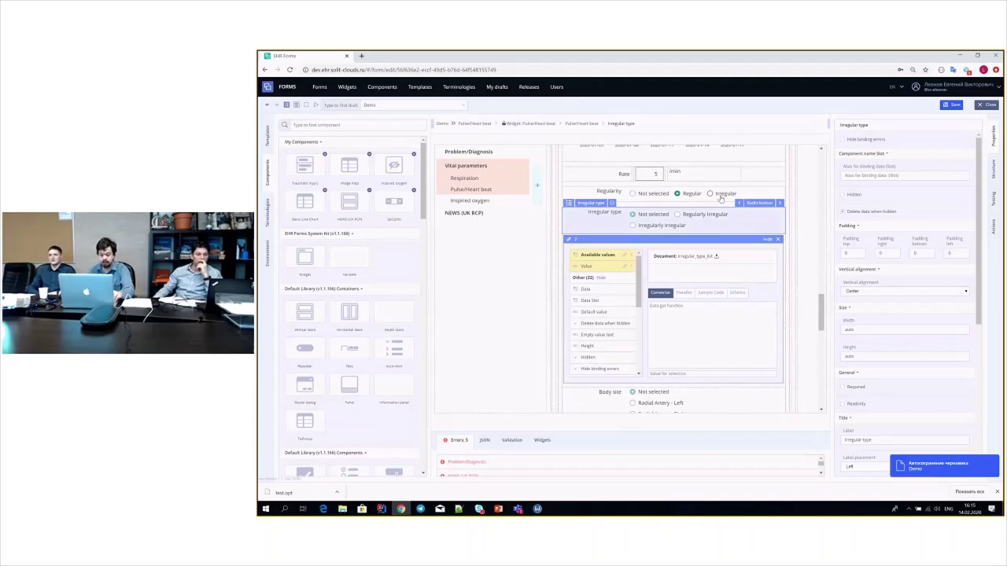
left_click(597, 358)
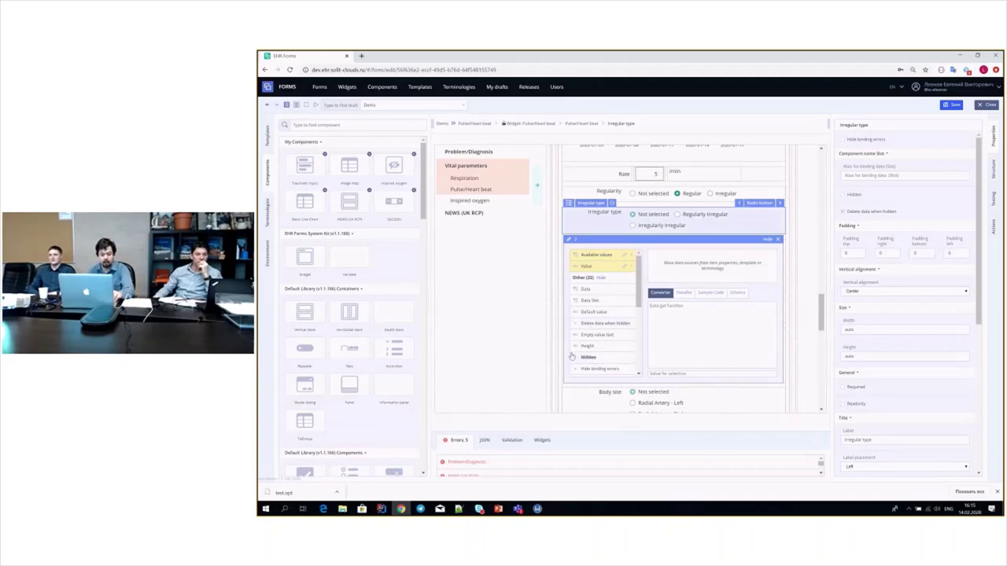
- Bind the Regularity value into the Hidden converter with a '!=' condition, then set Regularity to Irregular
left_click(267, 135)
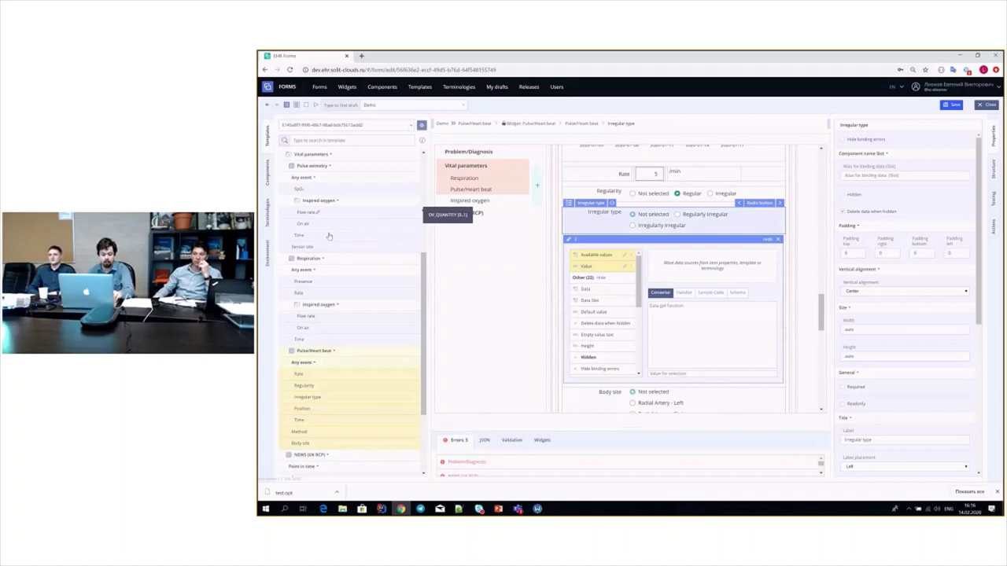
left_click(318, 389)
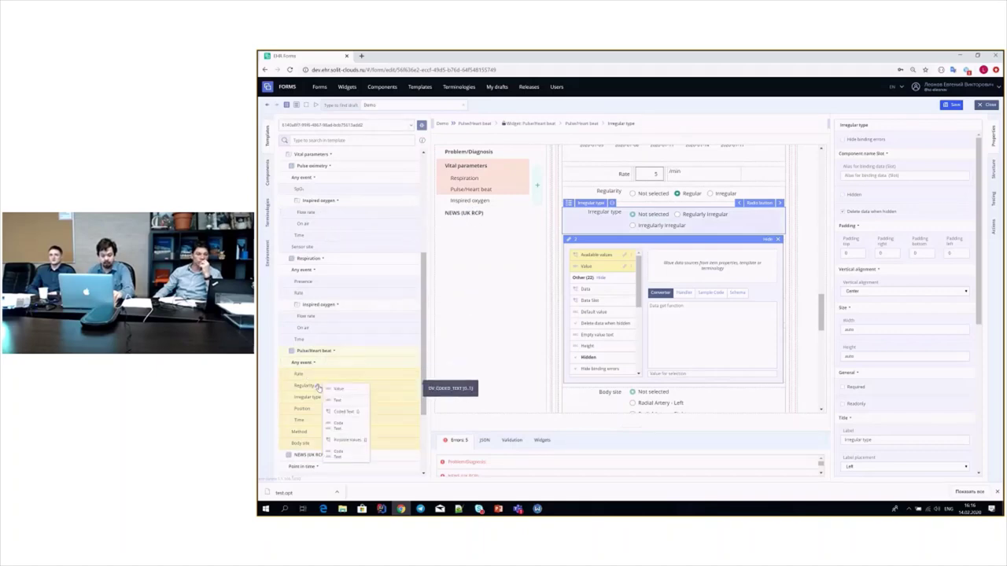
left_click_drag(338, 388, 692, 275)
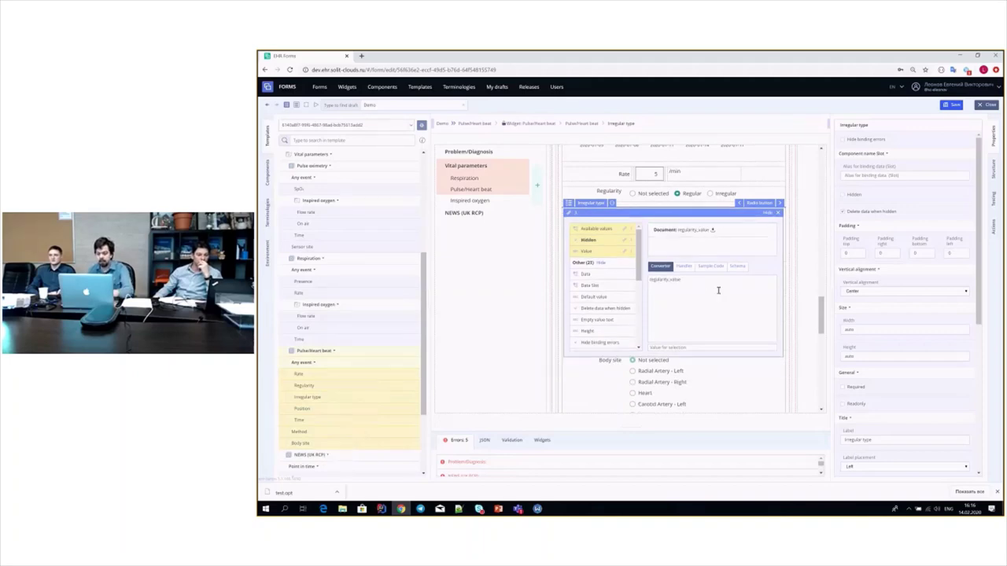
left_click(712, 283)
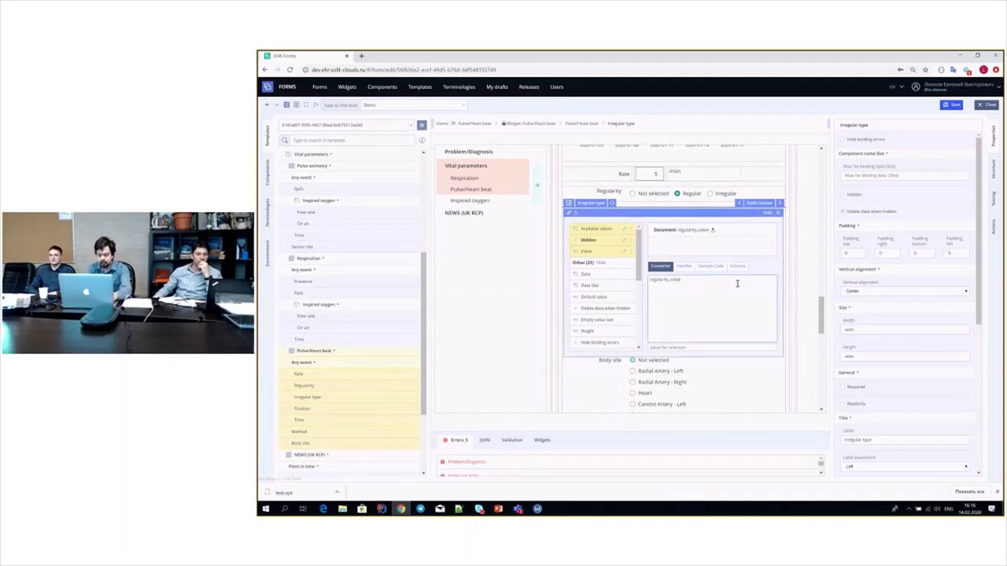
type("!=")
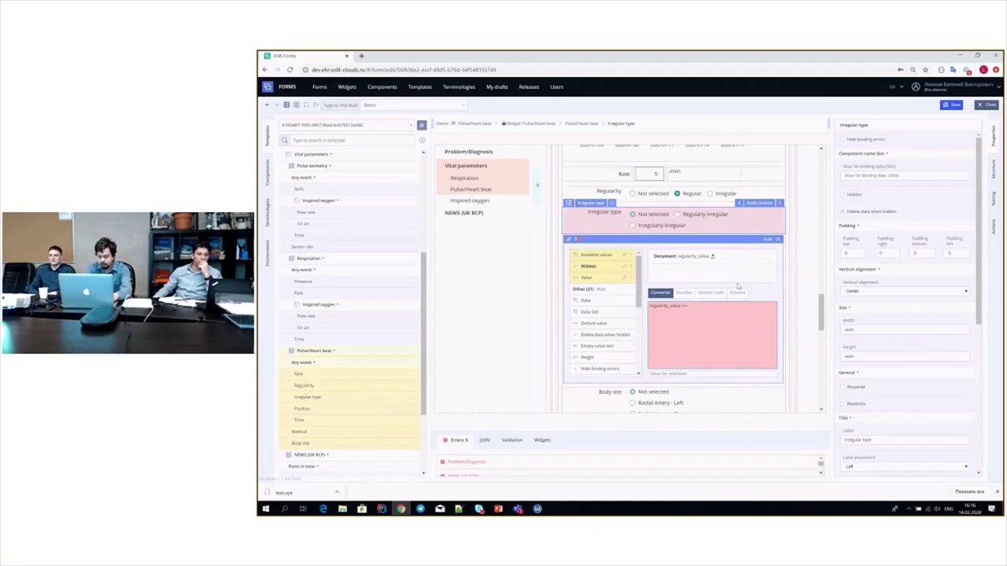
type(" ''")
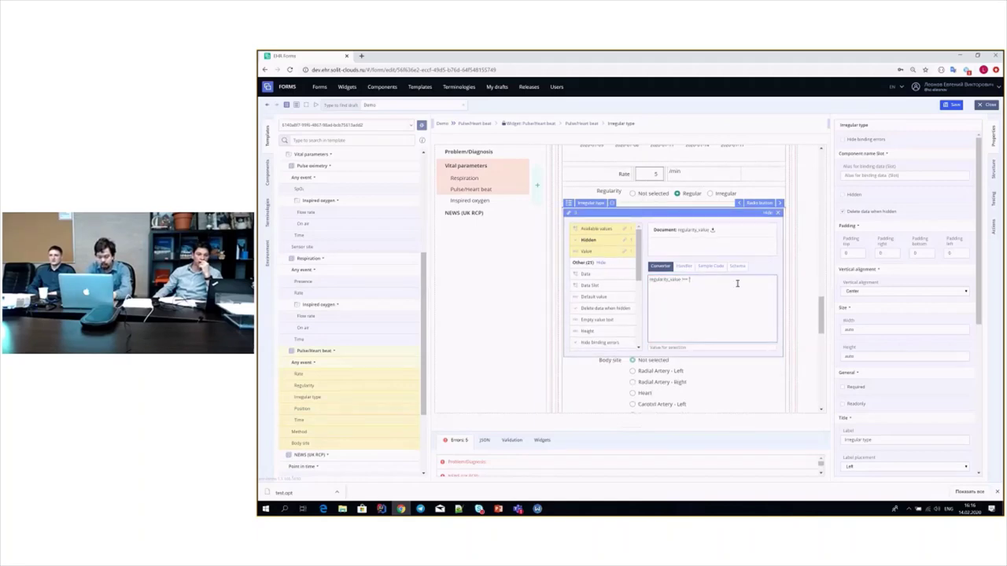
type("a")
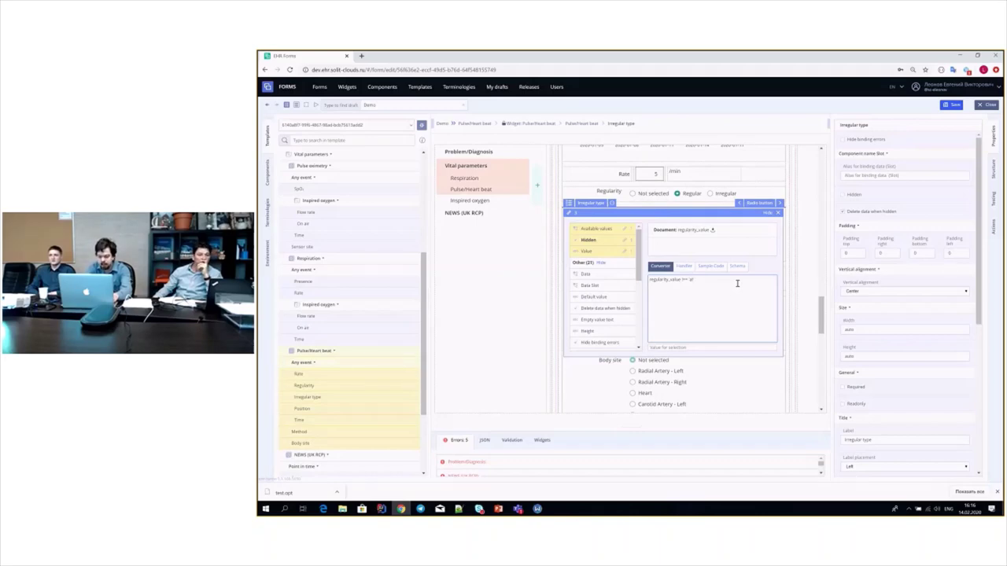
type("r")
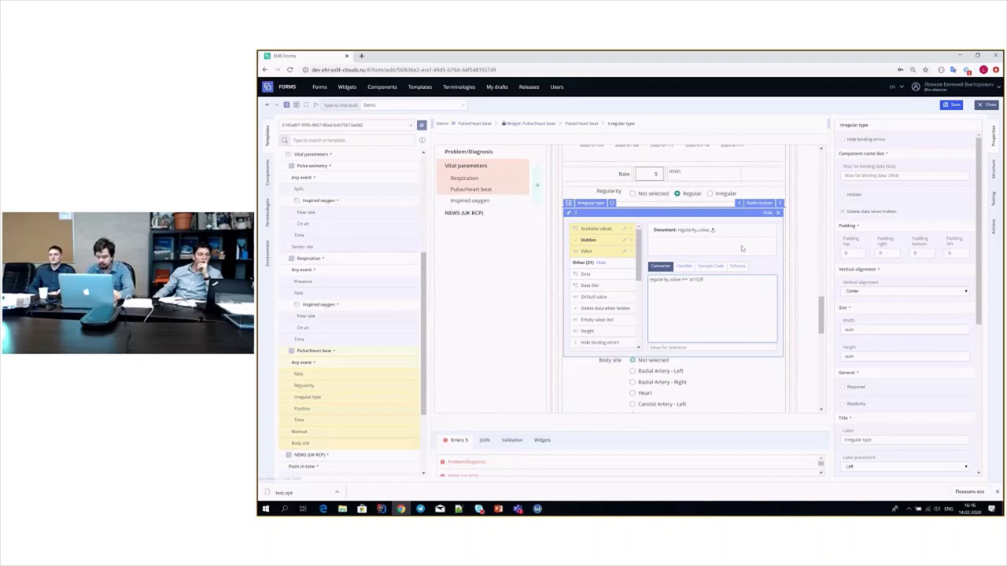
left_click(778, 213)
left_click(710, 193)
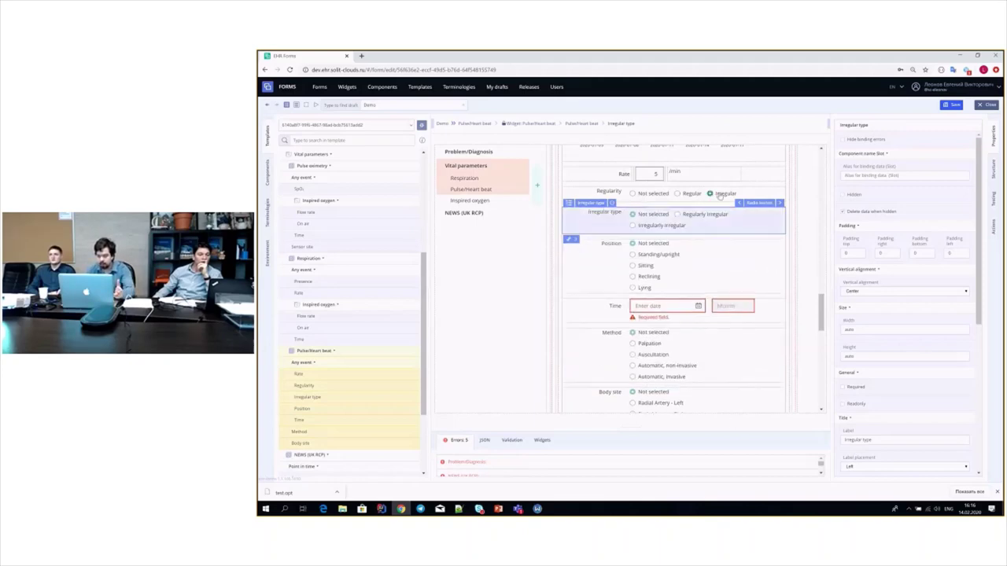
- Verify Irregular type hides on Regular and shows on Irregular, then make it an Extended radio button
left_click(677, 194)
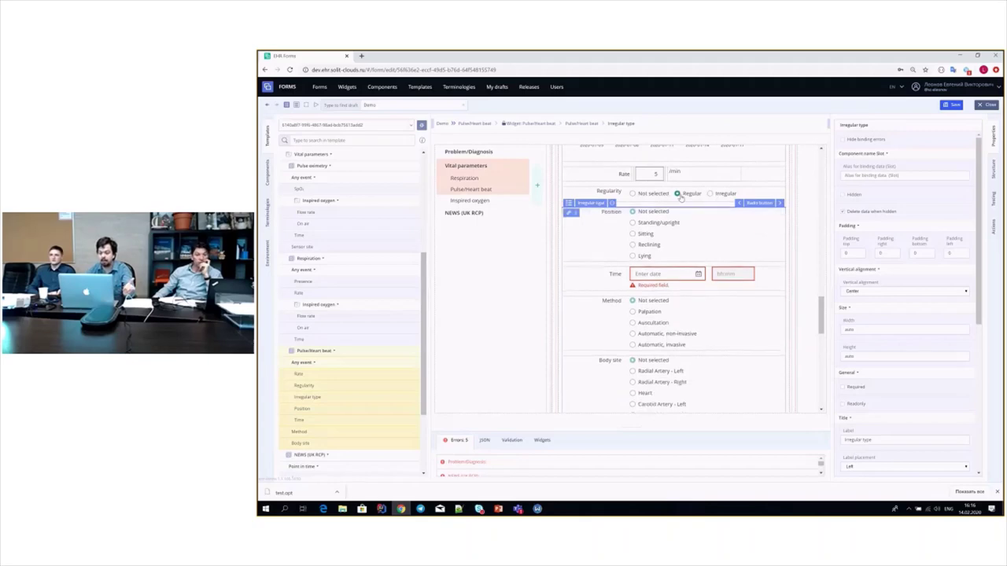
left_click(721, 194)
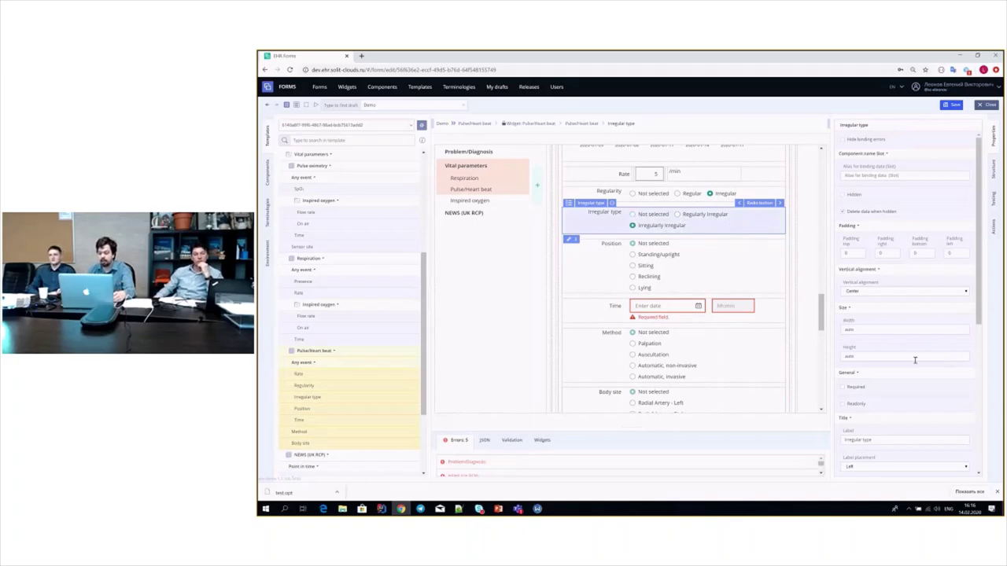
scroll(896, 346, "down", 3)
scroll(887, 339, "down", 3)
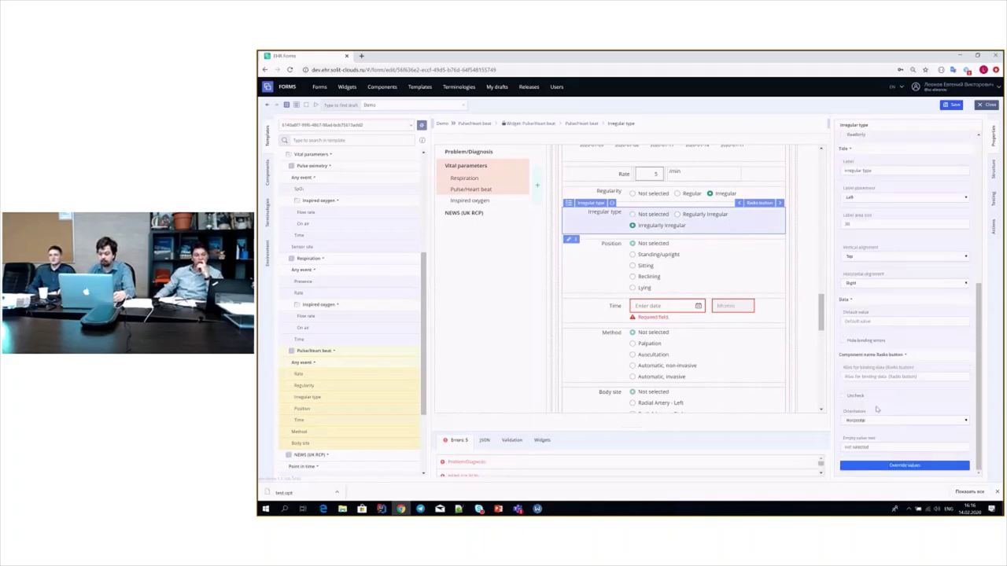
left_click(758, 203)
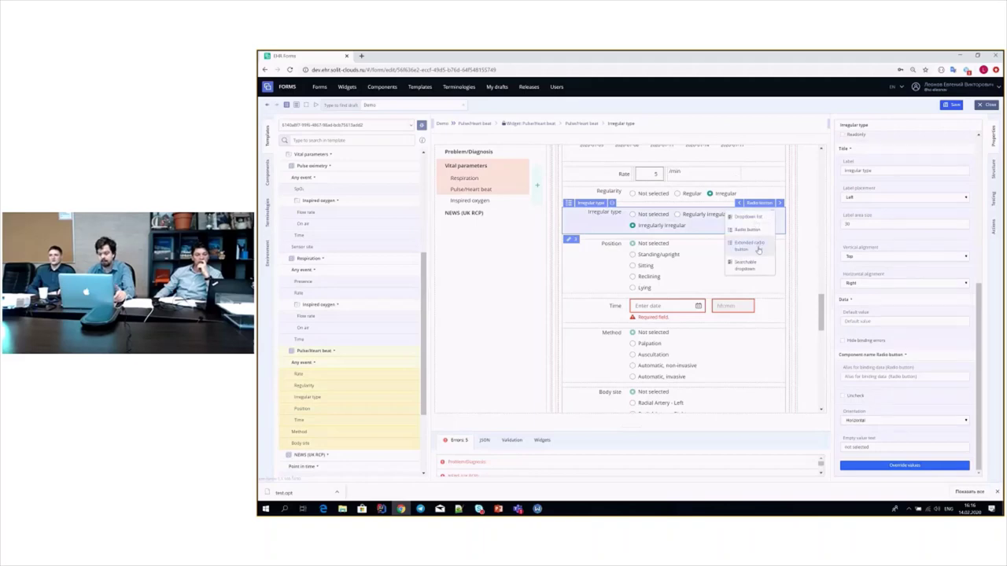
left_click(751, 246)
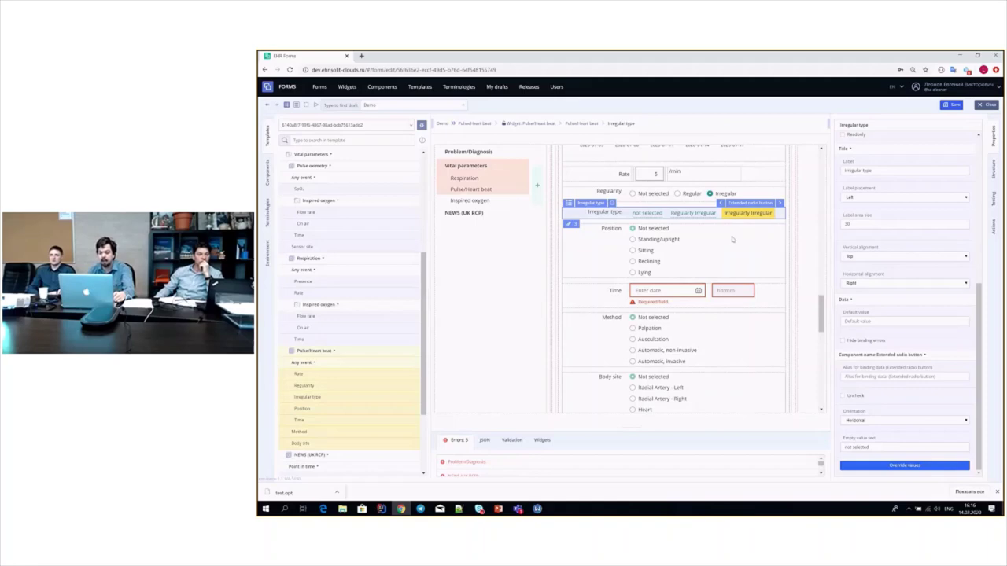
scroll(708, 236, "down", 1)
left_click(669, 213)
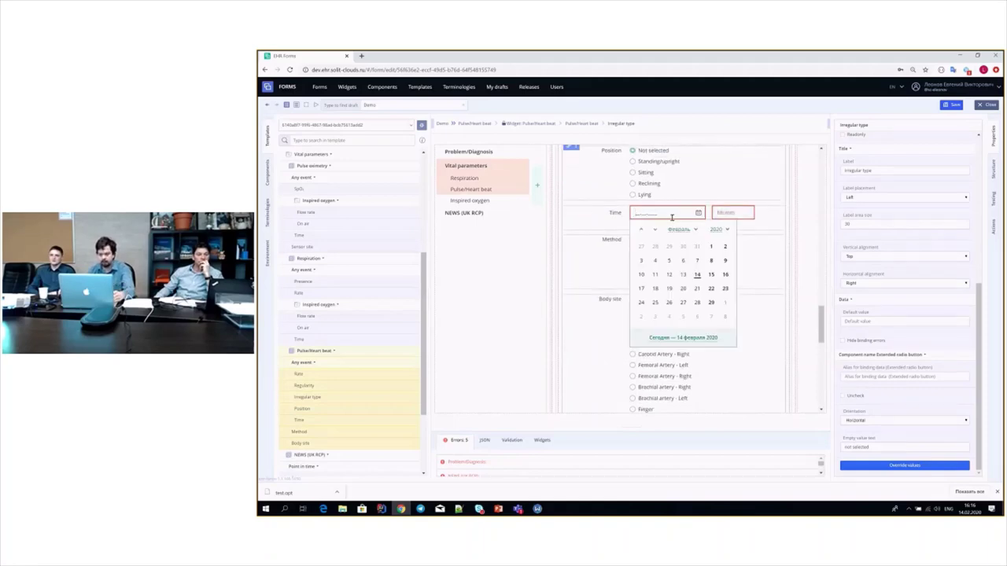
- Bind the Time field's Default value to new Date() so it shows 14.02.2020 16:16
left_click(607, 223)
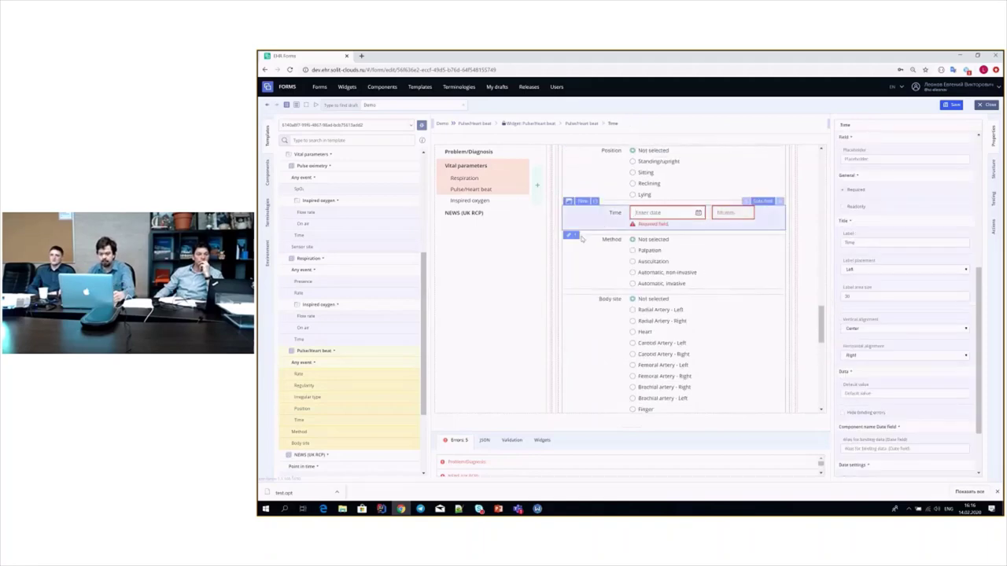
left_click(572, 237)
left_click(602, 263)
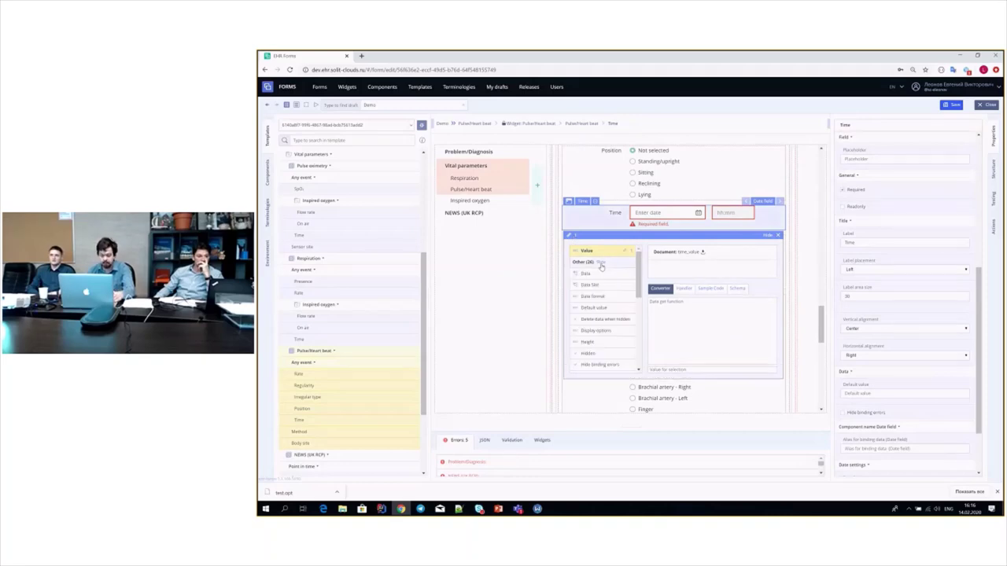
left_click(604, 307)
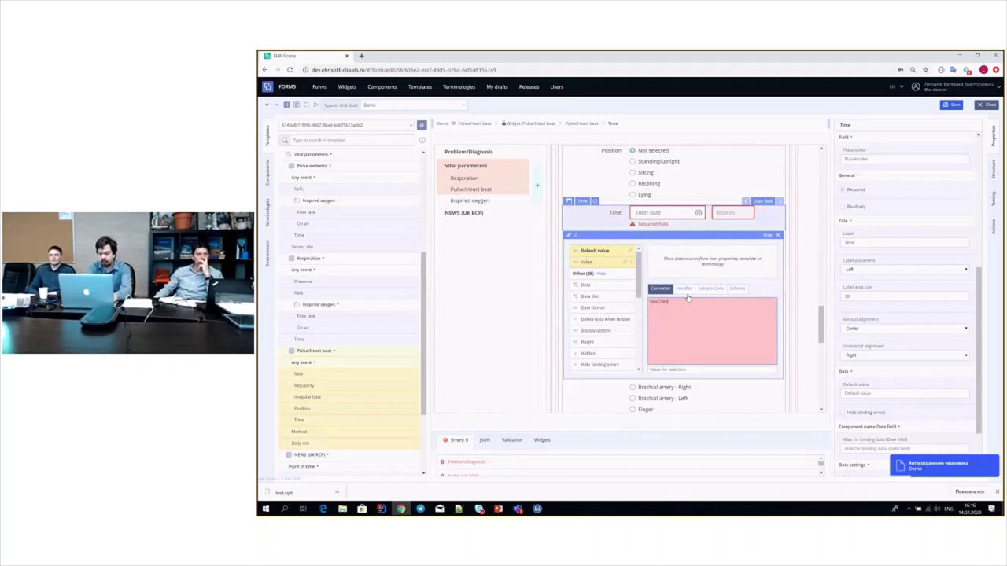
type("ate()")
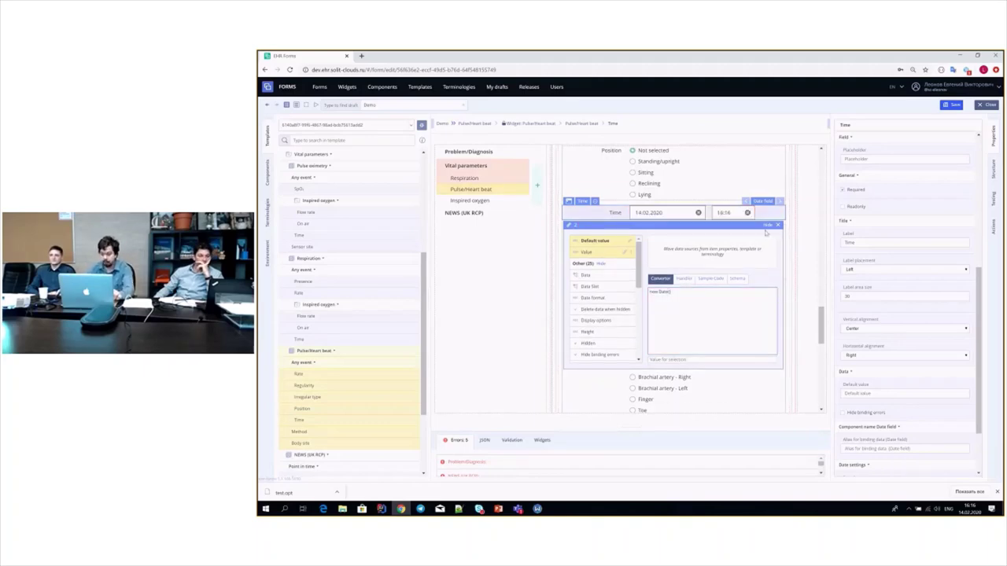
left_click(779, 226)
left_click(779, 226)
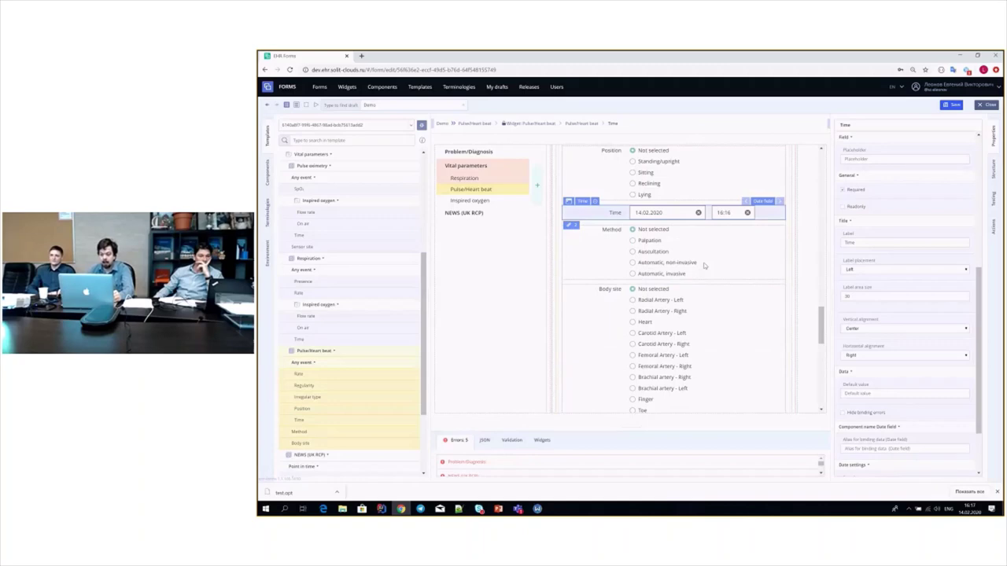
scroll(704, 265, "down", 1)
- Change Body site from radio buttons to a dropdown list and pick Radial Artery - Right
left_click(615, 259)
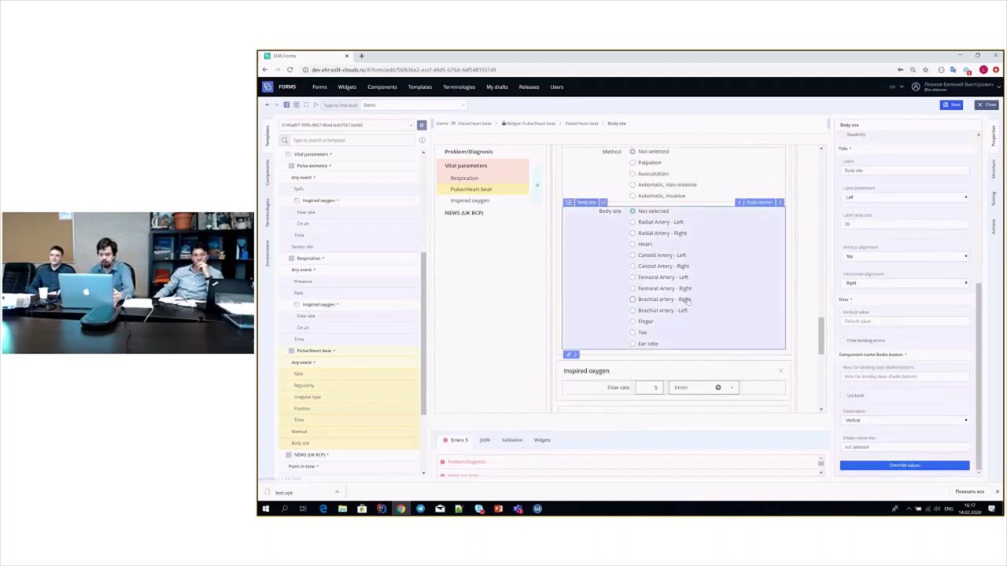
left_click(757, 202)
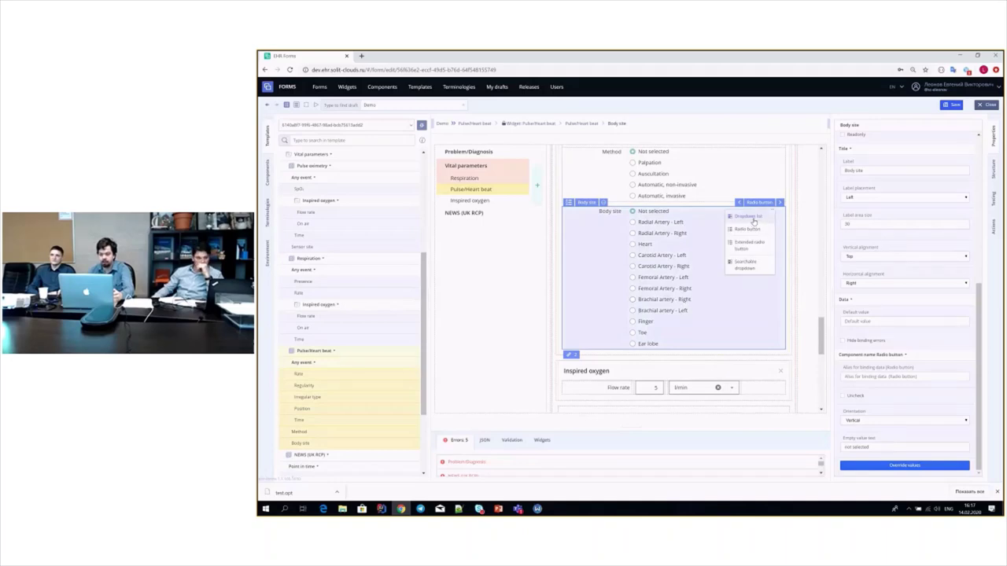
left_click(753, 217)
left_click(703, 215)
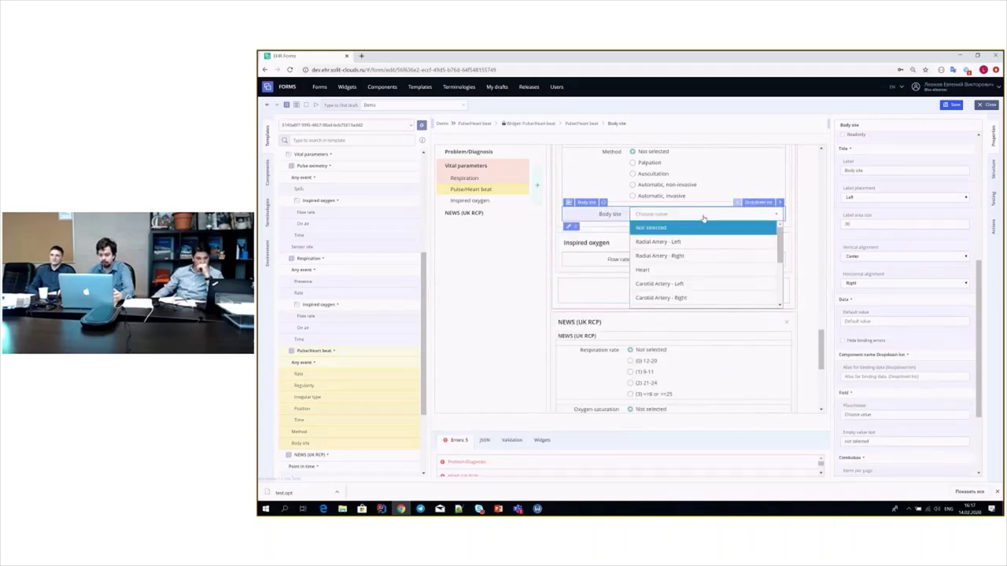
left_click(739, 270)
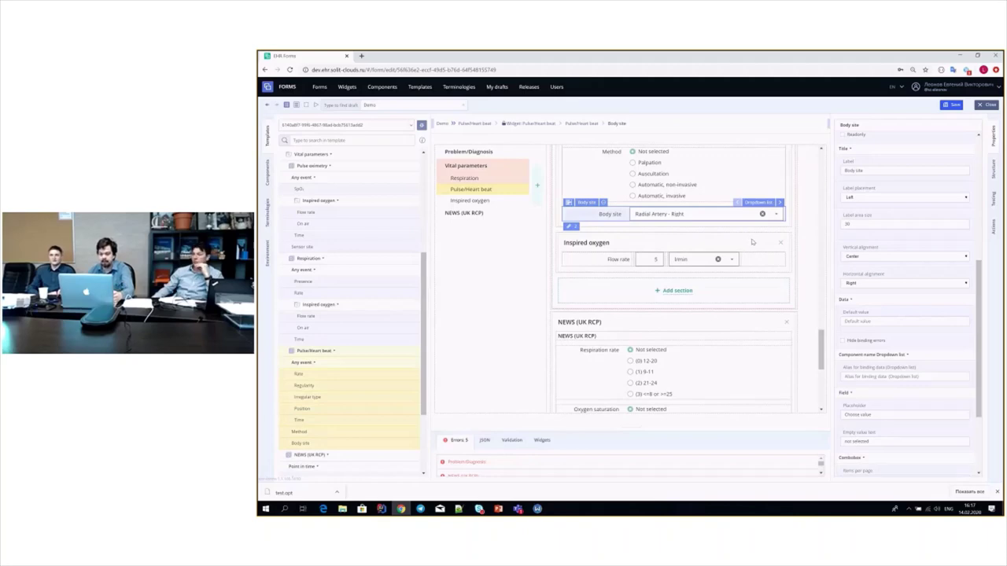
scroll(752, 243, "up", 10)
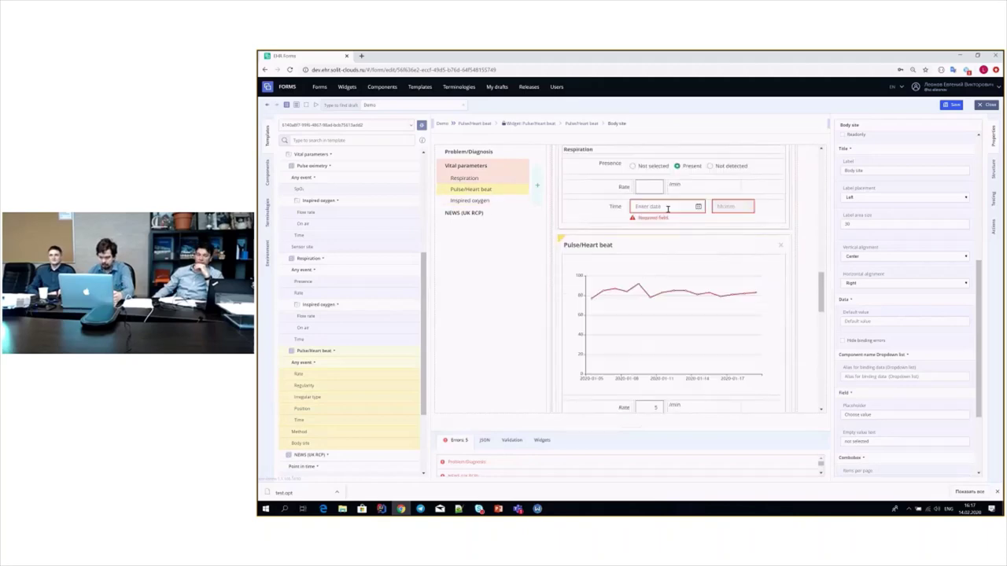
- Date the respiration entry 05.02.2020 and enter a rate of 60
left_click(667, 207)
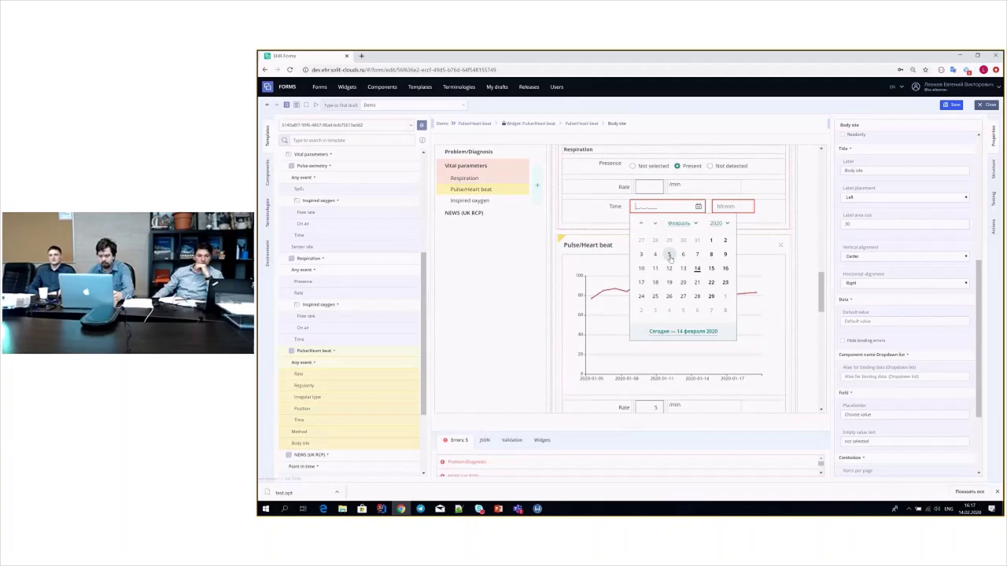
left_click(668, 254)
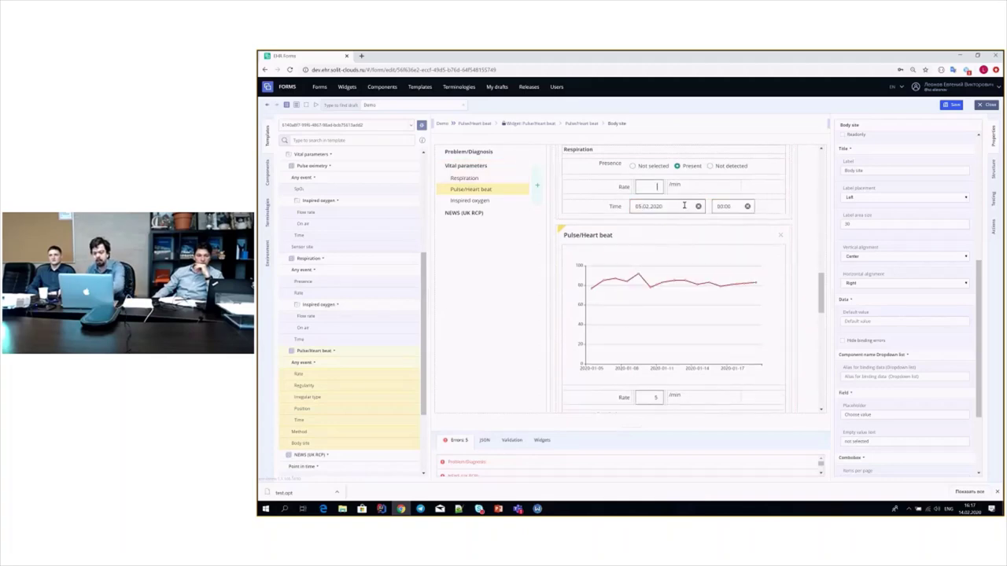
type("60")
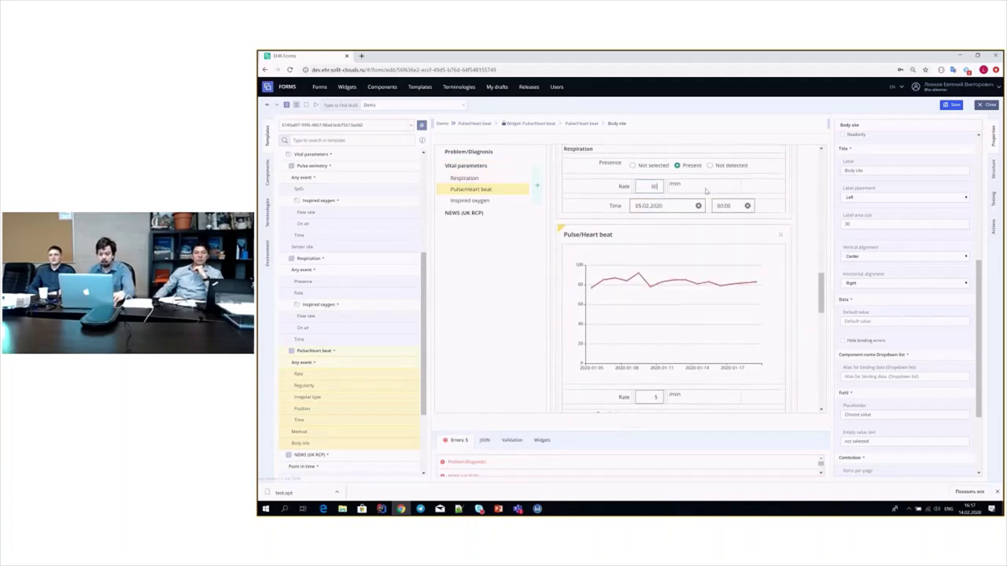
- In NEWS (UK RCP), choose respiration 9-11, saturation 92-93 and supplemental oxygen Yes
scroll(700, 193, "down", 5)
left_click(497, 214)
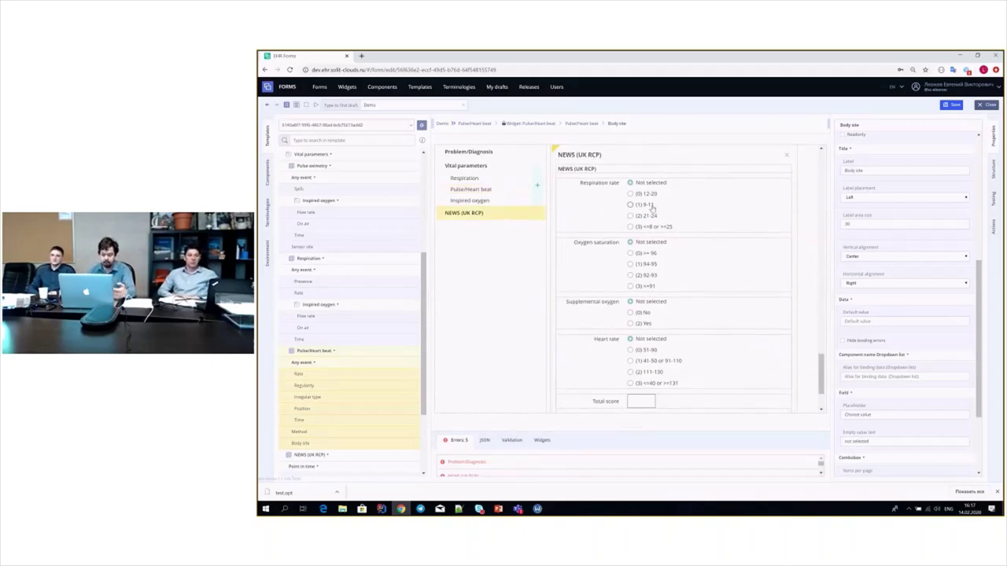
left_click(652, 207)
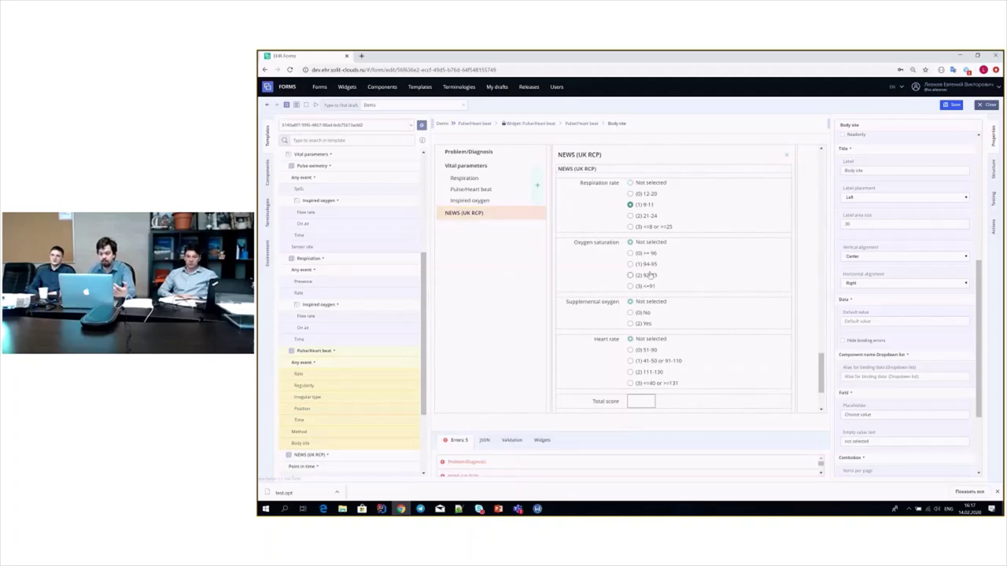
left_click(653, 275)
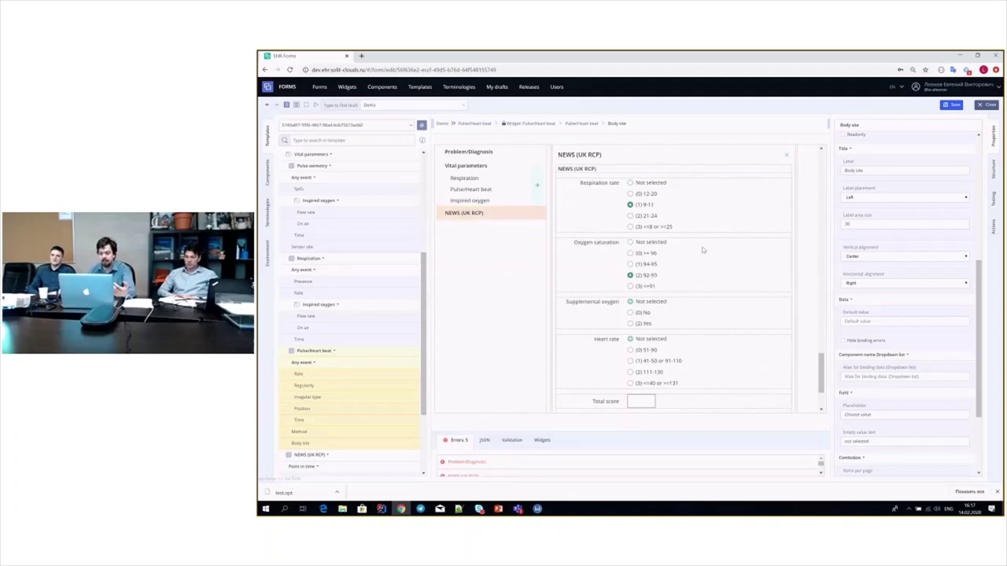
left_click(641, 324)
- Set the NEWS time to 11.02.2020, then select the NEWS section and show the component library
scroll(781, 262, "down", 2)
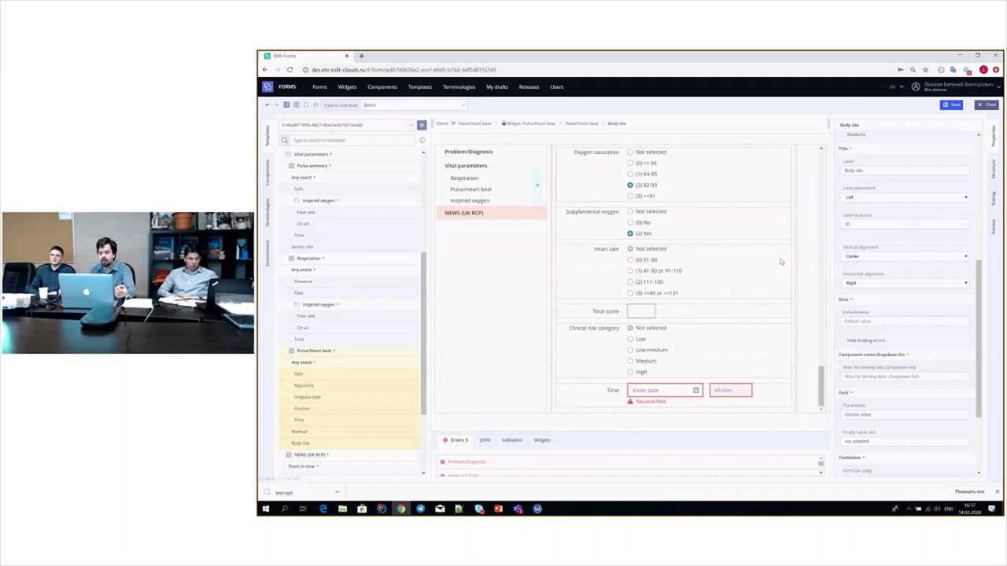
left_click(668, 388)
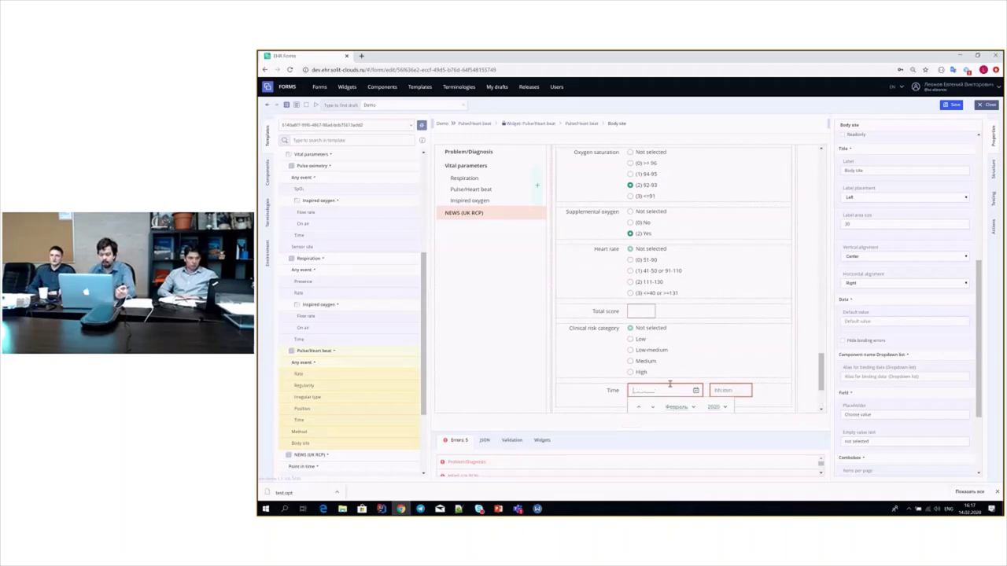
scroll(669, 384, "down", 2)
left_click(651, 367)
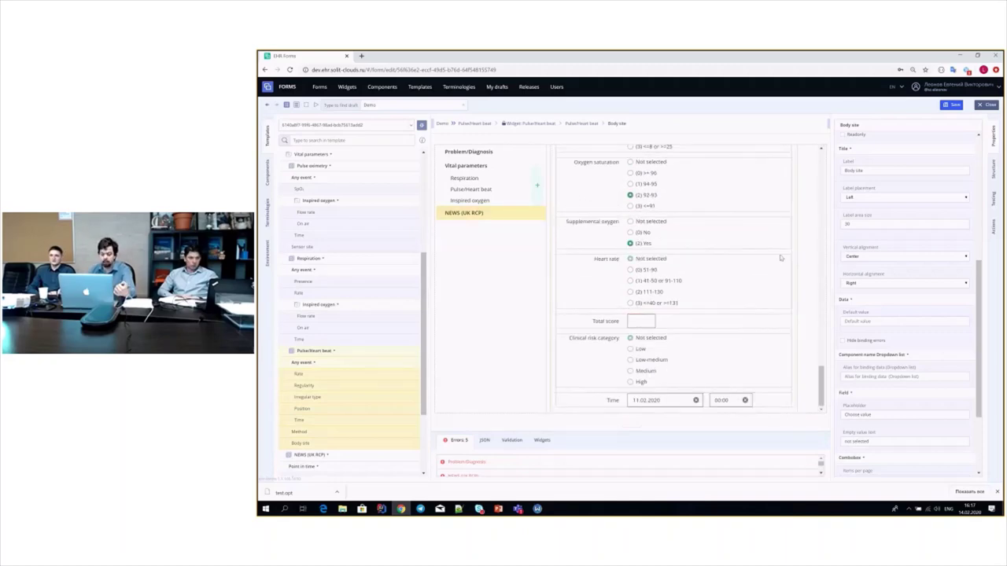
scroll(629, 272, "up", 3)
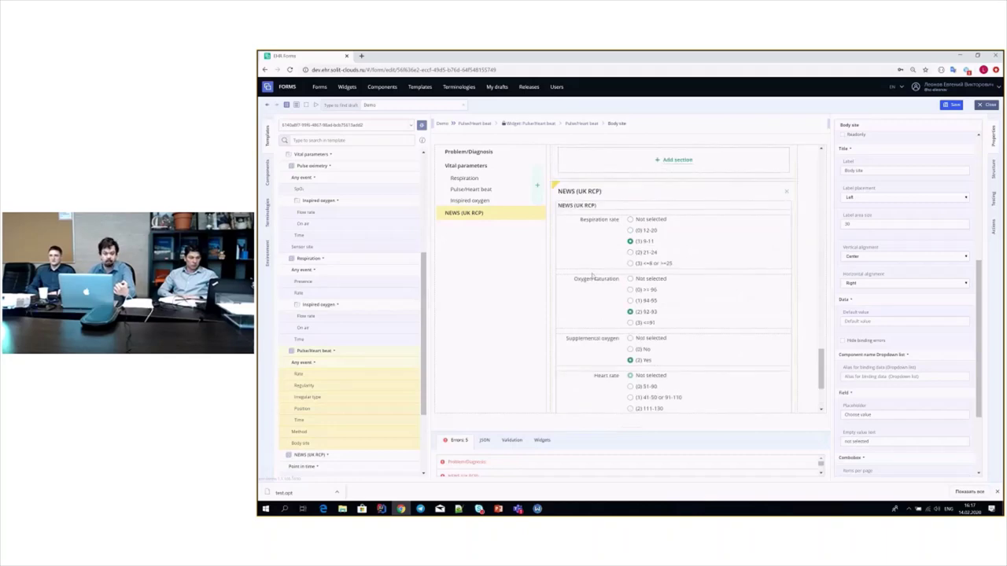
left_click(591, 273)
left_click(267, 171)
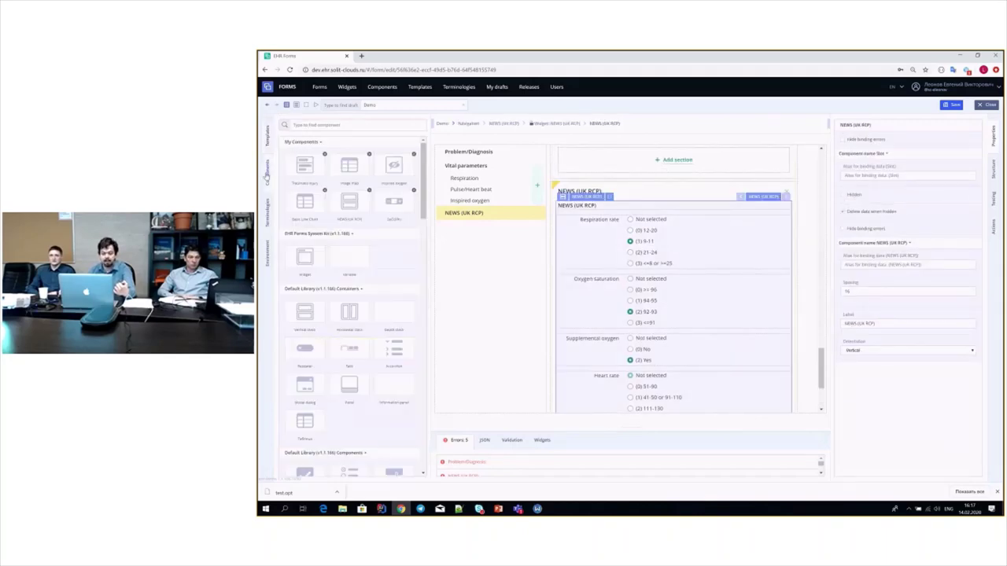
- Add a library component to NEWS and set heart rate 41-50 or 91-110, oxygen No, saturation 94-95
left_click_drag(349, 201, 591, 220)
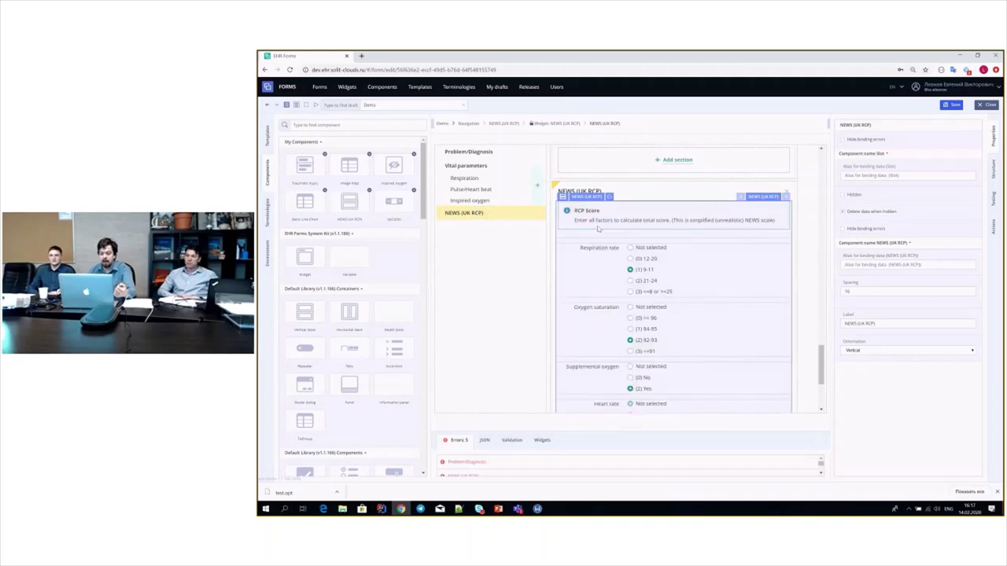
scroll(720, 272, "down", 4)
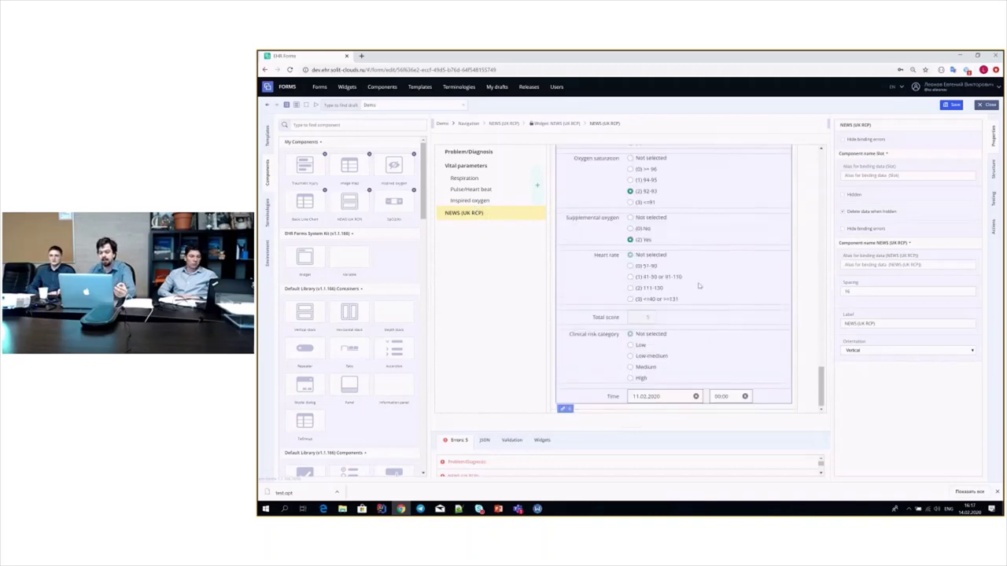
left_click(586, 318)
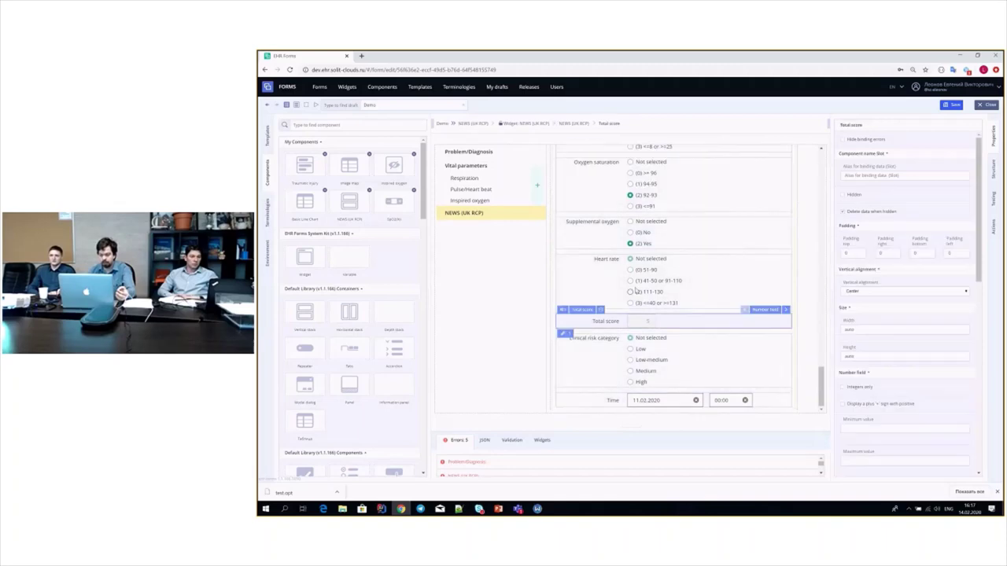
left_click(631, 282)
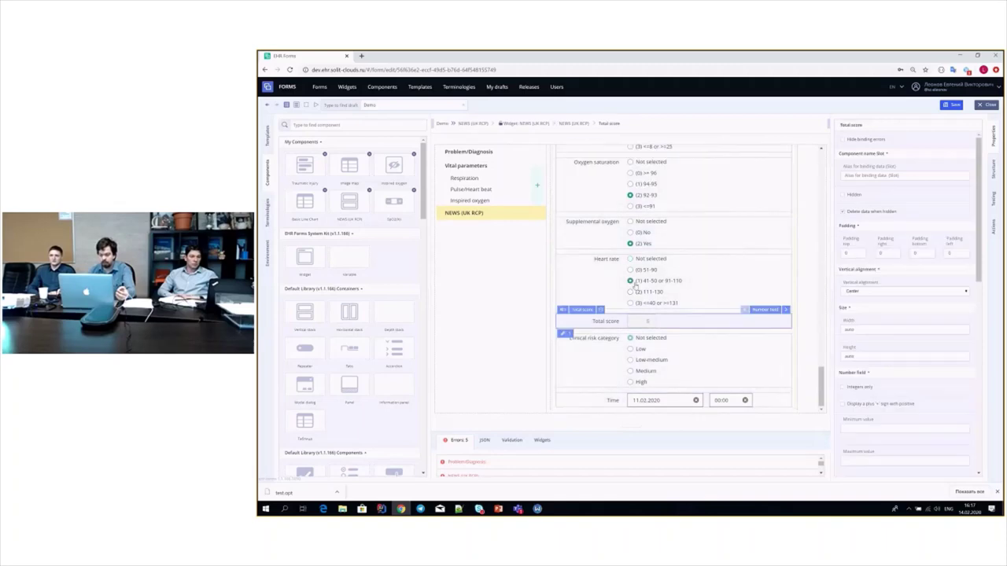
left_click(630, 232)
left_click(630, 183)
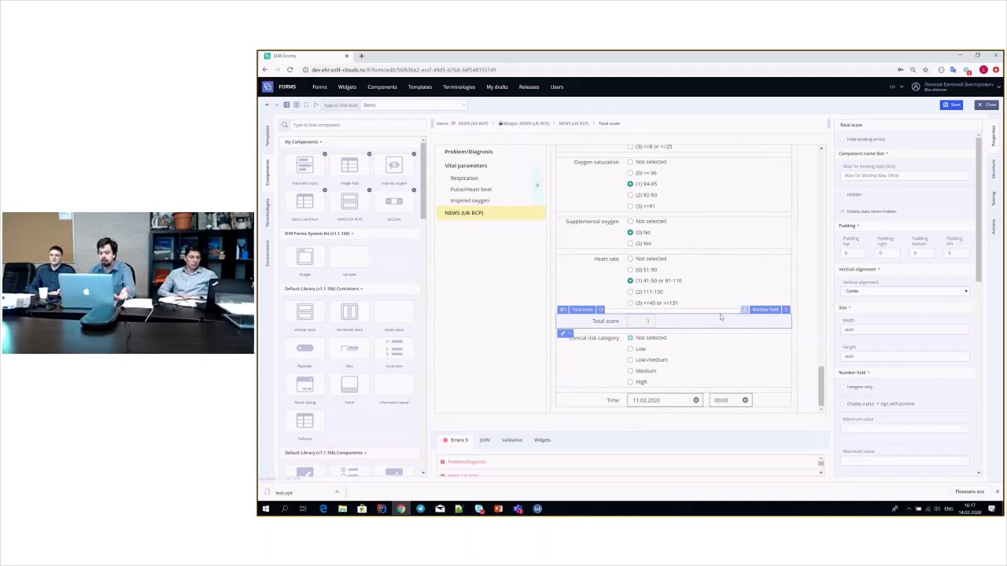
- Change the NEWS time to 04.02.2020 and set the clinical risk category to Low-medium
left_click(696, 401)
left_click(656, 400)
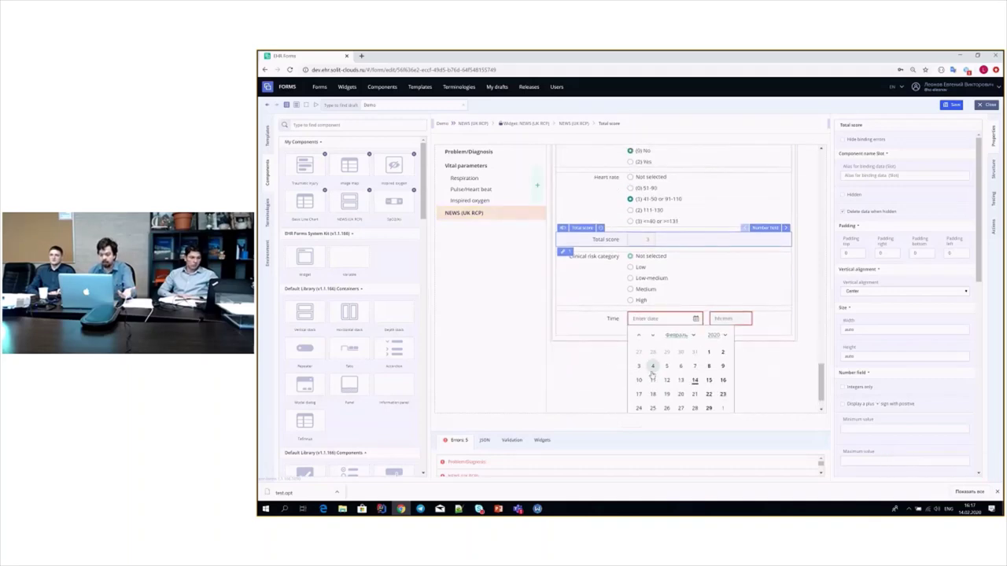
left_click(650, 370)
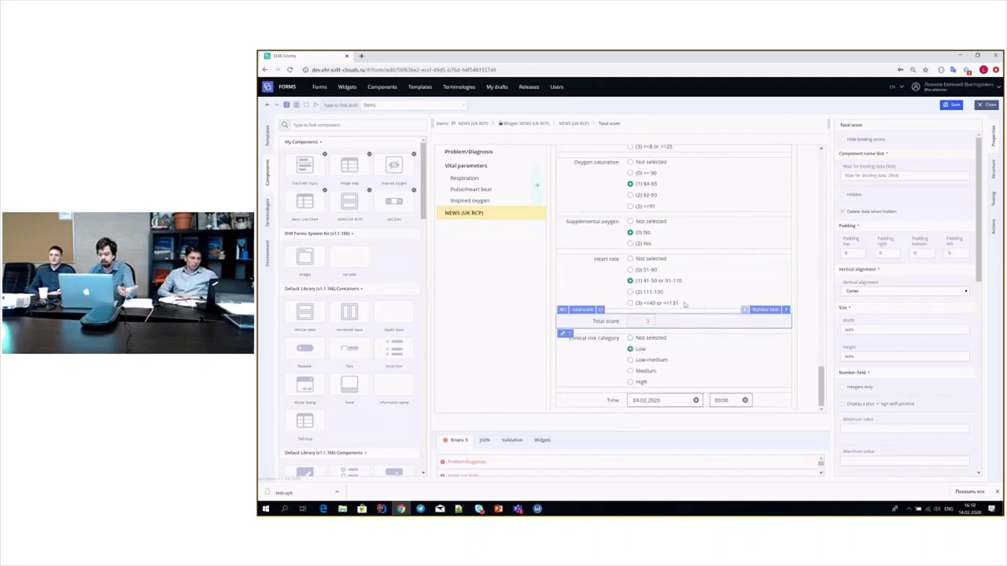
left_click(664, 359)
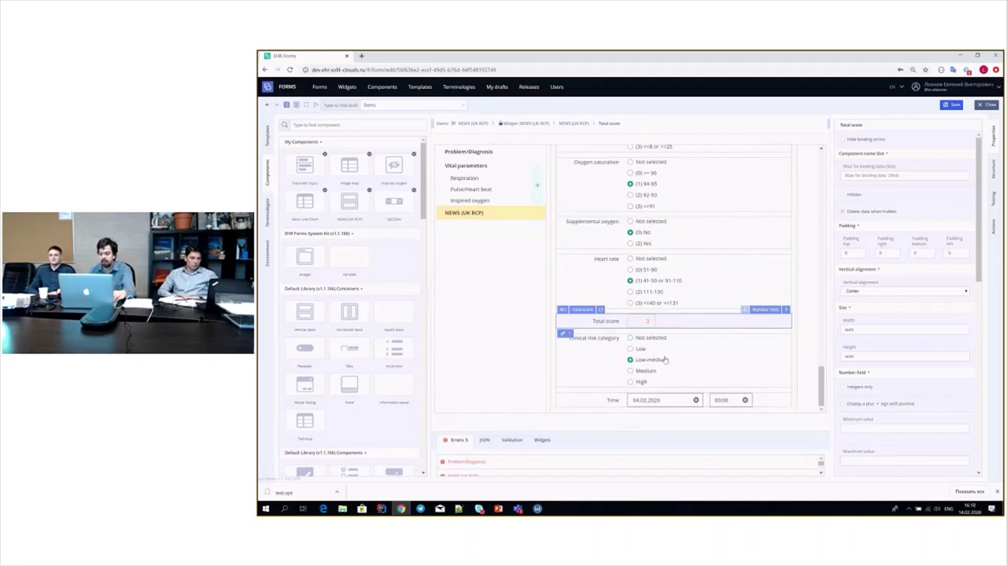
- Enlarge the output panel below the form and show the form's JSON output
left_click_drag(820, 385, 812, 162)
scroll(811, 161, "down", 2)
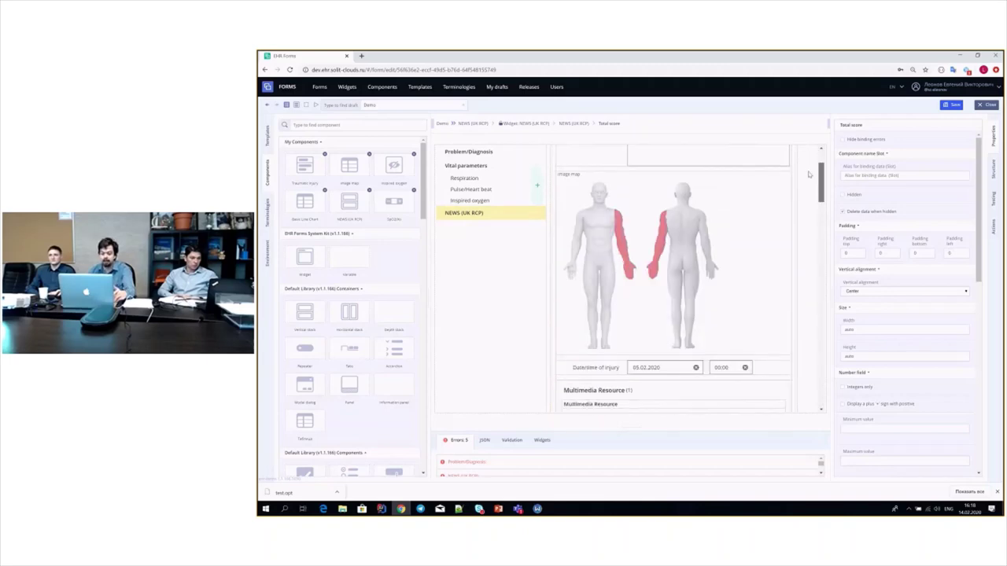
scroll(807, 162, "up", 2)
scroll(807, 162, "down", 10)
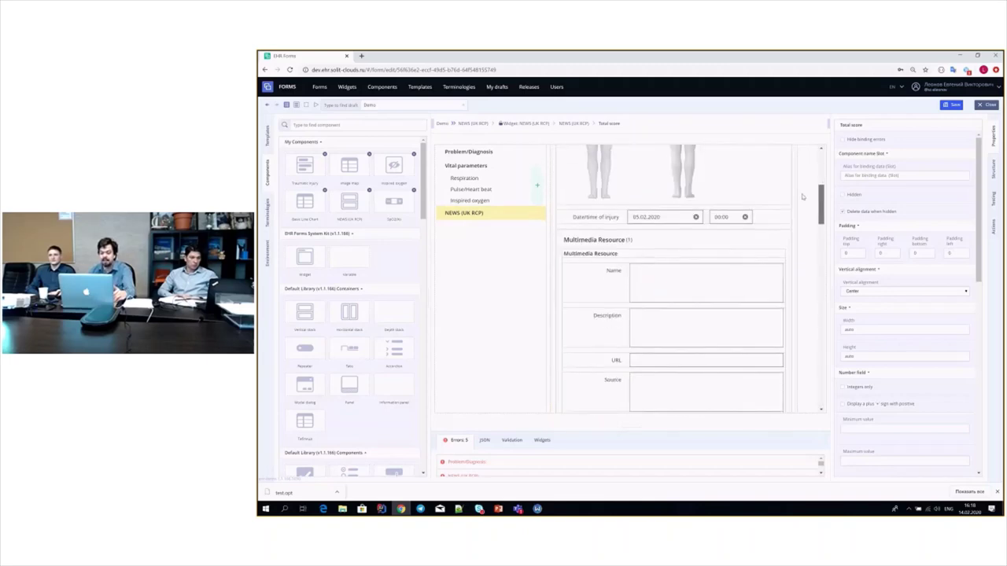
scroll(798, 231, "down", 2)
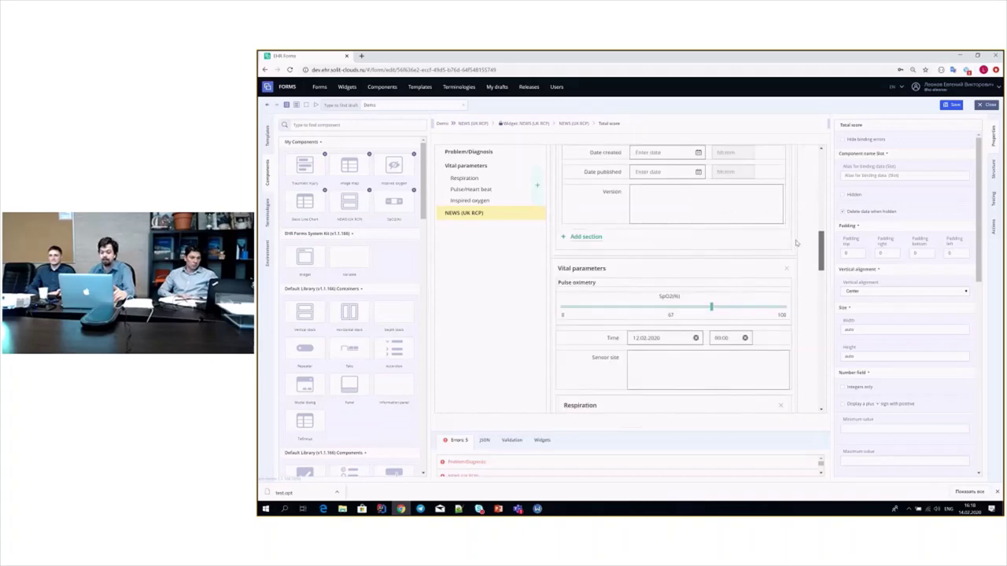
scroll(796, 243, "down", 15)
left_click(738, 358)
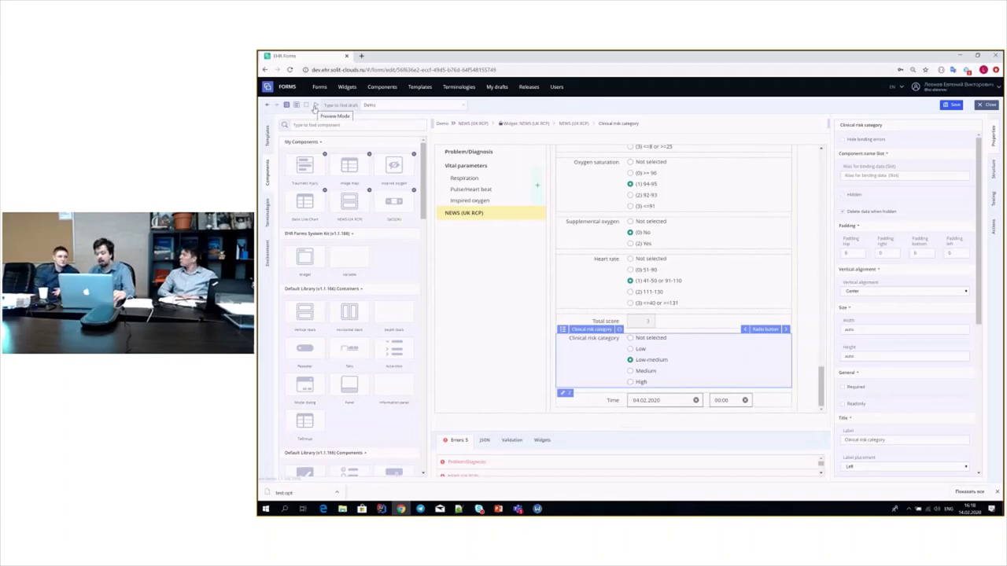
left_click_drag(617, 415, 617, 264)
left_click(485, 289)
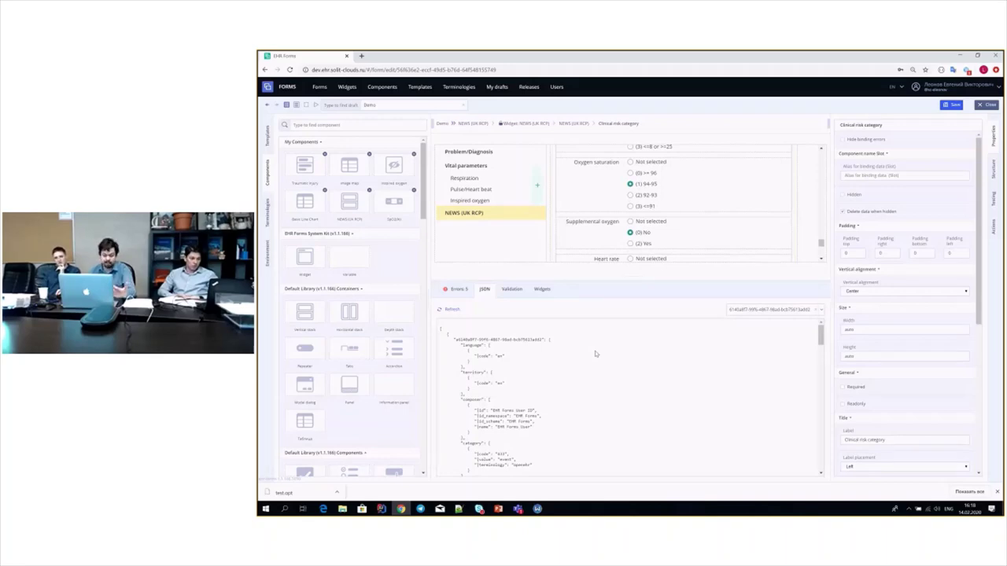
- Scroll the JSON output down to the news_uk_rcp block
scroll(595, 354, "down", 10)
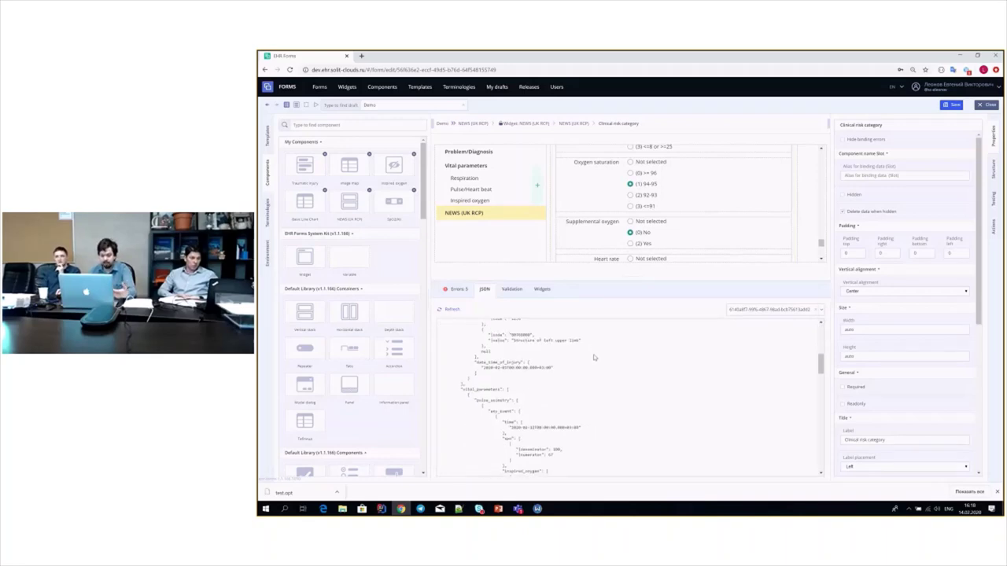
scroll(594, 358, "down", 3)
scroll(595, 378, "down", 8)
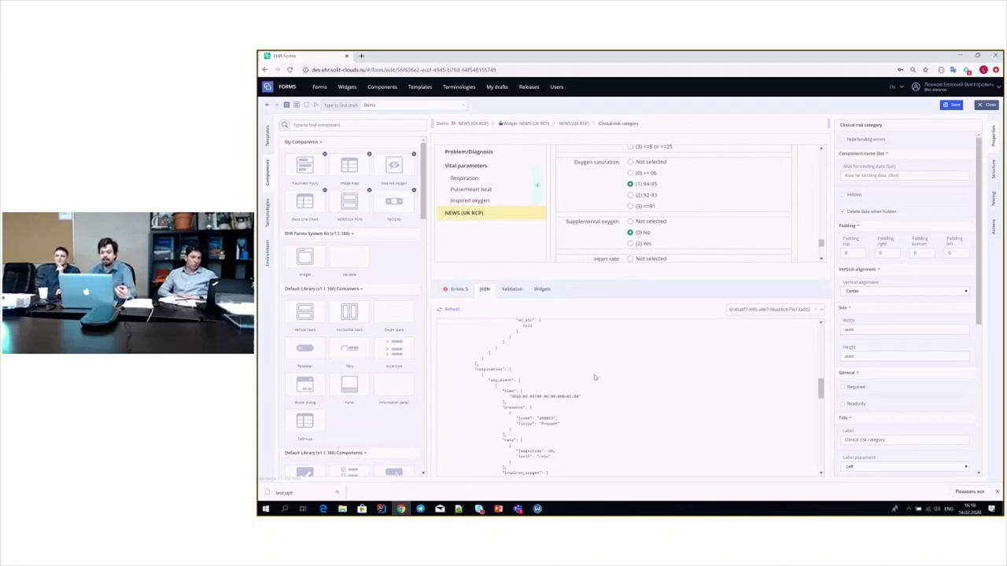
scroll(608, 367, "up", 1)
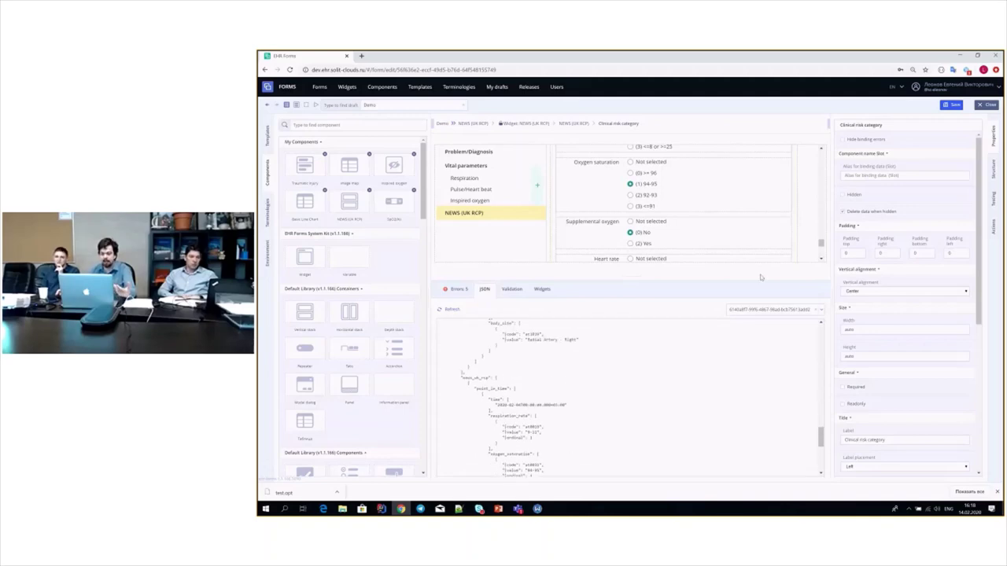
- Restore the preview height and save the entered test data from the Testing panel
left_click_drag(639, 289, 639, 377)
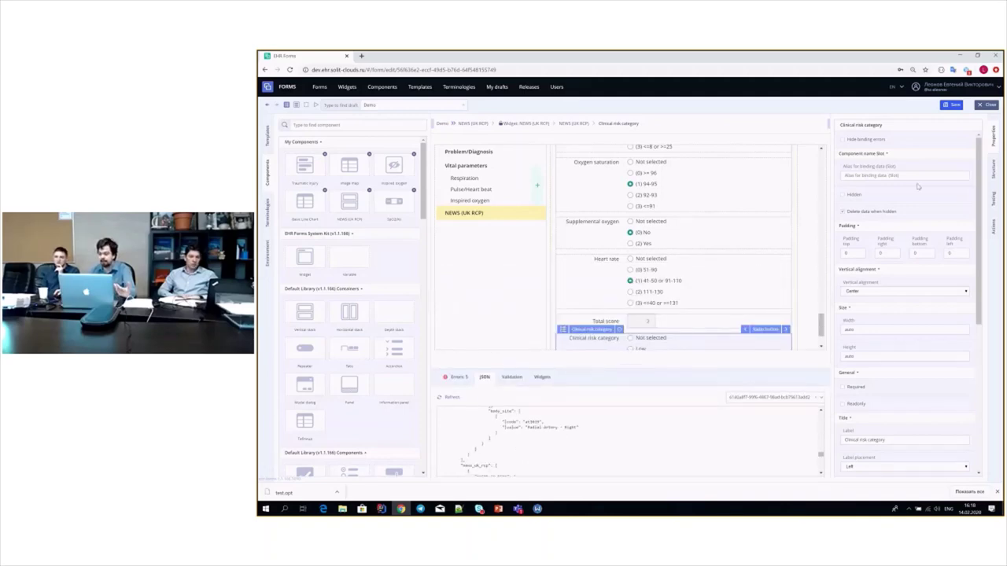
left_click(994, 196)
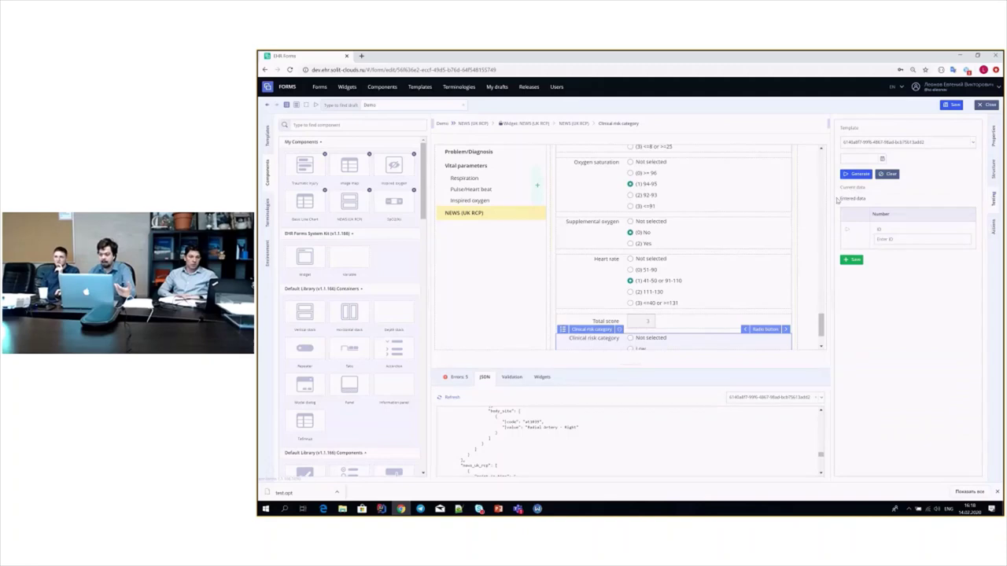
left_click(851, 260)
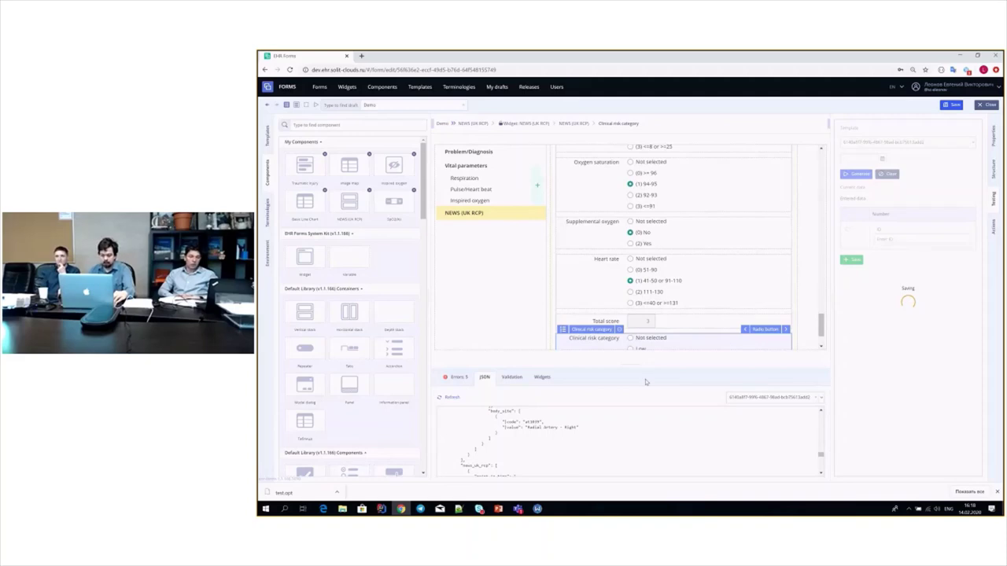
left_click(645, 374)
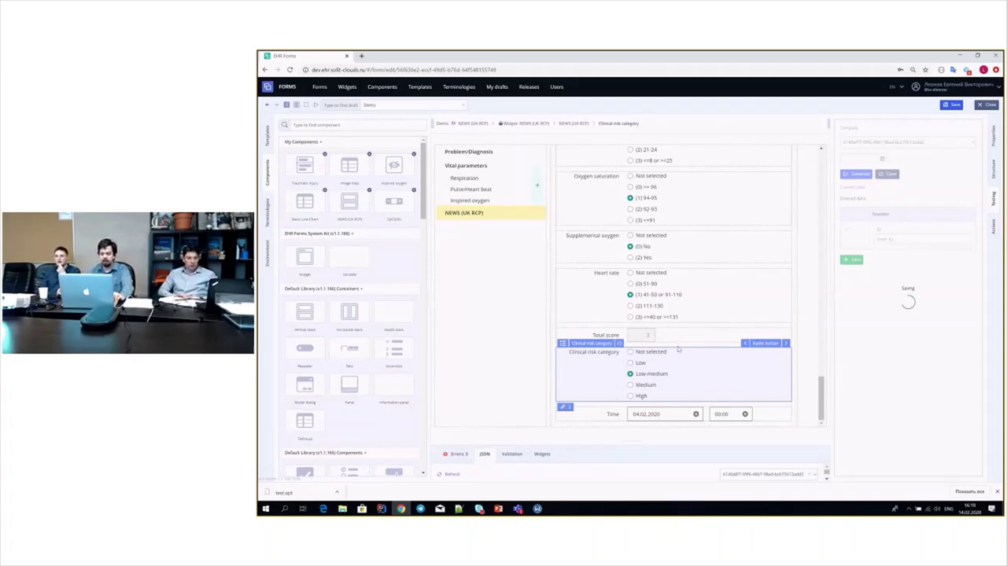
scroll(675, 347, "up", 2)
scroll(675, 347, "up", 1)
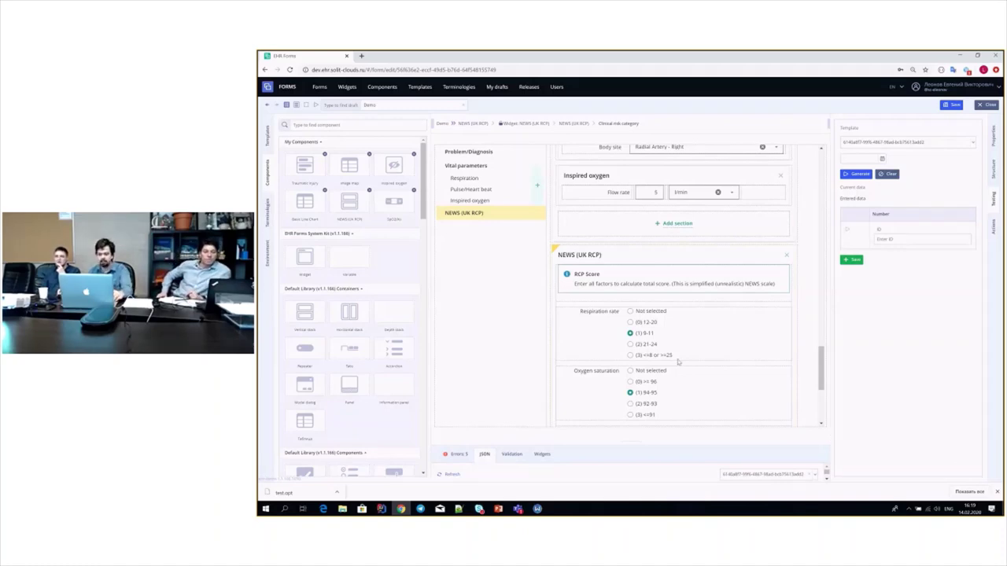
scroll(676, 363, "down", 1)
scroll(678, 361, "up", 3)
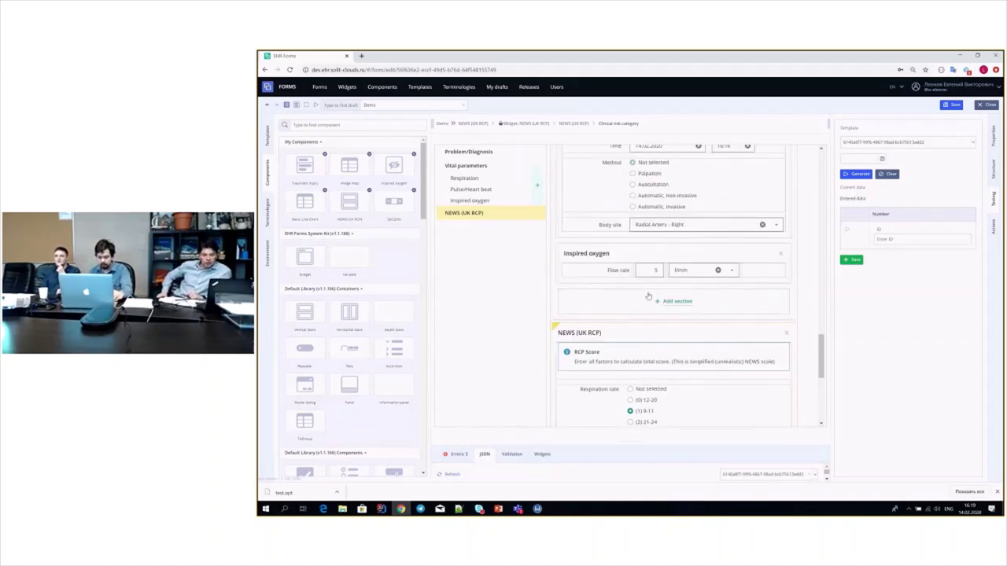
scroll(648, 296, "up", 8)
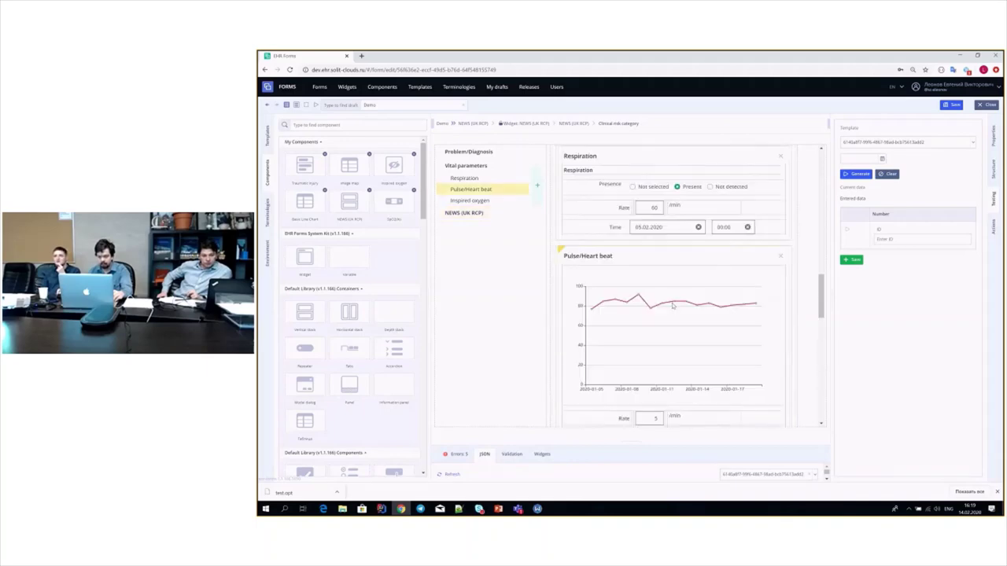
scroll(673, 307, "up", 5)
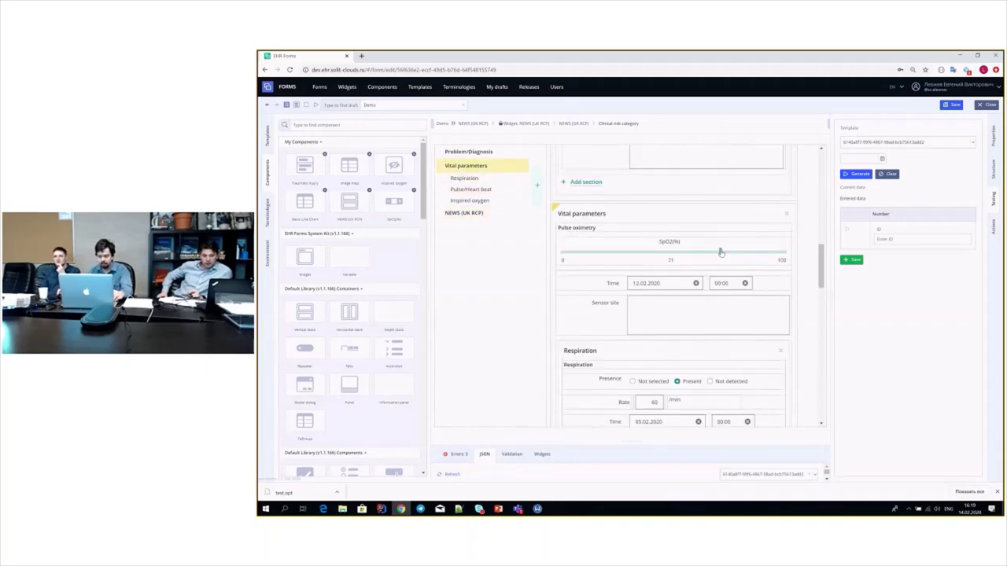
left_click(610, 248)
scroll(665, 291, "down", 4)
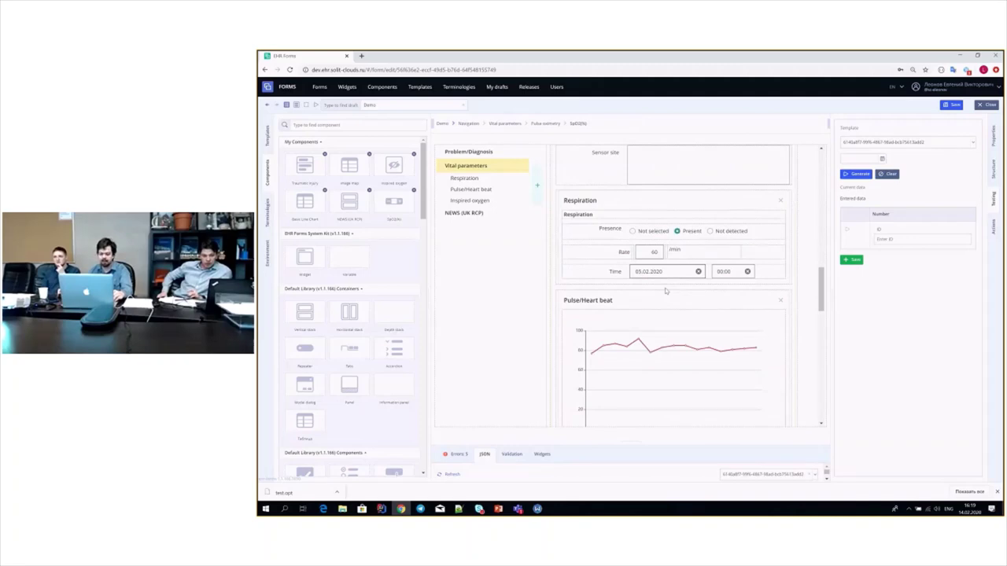
scroll(664, 291, "down", 4)
left_click_drag(633, 439, 632, 375)
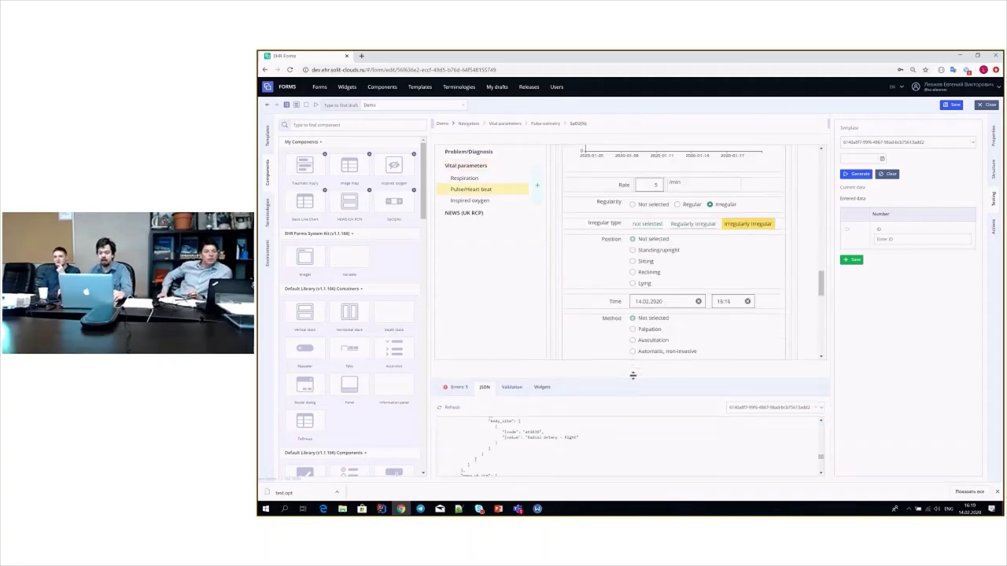
scroll(729, 304, "down", 10)
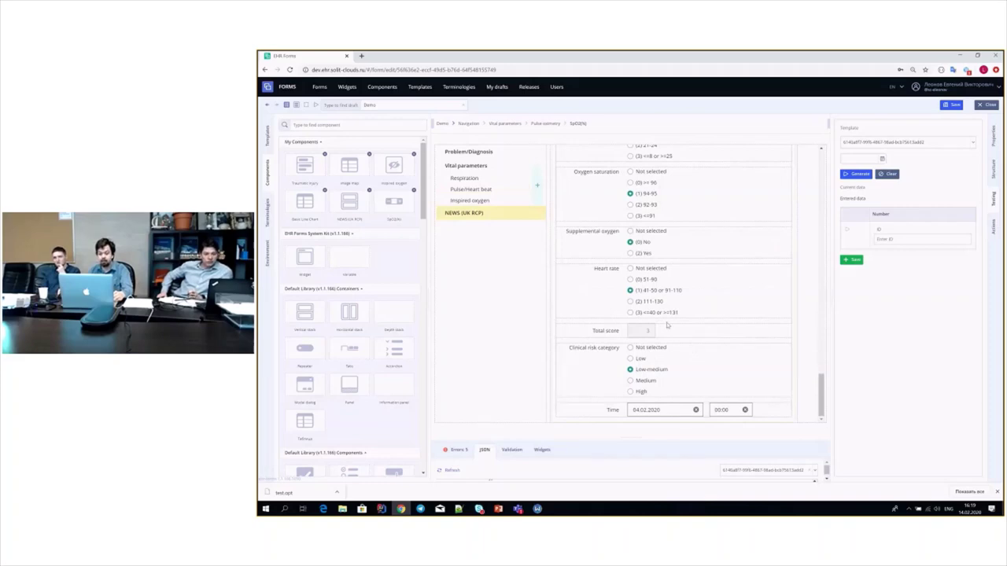
scroll(686, 310, "up", 4)
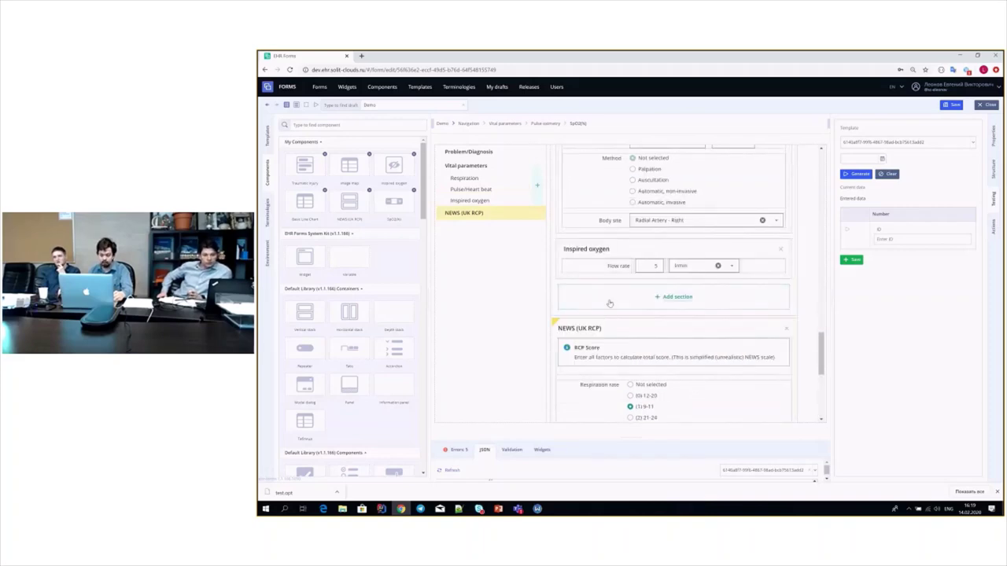
scroll(610, 276, "up", 5)
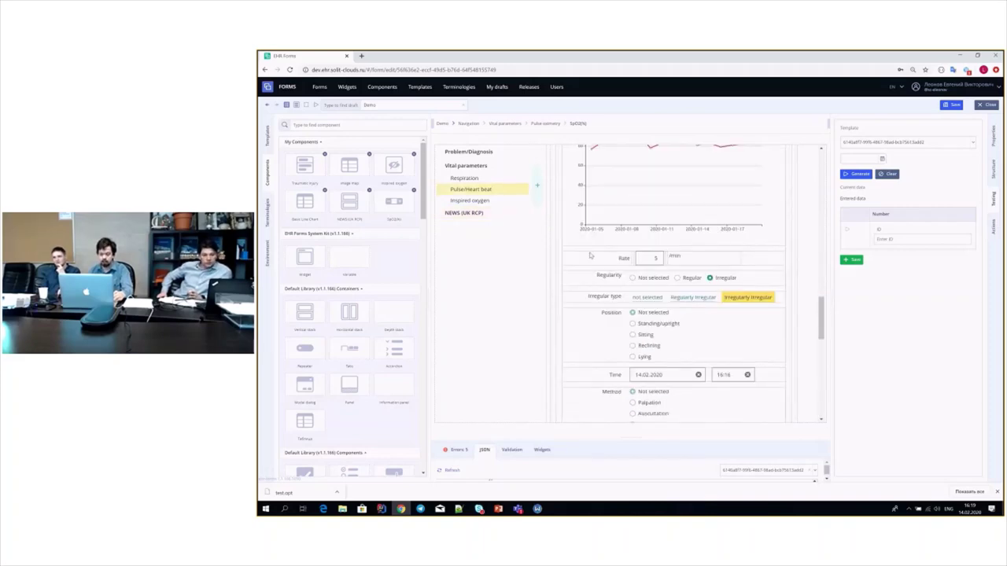
scroll(600, 232, "up", 5)
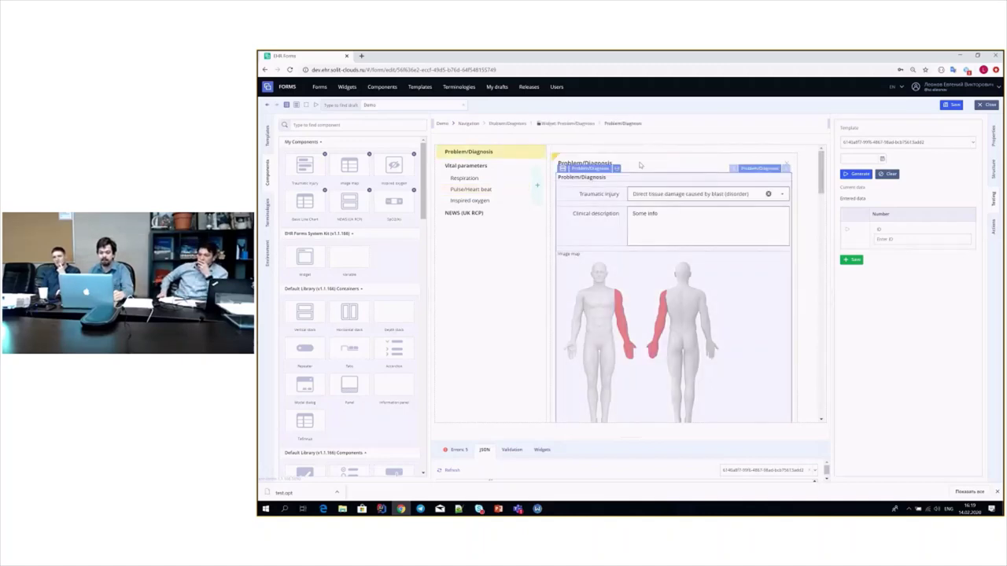
left_click(732, 171)
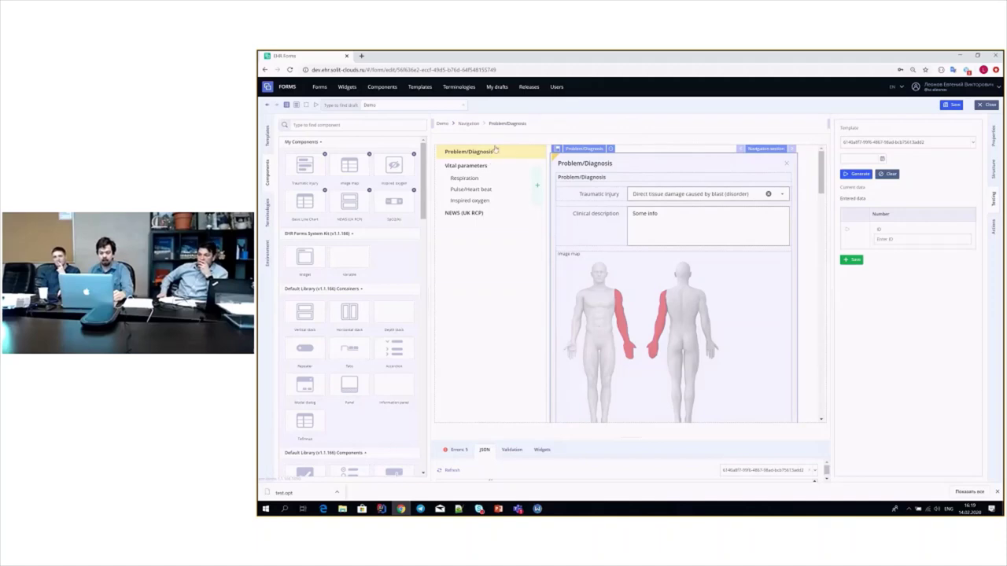
left_click(468, 124)
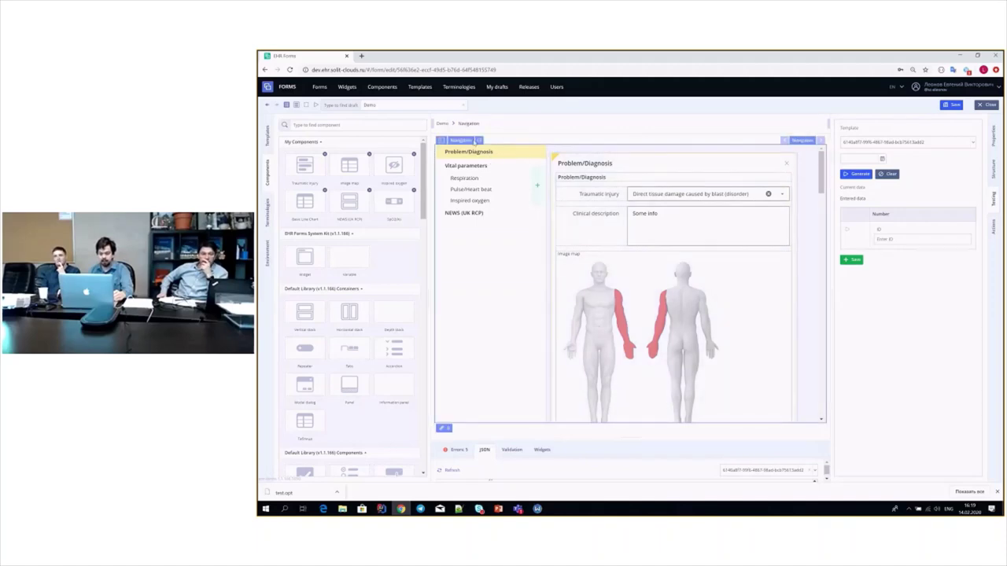
left_click_drag(823, 166, 822, 385)
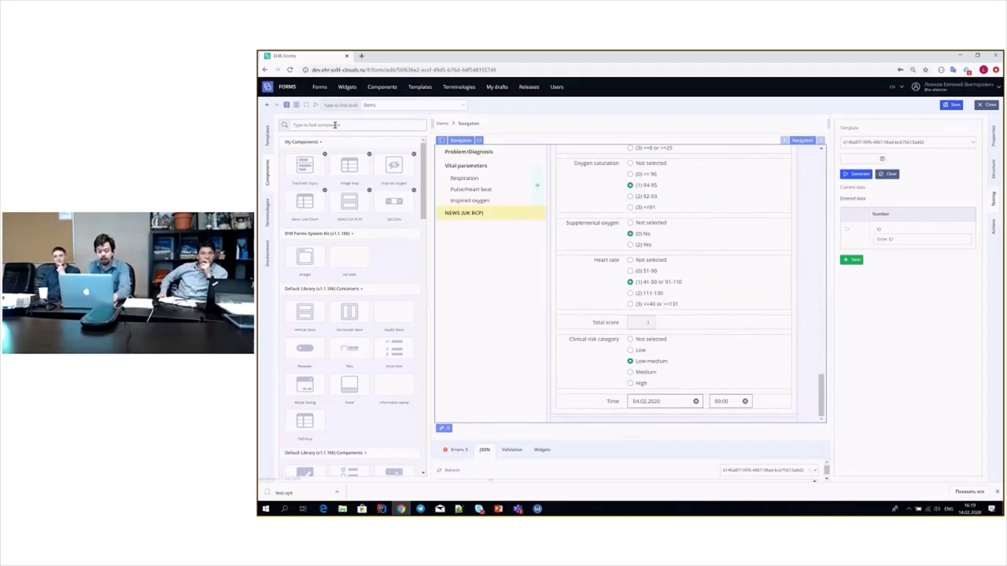
- Search the library for 'use' and place the user template block below the NEWS Time row
left_click(334, 124)
type("use")
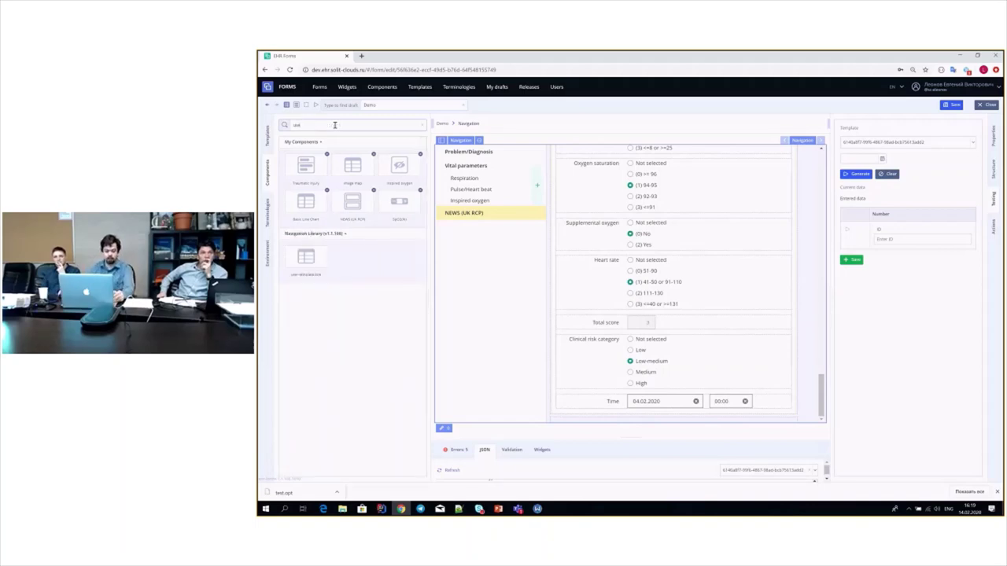
left_click_drag(306, 256, 565, 419)
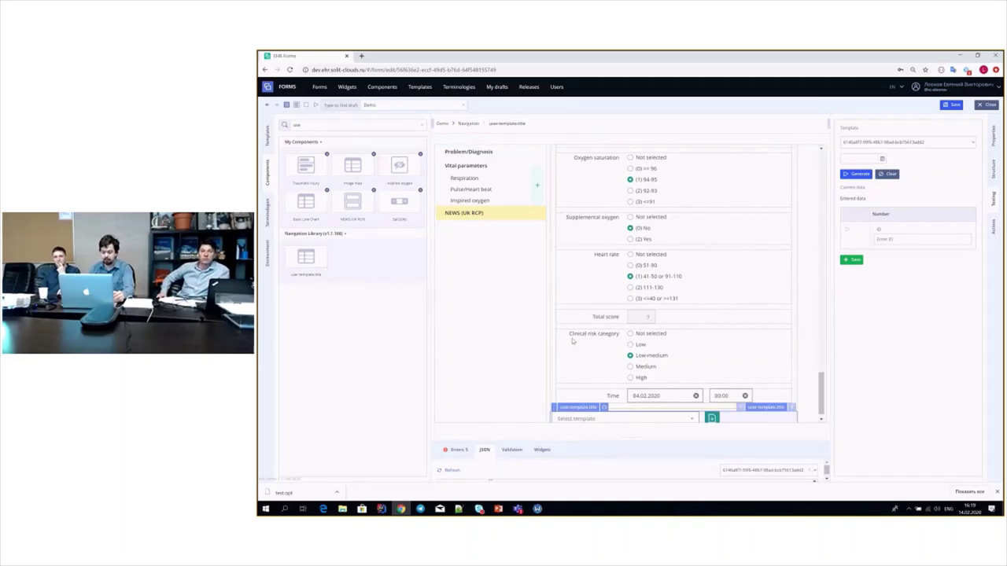
left_click(607, 417)
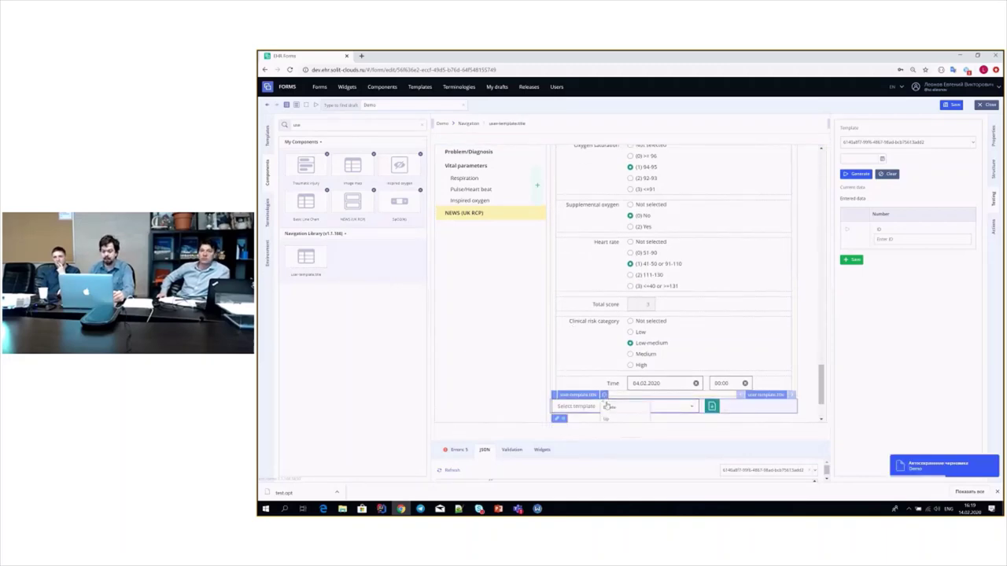
- Move the template block up two places above Problem/Diagnosis and start saving entries as a template
scroll(617, 362, "up", 3)
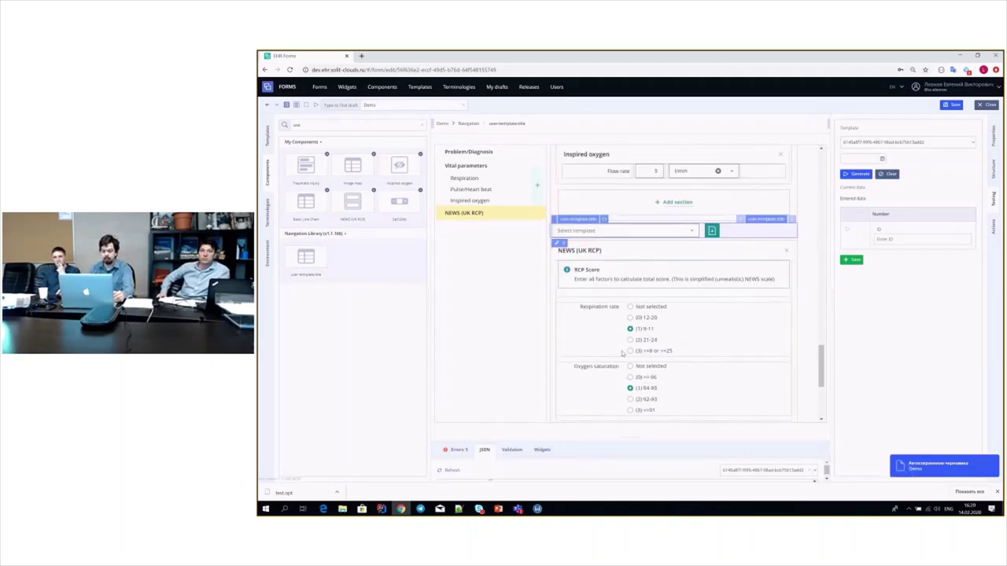
left_click(604, 219)
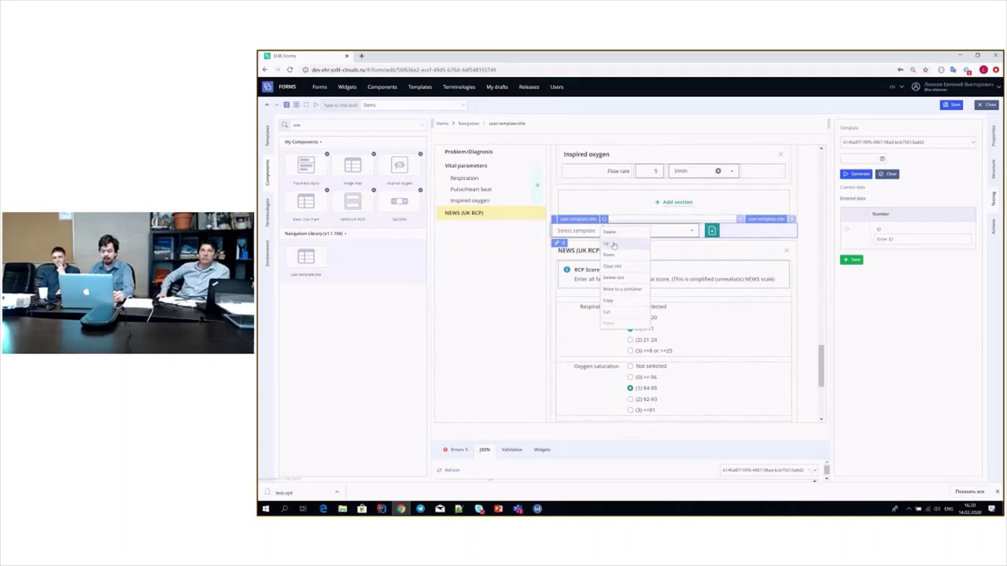
left_click(613, 244)
scroll(621, 277, "down", 2)
scroll(623, 279, "up", 5)
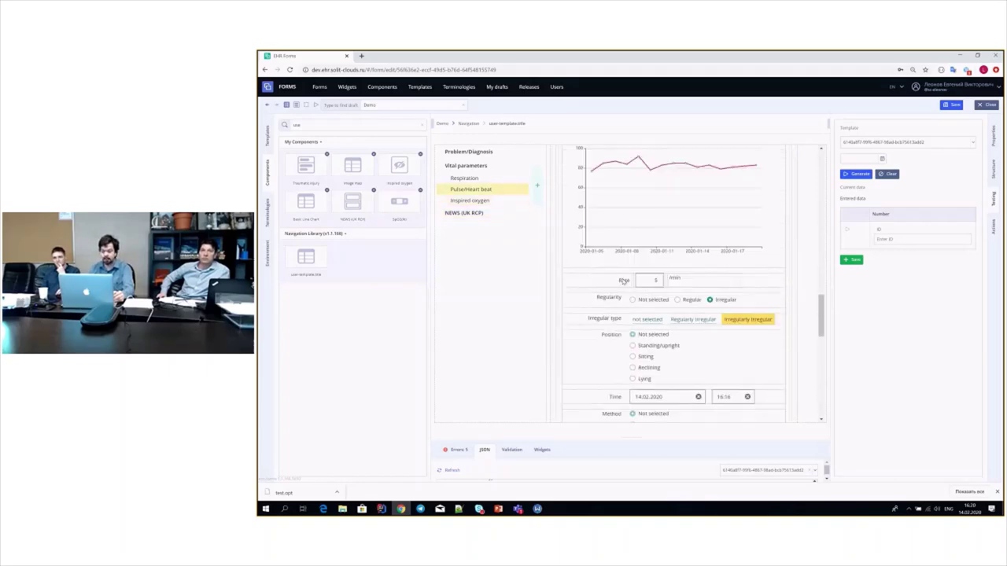
scroll(624, 279, "up", 5)
left_click(604, 200)
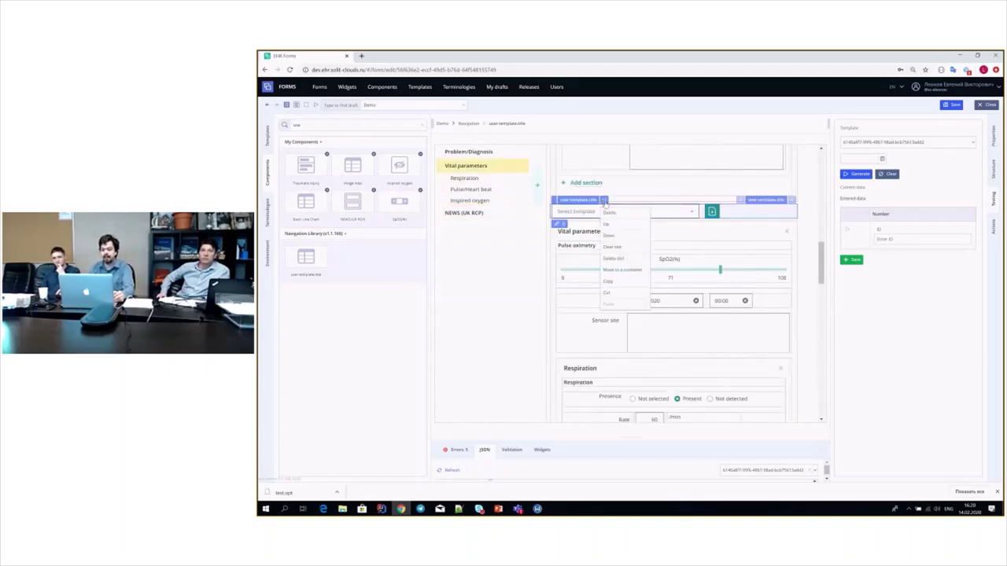
left_click(610, 224)
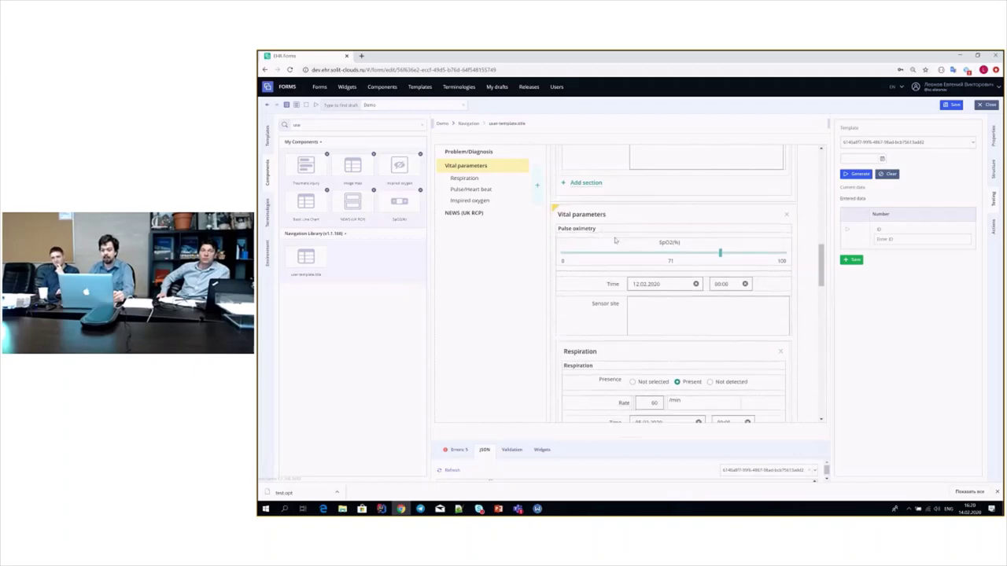
scroll(625, 273, "up", 5)
scroll(626, 273, "up", 10)
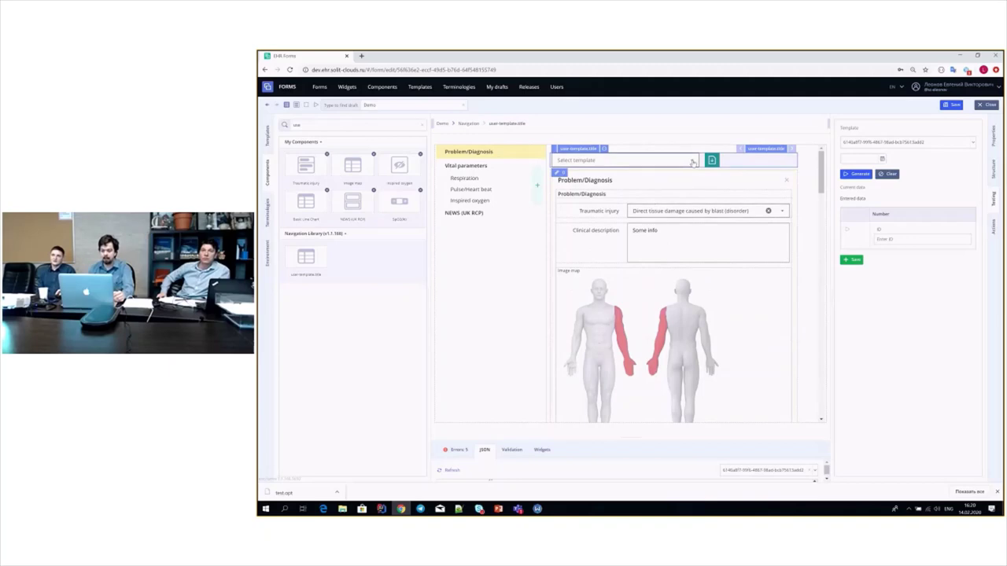
left_click(710, 160)
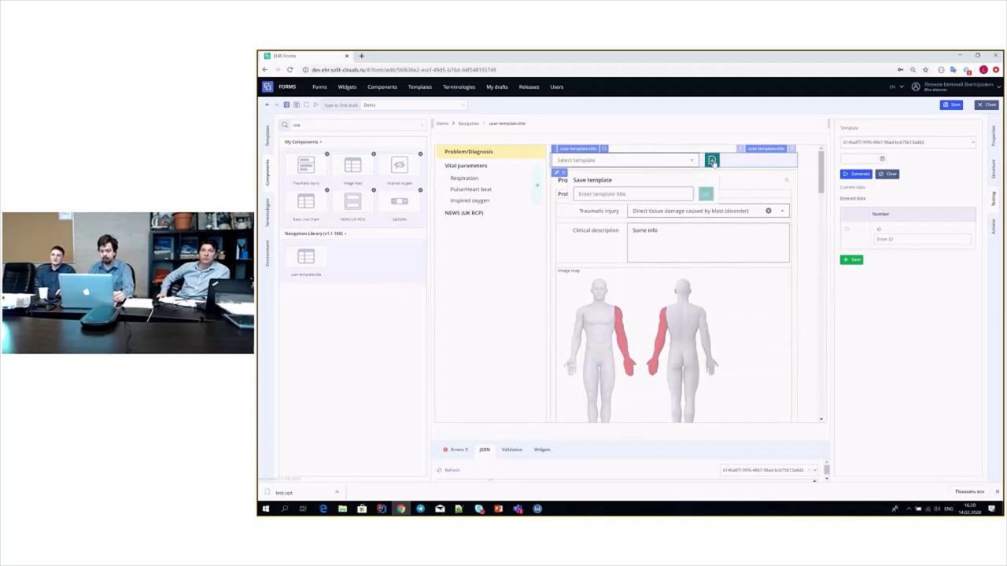
- Save the current entries as a template titled 'Test template'
left_click(654, 197)
type("Tes")
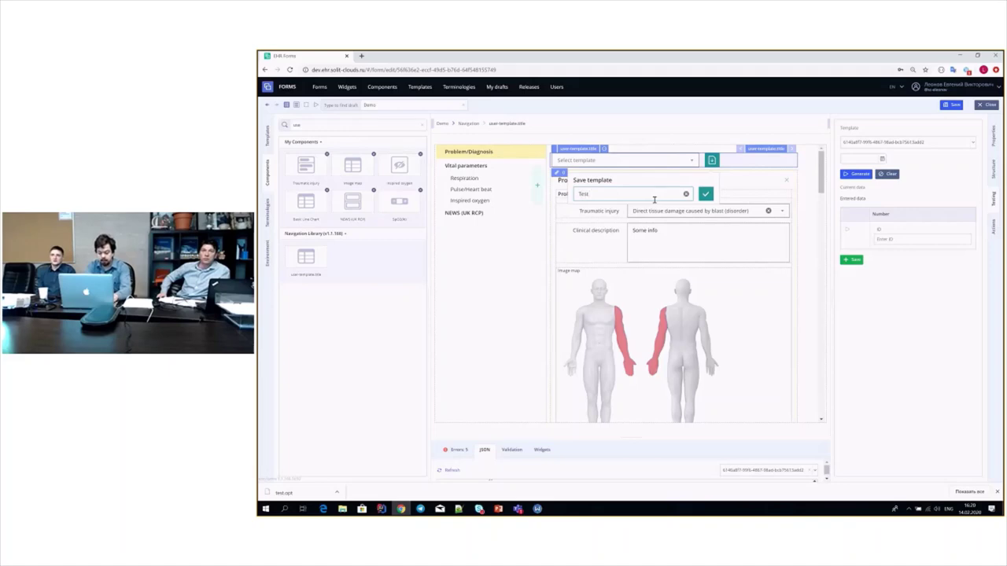
type("t tem")
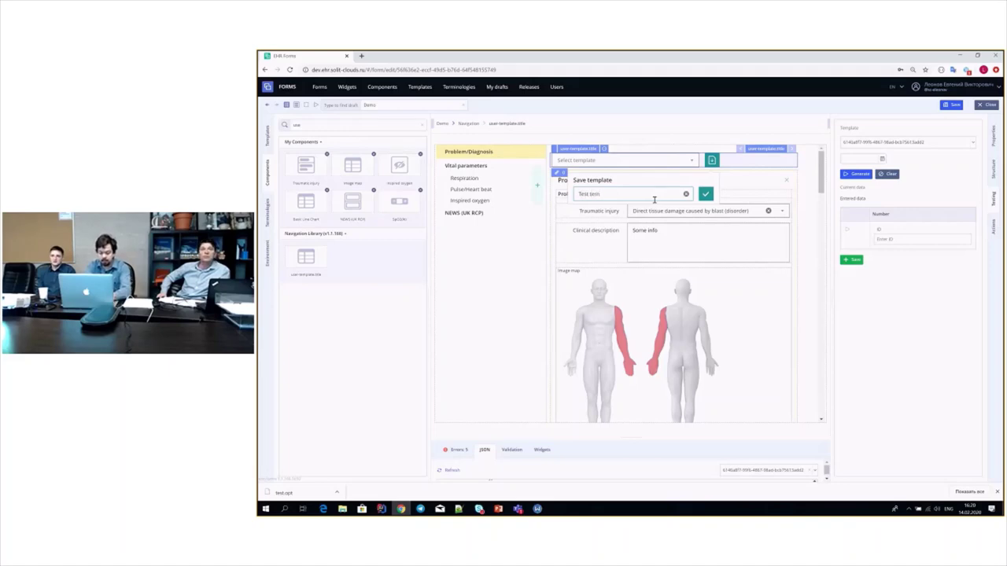
type("plat")
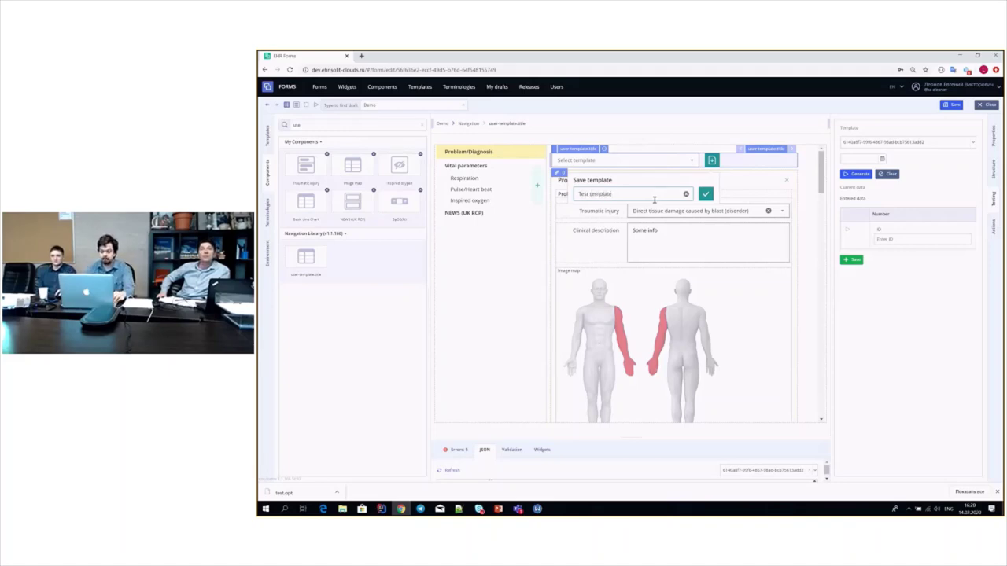
type("e")
left_click(706, 194)
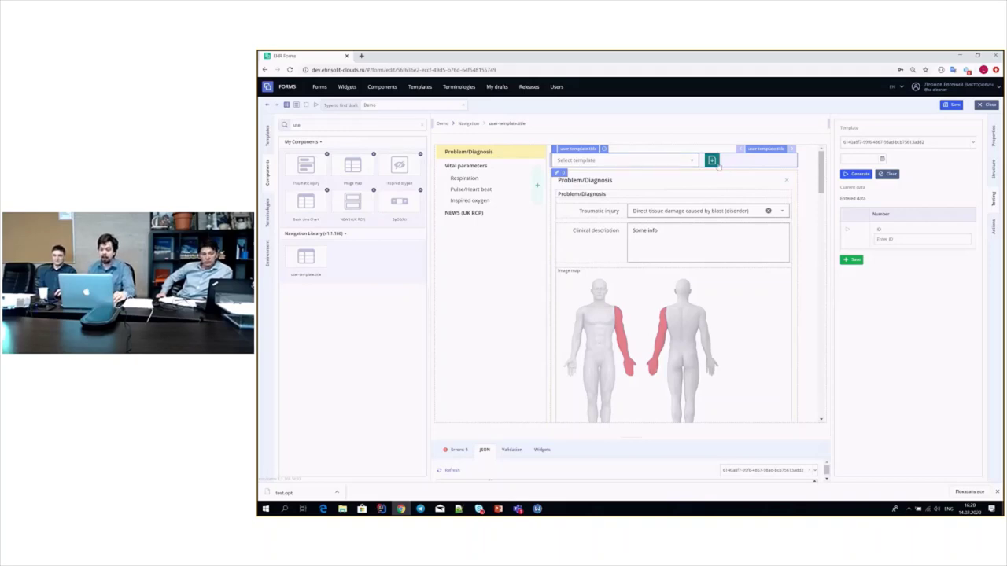
- Load Test template into the preview and bring up the form's Draft/Publish save prompt
left_click(629, 160)
left_click(686, 170)
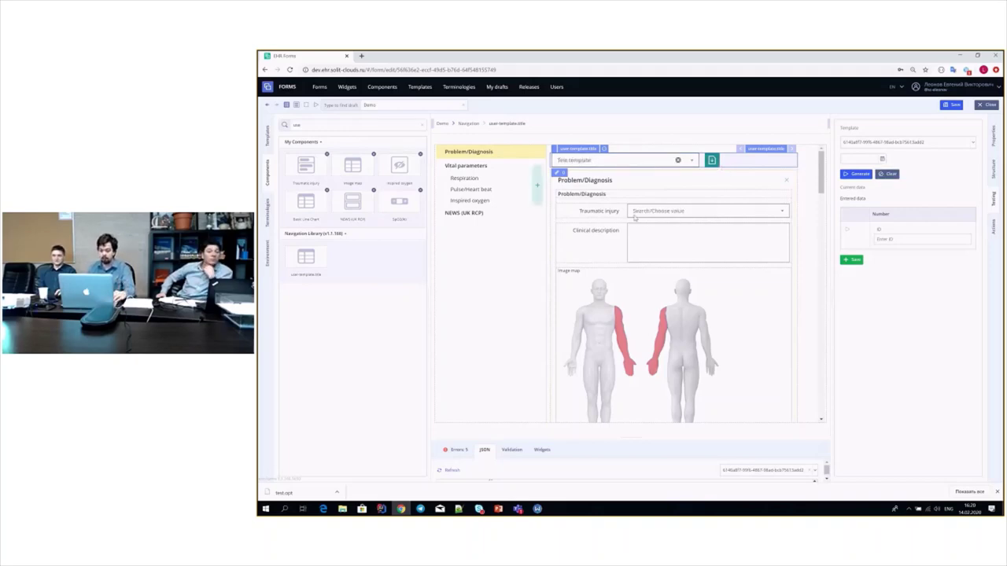
left_click(677, 160)
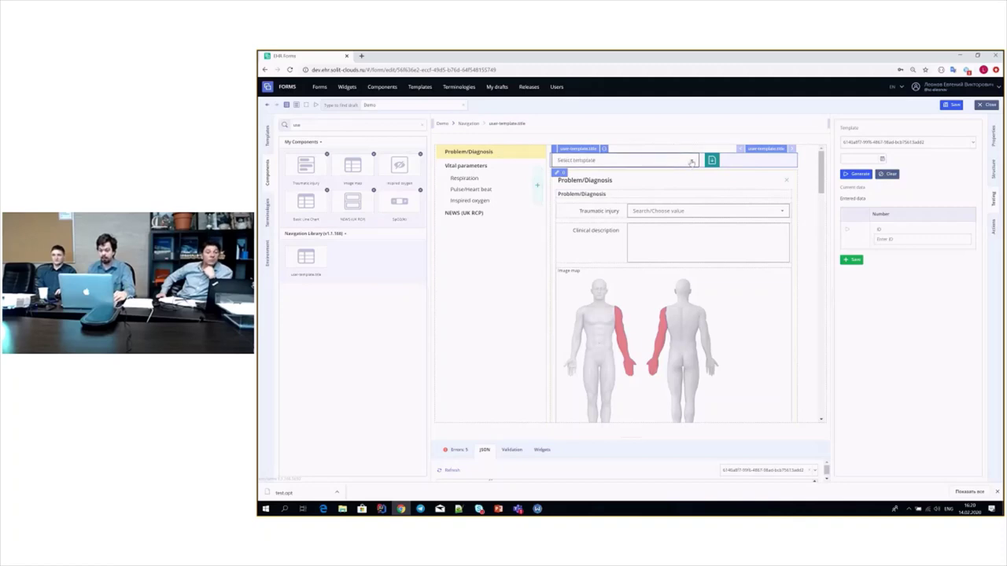
scroll(685, 205, "down", 5)
scroll(678, 235, "up", 5)
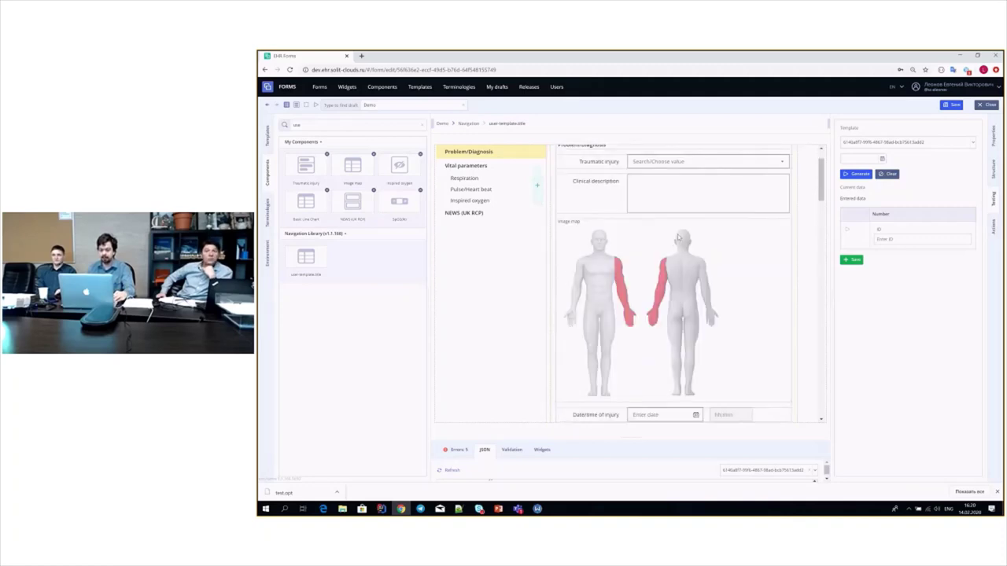
scroll(678, 234, "down", 1)
scroll(661, 208, "up", 1)
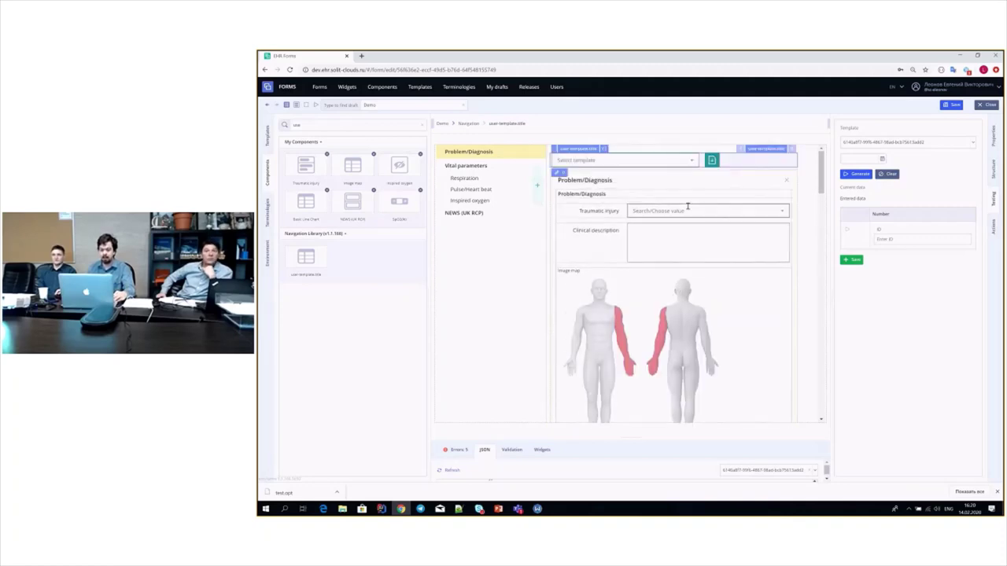
left_click(664, 160)
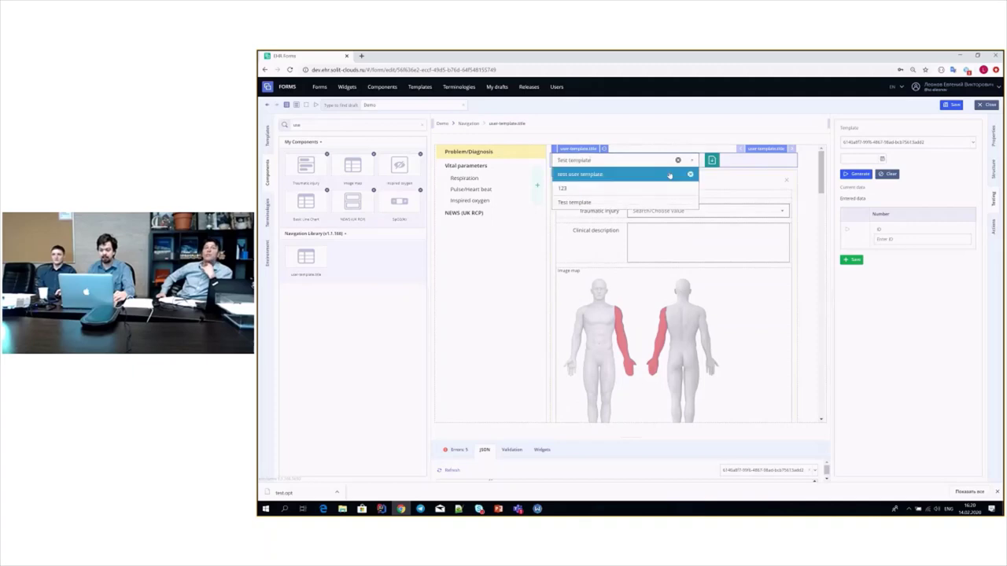
left_click(951, 104)
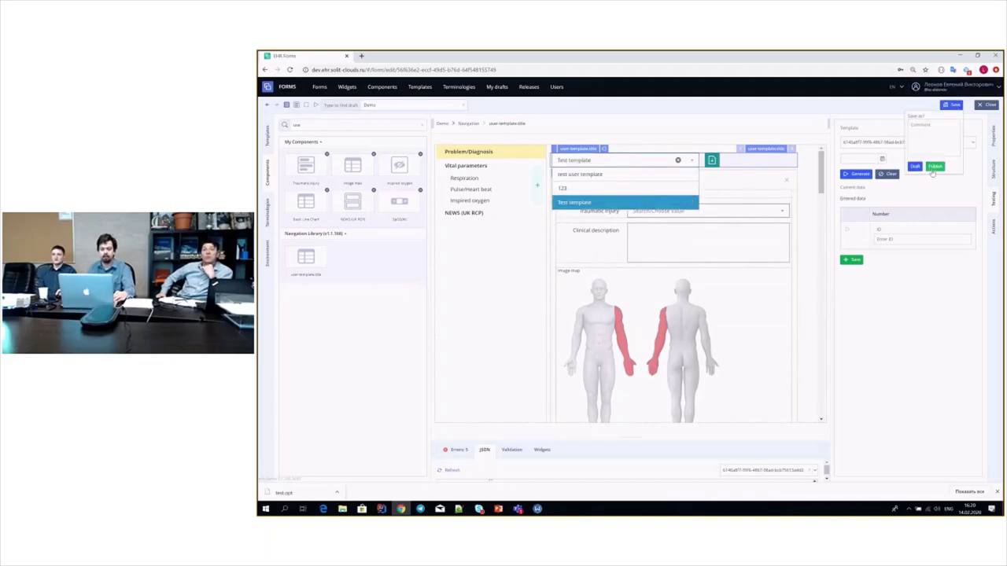
- Publish the Demo form and reopen it for editing from the Forms list
left_click(933, 168)
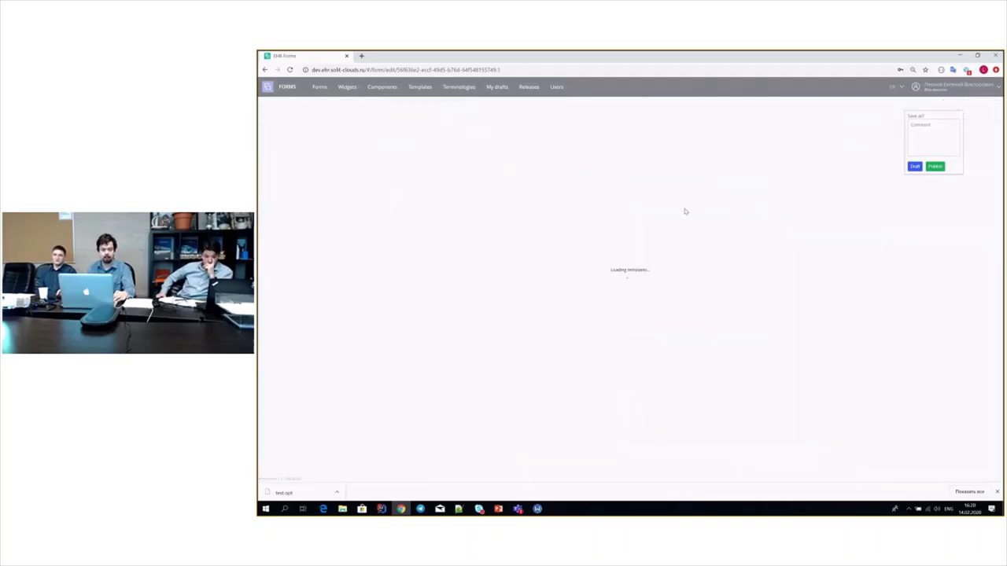
left_click(319, 88)
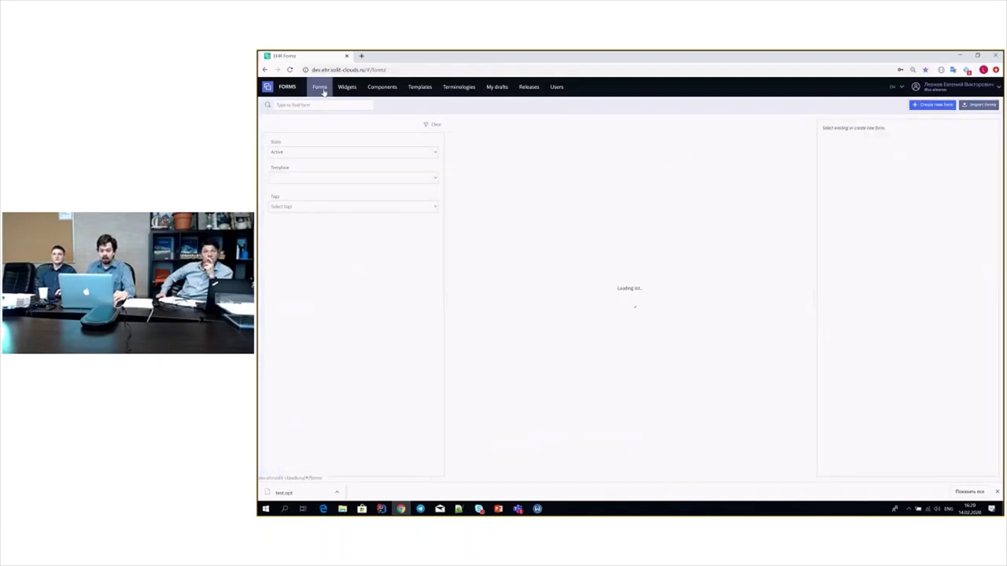
left_click(804, 148)
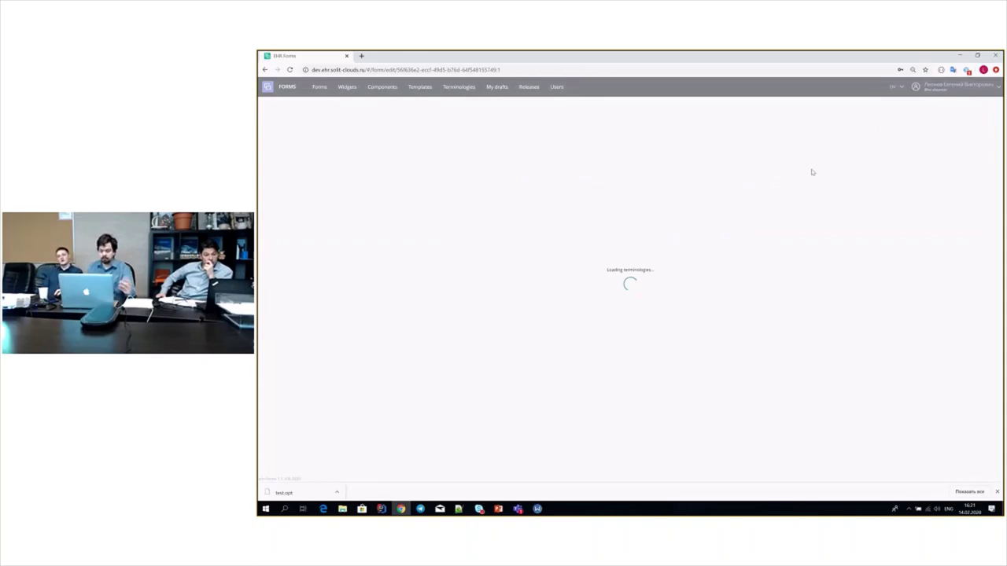
scroll(658, 191, "down", 15)
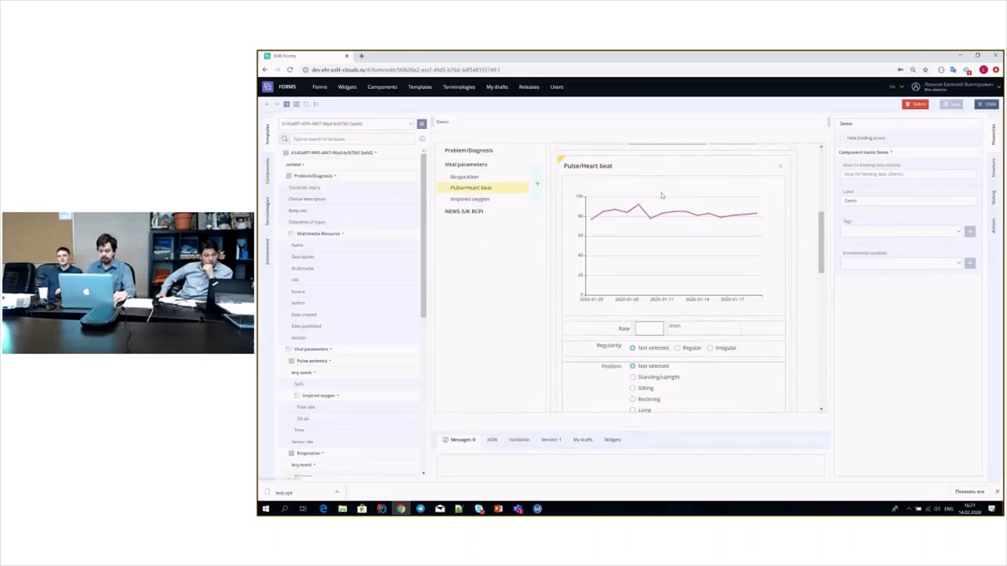
- Fill the reopened form preview with Test template data
scroll(674, 246, "up", 15)
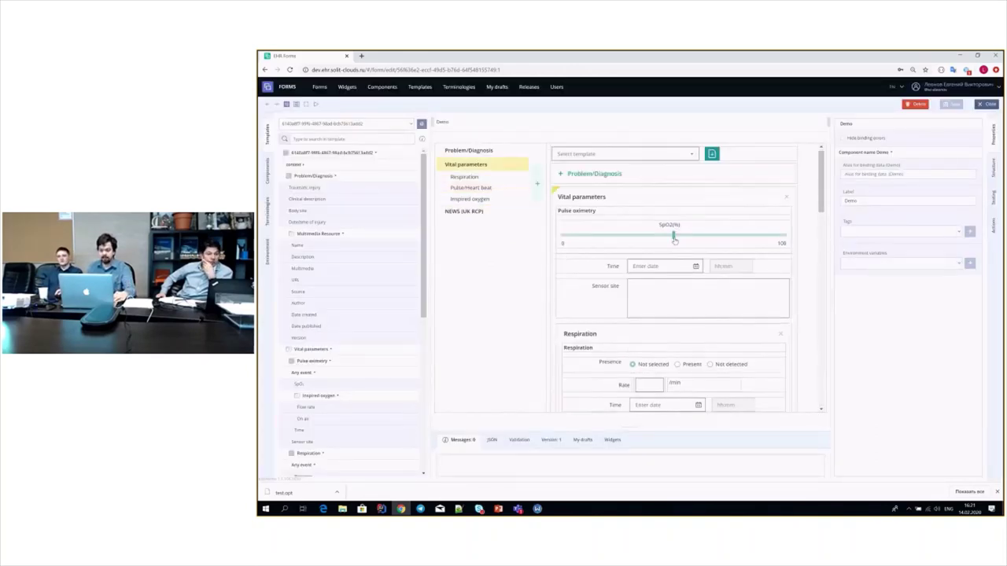
scroll(678, 354, "down", 1)
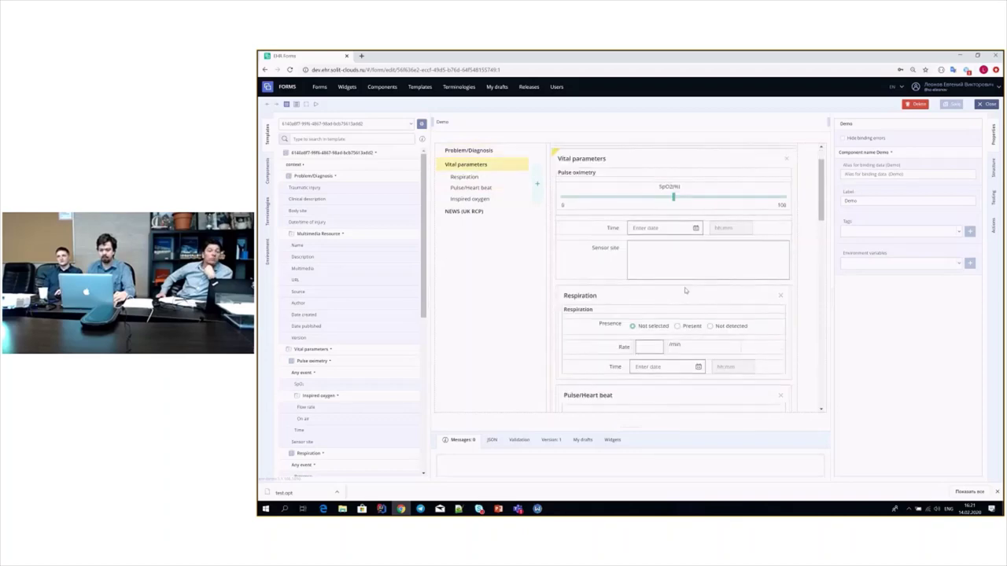
scroll(679, 353, "up", 2)
left_click(690, 159)
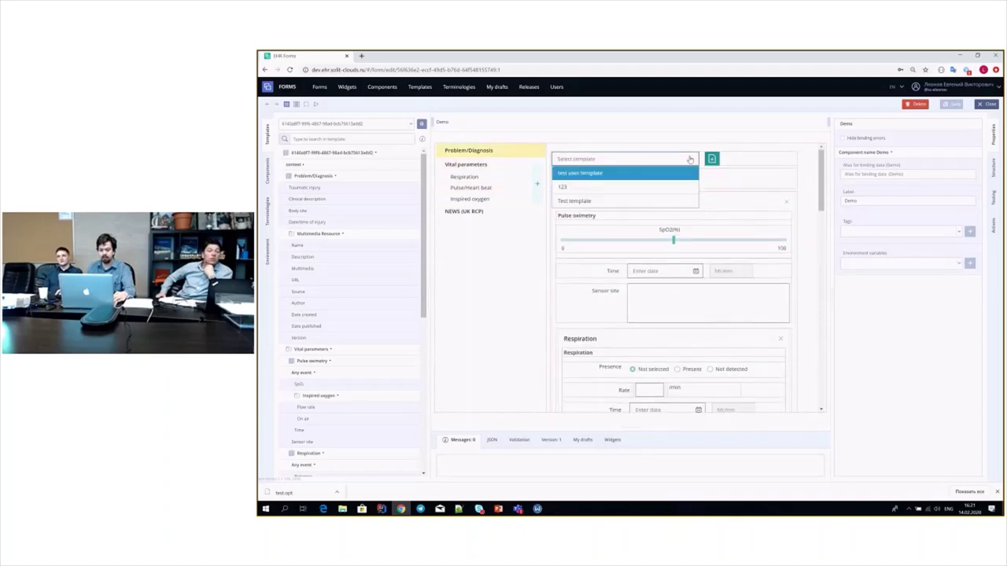
left_click(602, 201)
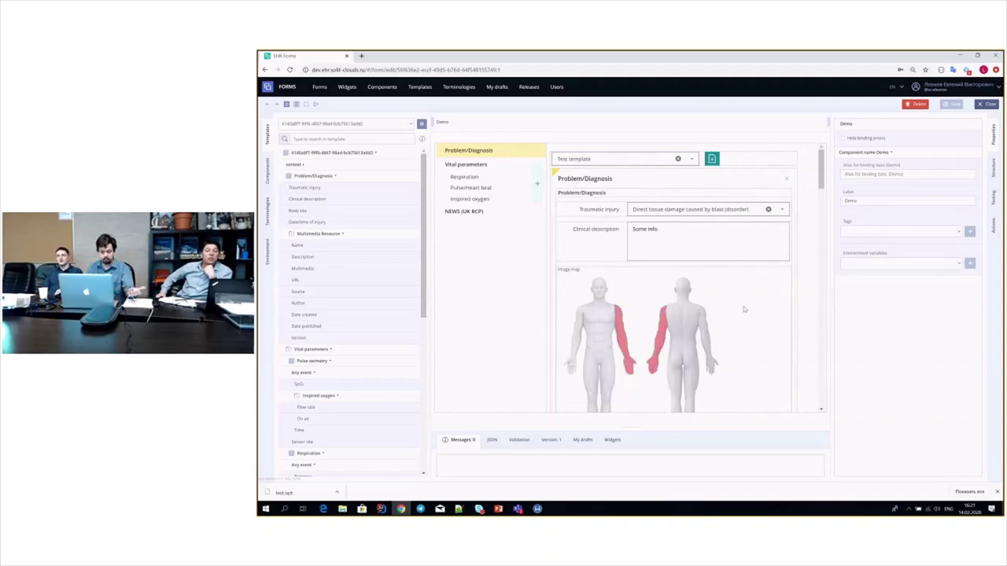
- Review the filled preview and select the Problem/Diagnosis section
scroll(741, 304, "down", 5)
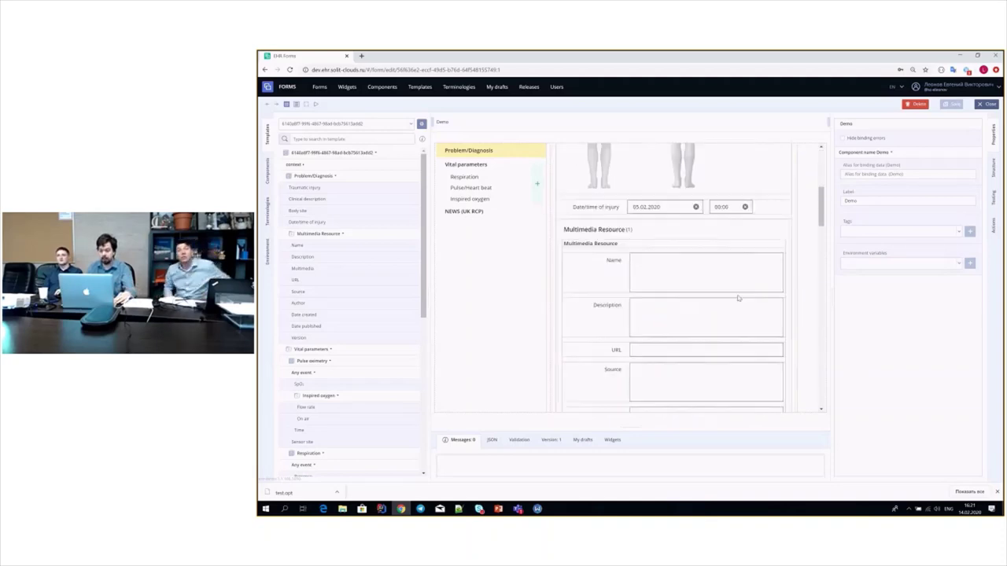
scroll(737, 298, "down", 5)
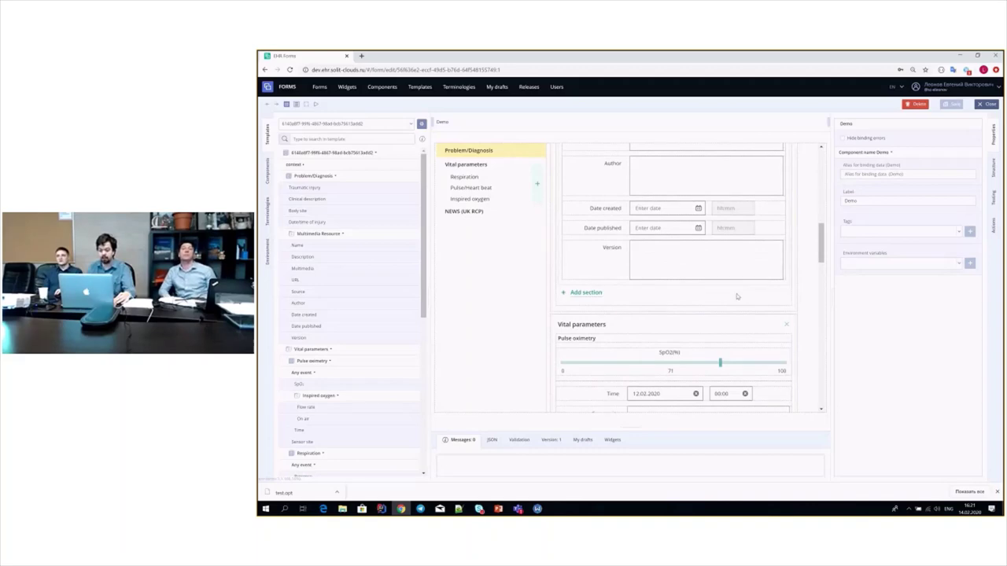
scroll(737, 297, "down", 8)
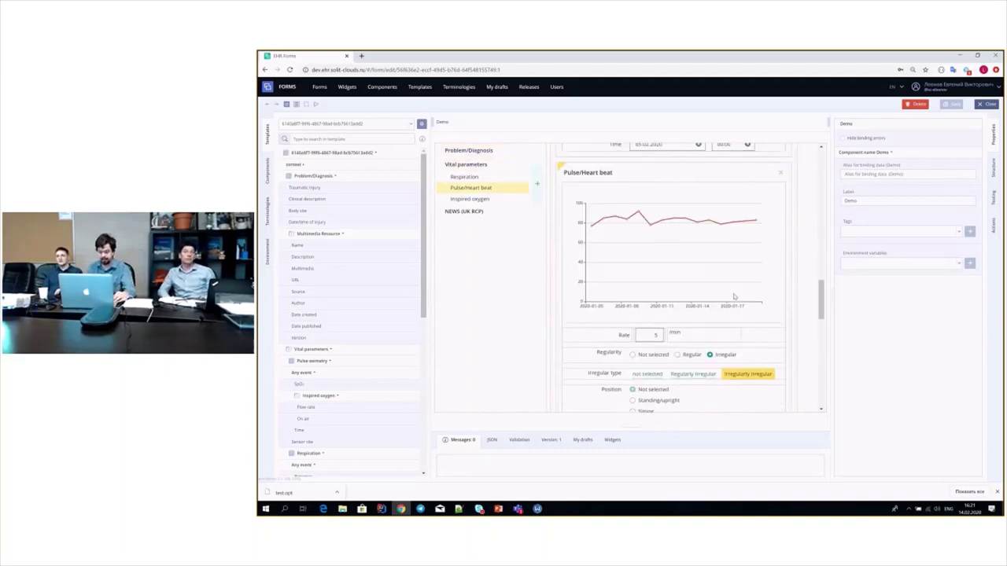
scroll(734, 296, "down", 8)
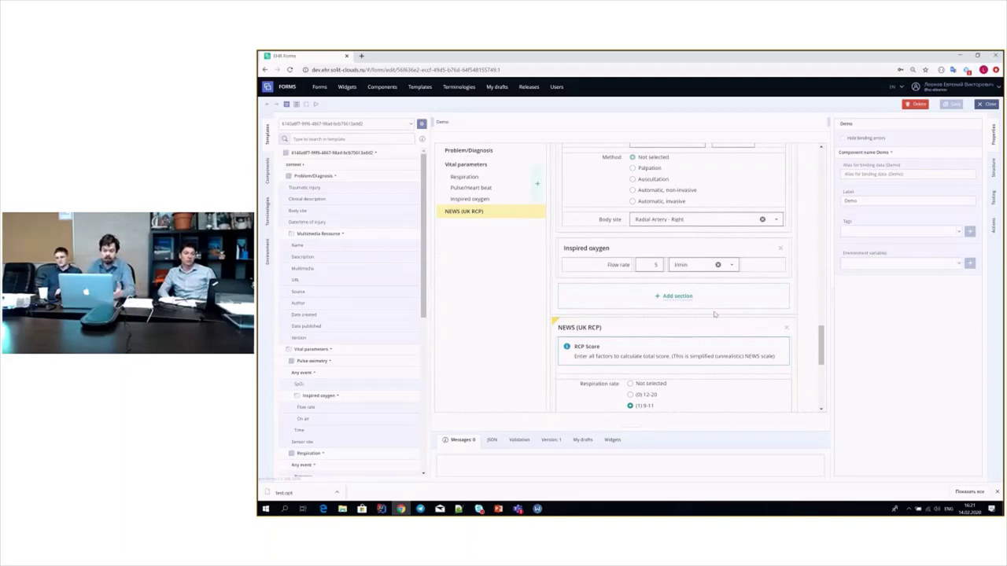
scroll(735, 303, "up", 5)
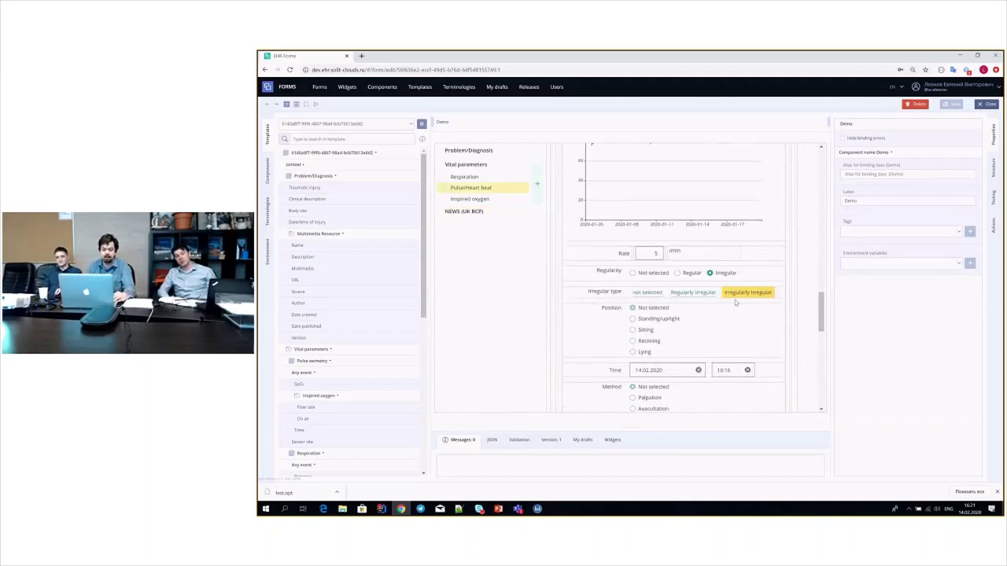
scroll(735, 303, "up", 10)
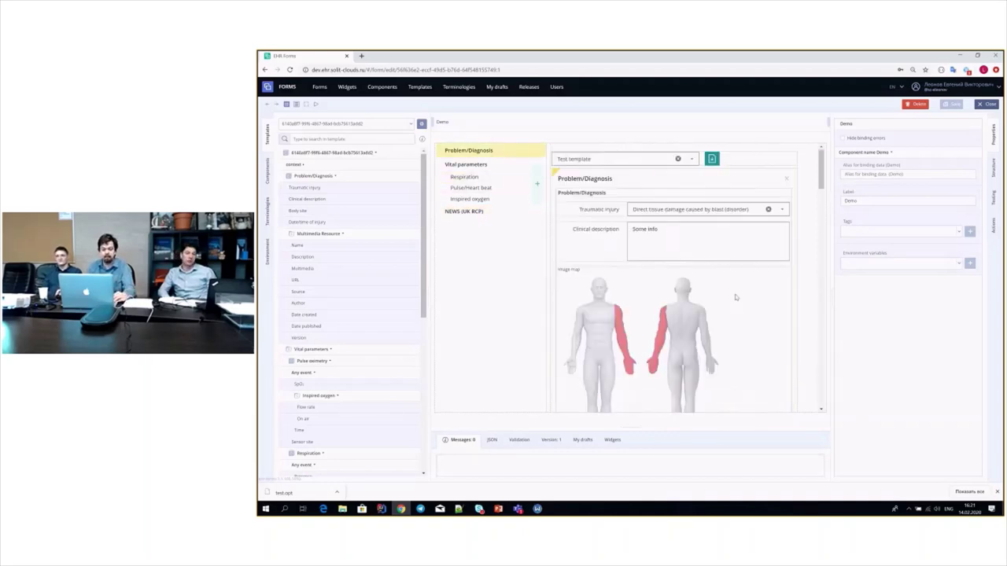
left_click(603, 202)
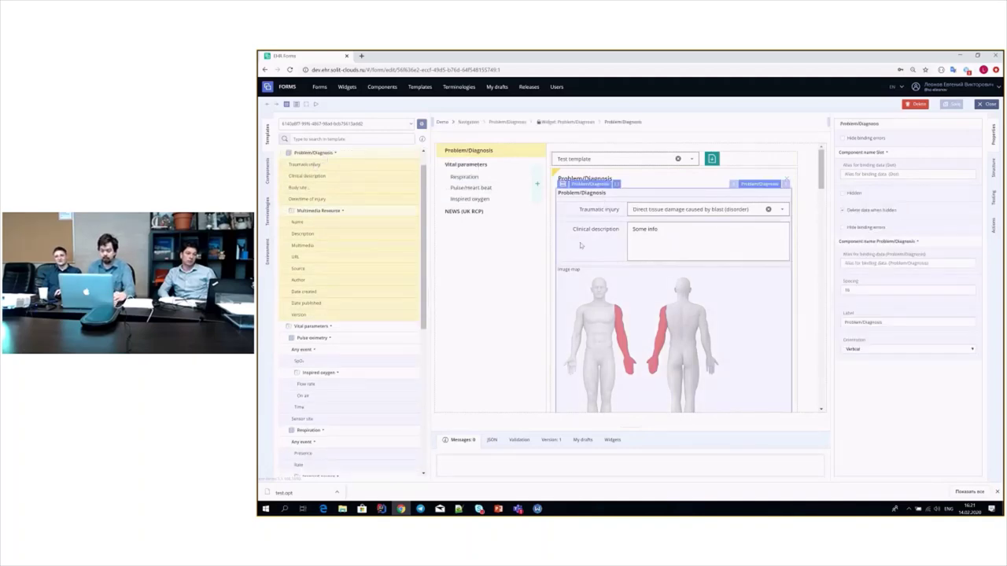
- Delete the Problem/Diagnosis wrapper slot, then clear the widget out of its slot
right_click(615, 192)
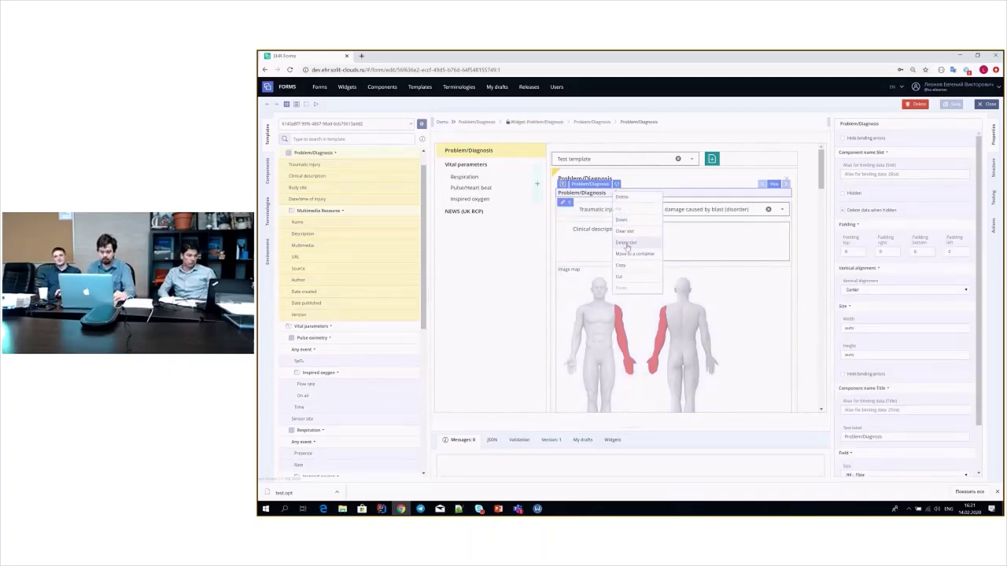
left_click(626, 243)
right_click(615, 194)
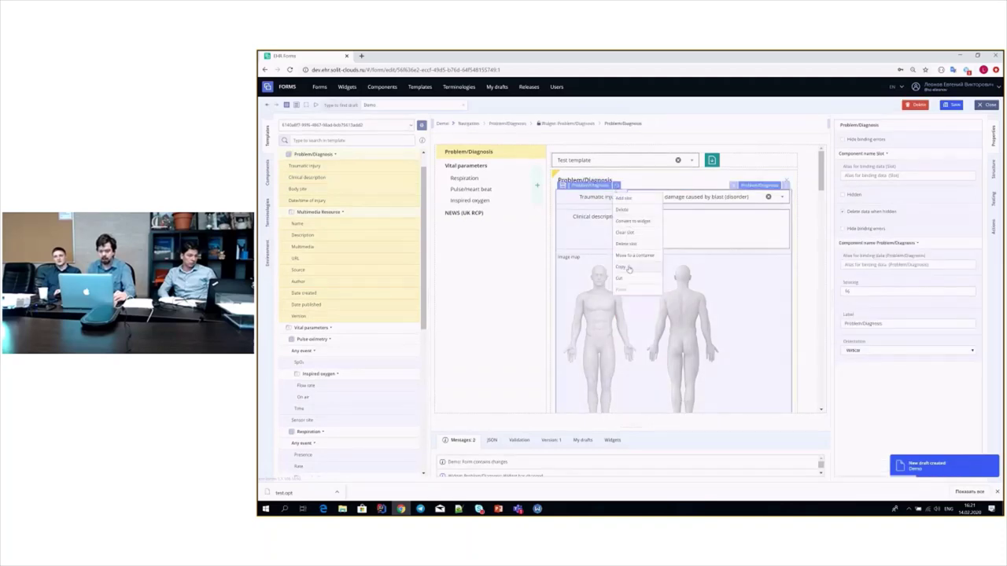
left_click(625, 183)
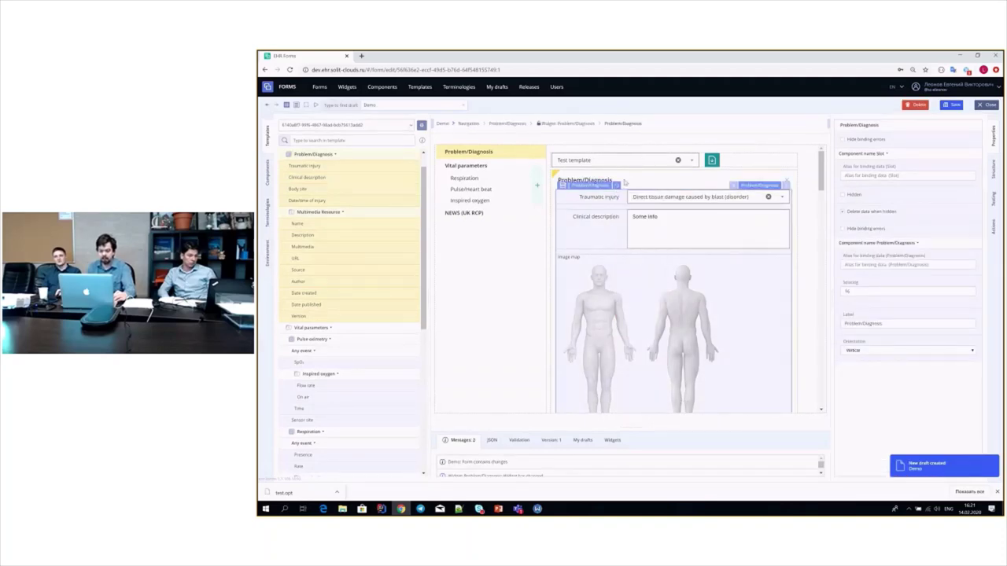
right_click(614, 187)
left_click(508, 254)
right_click(614, 188)
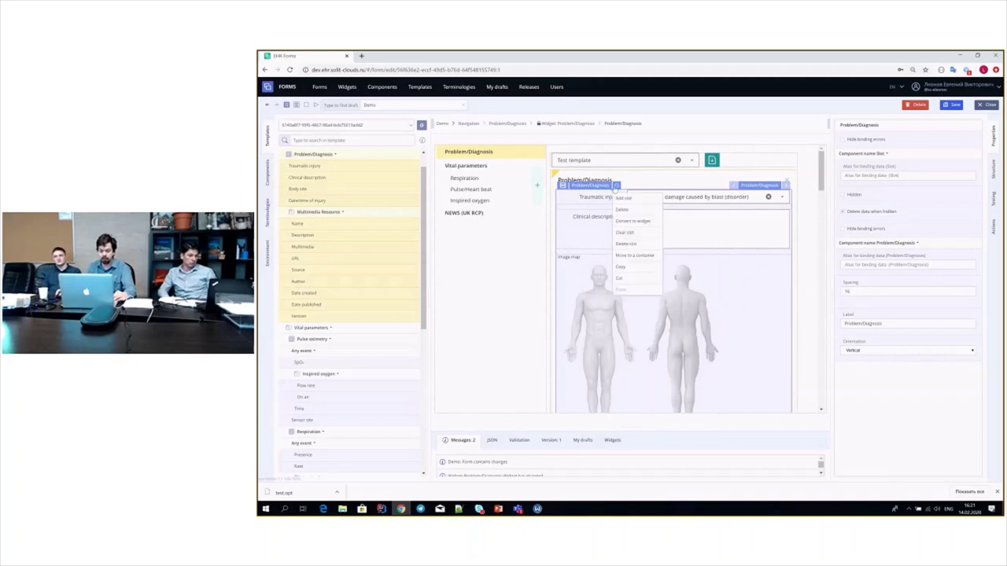
left_click(628, 232)
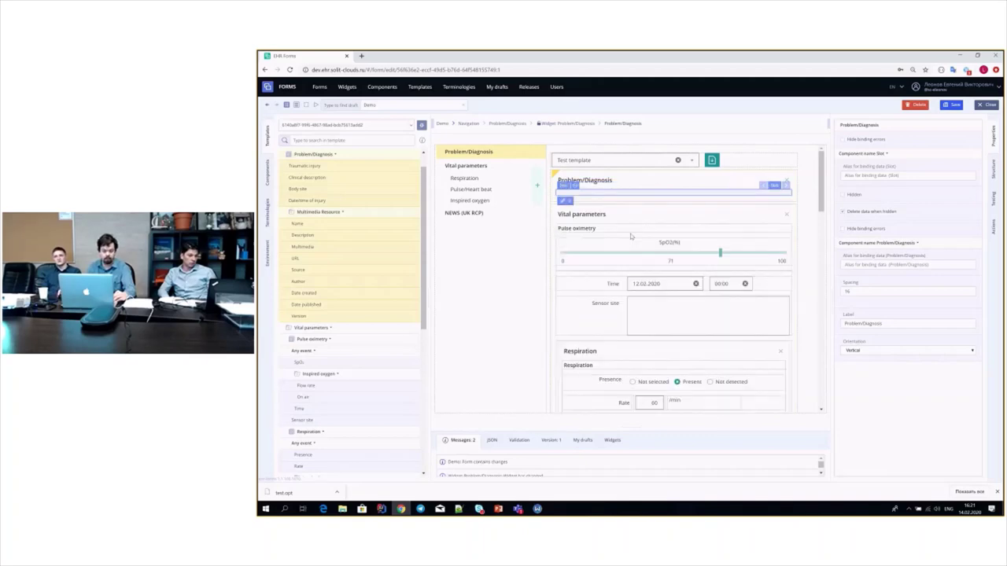
- Search the component palette for the Repeater and drop it into the Problem/Diagnosis slot
left_click(268, 174)
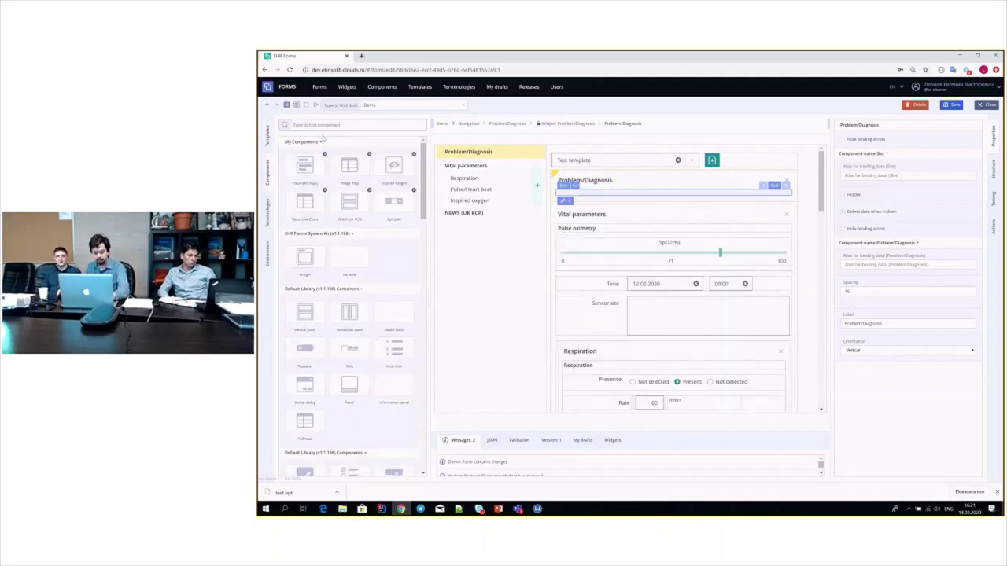
type("ч")
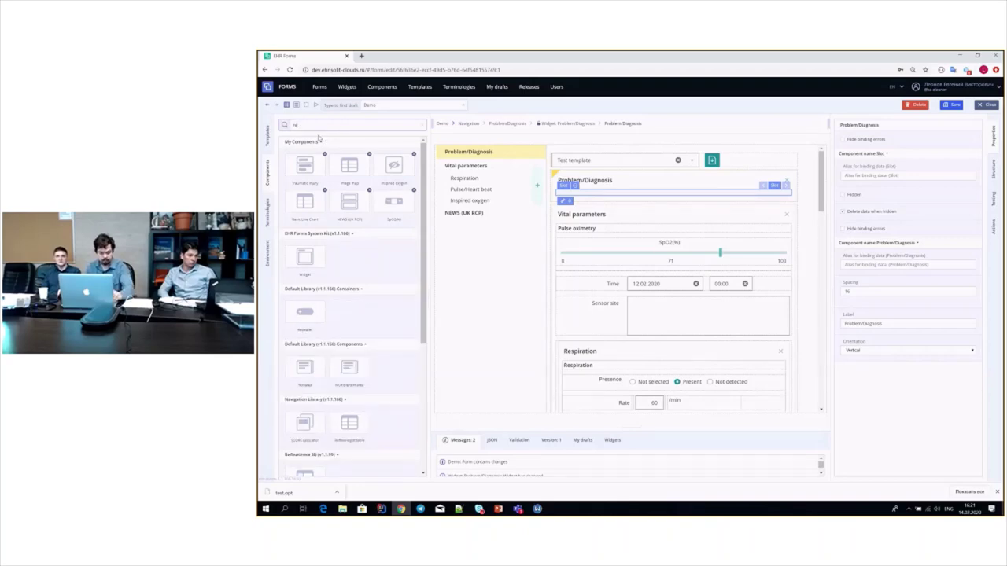
type("ep")
left_click_drag(305, 256, 583, 195)
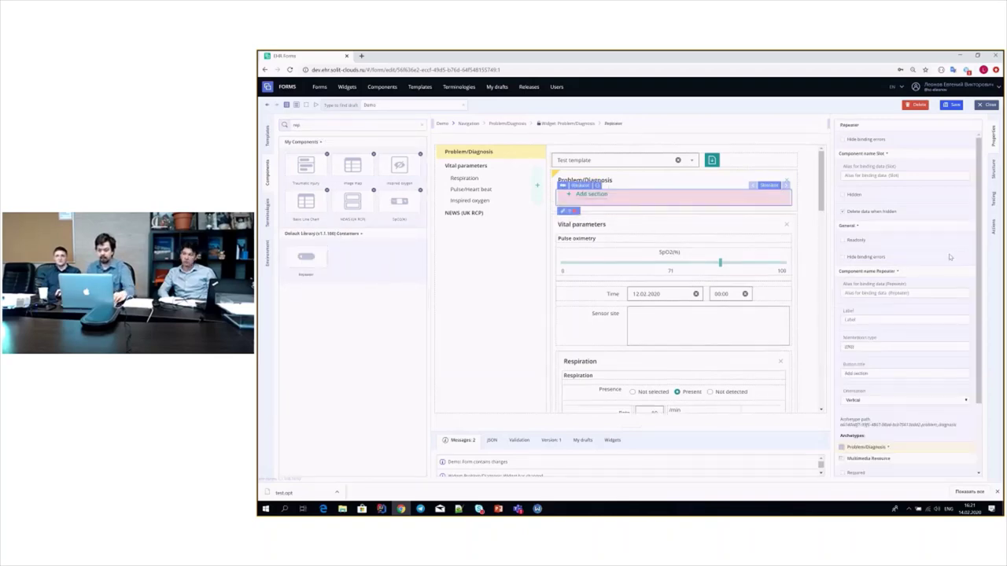
- Bind the repeater and the Problem/Diagnosis section to the Problem/Diagnosis archetype, then review form errors
left_click(669, 183)
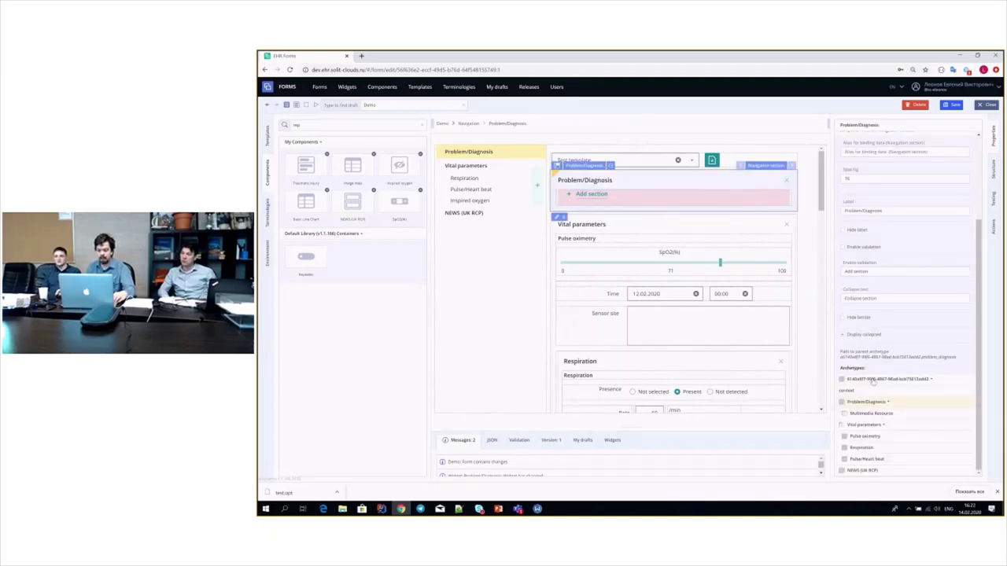
left_click(653, 198)
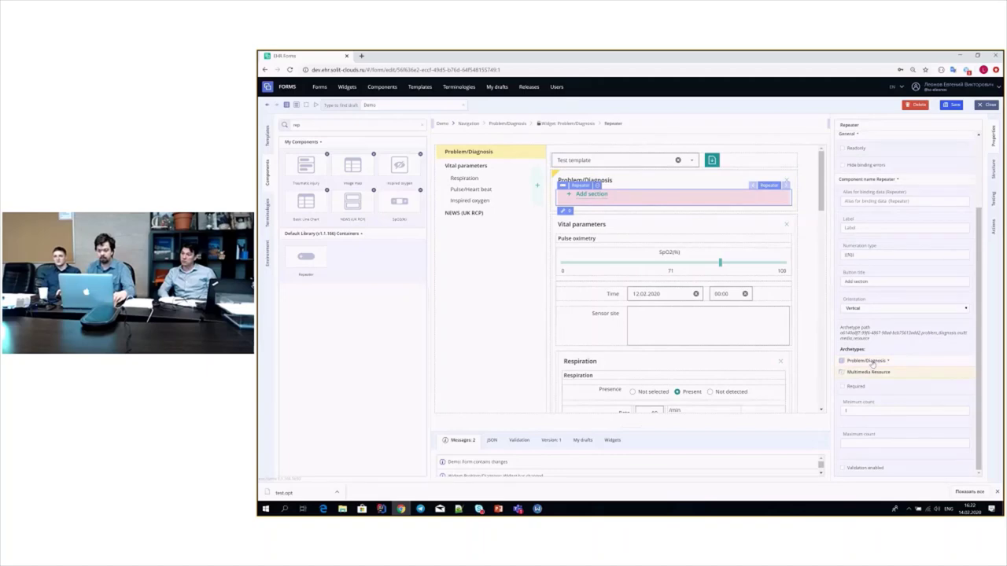
left_click(869, 361)
left_click(612, 189)
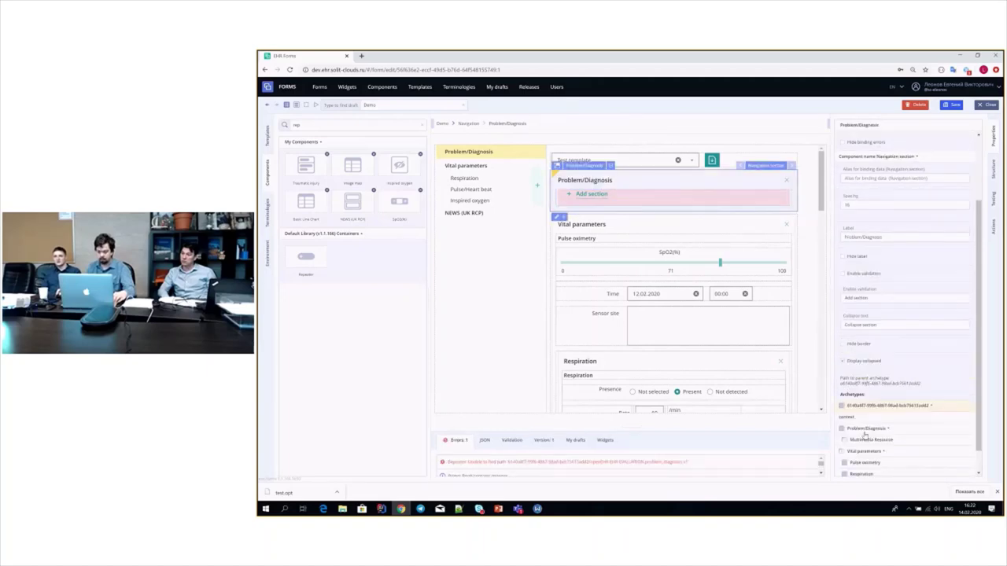
left_click(862, 429)
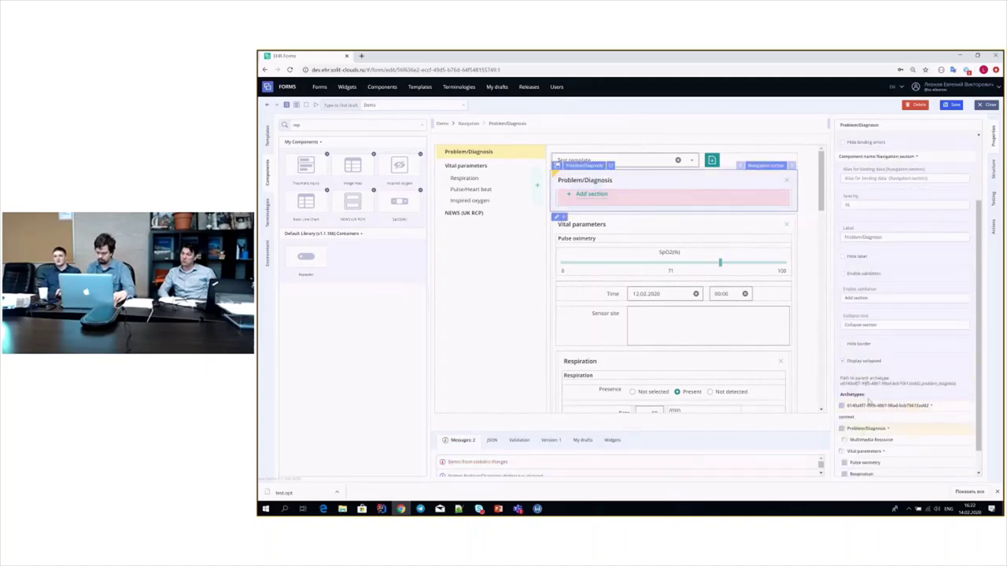
left_click(867, 406)
left_click(662, 194)
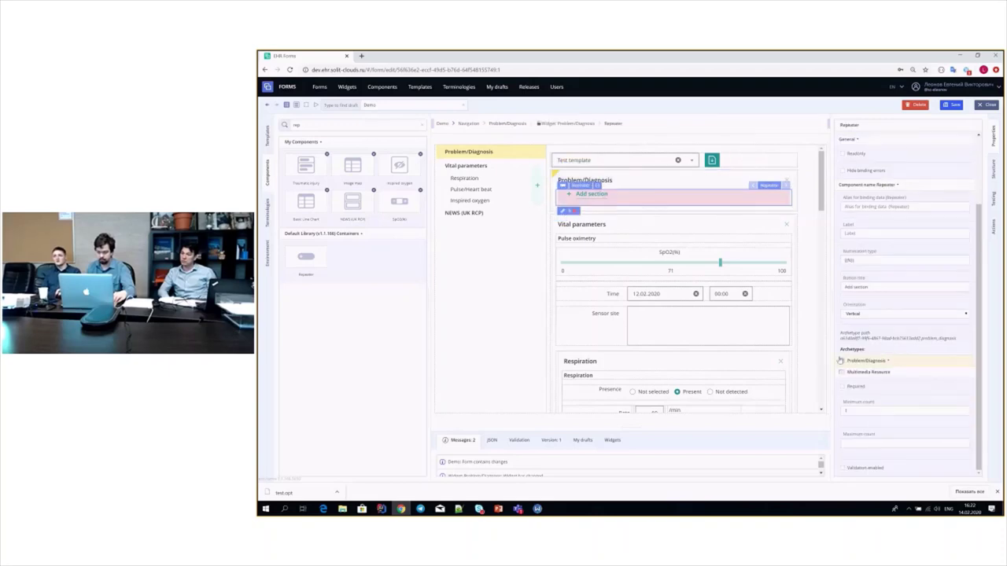
left_click(865, 362)
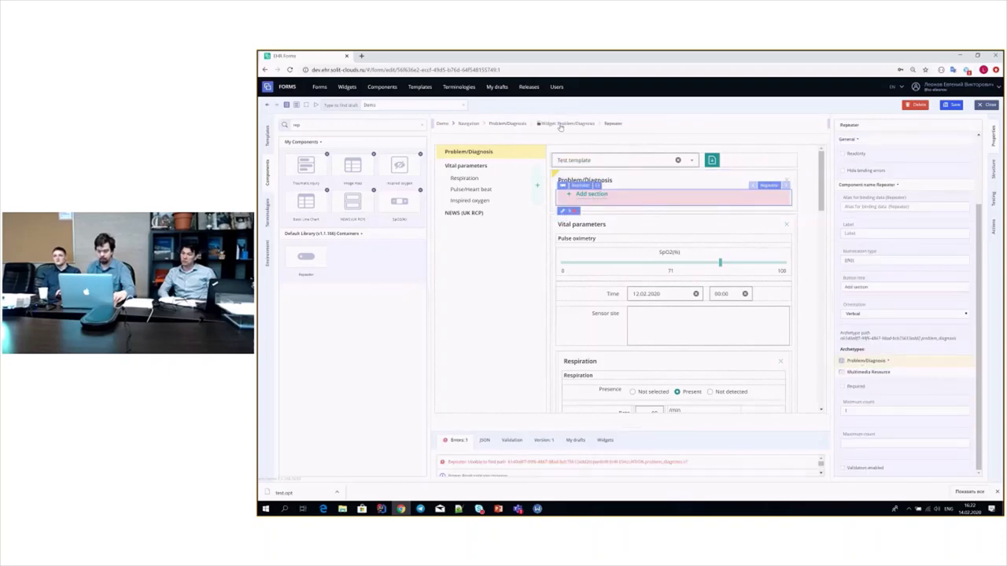
- Clear the diagnosis widget from its slot and drop a Repeater into the emptied slot
left_click(563, 124)
right_click(630, 194)
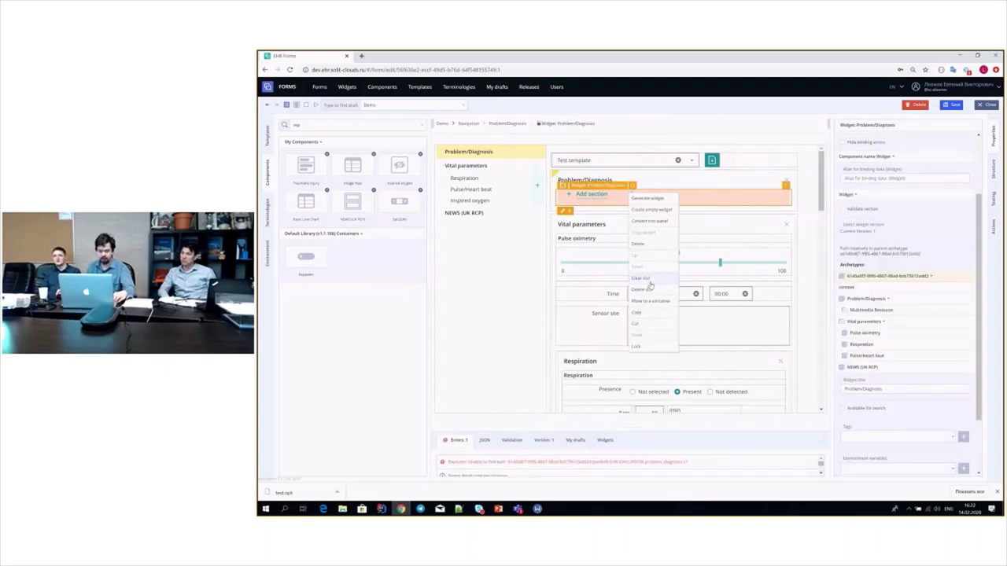
left_click(650, 280)
left_click_drag(306, 256, 592, 197)
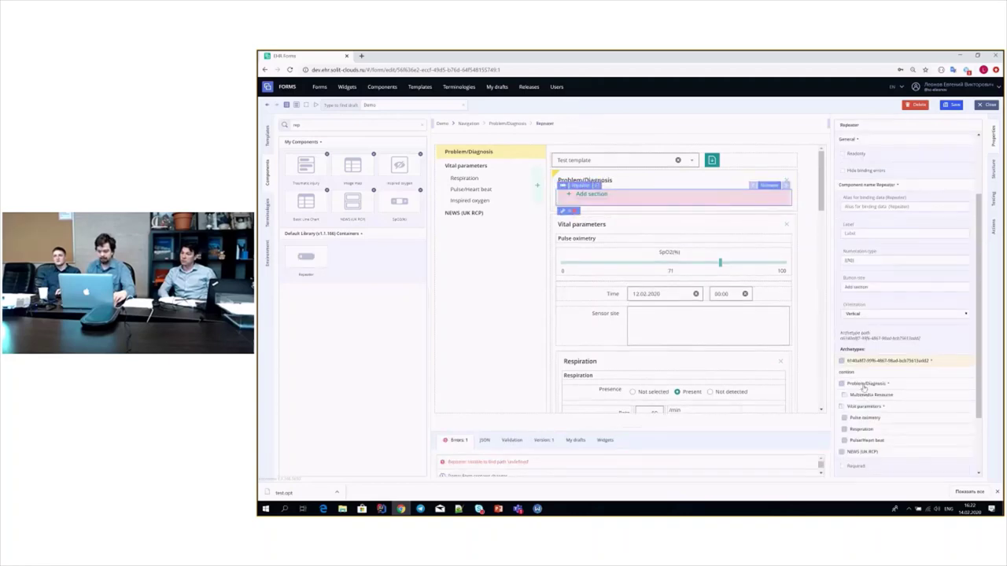
left_click(578, 206)
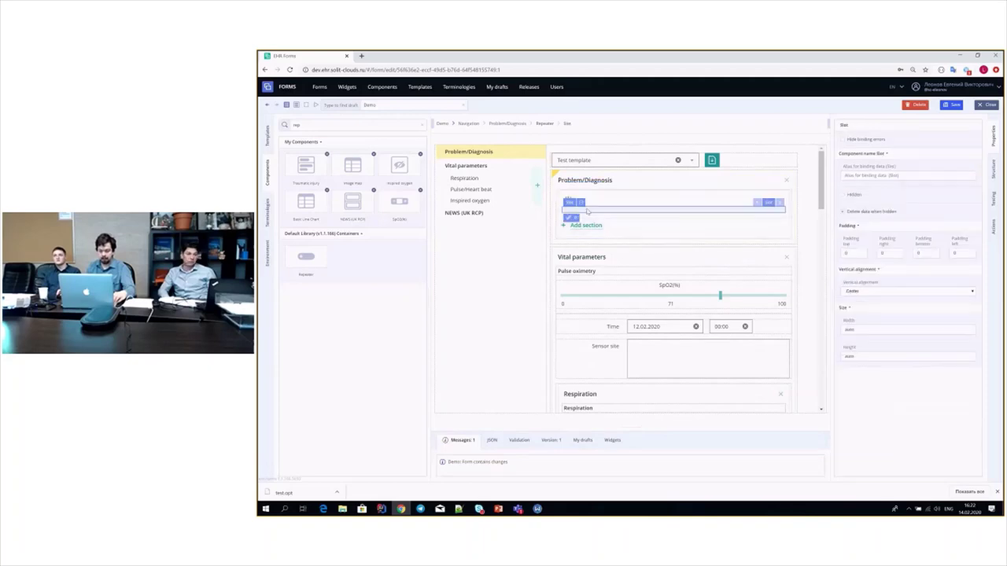
- Paste the diagnosis widget into the repeater slot and add a second diagnosis entry
right_click(578, 209)
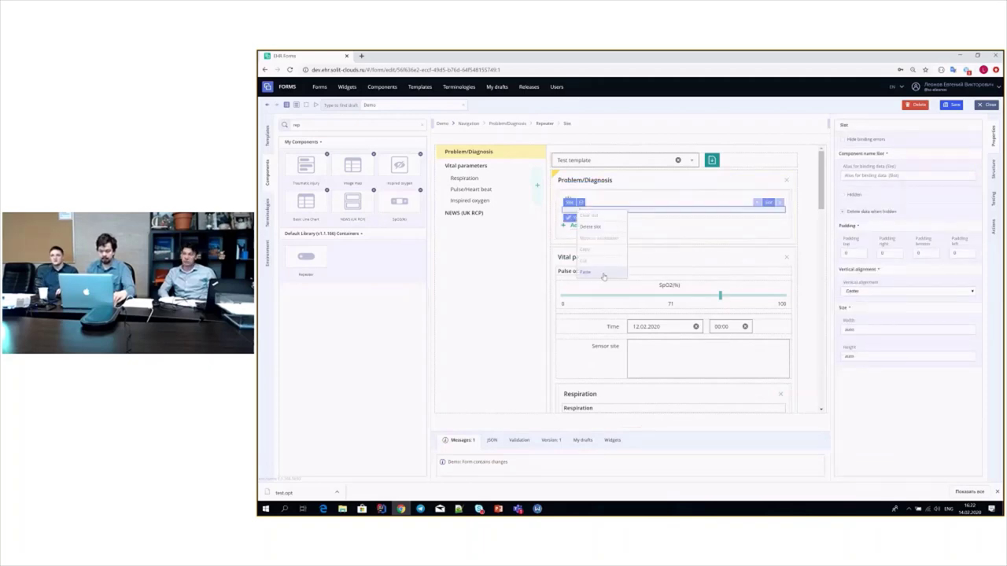
left_click(597, 272)
scroll(654, 211, "down", 10)
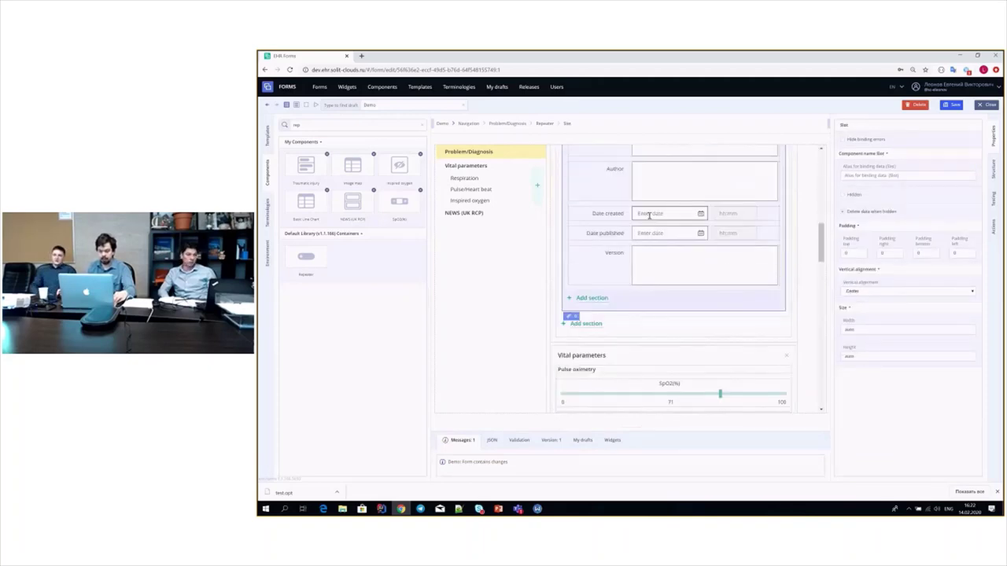
left_click(591, 287)
scroll(661, 249, "down", 1)
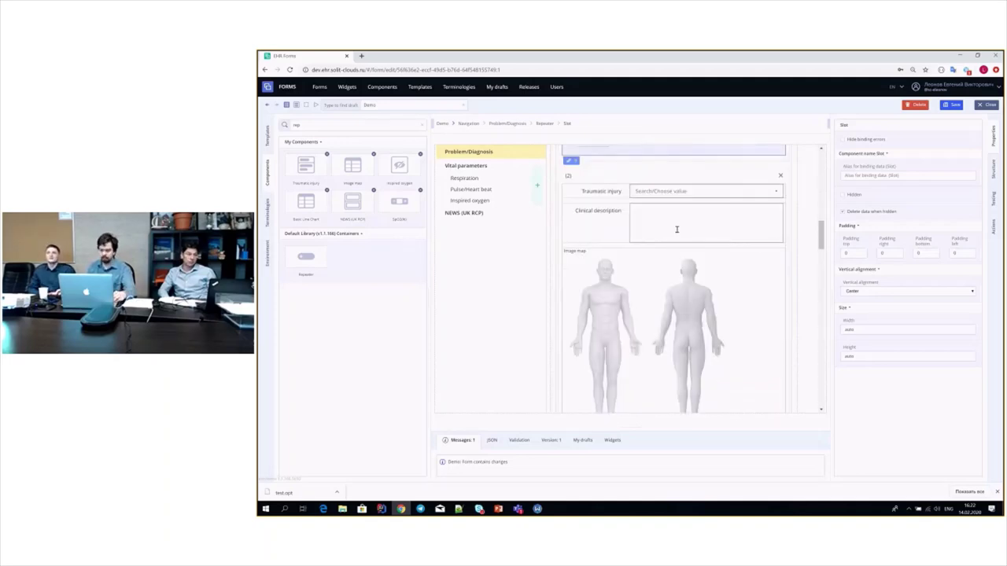
- Set the second entry to Abrasion and/or friction burn, describe it 'Some more info', mark the leg
left_click(669, 192)
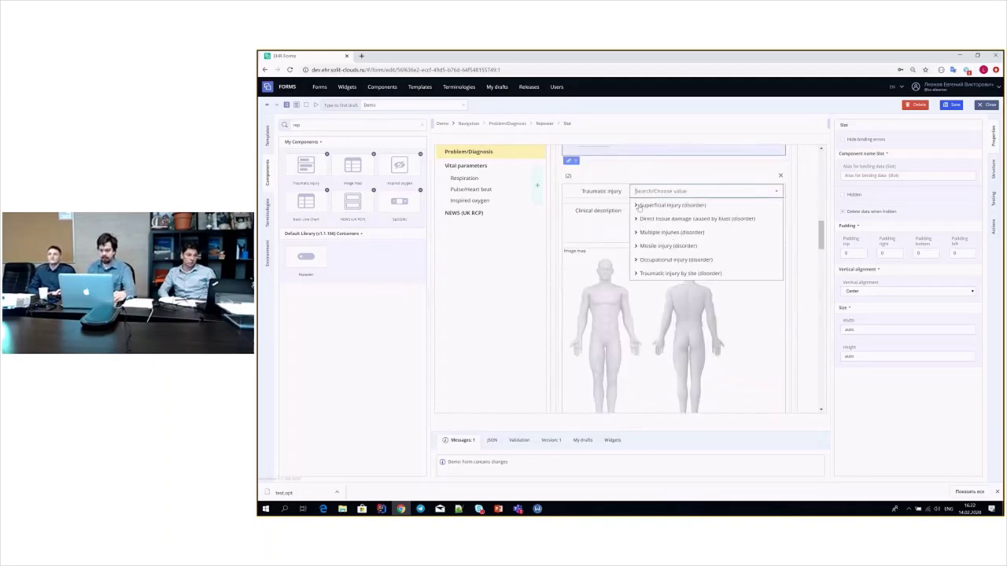
left_click(670, 237)
left_click(653, 218)
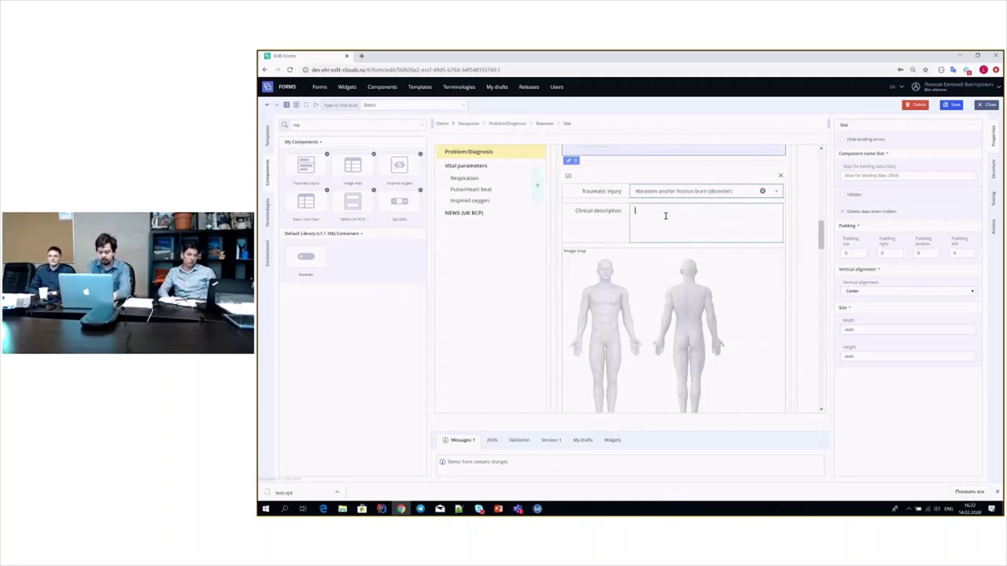
type("lem")
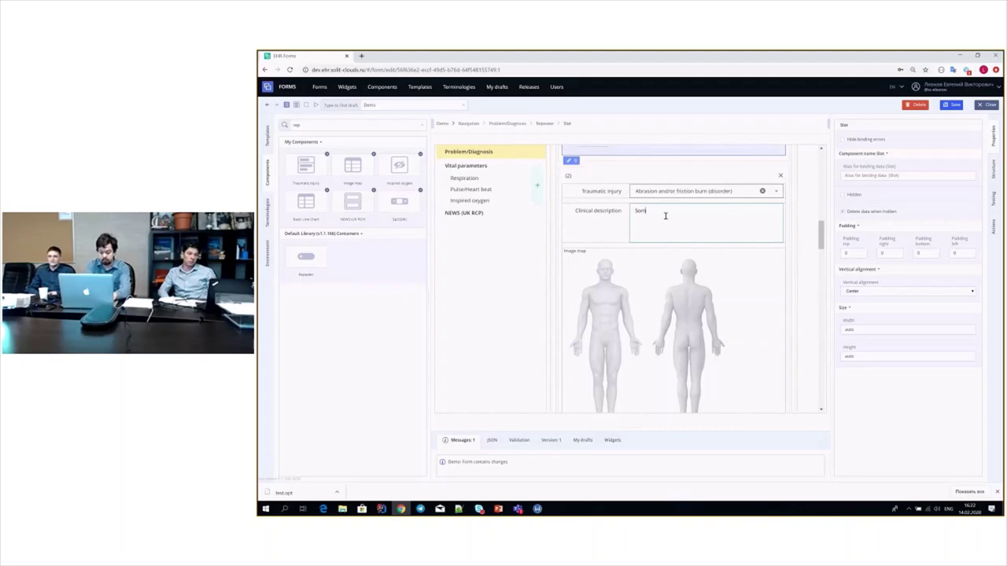
type("e more info")
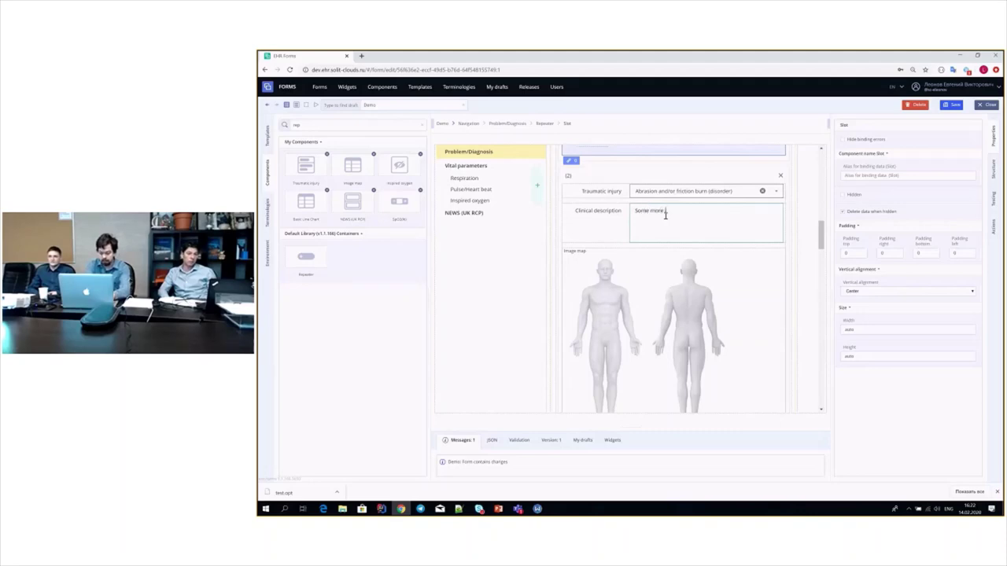
left_click(599, 366)
- Set the injury date to 28.01.2020 and show the form's JSON output
scroll(622, 349, "down", 2)
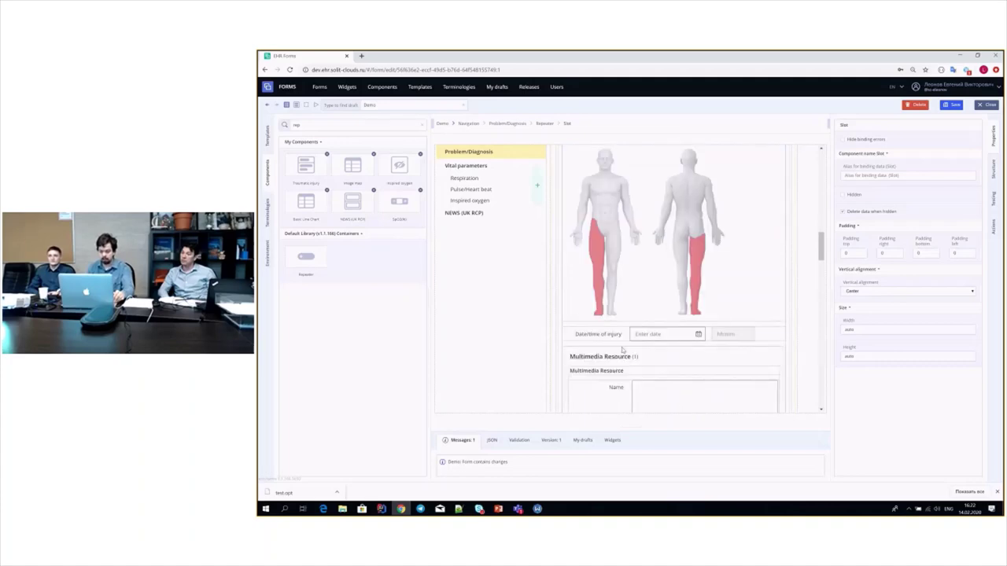
left_click(672, 333)
left_click(655, 362)
scroll(672, 271, "down", 2)
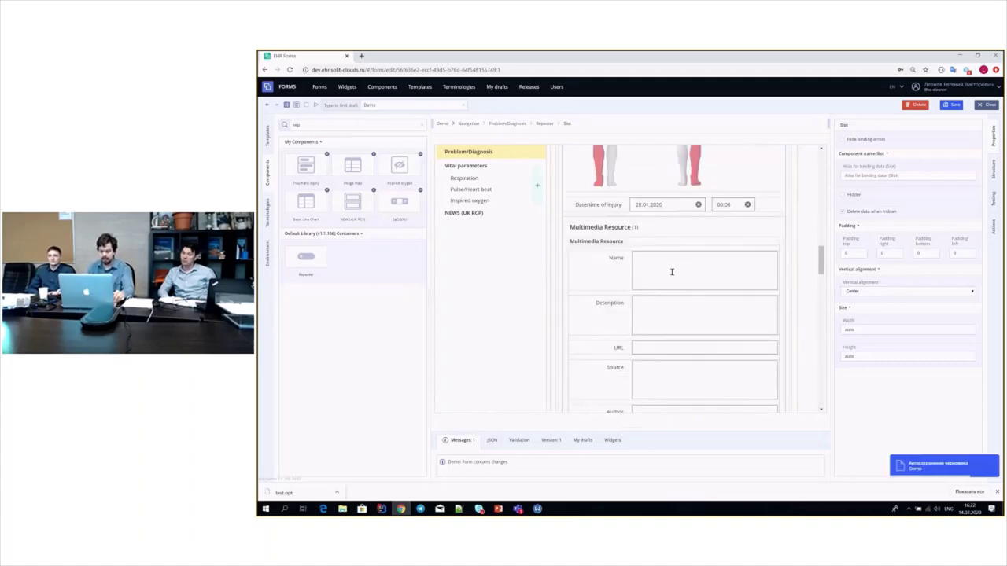
scroll(671, 271, "down", 5)
left_click(492, 439)
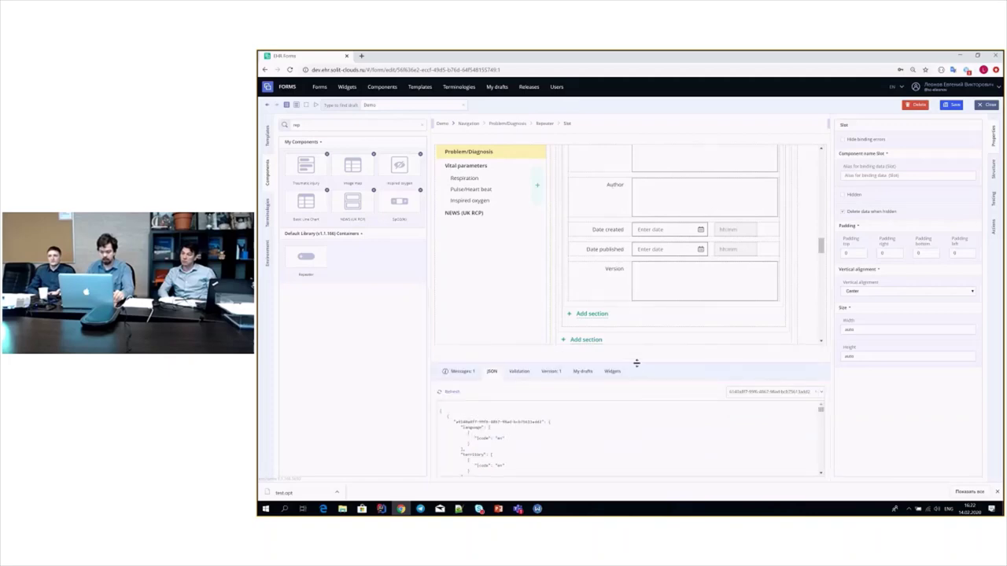
left_click(635, 370)
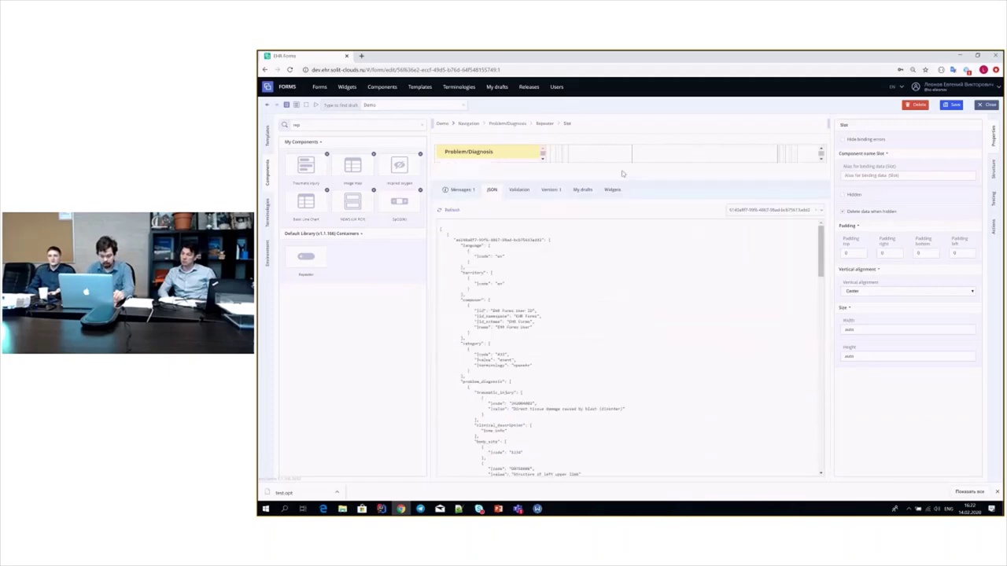
scroll(566, 340, "down", 3)
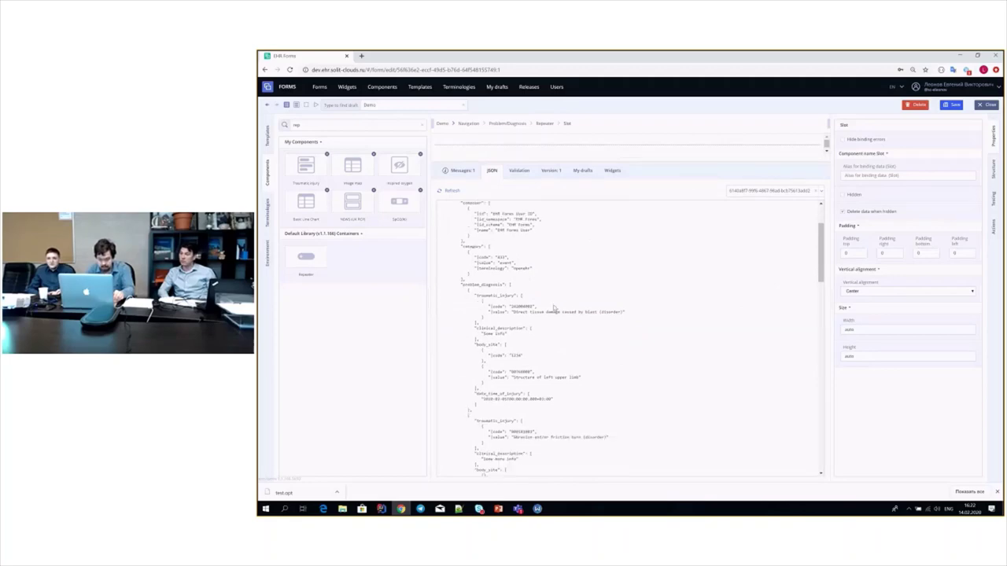
scroll(527, 289, "down", 1)
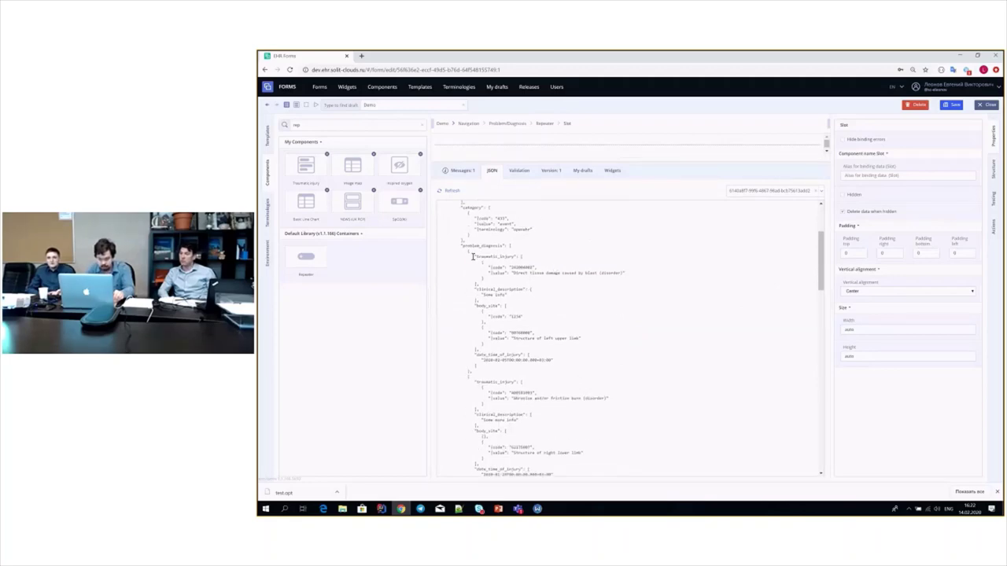
left_click_drag(474, 256, 567, 361)
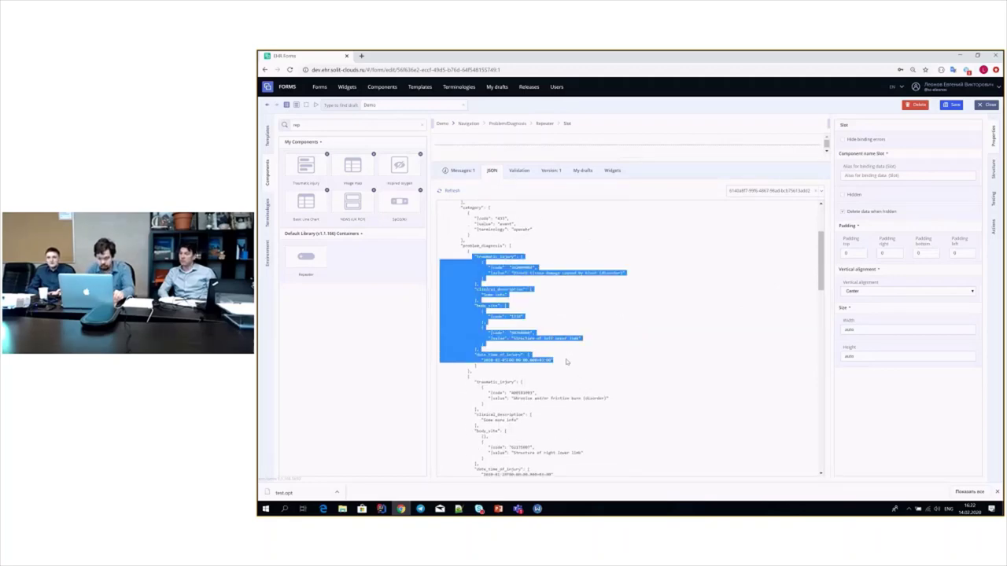
left_click_drag(464, 370, 521, 413)
scroll(520, 405, "down", 2)
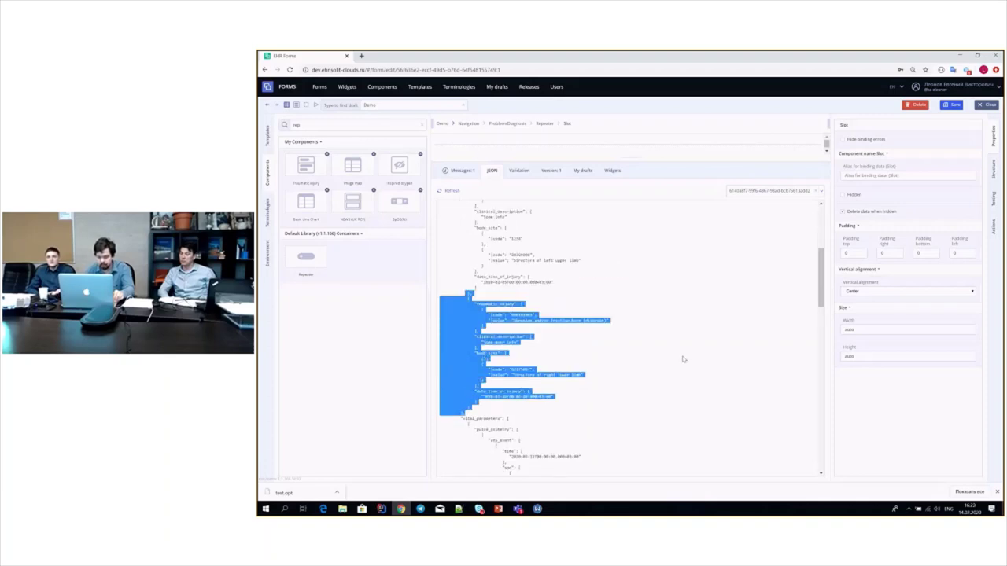
left_click(634, 324)
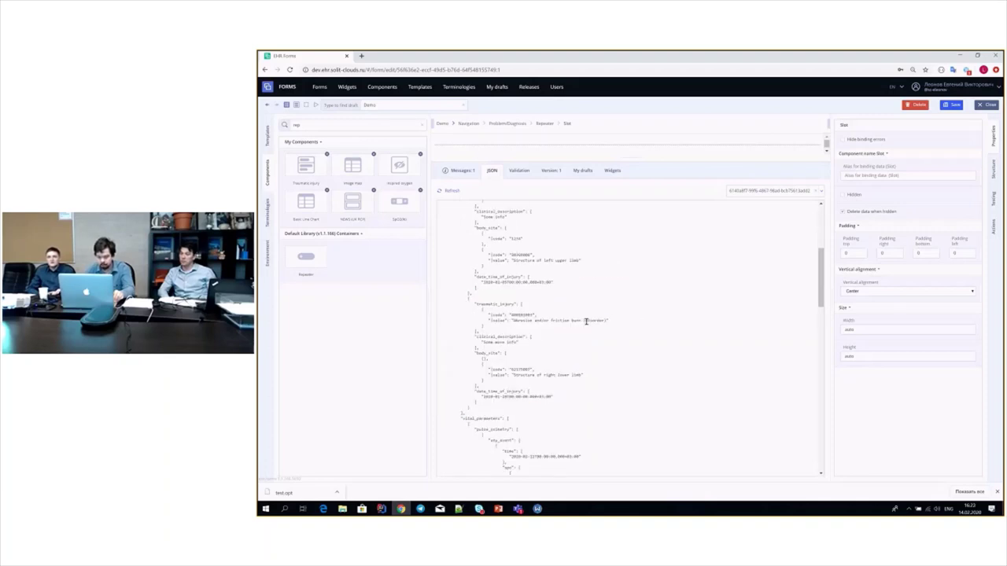
scroll(594, 334, "up", 2)
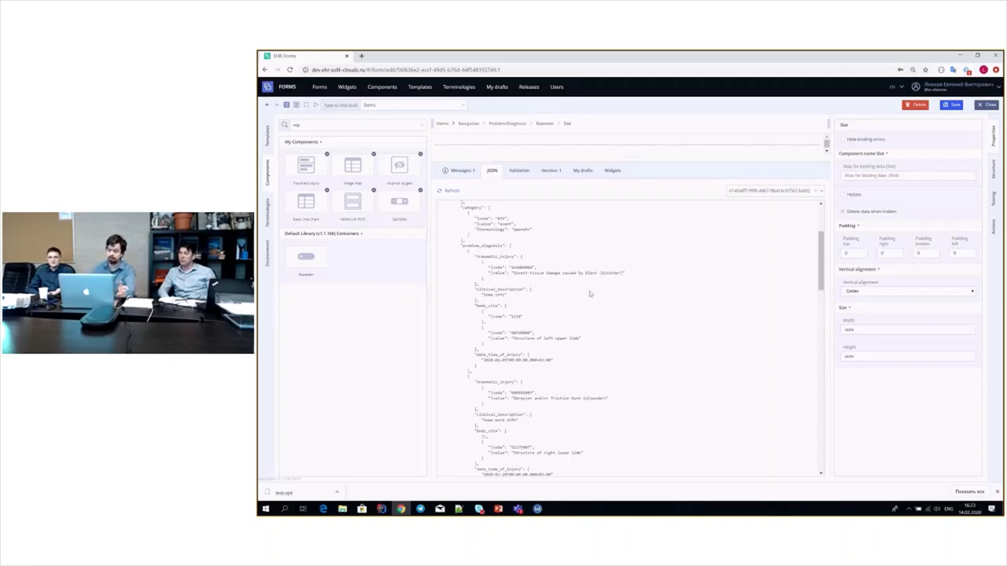
scroll(607, 275, "up", 3)
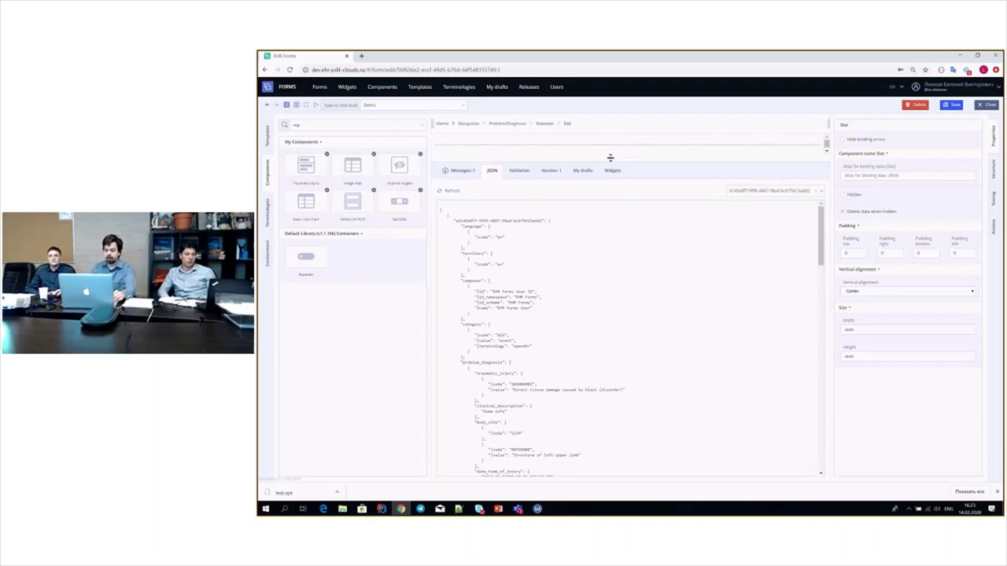
left_click_drag(610, 158, 654, 364)
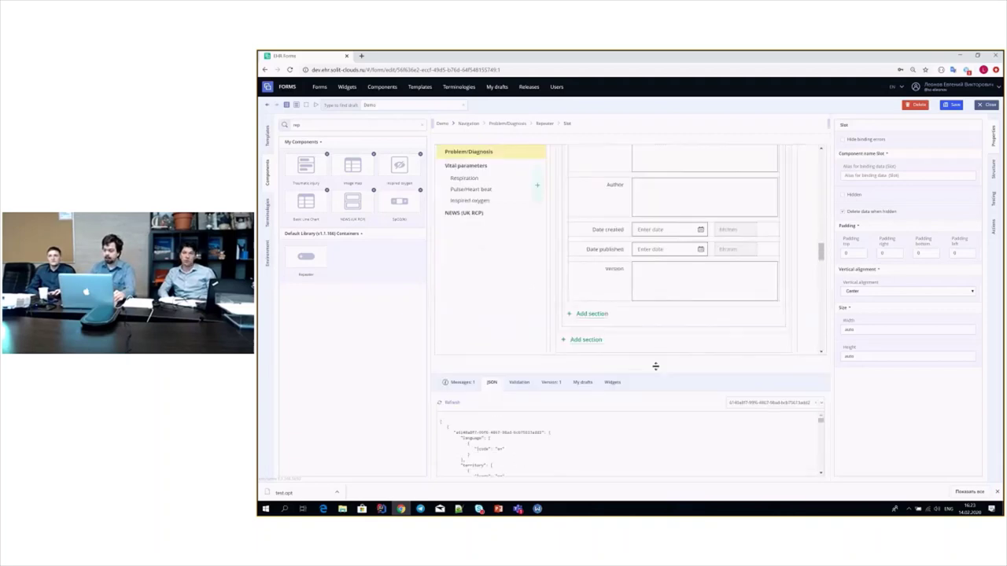
- In the Testing panel, attempt a save, generate sample test data, and attempt saving again
left_click(994, 200)
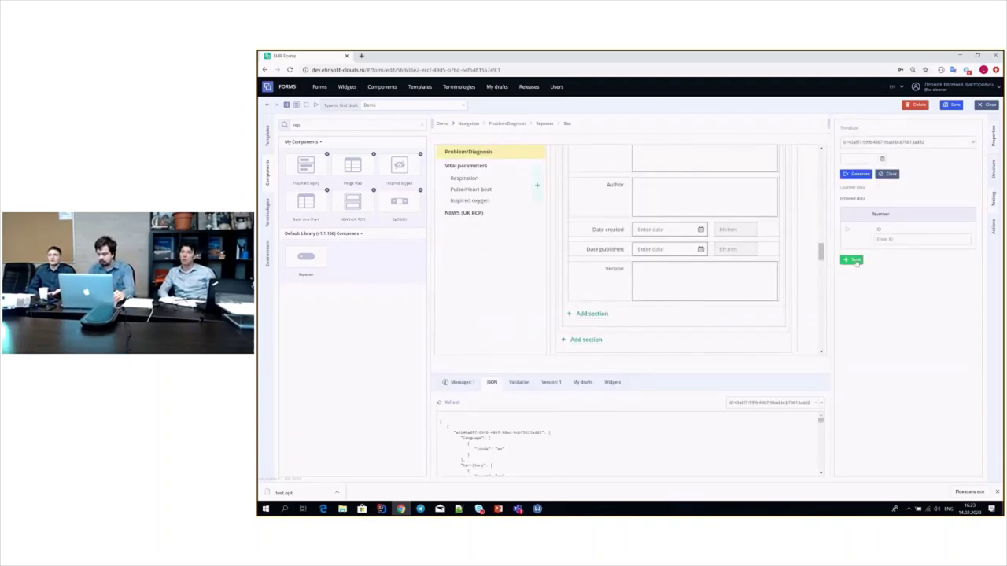
left_click(853, 259)
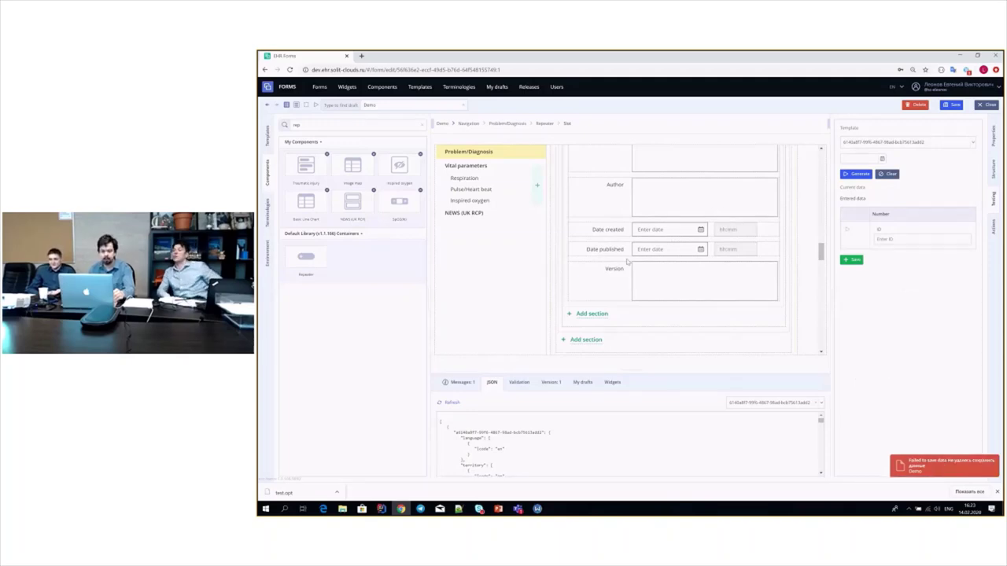
scroll(681, 294, "up", 10)
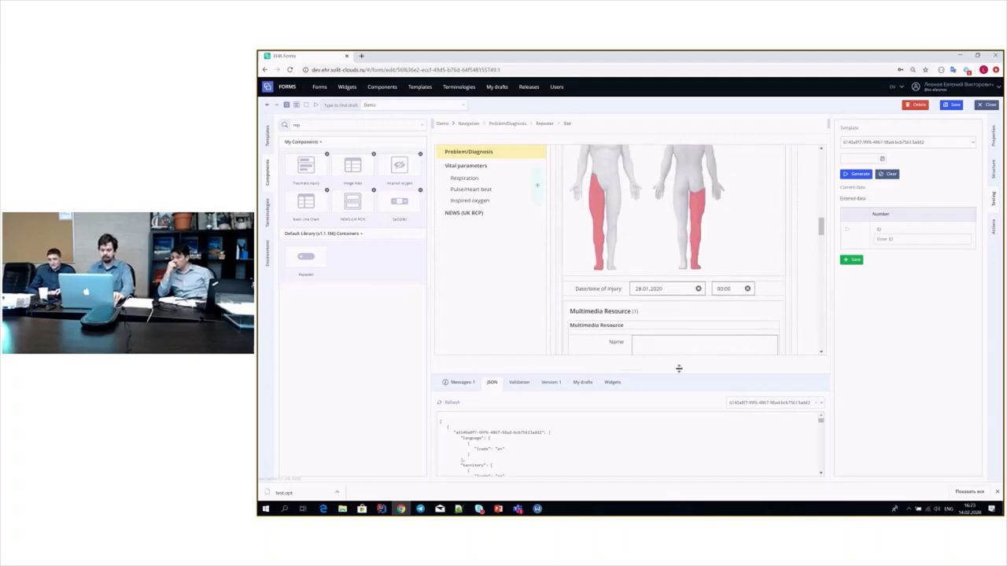
left_click(855, 174)
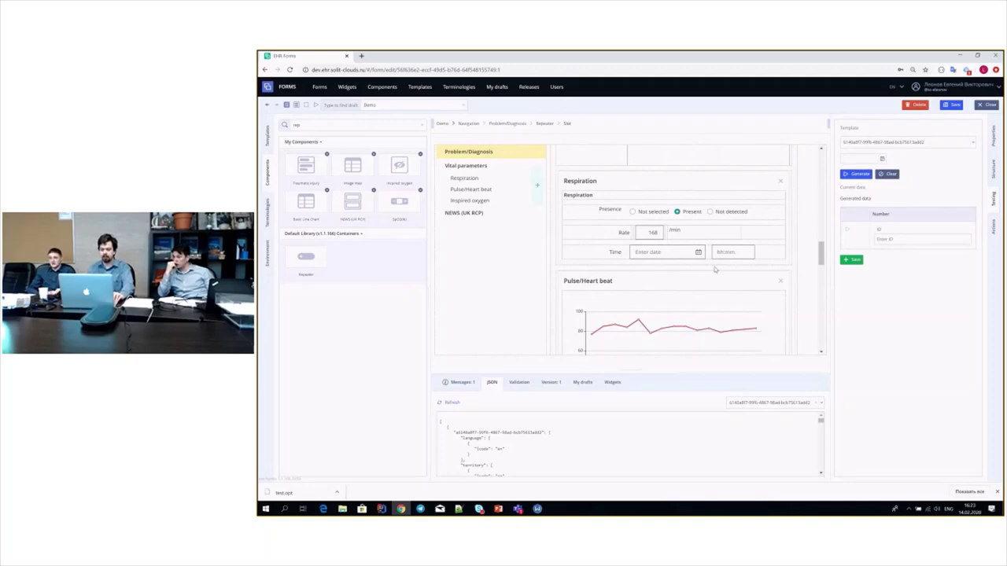
scroll(714, 270, "up", 10)
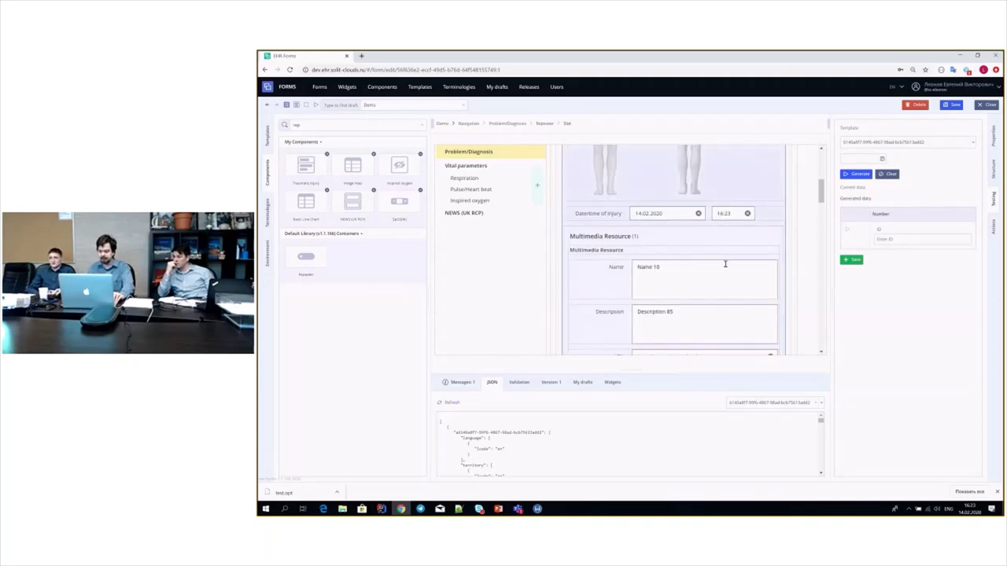
scroll(725, 264, "up", 3)
left_click(849, 260)
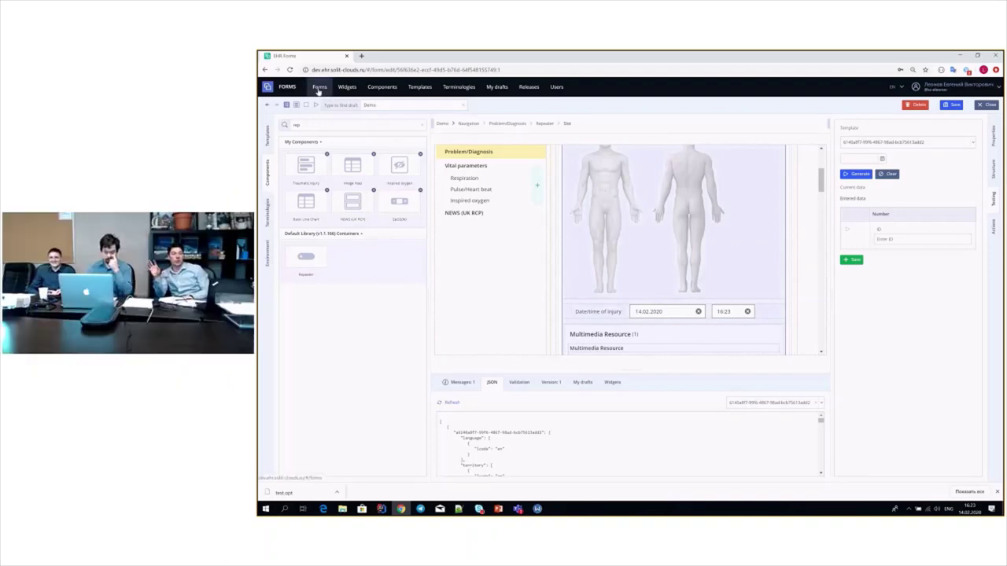
- Pick a date for the Pulse oximetry Time field from its calendar
scroll(767, 294, "up", 3)
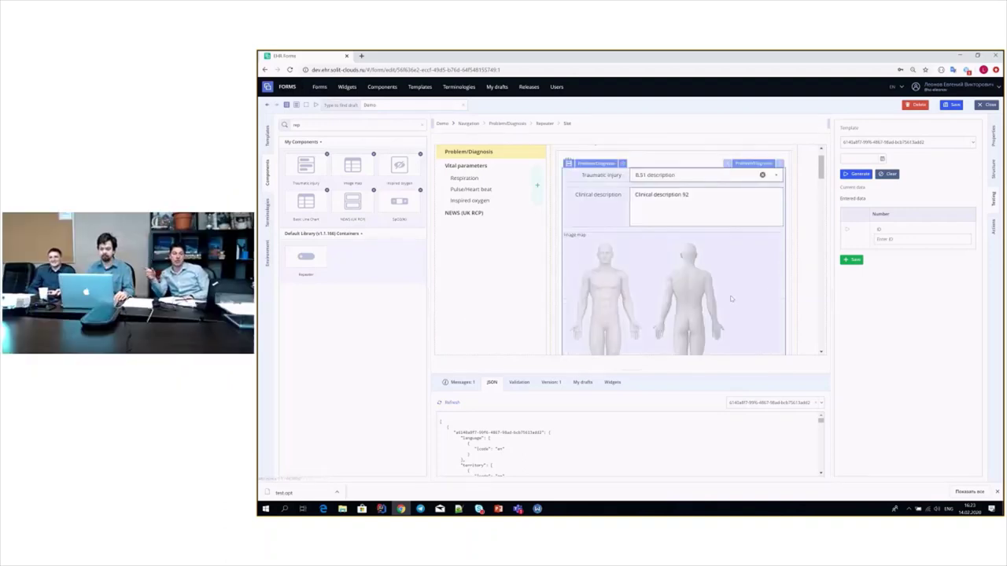
scroll(736, 274, "down", 10)
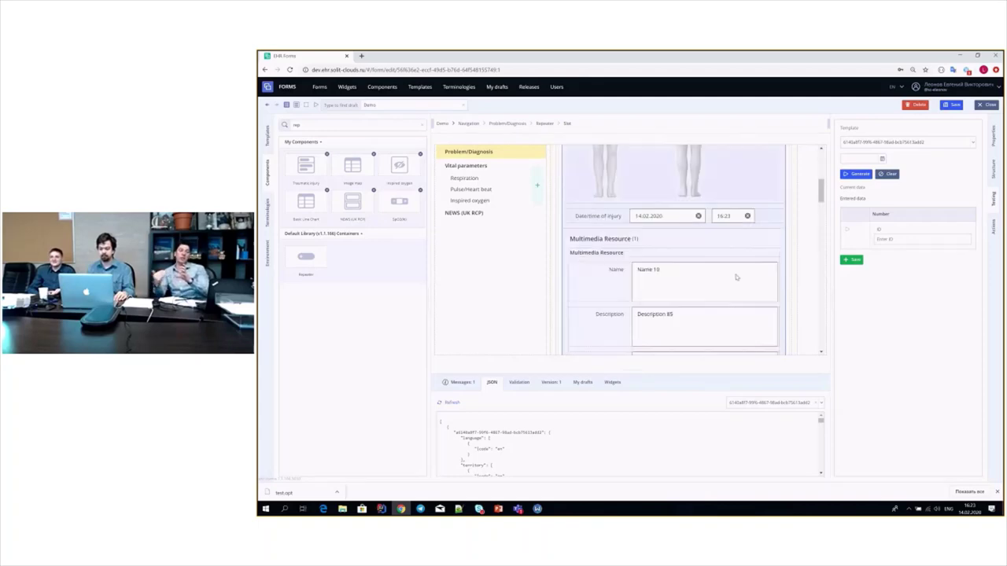
scroll(740, 284, "up", 15)
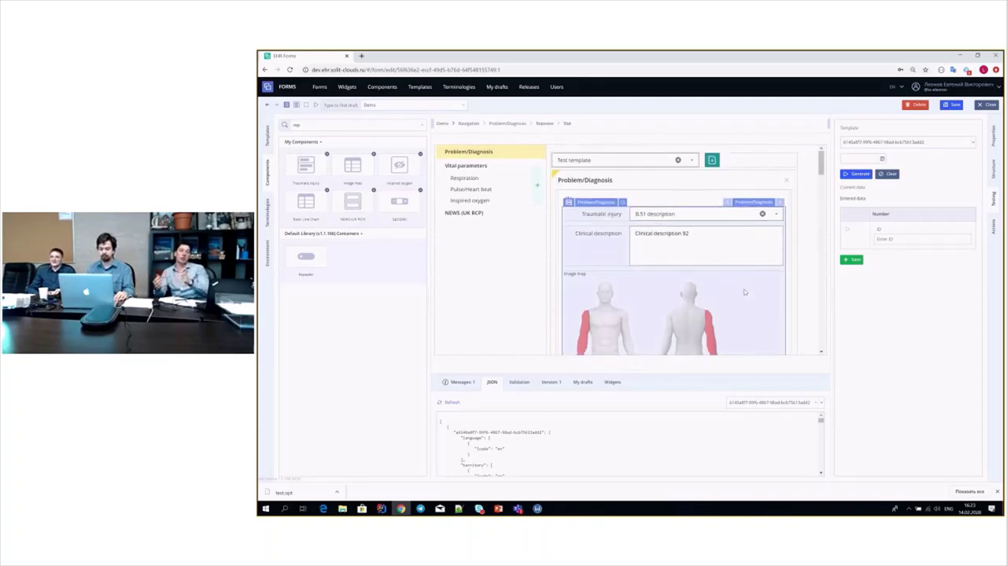
scroll(743, 293, "down", 10)
scroll(744, 292, "down", 1)
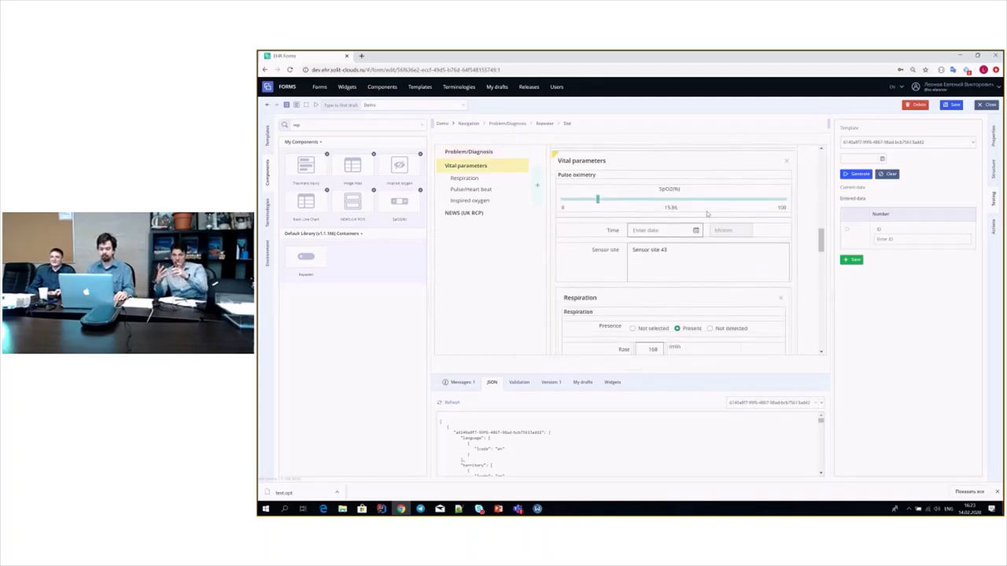
left_click(686, 230)
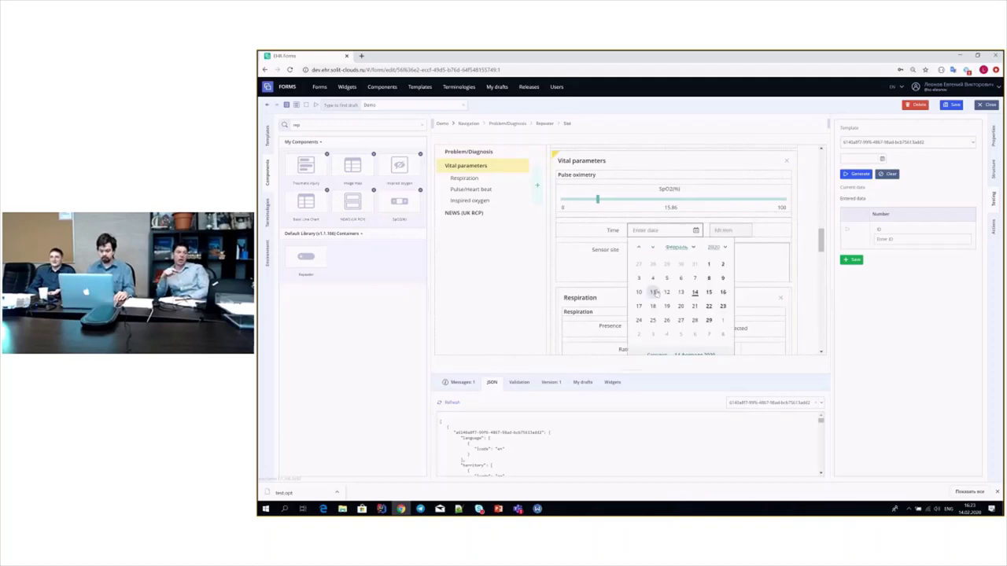
left_click(655, 291)
scroll(679, 240, "down", 5)
- Set the Respiration Time date to day 4 and review the generated preview data
left_click(667, 174)
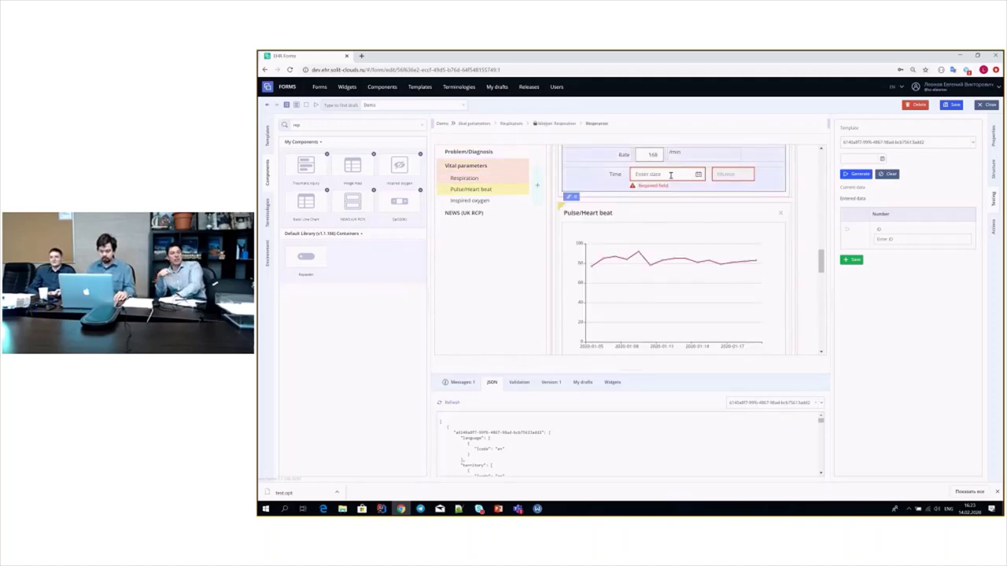
left_click(655, 223)
scroll(664, 236, "down", 12)
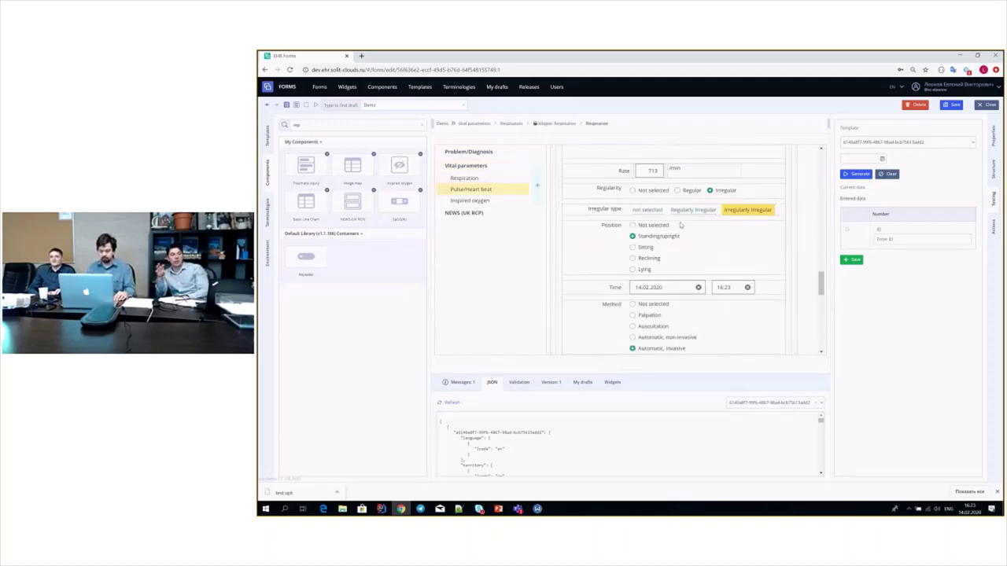
scroll(668, 242, "down", 3)
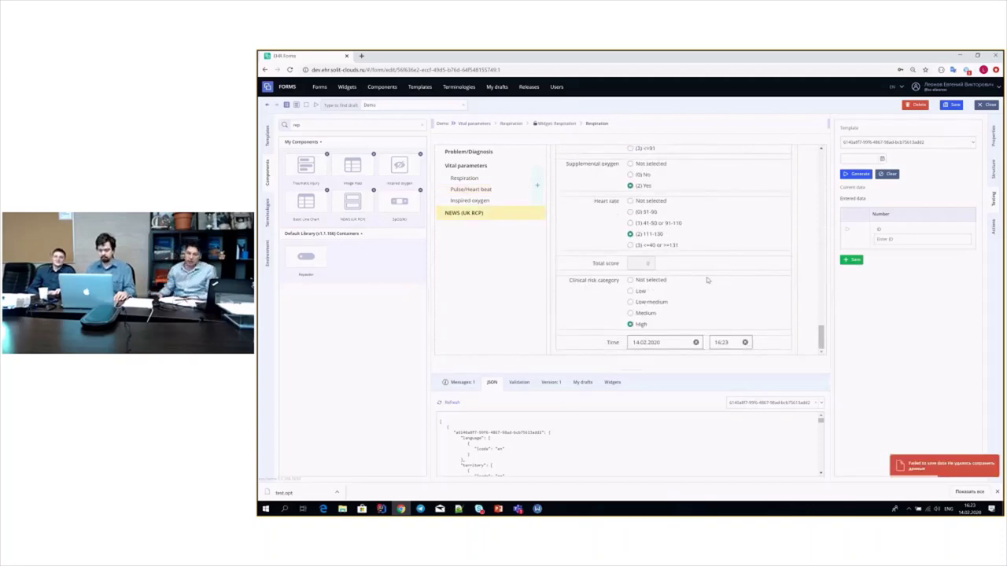
scroll(700, 287, "up", 8)
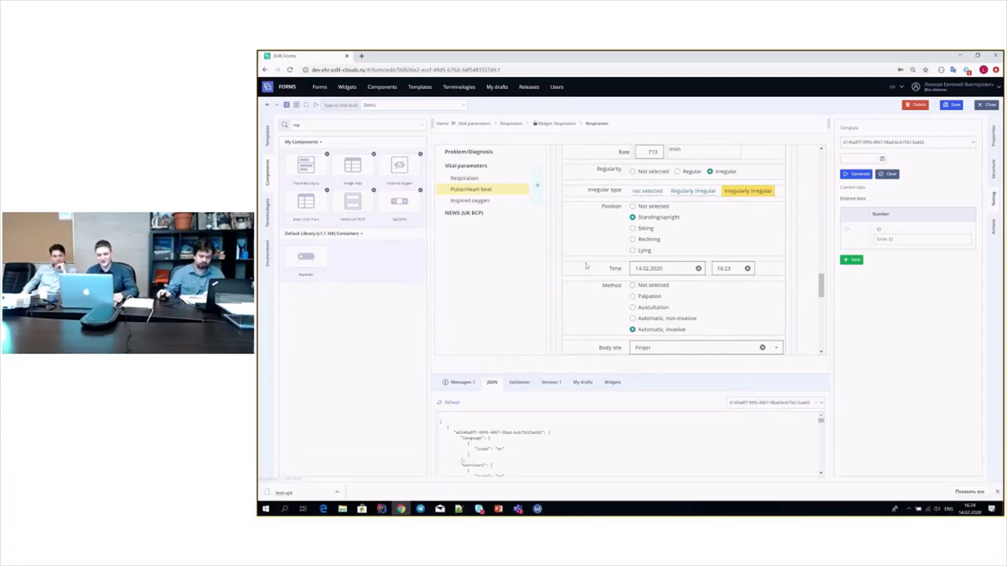
scroll(597, 240, "down", 4)
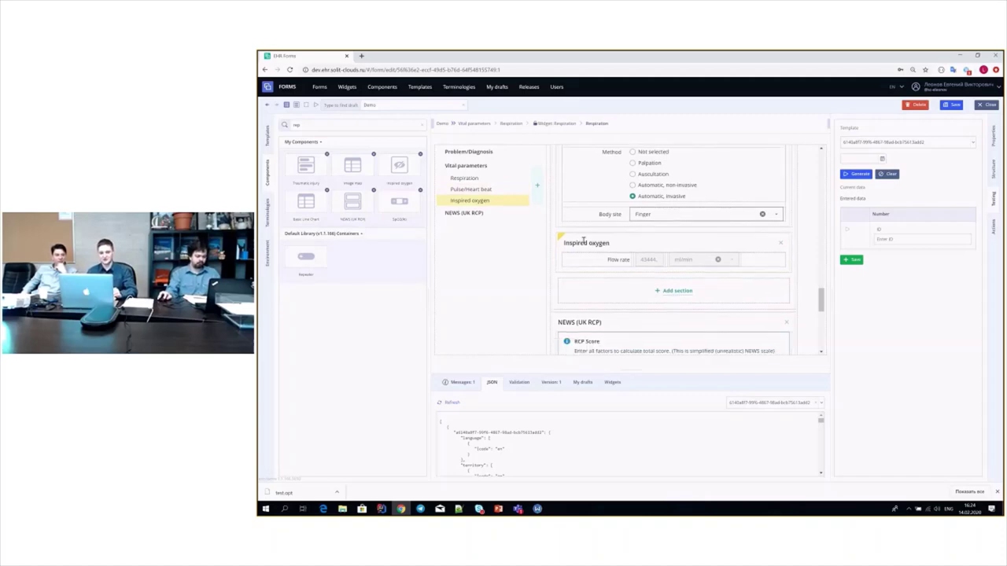
scroll(582, 240, "down", 3)
scroll(598, 244, "up", 10)
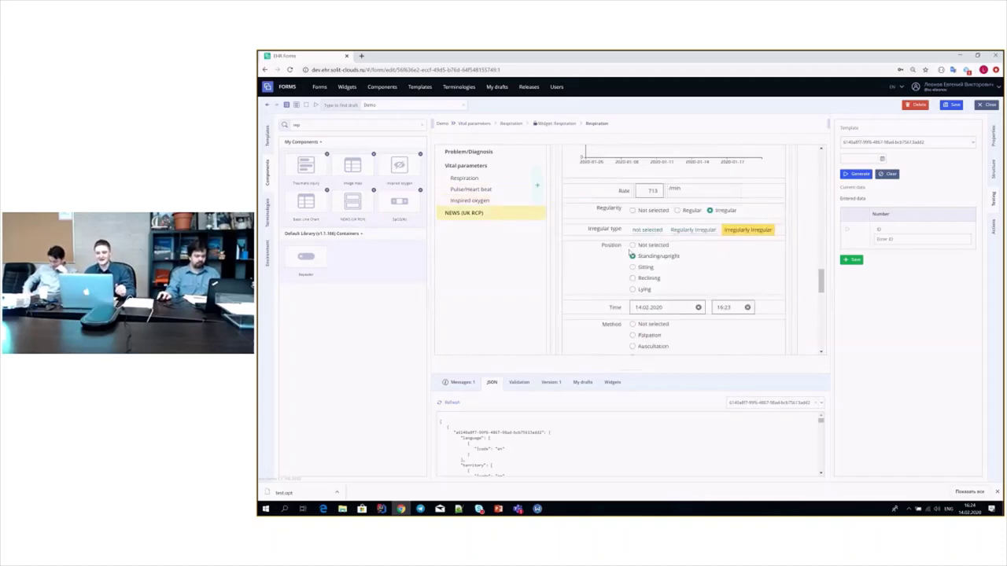
scroll(601, 247, "up", 3)
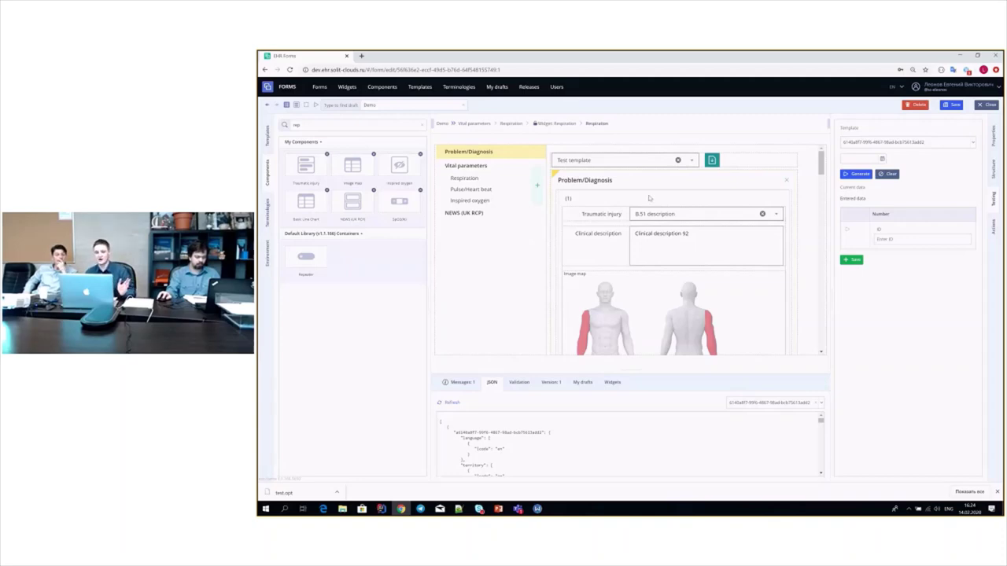
- Close the Demo form editor, confirm, and discard the unsaved changes
left_click(989, 105)
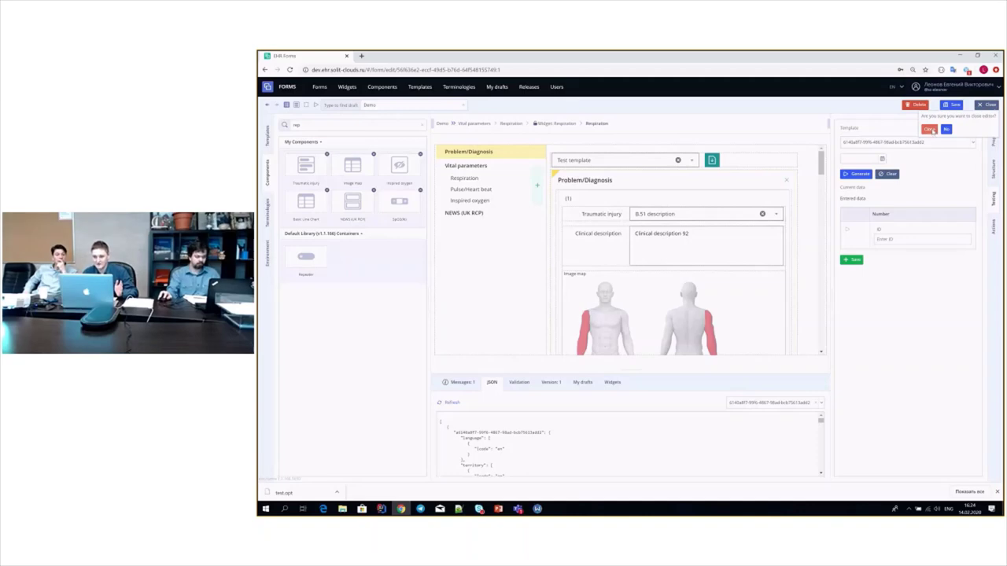
left_click(929, 129)
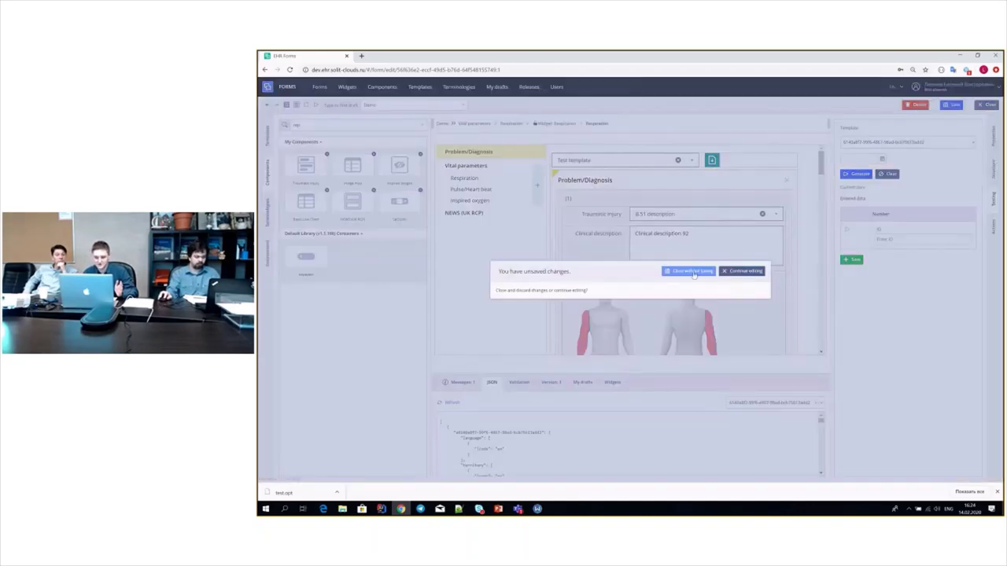
left_click(690, 271)
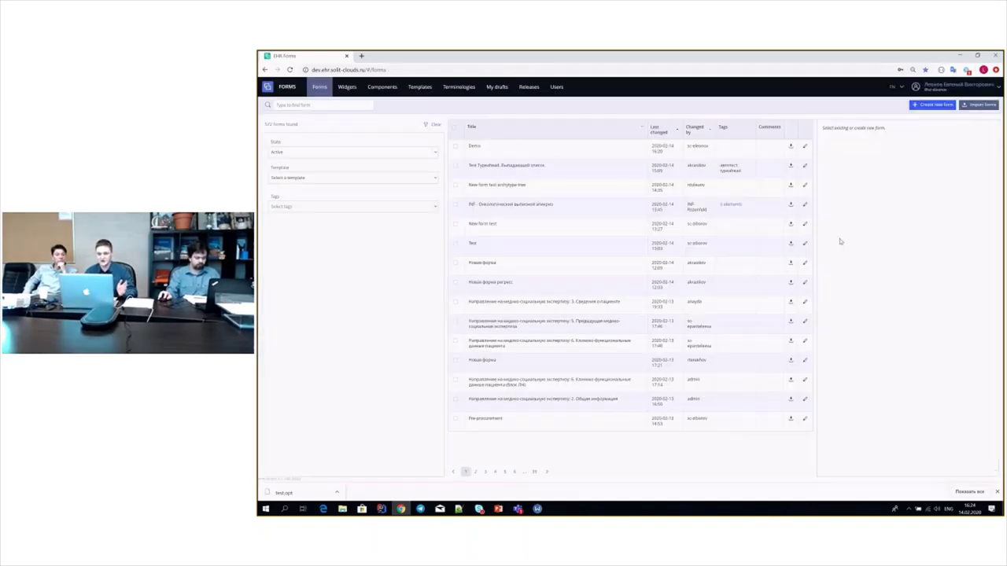
- Log out from the user menu and sign back in from the login page
left_click(953, 87)
left_click(961, 137)
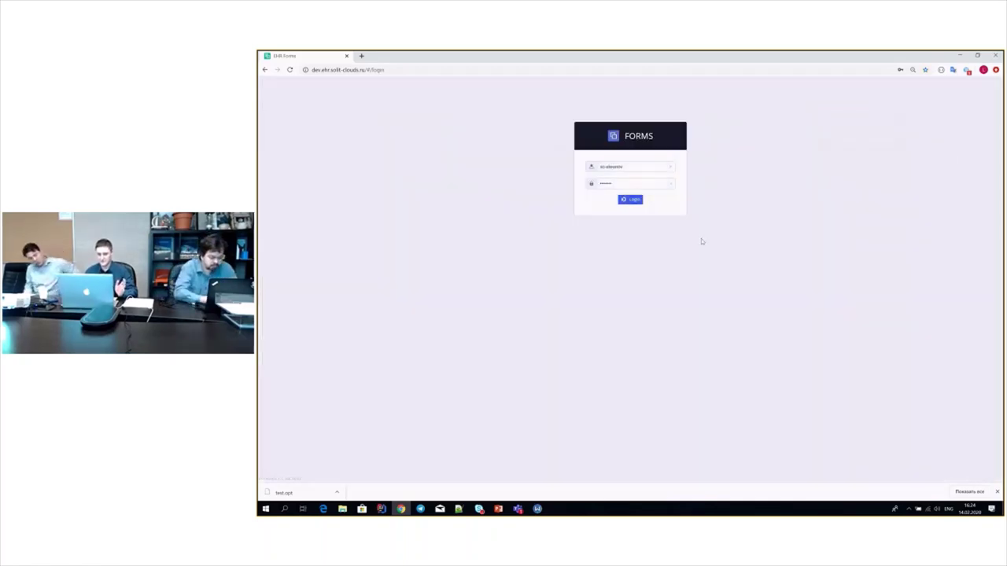
left_click(635, 202)
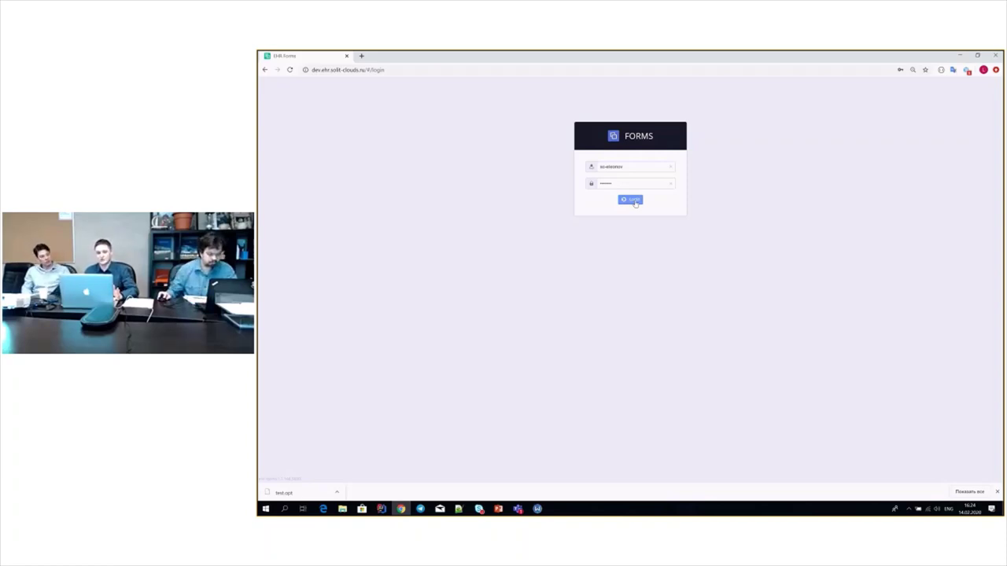
left_click(635, 200)
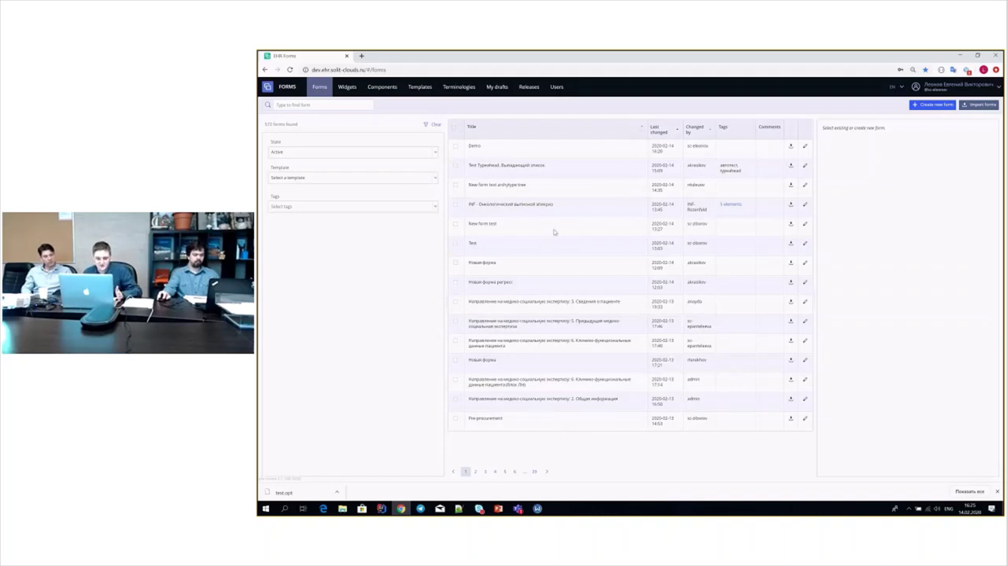
left_click(347, 87)
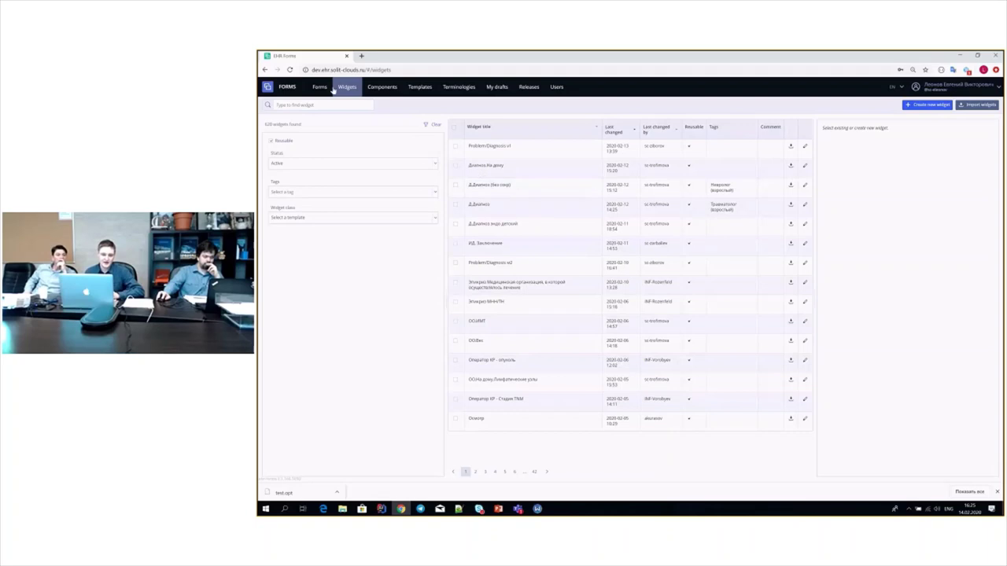
left_click(383, 88)
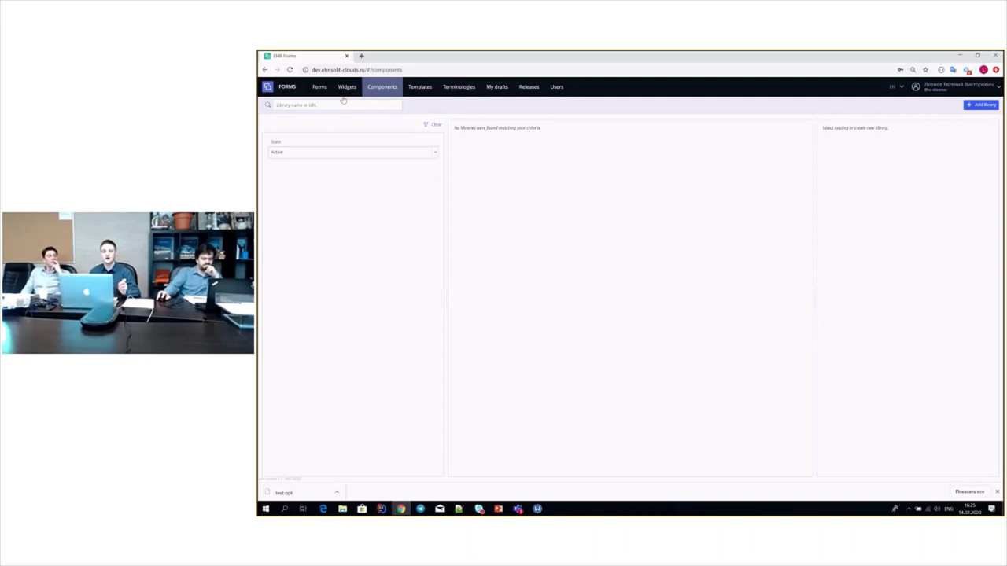
left_click(319, 88)
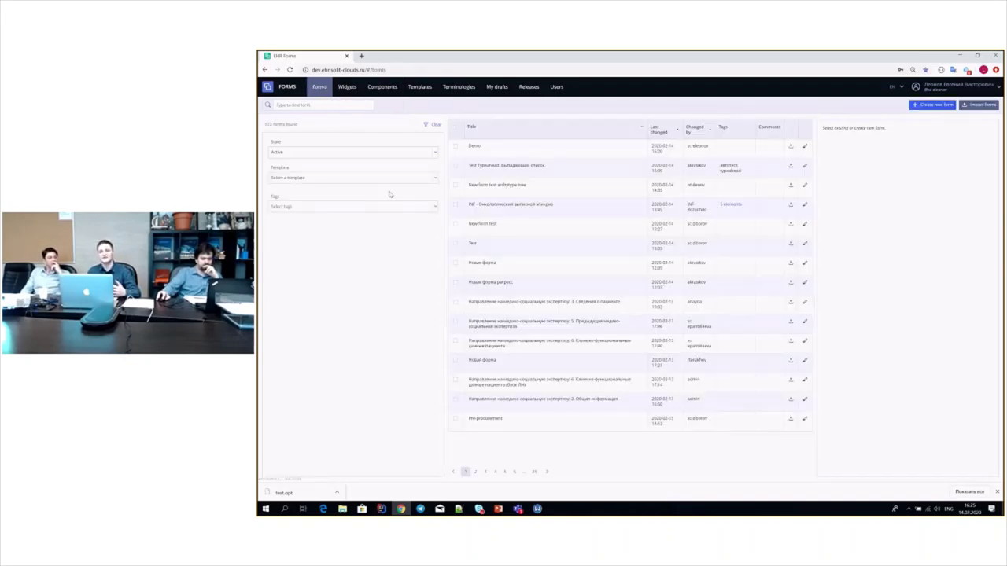
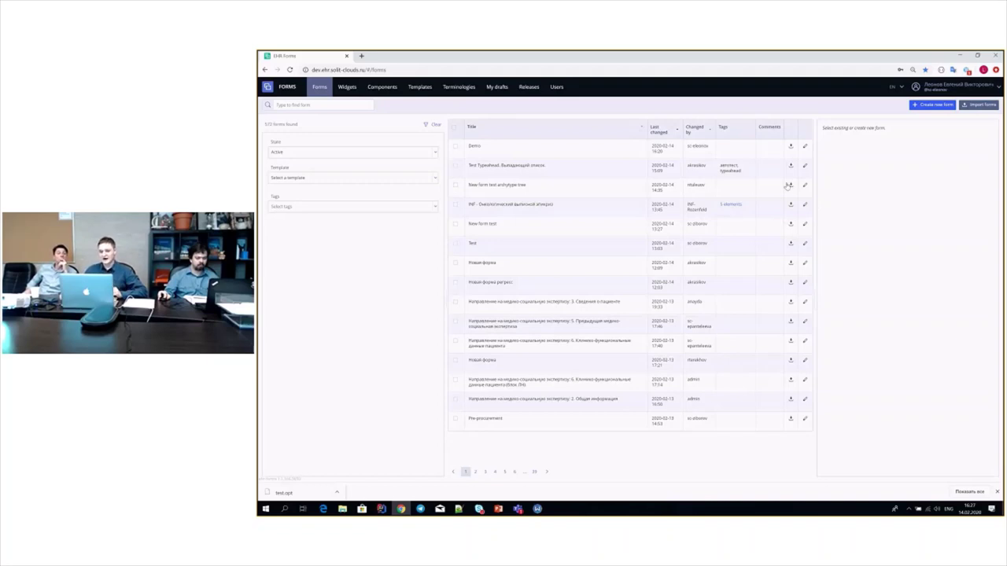
- Start a new form and give it the title 'Demo'
left_click(932, 106)
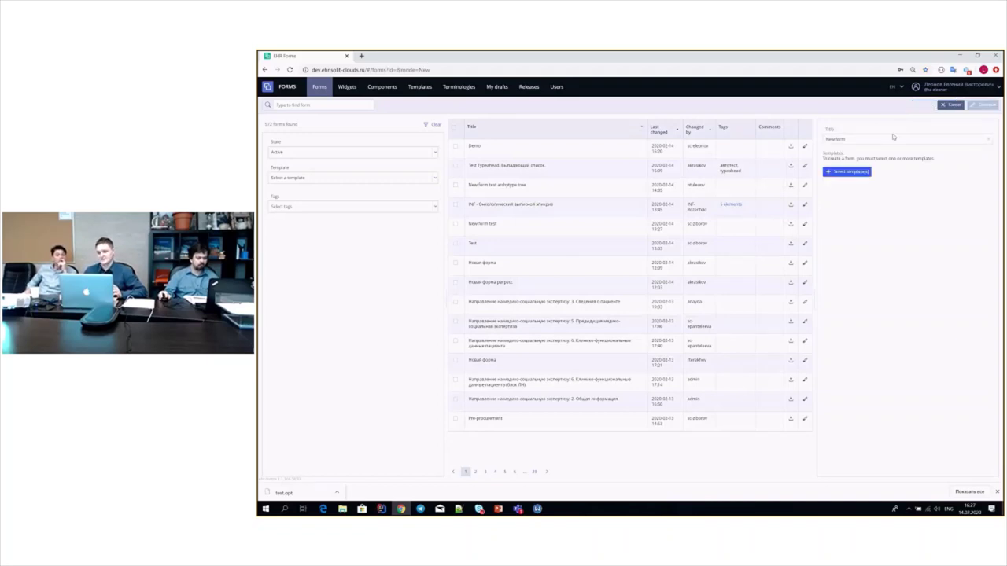
left_click_drag(887, 139, 825, 138)
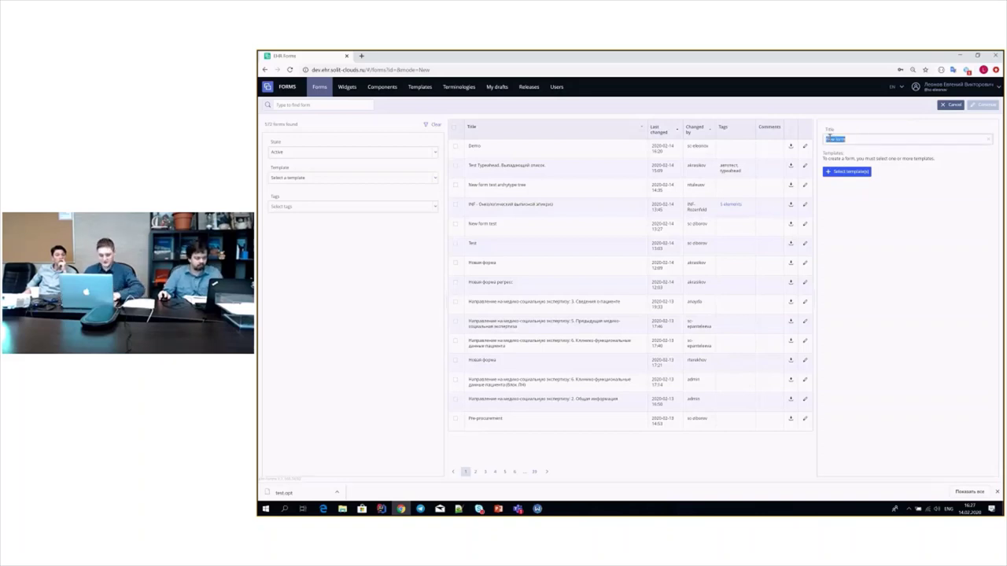
type("Demo")
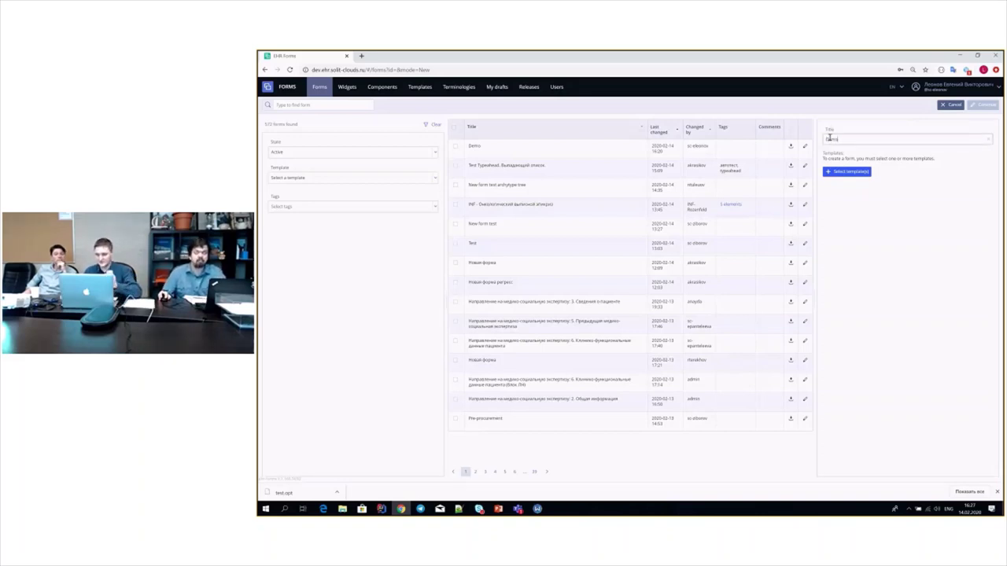
- Attach one template from the template list to the Demo form
left_click(851, 173)
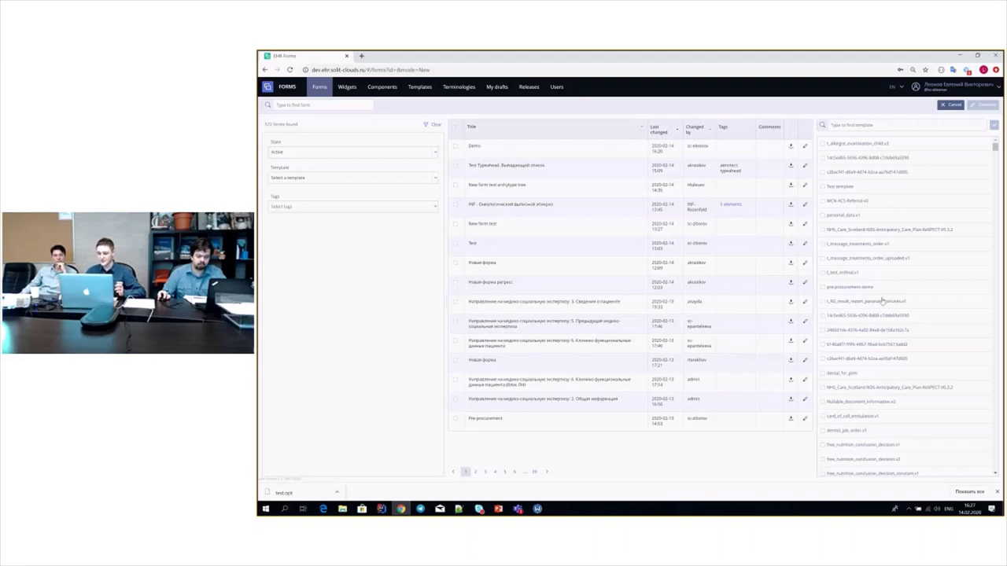
left_click(823, 344)
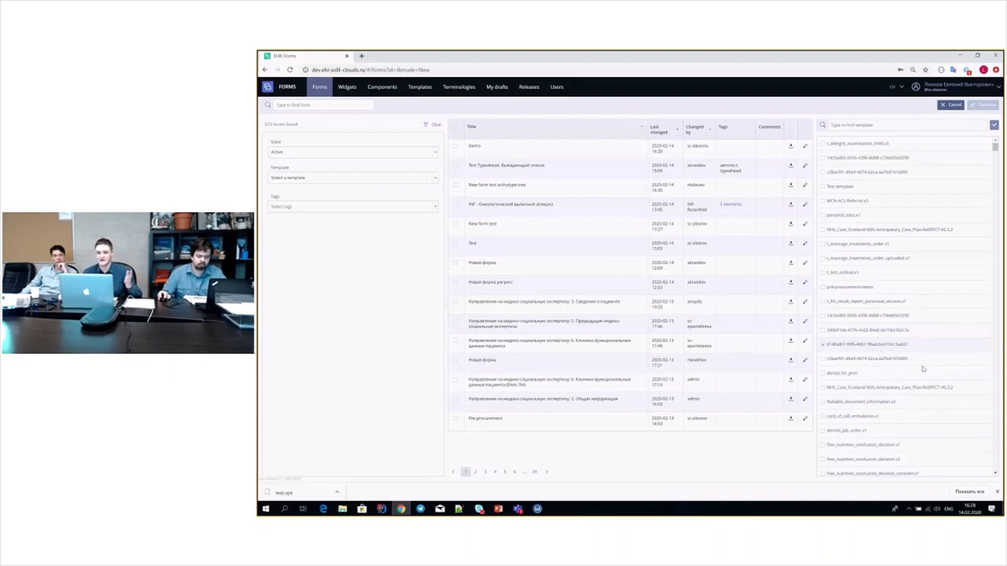
scroll(923, 368, "down", 3)
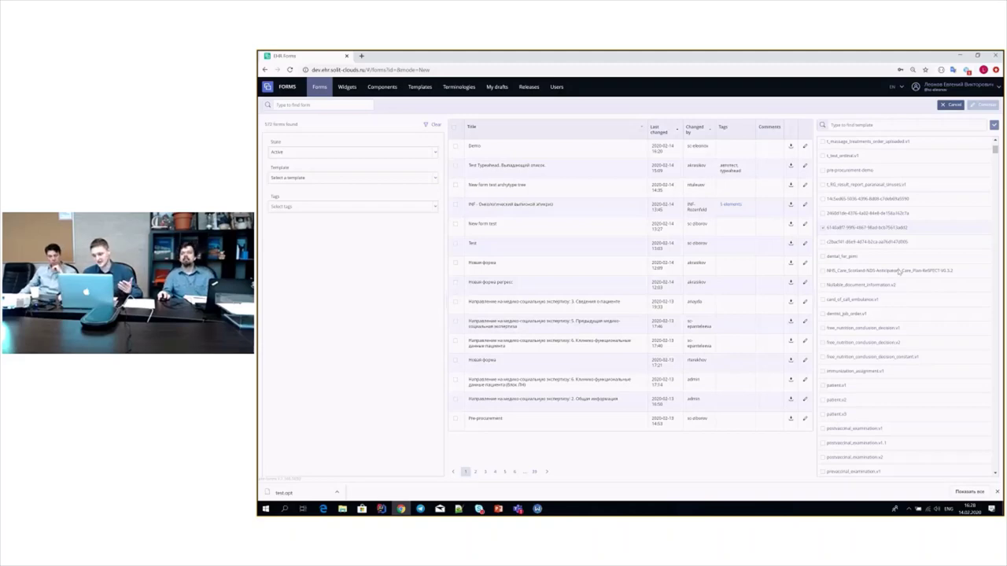
scroll(881, 338, "down", 3)
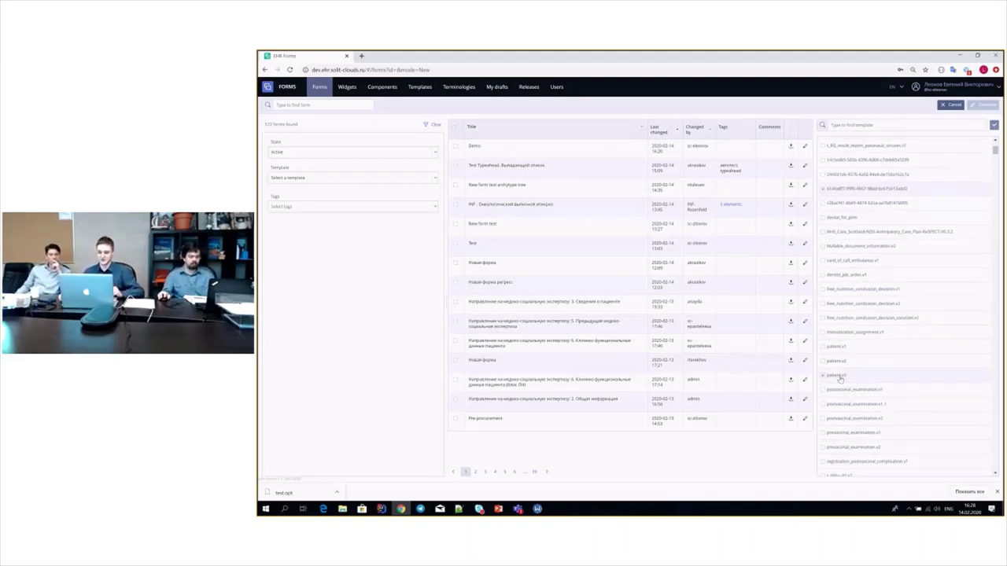
scroll(904, 362, "up", 5)
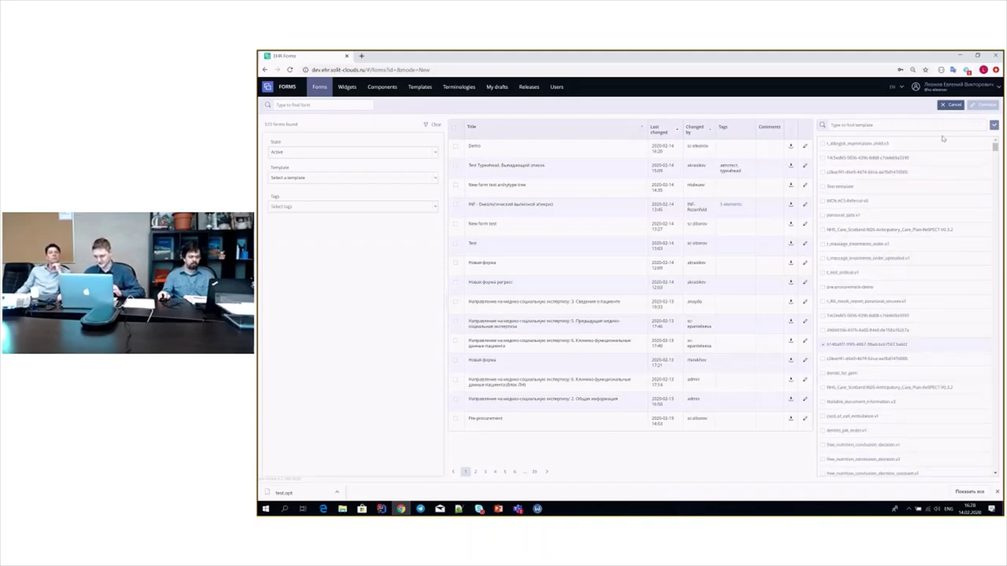
left_click(994, 125)
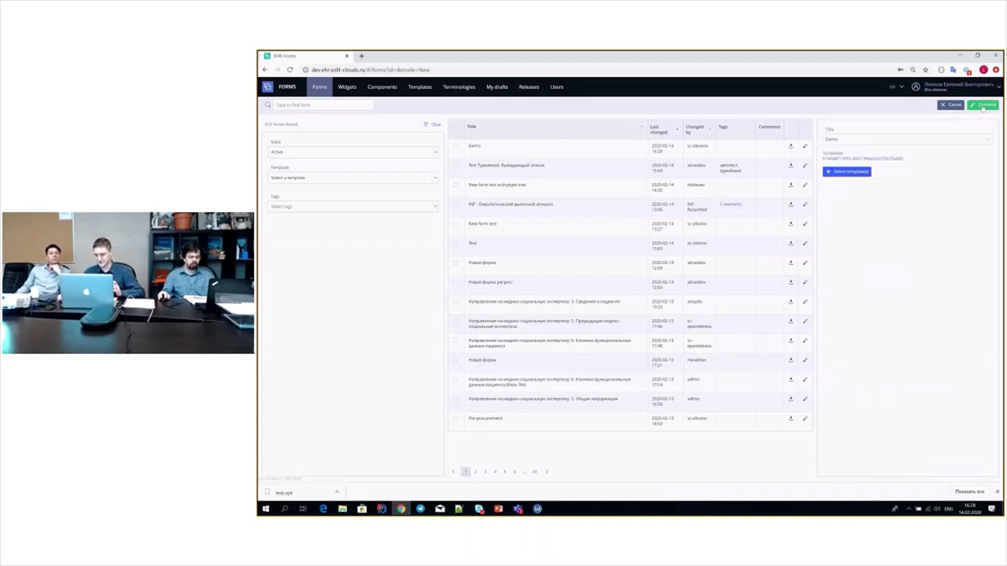
- Create the Demo form and open it in the form editor
left_click(982, 105)
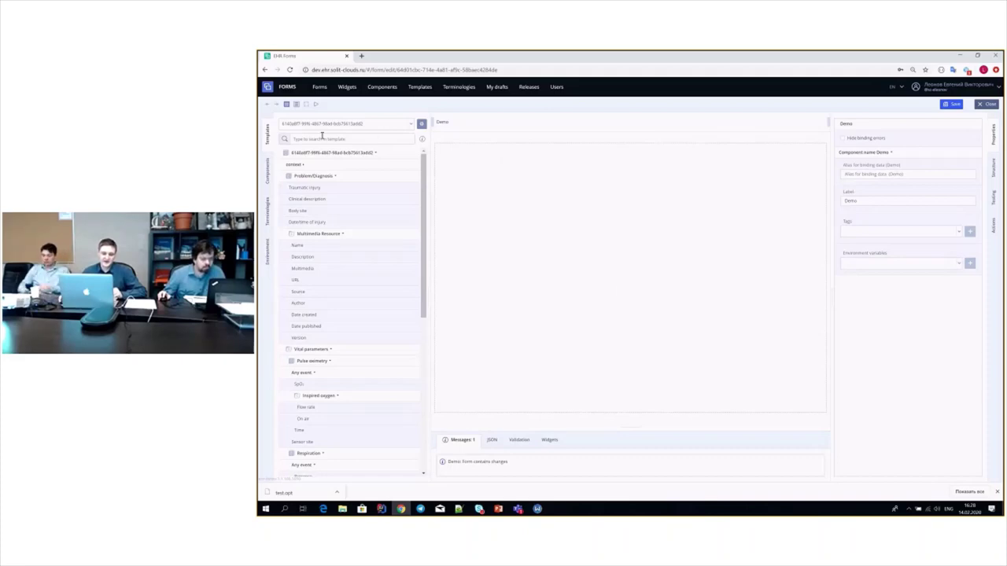
scroll(338, 271, "down", 1)
scroll(331, 283, "down", 3)
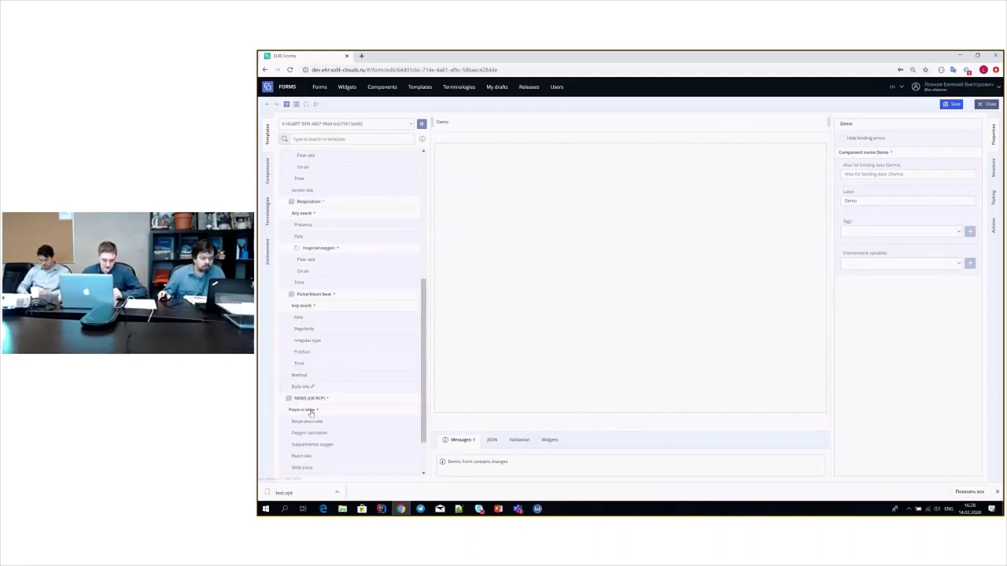
scroll(326, 377, "up", 4)
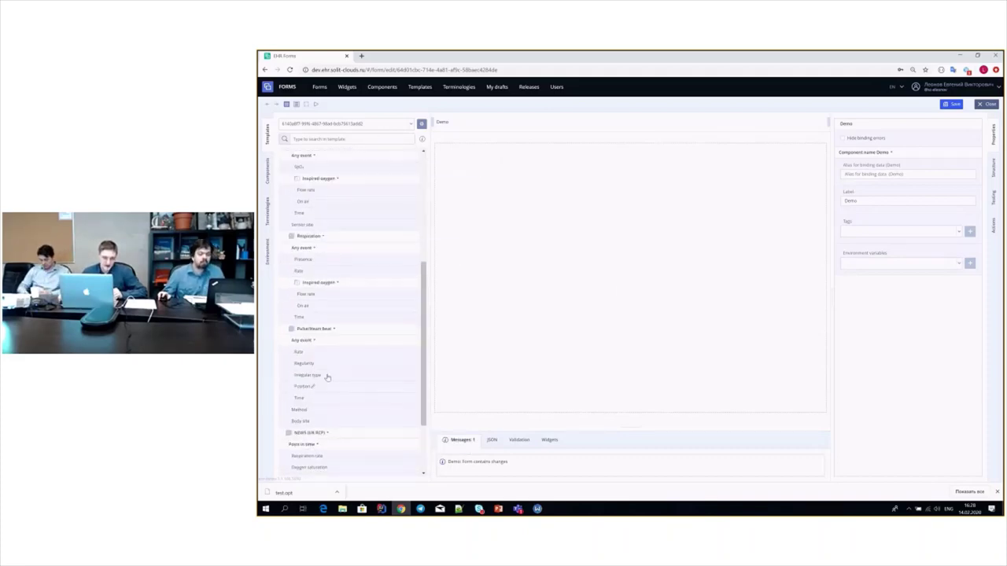
- Browse the Components and Terminologies lists, then return to the template's data tree
left_click(266, 169)
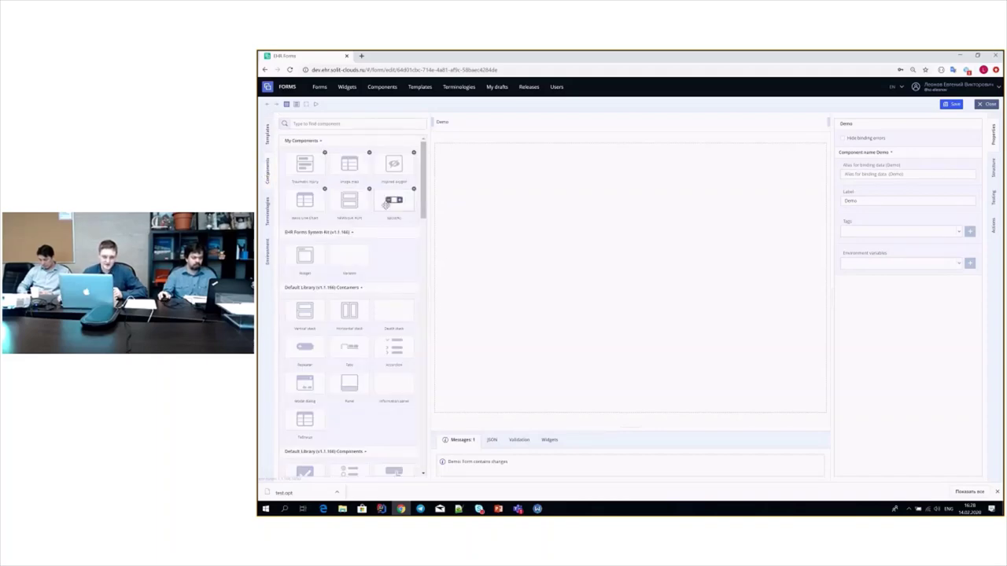
scroll(375, 169, "down", 10)
scroll(378, 227, "down", 10)
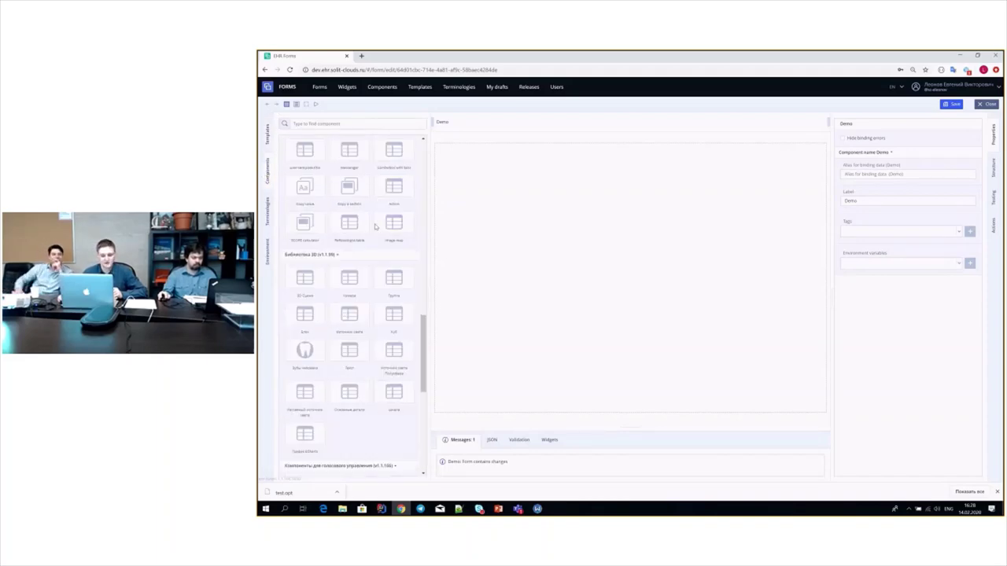
scroll(375, 227, "up", 12)
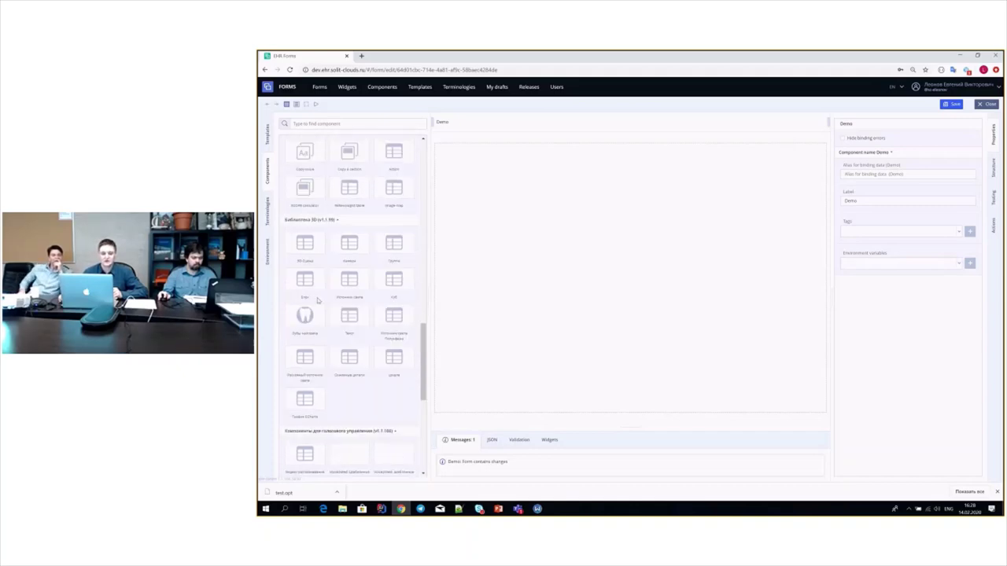
scroll(386, 270, "up", 10)
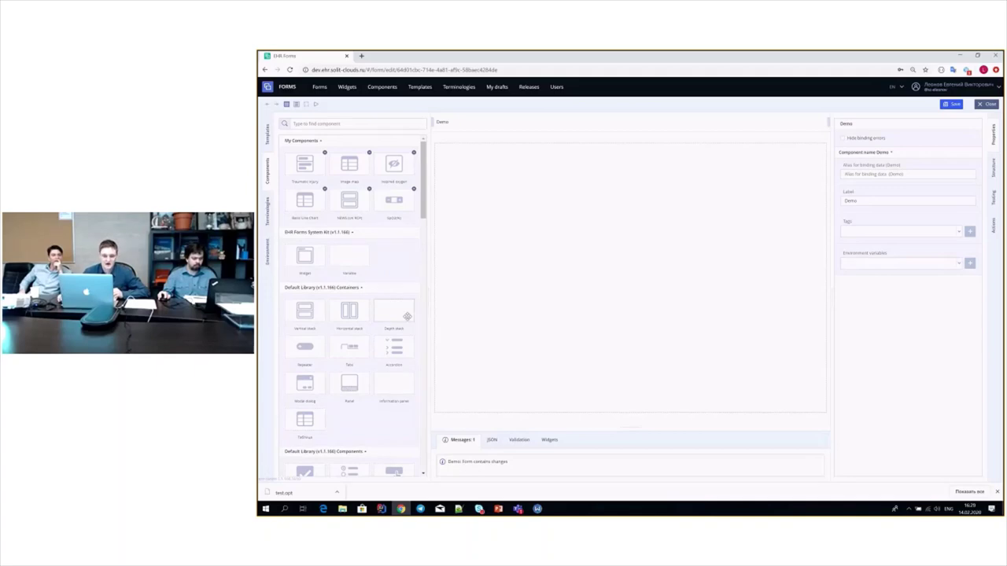
left_click(268, 211)
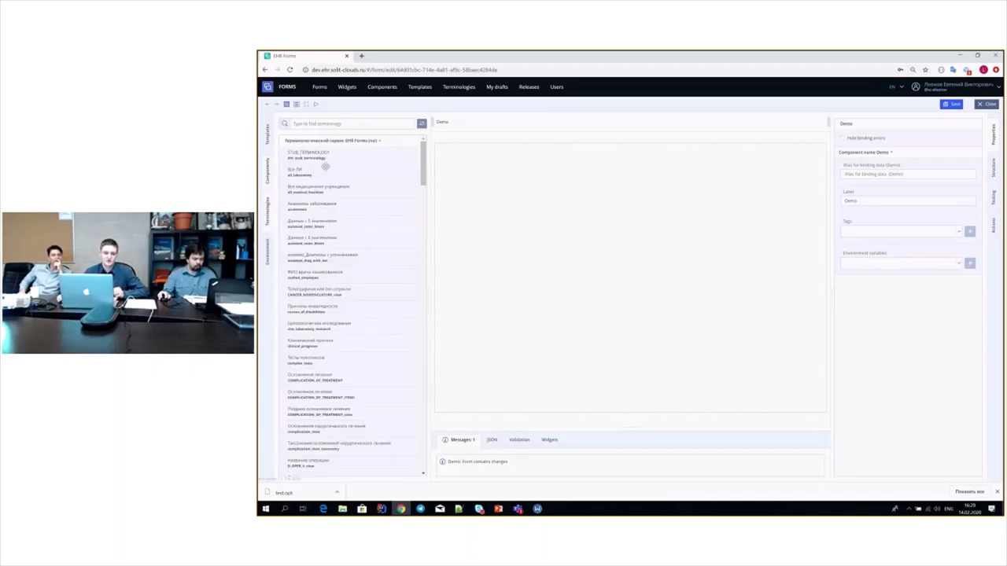
scroll(381, 243, "down", 3)
scroll(379, 246, "up", 3)
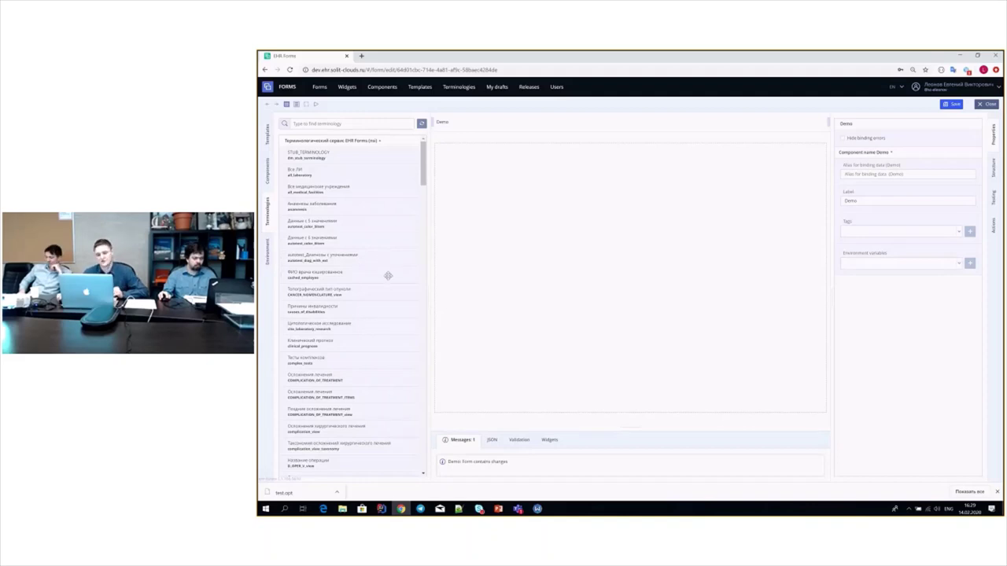
left_click(268, 137)
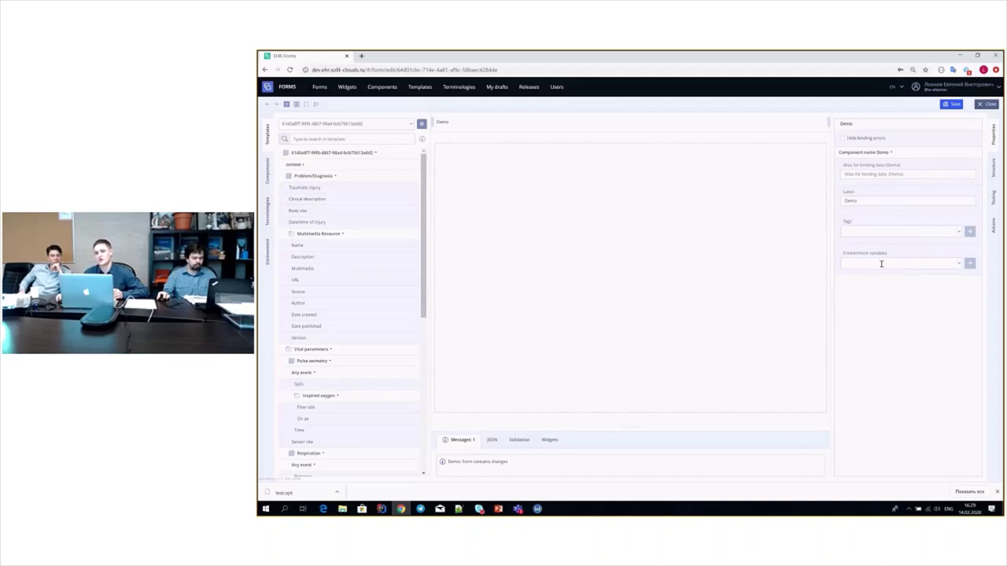
- Look through the form's structure and testing panels, then return to its properties
left_click(993, 176)
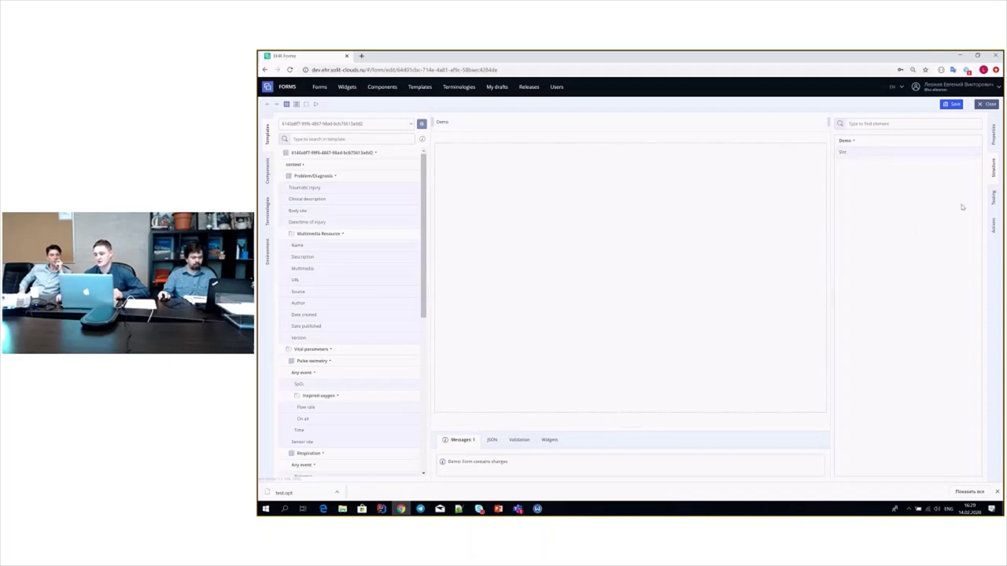
left_click(992, 199)
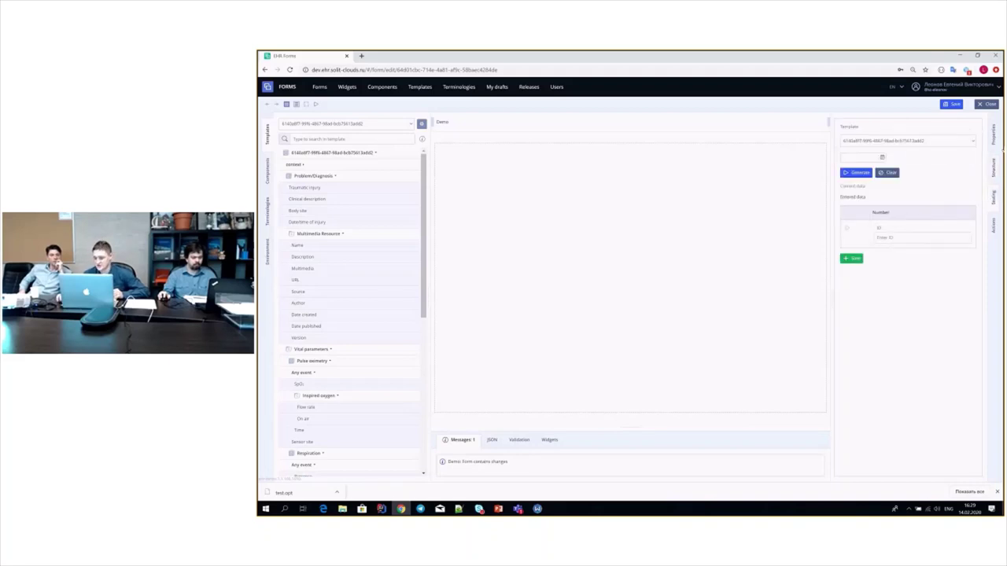
left_click(993, 135)
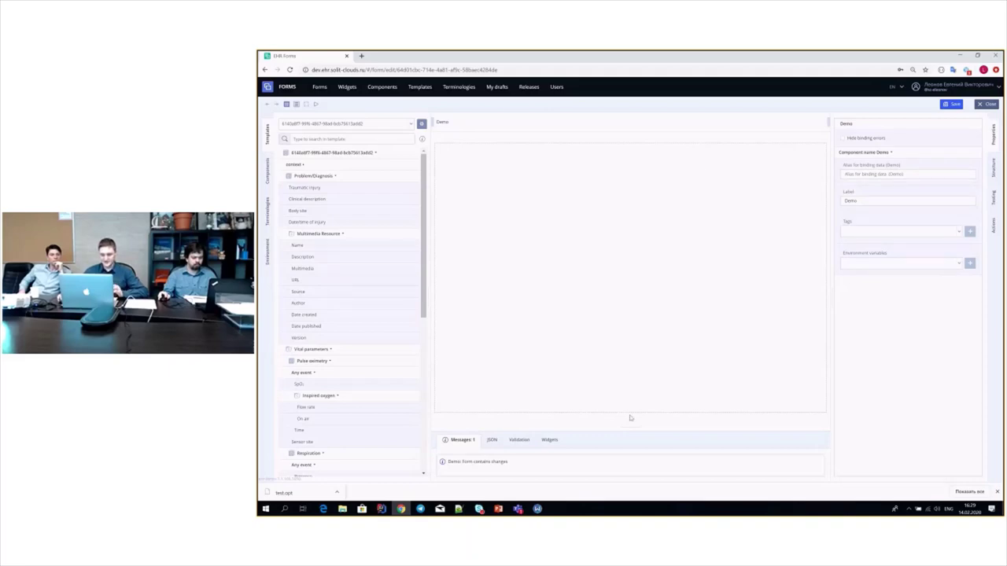
- Enlarge the messages area below the canvas and view the form's JSON data
left_click_drag(626, 426, 637, 305)
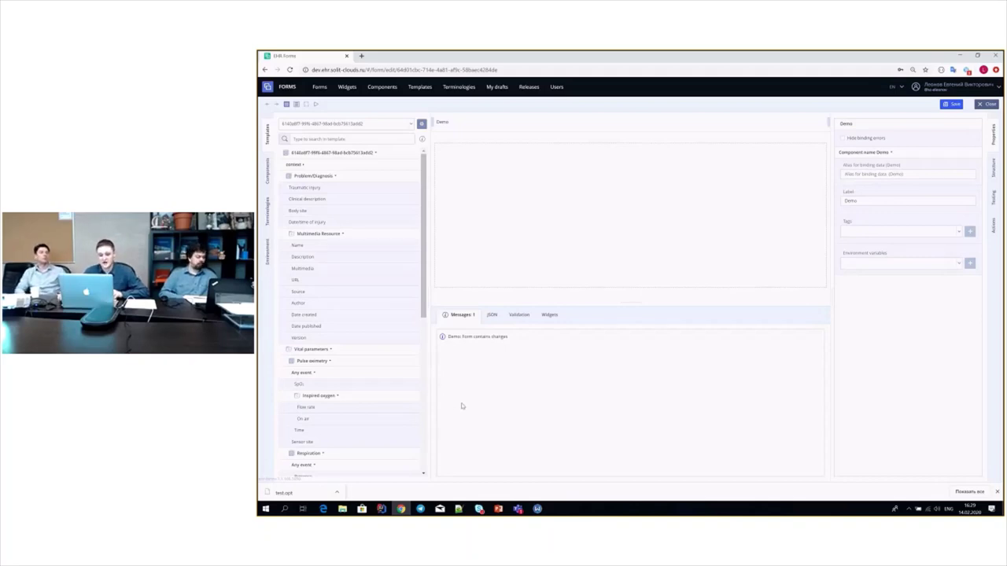
left_click(492, 315)
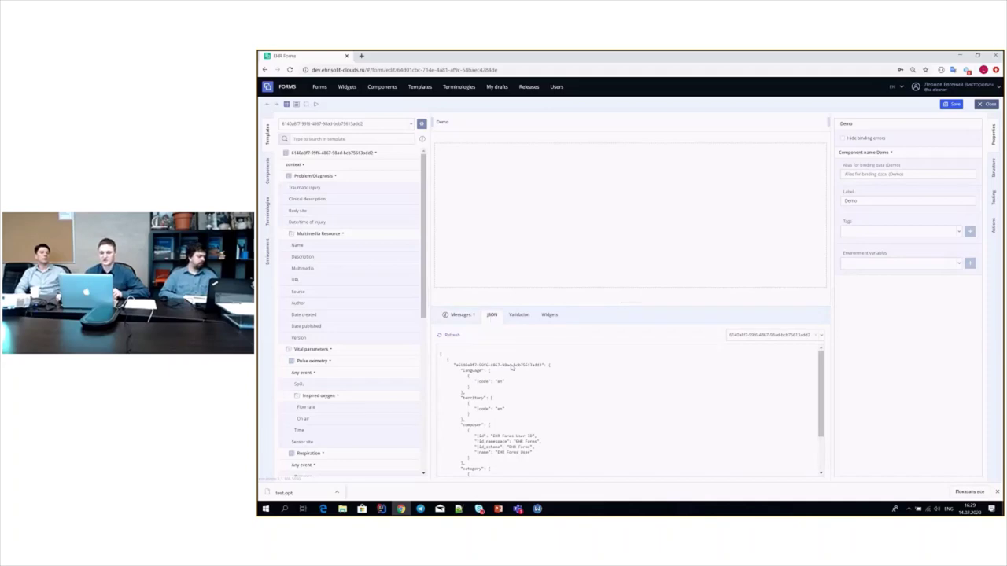
scroll(512, 366, "down", 3)
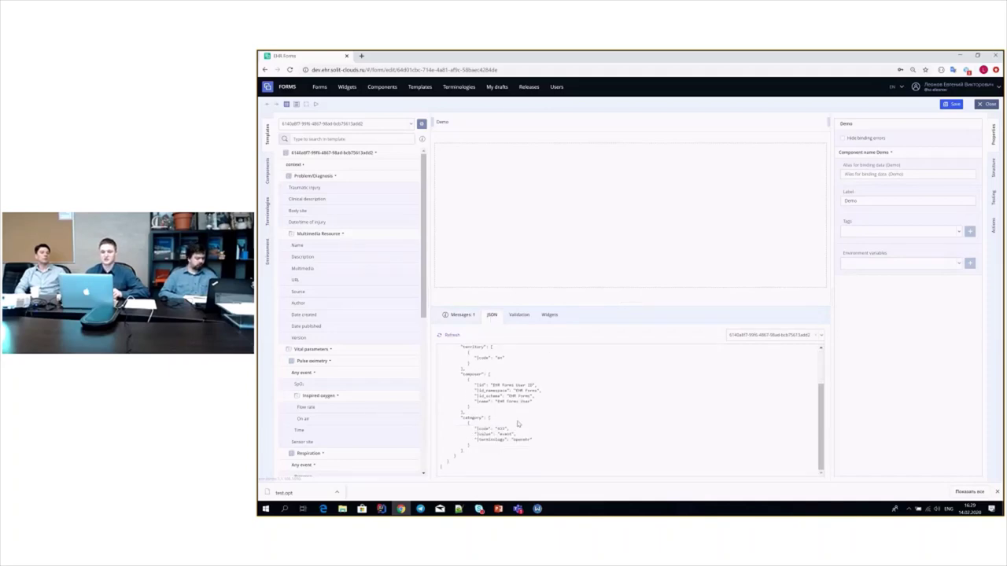
scroll(523, 427, "up", 3)
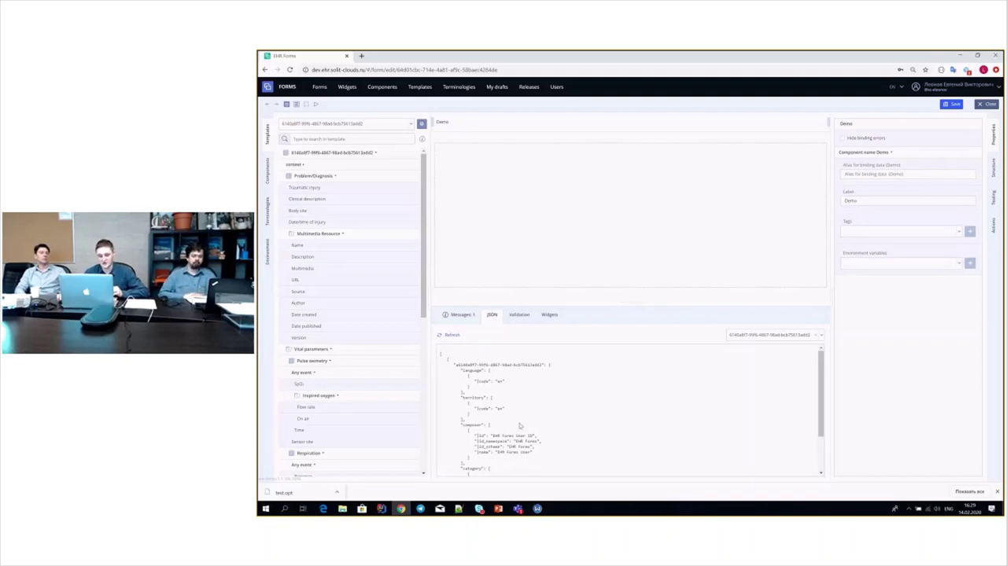
- Enlarge the lower output panel showing JSON, with the components library listed beside it
left_click(518, 316)
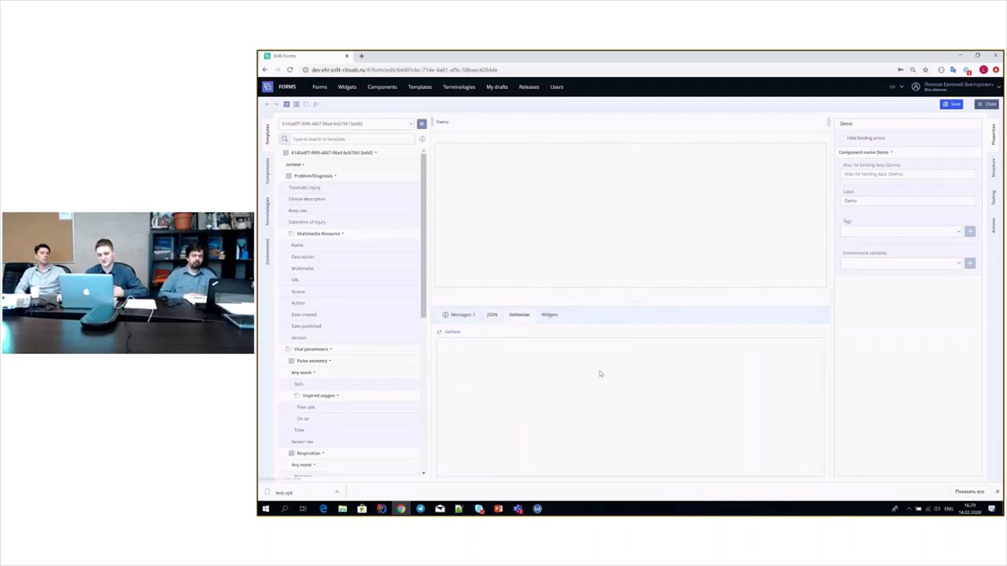
left_click_drag(620, 312, 625, 399)
left_click(492, 405)
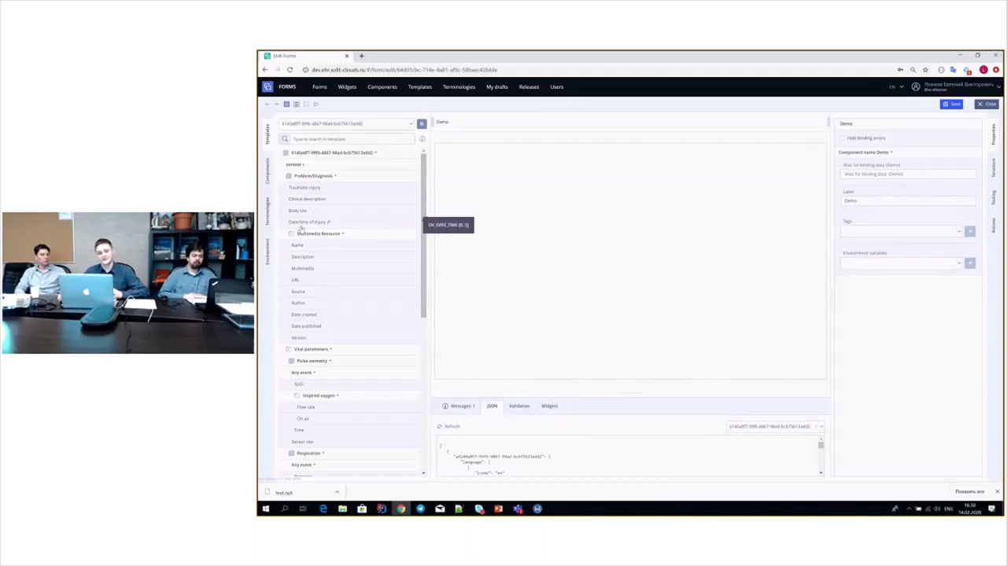
left_click(266, 171)
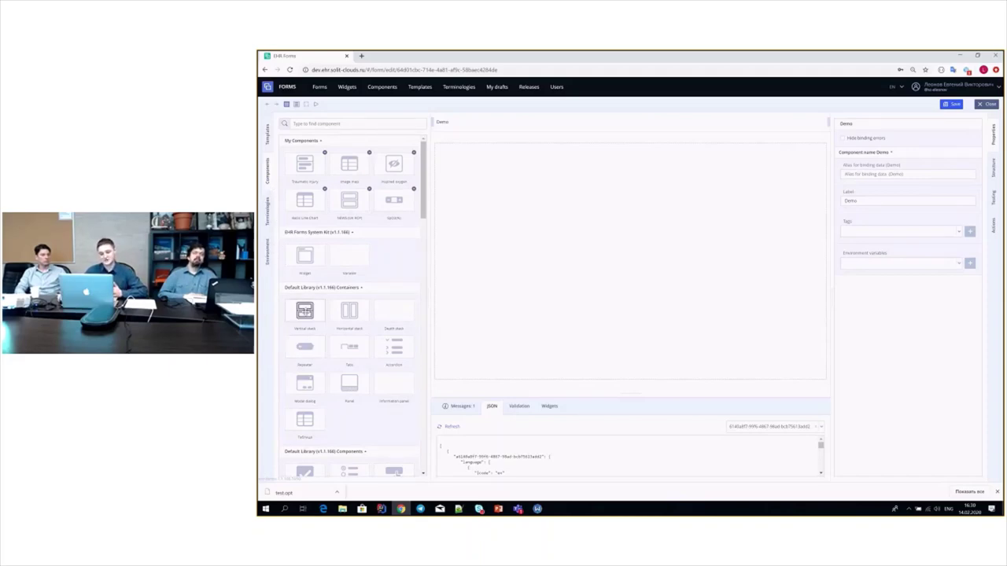
- Add a vertical stack container to the empty form and give it slots
left_click_drag(305, 310, 536, 231)
left_click(484, 140)
left_click(484, 141)
left_click(484, 142)
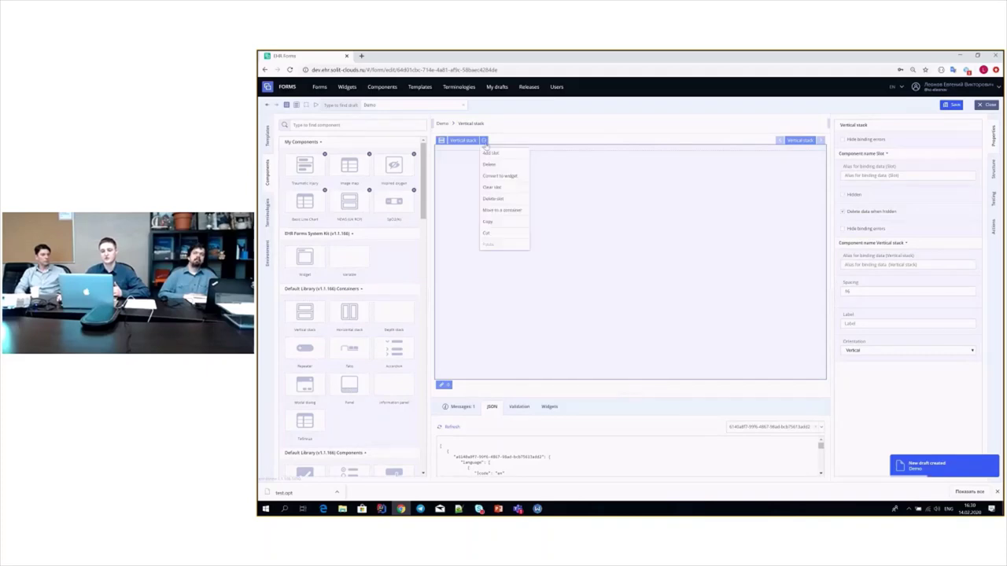
left_click(489, 153)
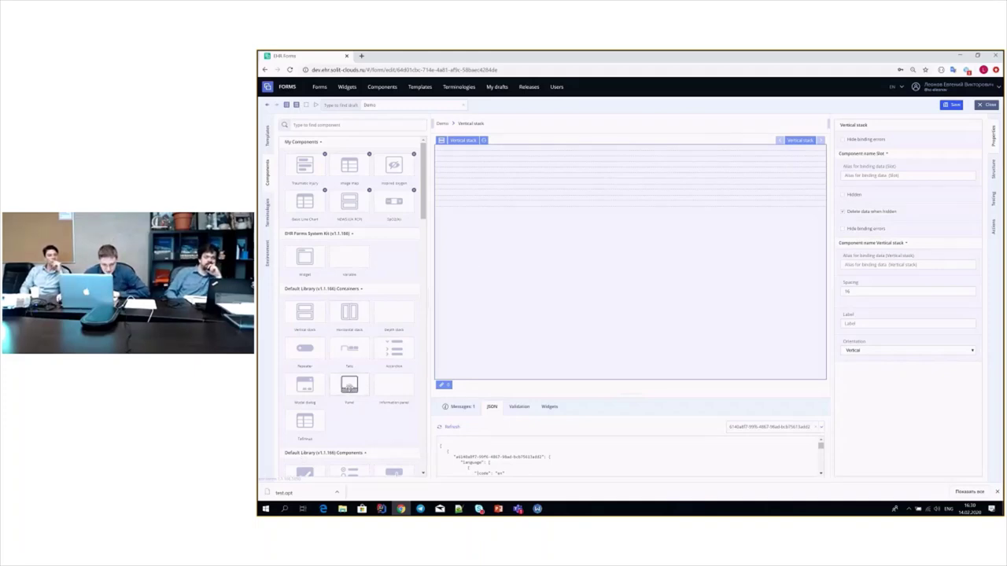
- Fill the stack with a Checkbox, Text field, Date field and Radio button, then select the Text field
scroll(349, 385, "down", 2)
left_click_drag(304, 320, 512, 154)
left_click_drag(349, 357, 505, 164)
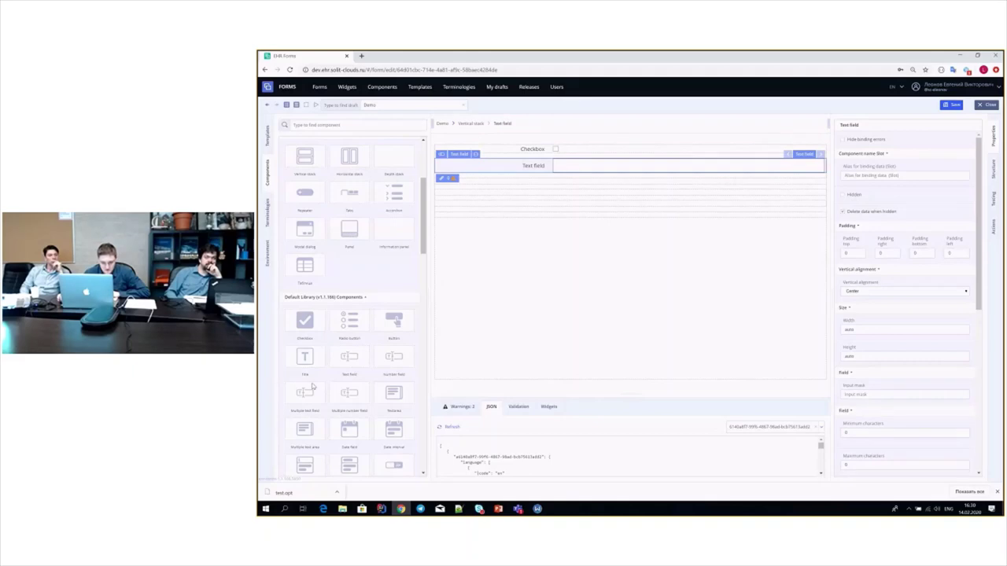
scroll(346, 354, "down", 1)
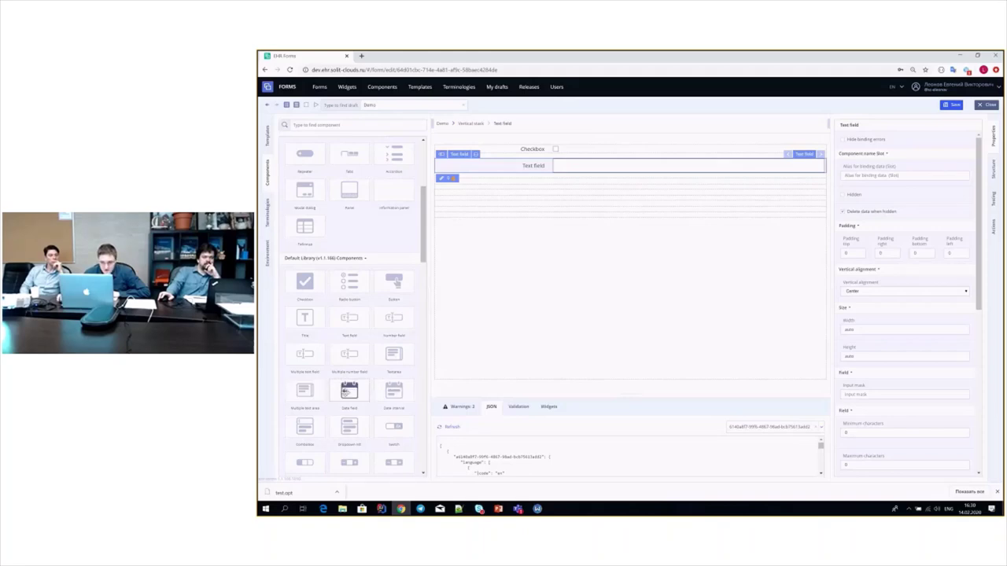
left_click_drag(349, 390, 545, 186)
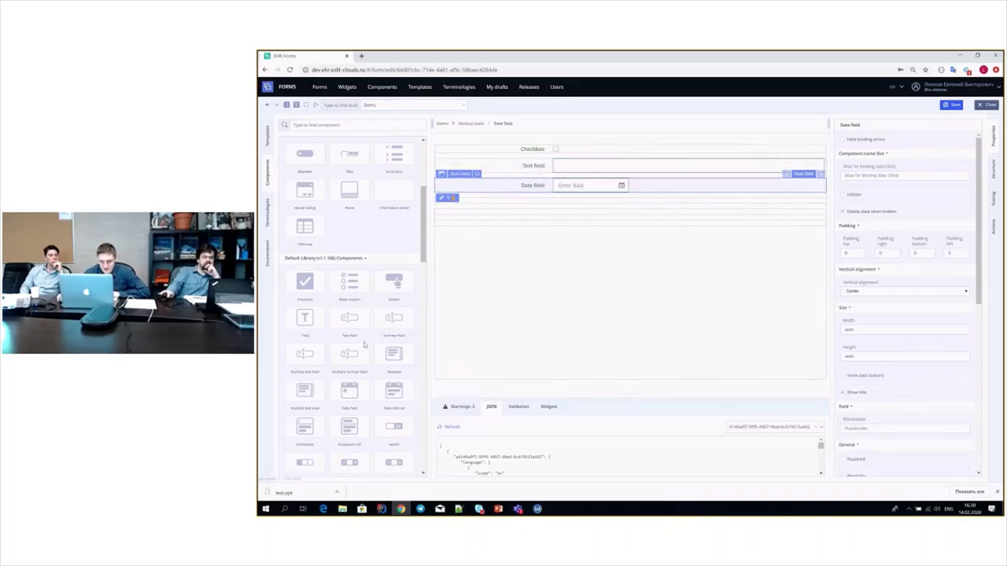
left_click_drag(350, 281, 572, 204)
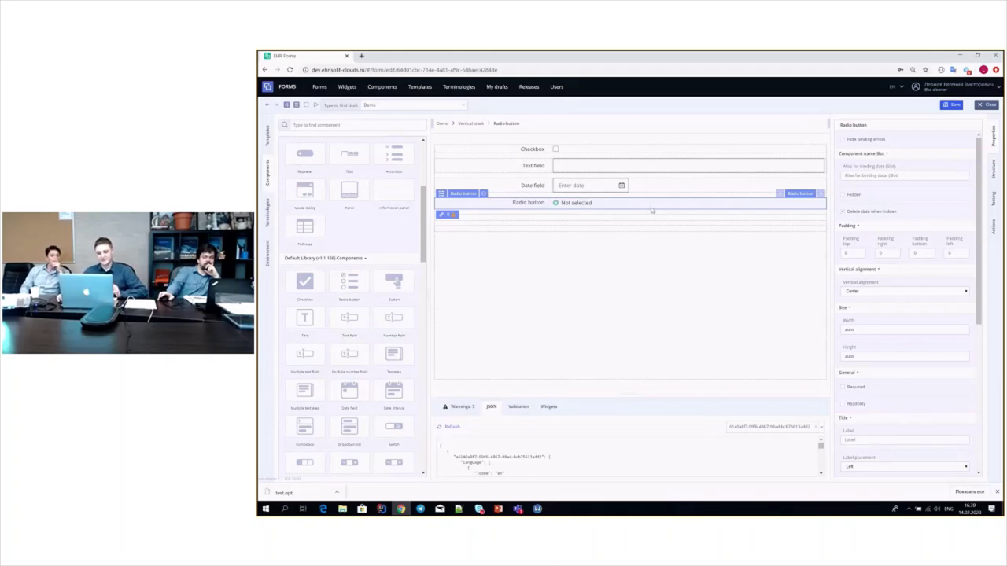
left_click(507, 167)
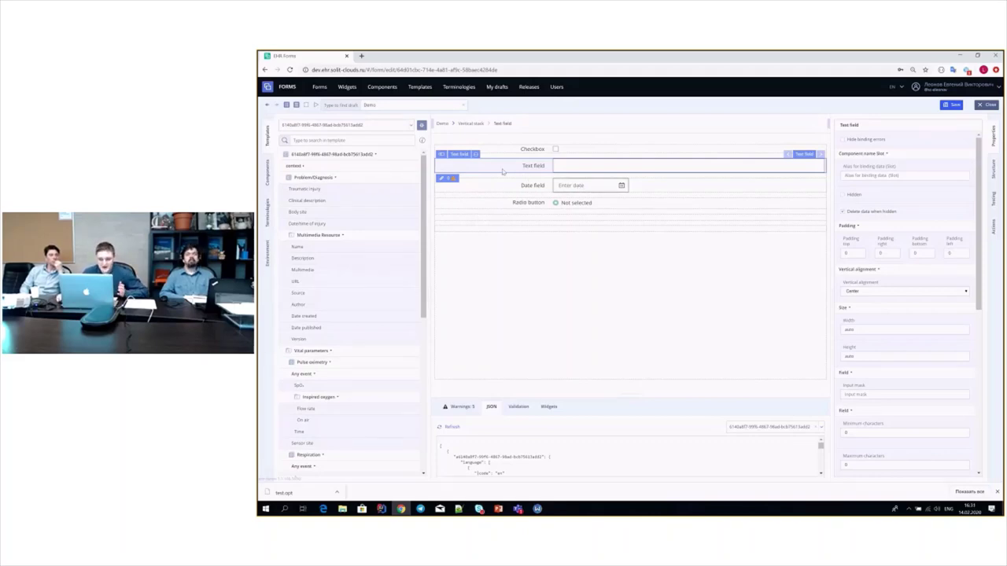
- Bind the Text field to the Problem/Diagnosis Clinical description value
left_click(450, 179)
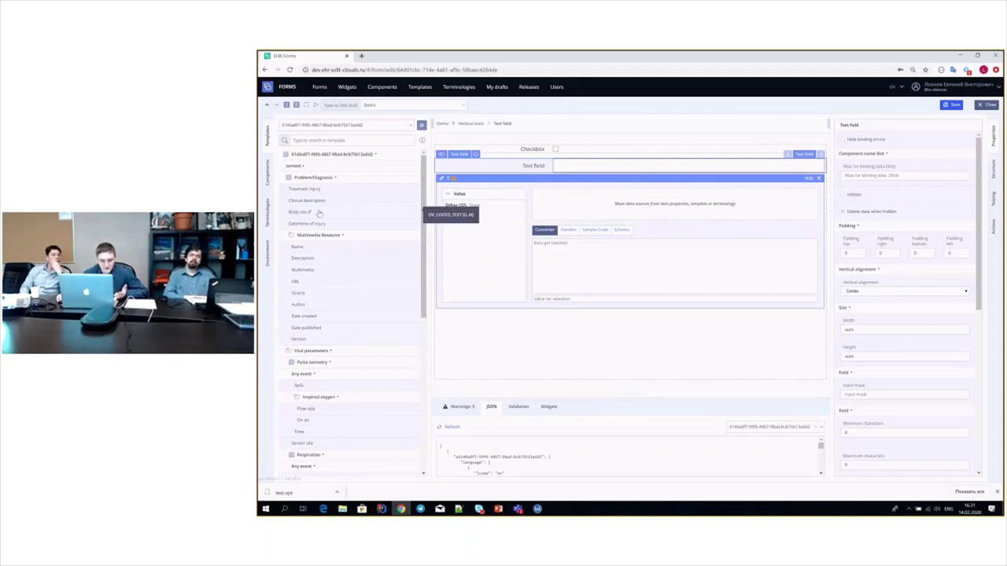
mouse_move(331, 203)
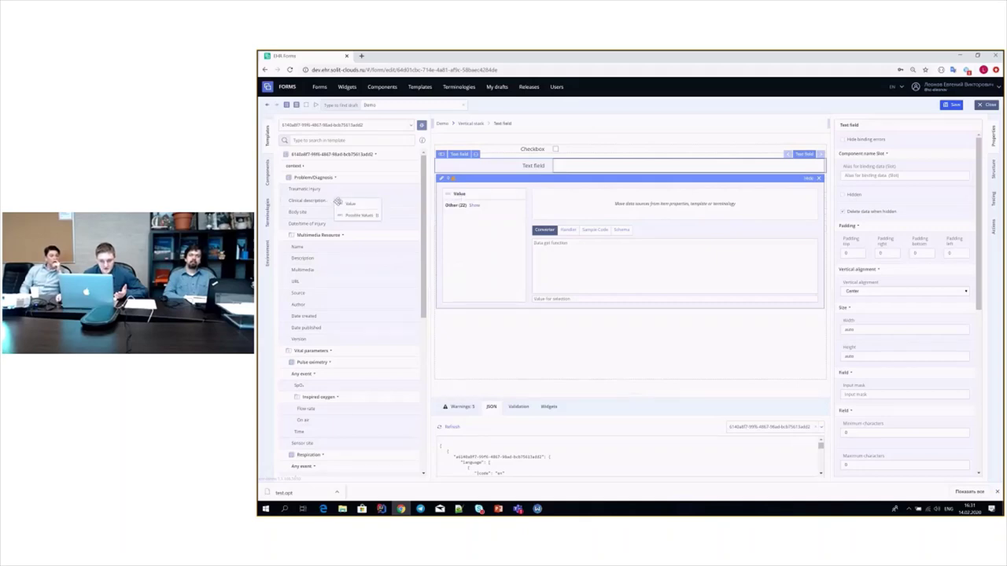
left_click_drag(338, 202, 541, 200)
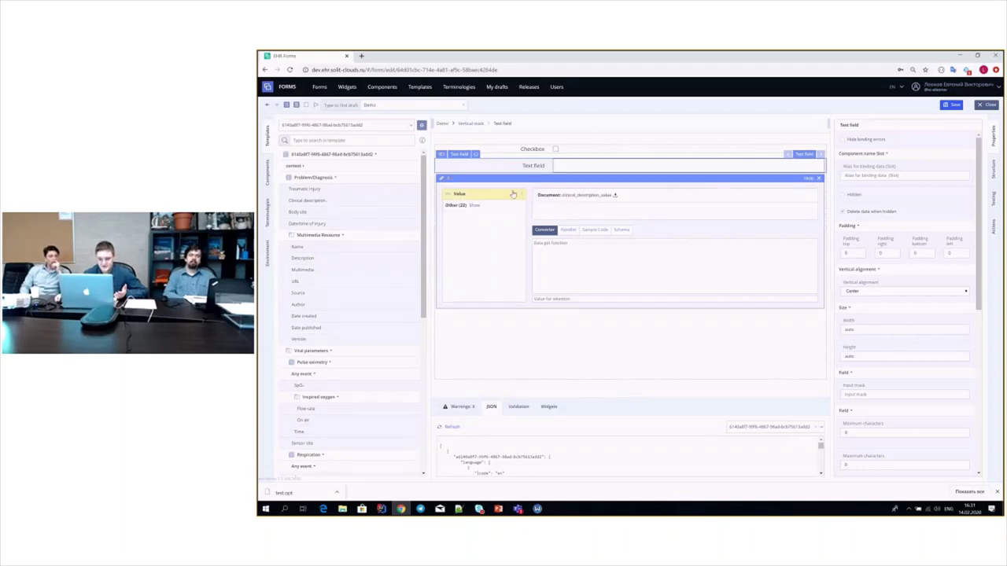
left_click(819, 180)
- Enter test123 in the Text field and confirm it as clinical_description in the JSON
left_click(661, 163)
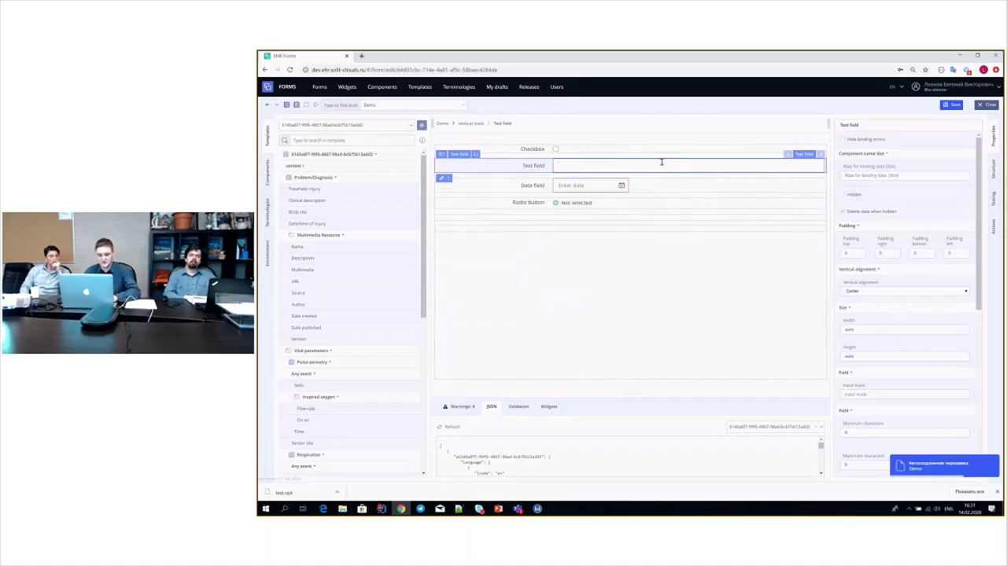
type("test")
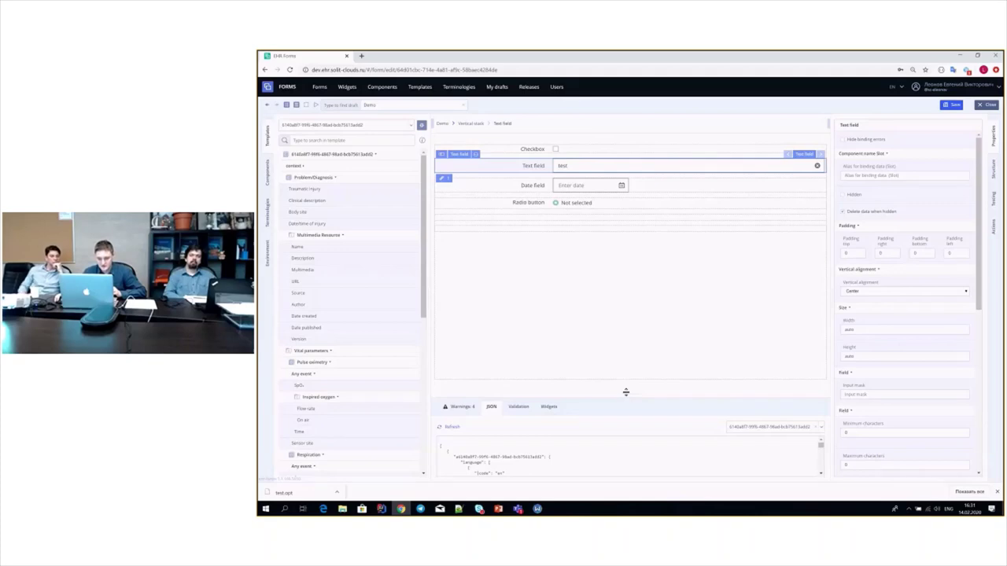
left_click_drag(634, 385, 621, 209)
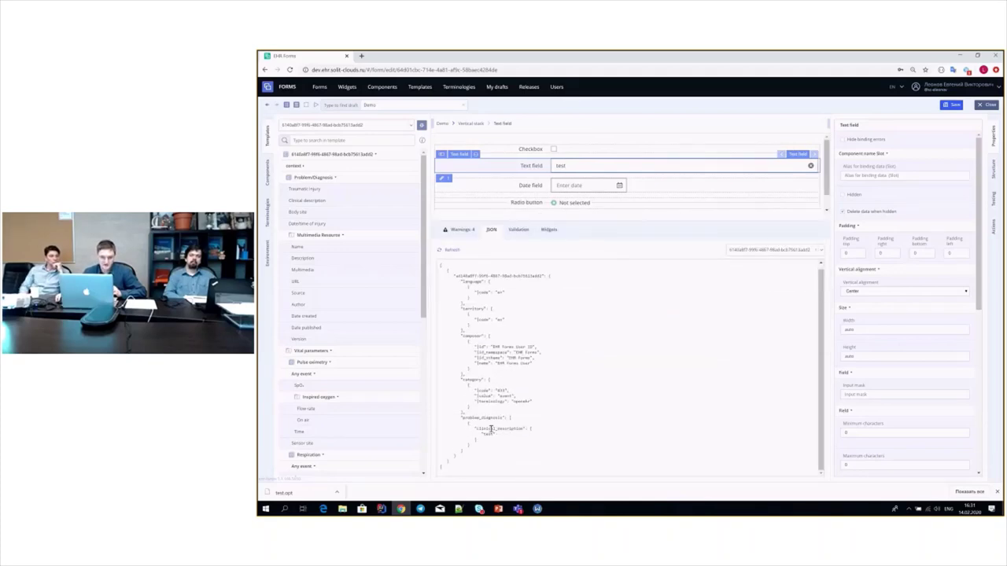
left_click(588, 167)
type("3")
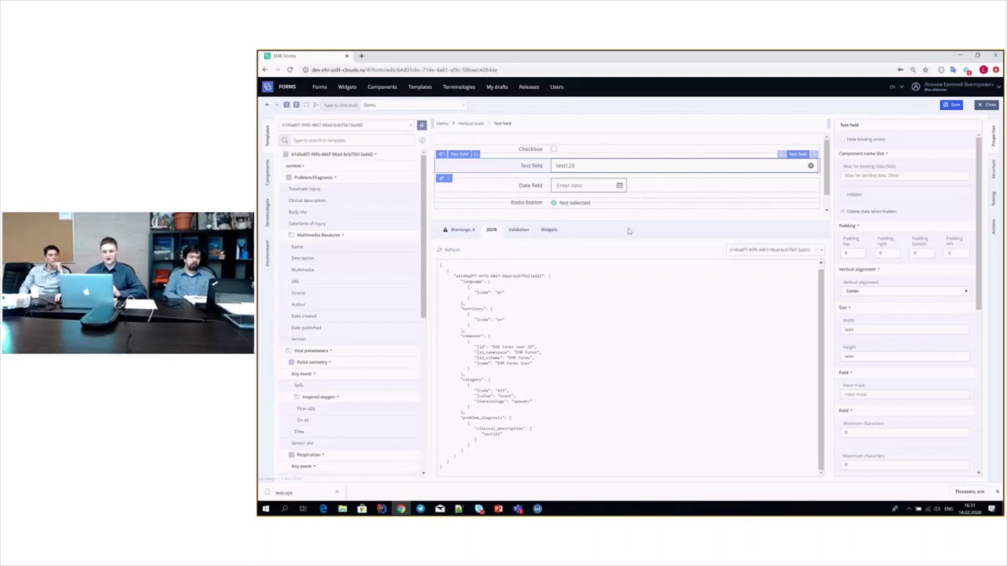
left_click_drag(627, 227, 659, 350)
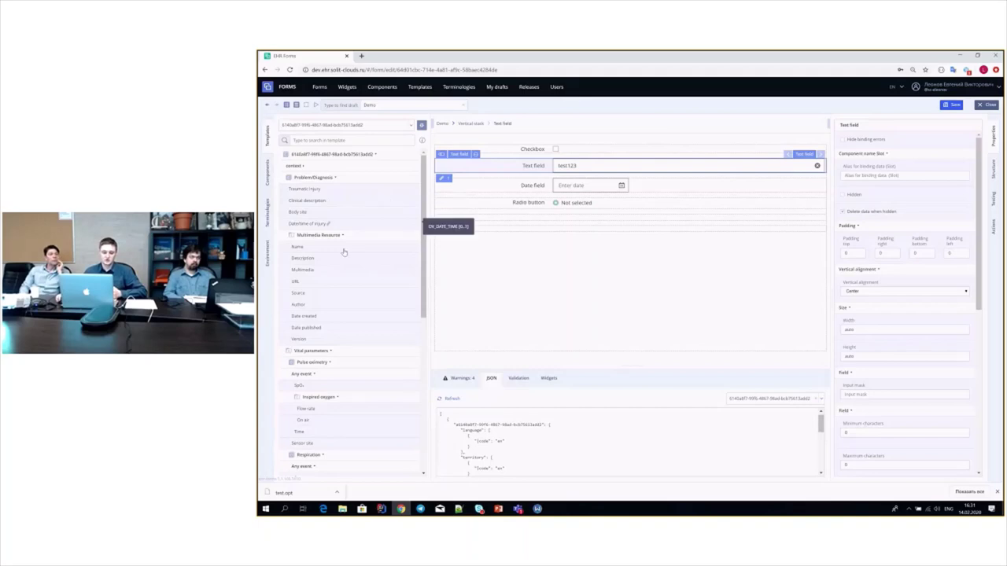
scroll(394, 309, "down", 1)
scroll(394, 309, "down", 5)
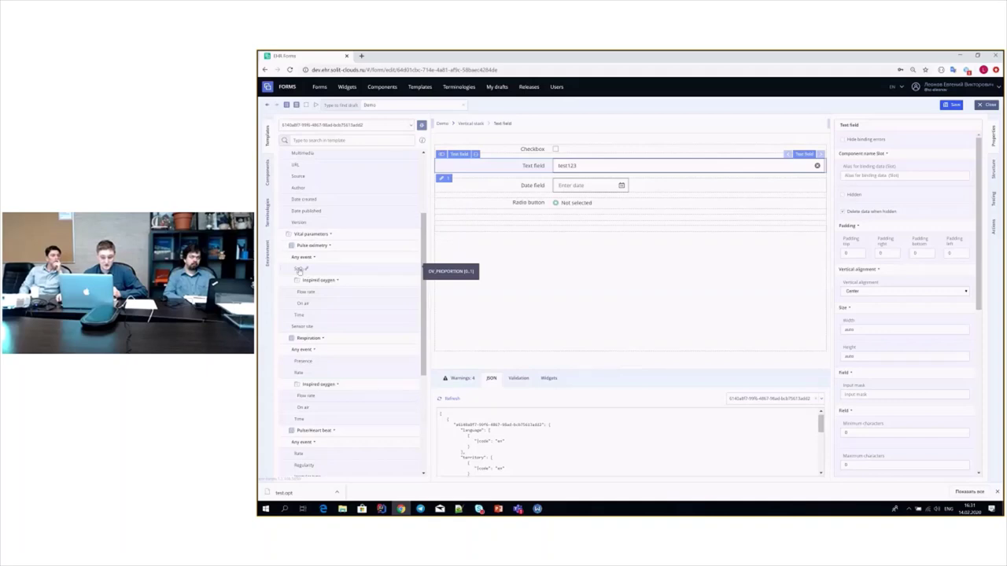
- Try the Flow rate field and Vital parameters section in the form, then select the vertical stack
left_click_drag(309, 295, 552, 225)
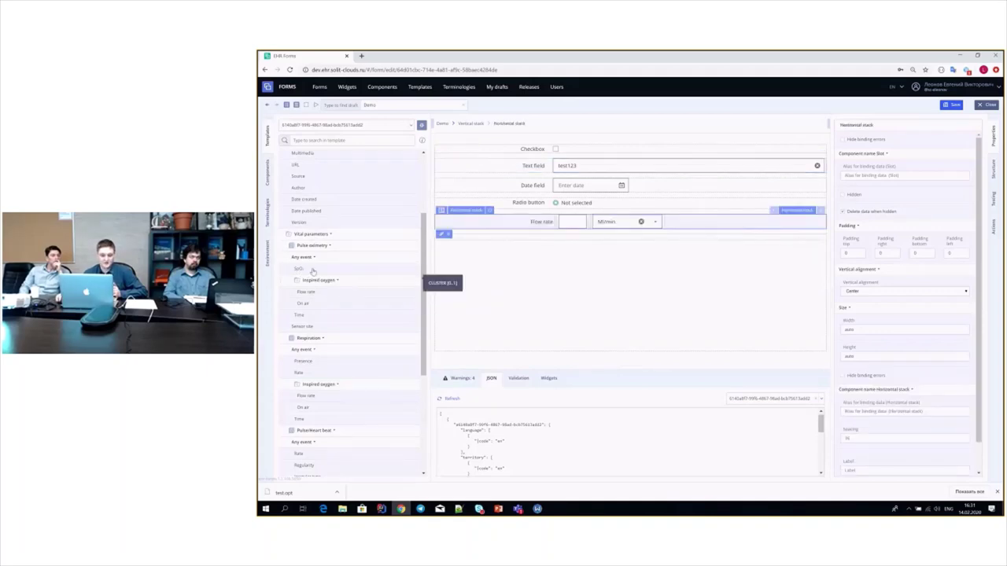
left_click_drag(313, 237, 565, 240)
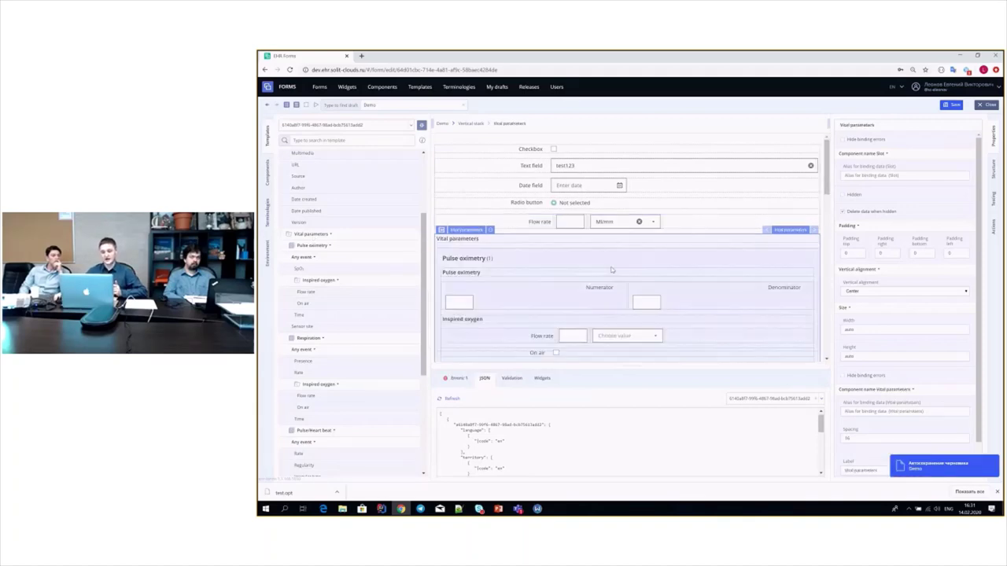
scroll(582, 291, "down", 10)
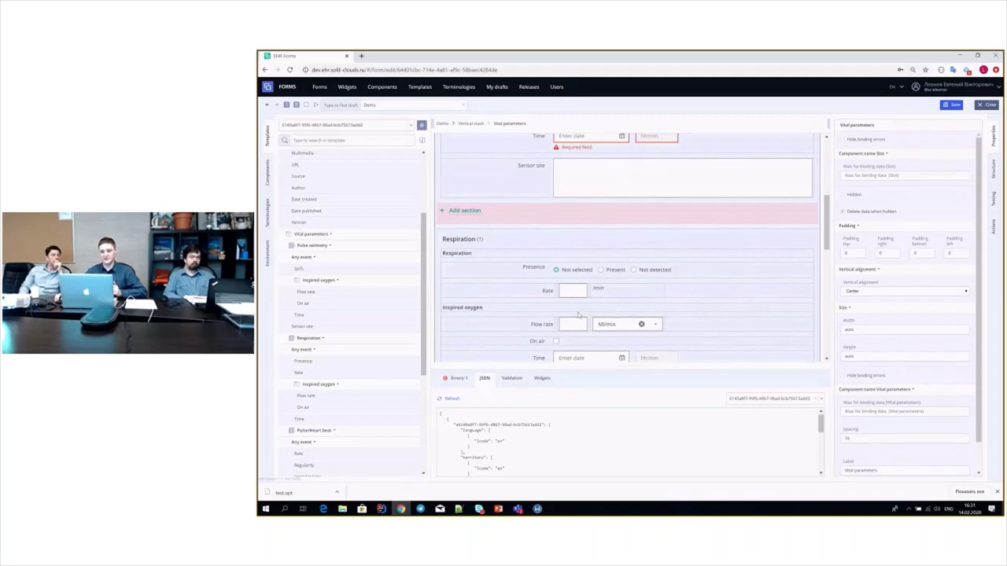
scroll(578, 315, "up", 8)
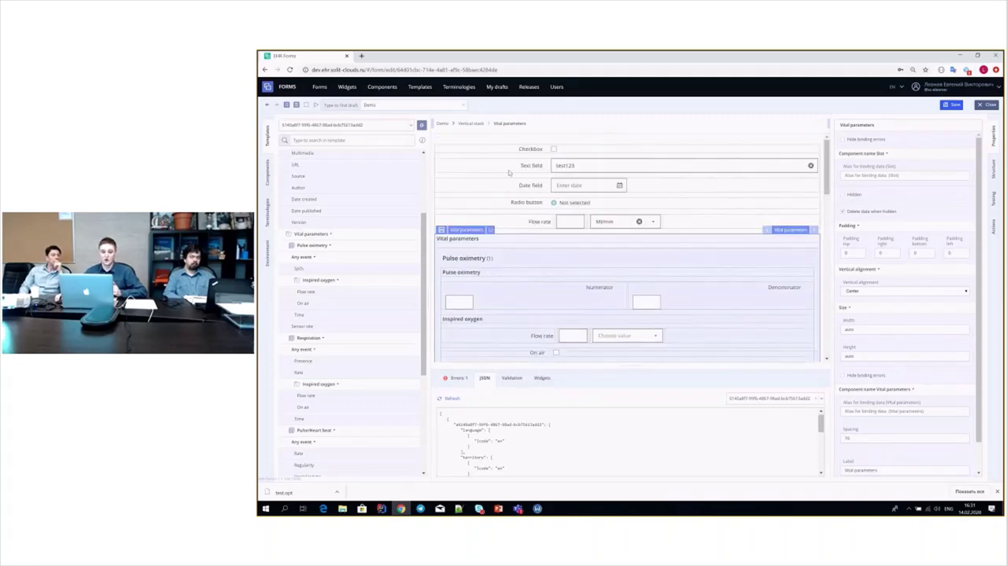
left_click(472, 124)
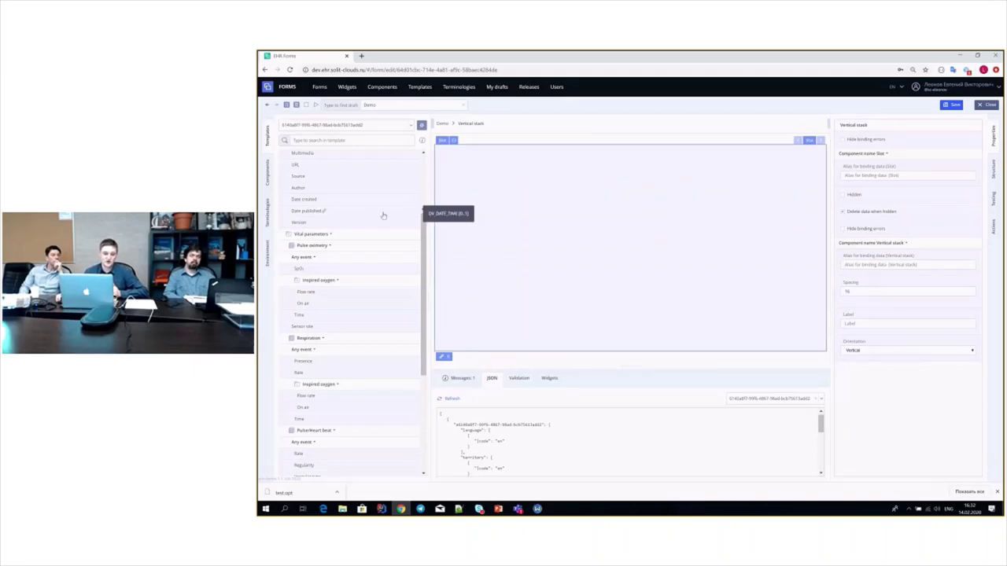
- Drop the whole composition as a navigation form and select the Problem/Diagnosis widget slot
scroll(383, 215, "up", 3)
left_click_drag(288, 155, 545, 209)
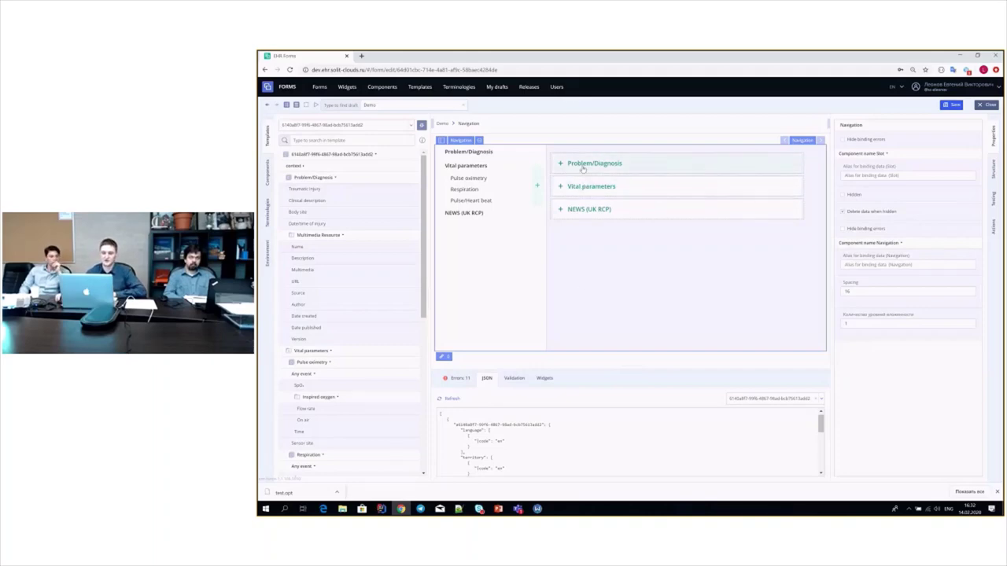
left_click(595, 163)
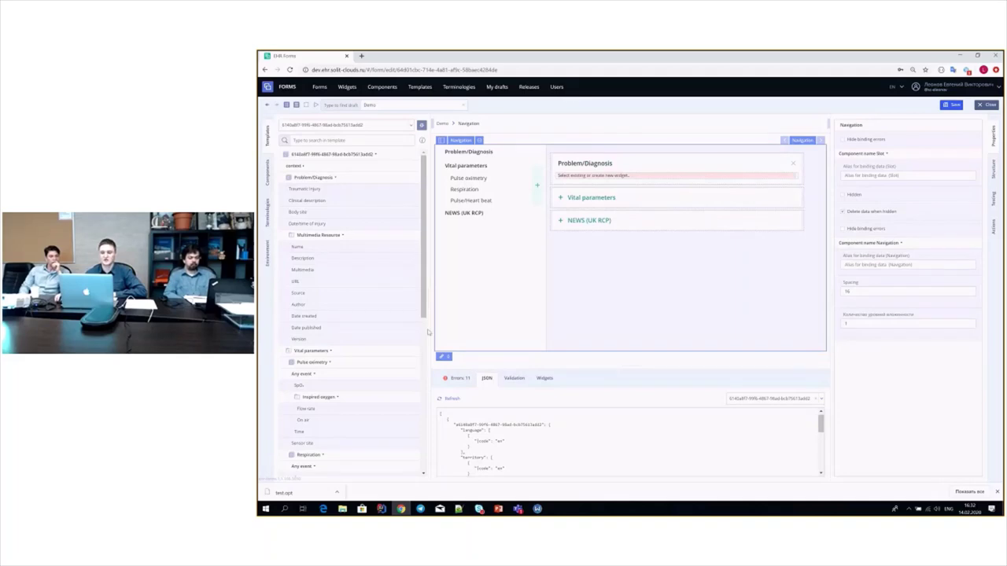
left_click(611, 178)
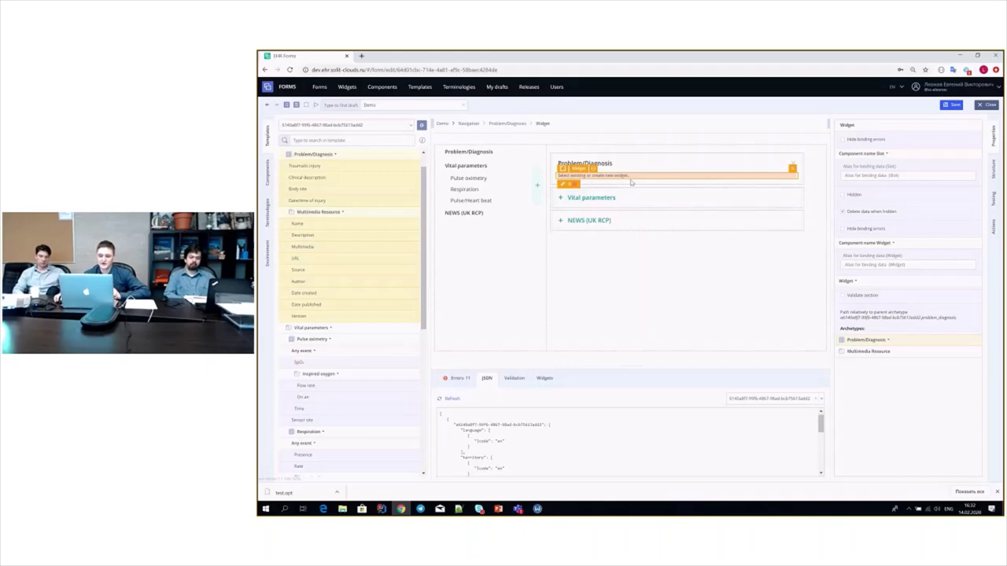
- Generate a widget for the Problem/Diagnosis block and list its saved widget versions
left_click(594, 169)
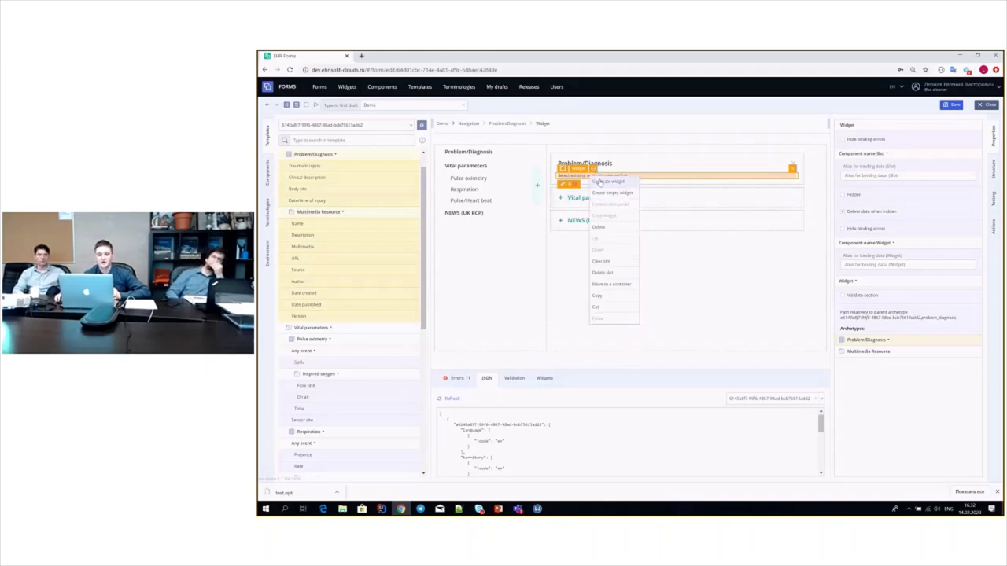
left_click(600, 181)
scroll(595, 233, "down", 5)
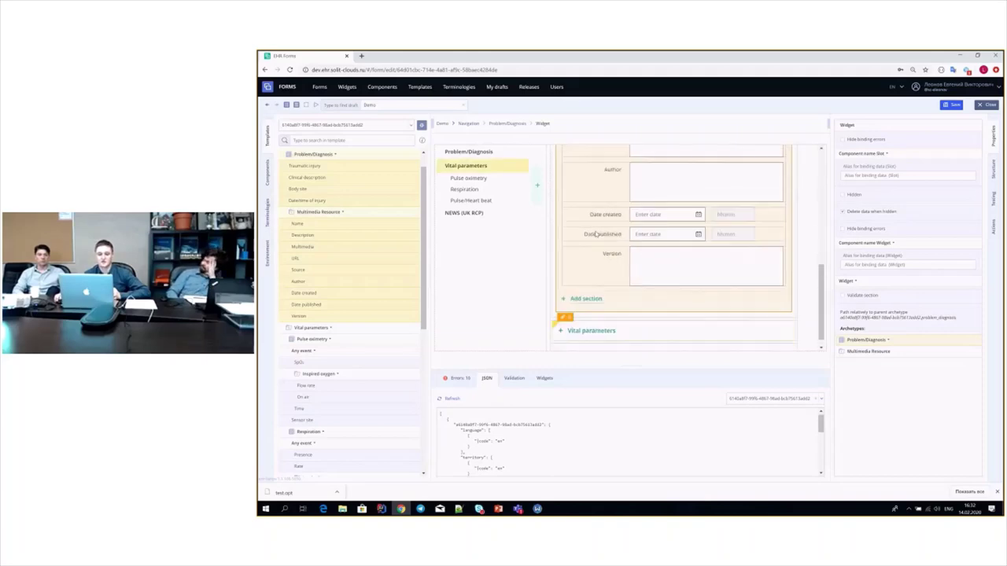
scroll(595, 233, "up", 5)
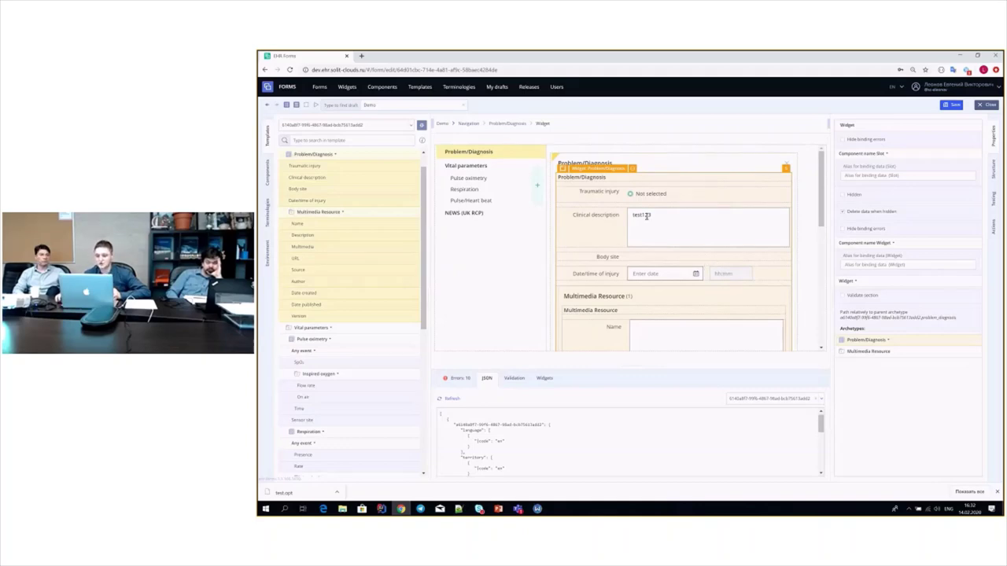
left_click(786, 169)
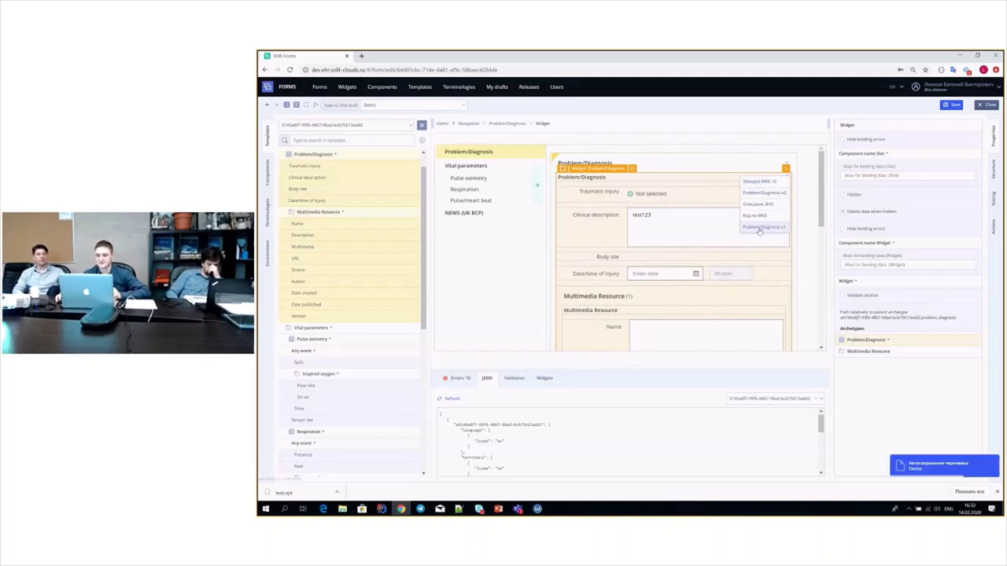
- Switch the block to the Problem/Diagnosis v1 widget with body figures
left_click(759, 227)
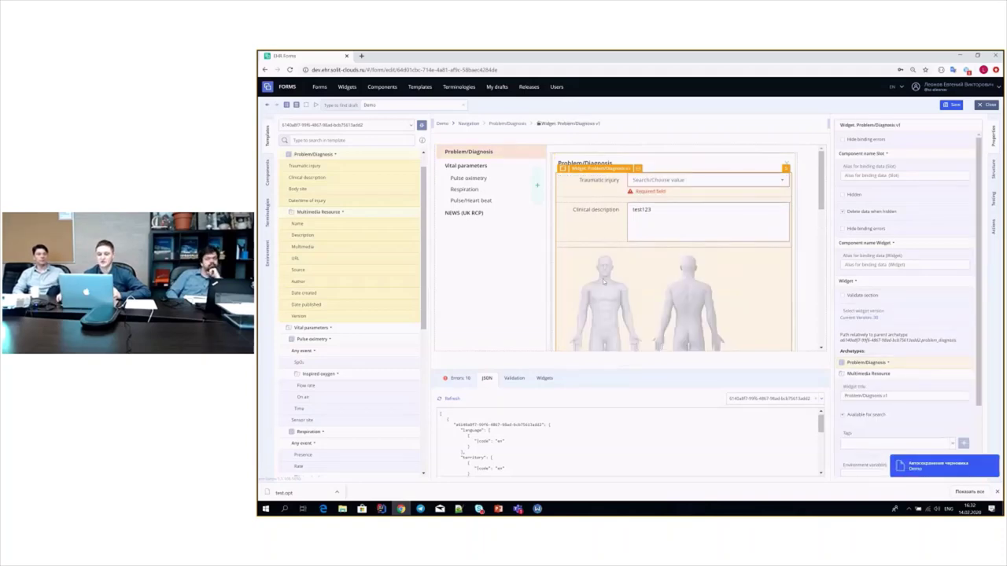
scroll(630, 297, "down", 10)
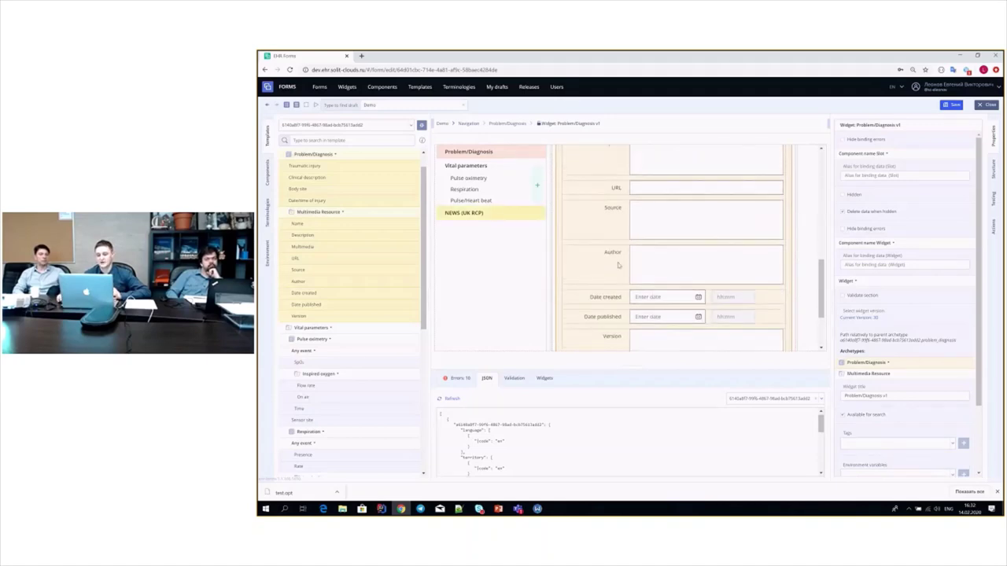
scroll(666, 295, "up", 10)
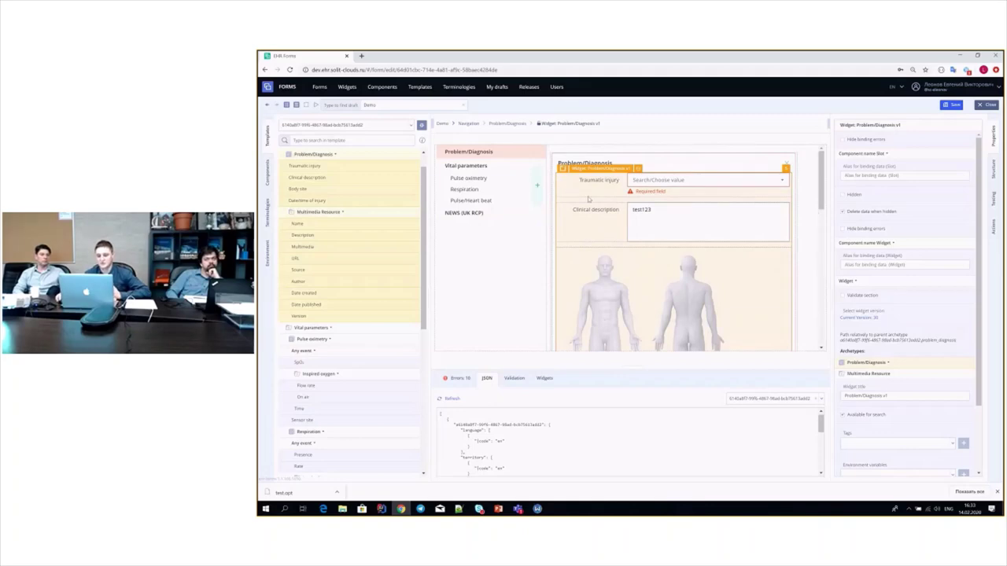
- Set Traumatic injury to 'Direct tissue damage caused by blast (disorder)' and select the Description field
left_click(707, 183)
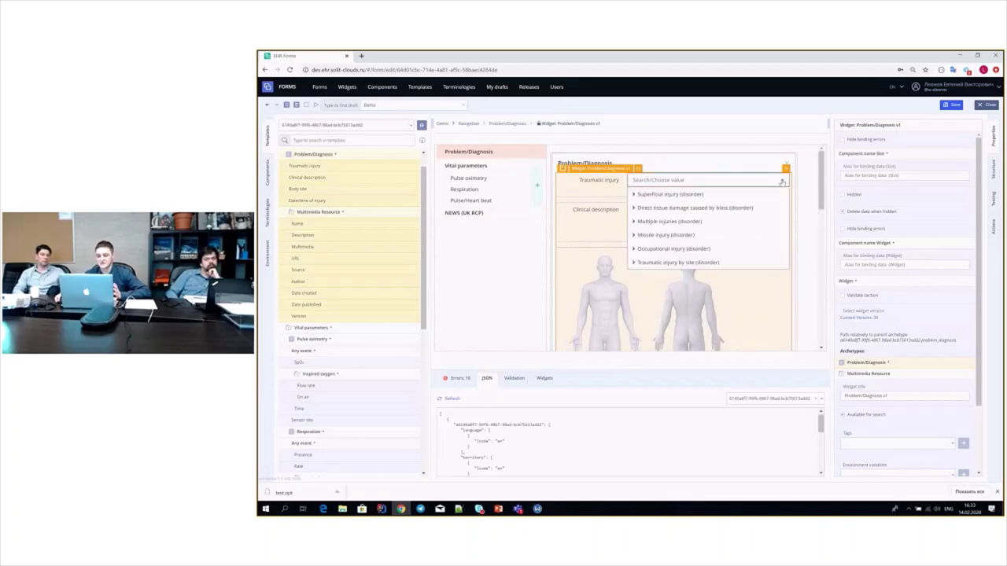
left_click(632, 209)
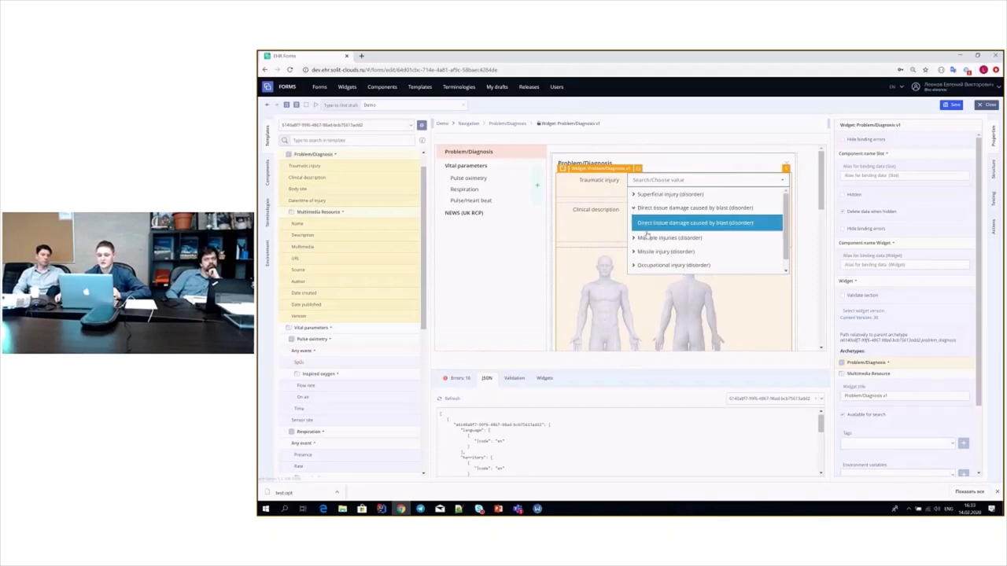
left_click(666, 223)
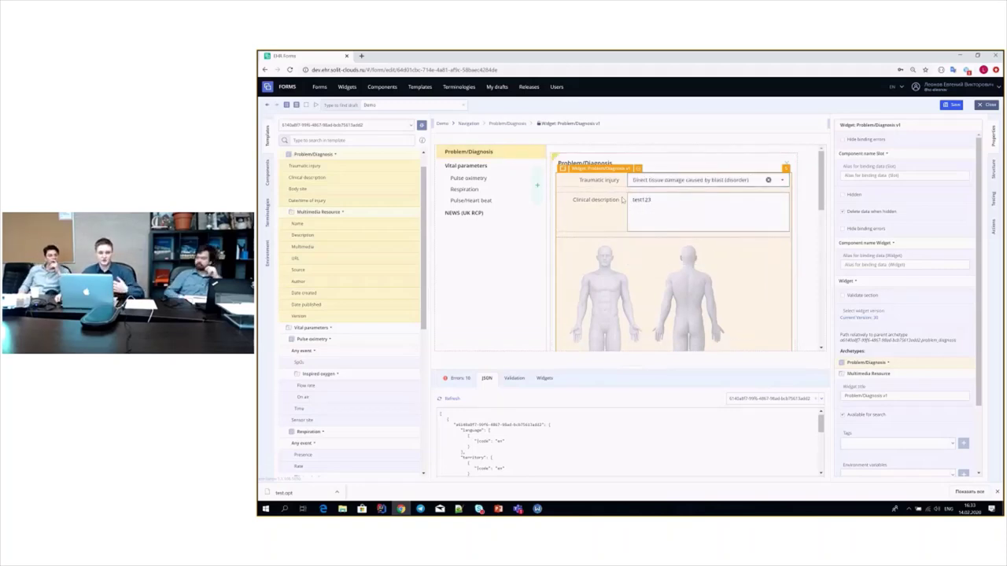
scroll(604, 225, "down", 10)
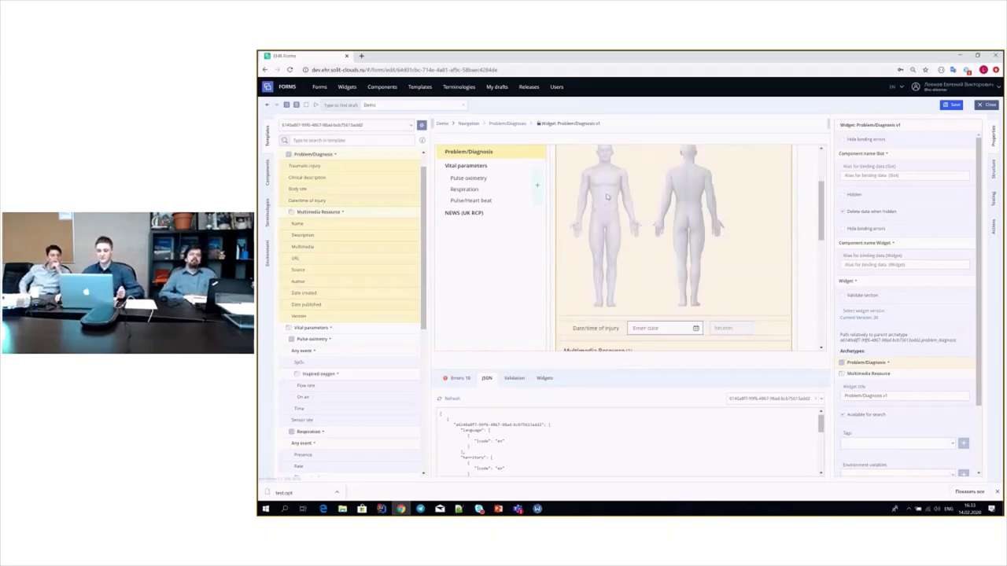
scroll(610, 234, "down", 2)
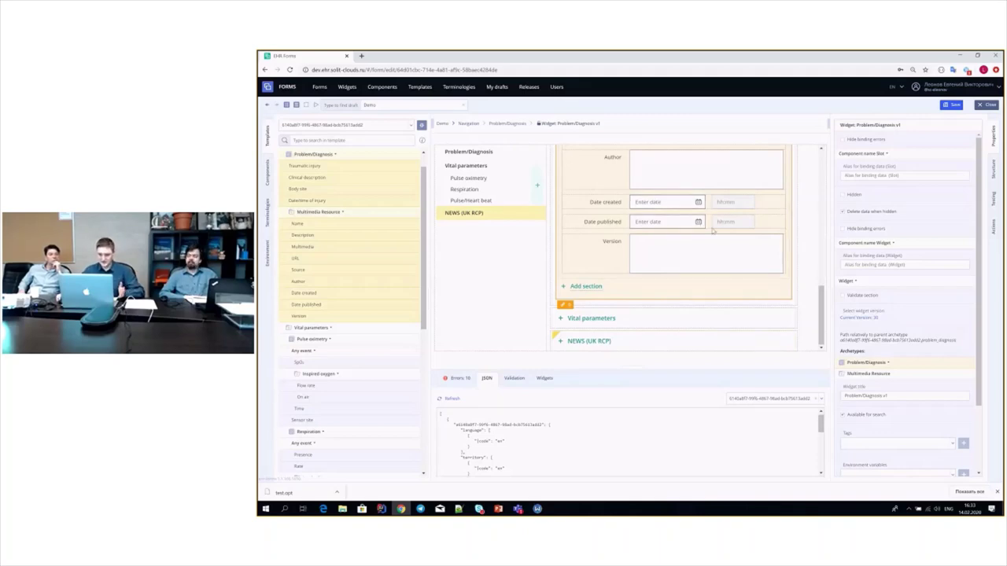
scroll(737, 252, "up", 5)
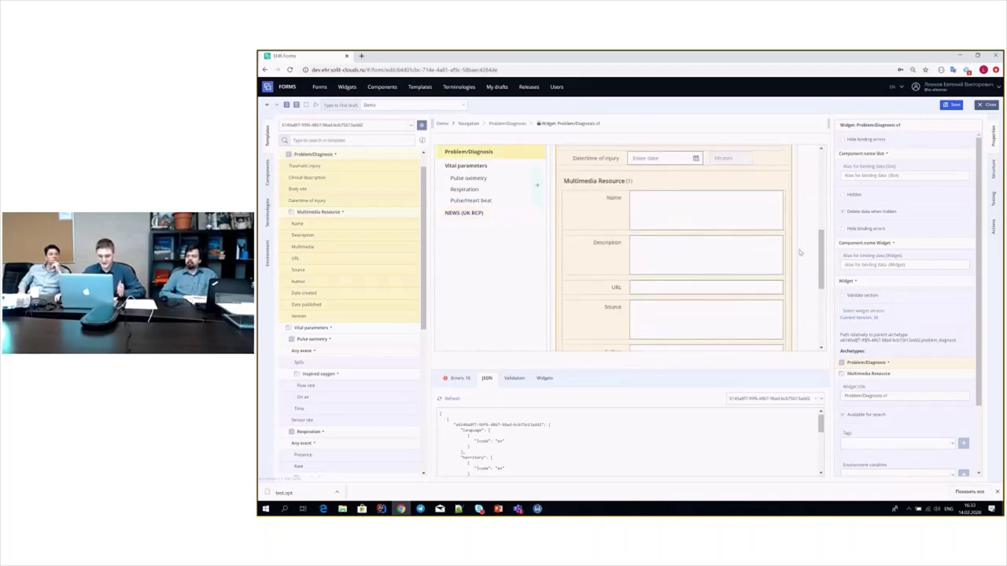
left_click(613, 268)
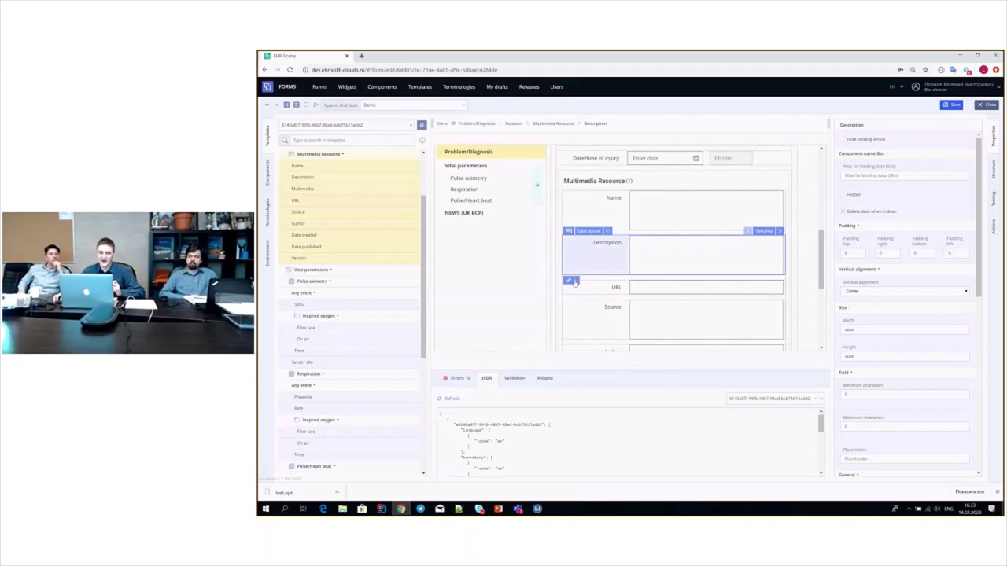
- In the Description field's binding editor, choose the Label property from its other bindable properties
left_click(571, 281)
scroll(602, 270, "down", 1)
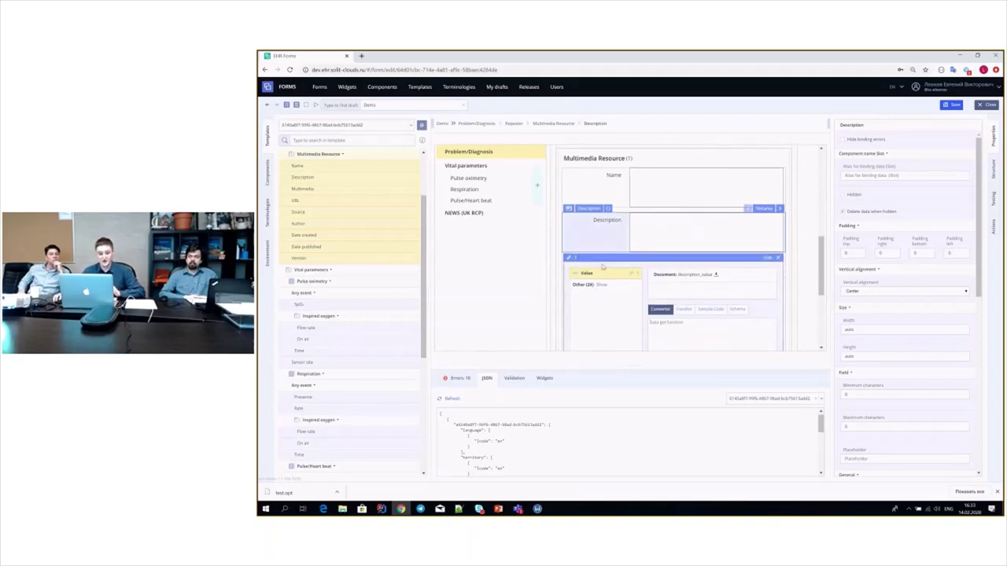
left_click(602, 270)
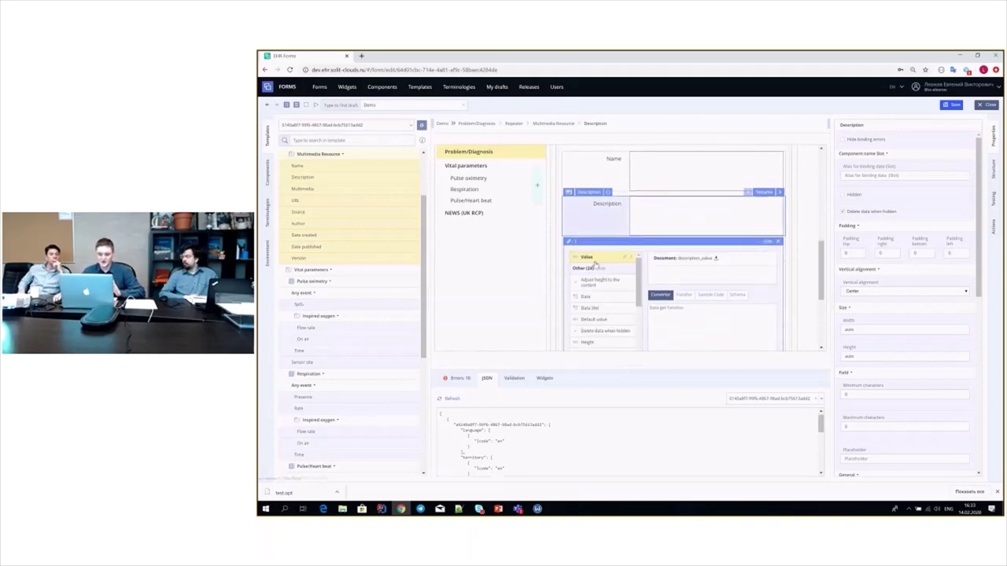
scroll(603, 283, "down", 2)
scroll(654, 263, "down", 2)
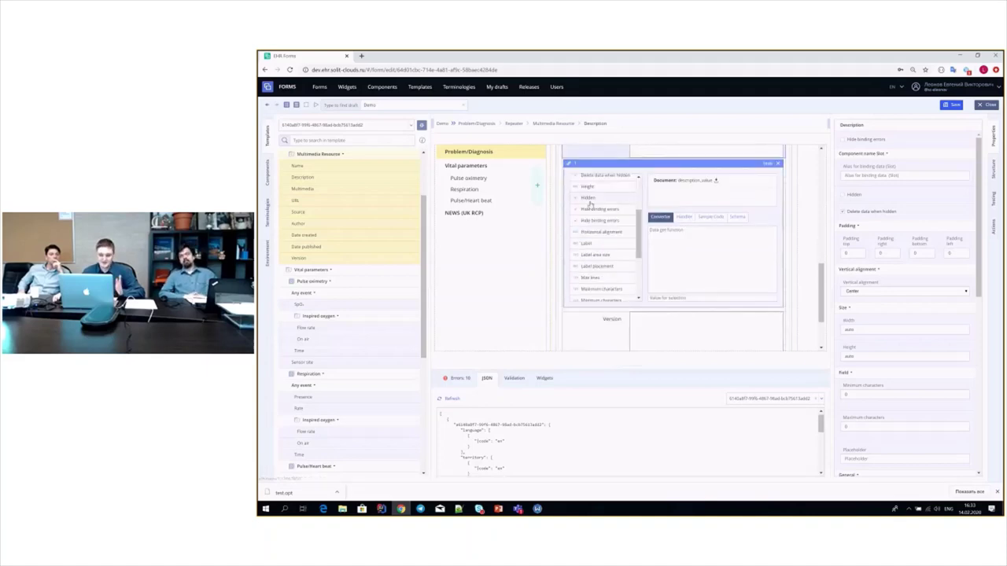
scroll(618, 272, "up", 1)
scroll(621, 263, "up", 2)
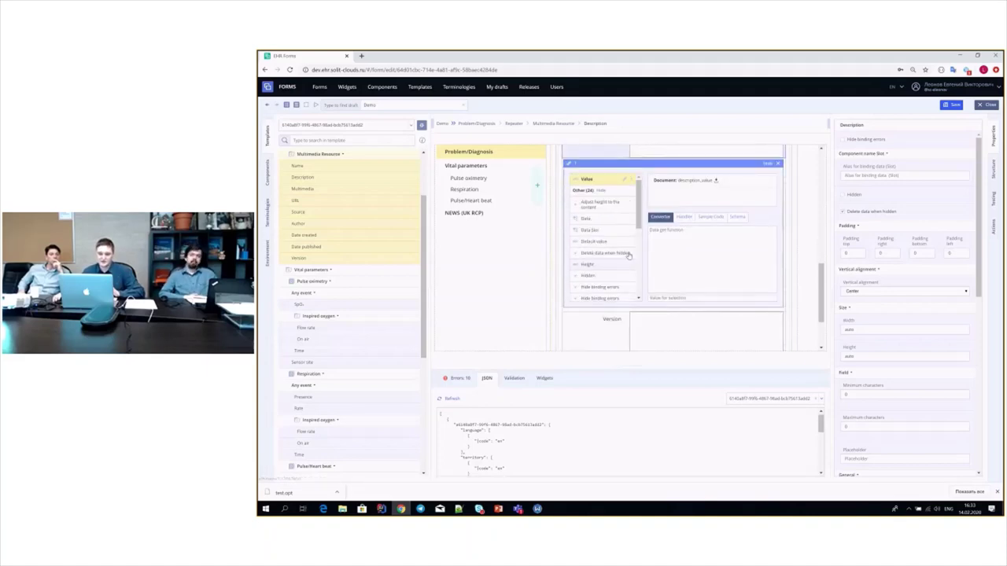
scroll(616, 221, "up", 1)
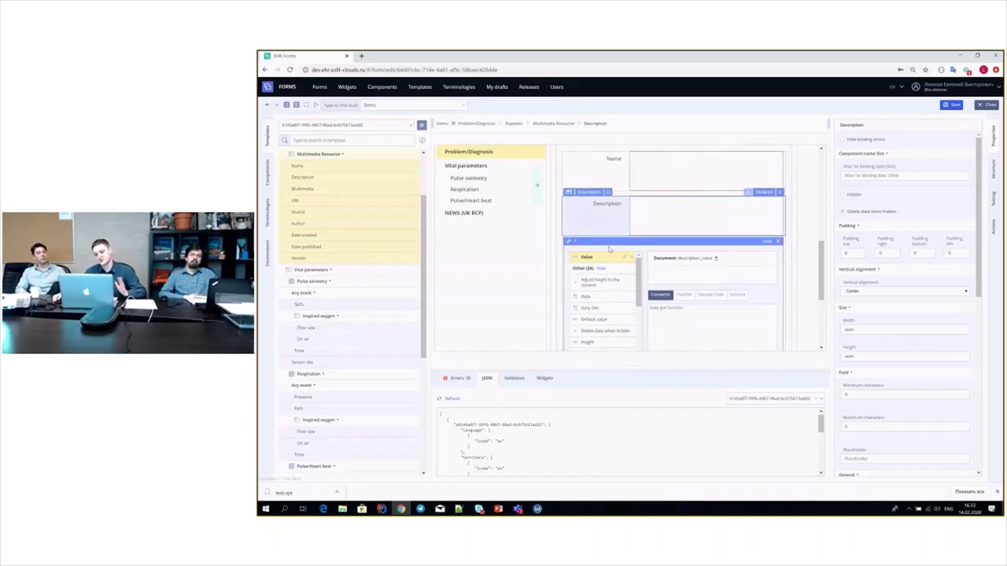
scroll(621, 303, "down", 2)
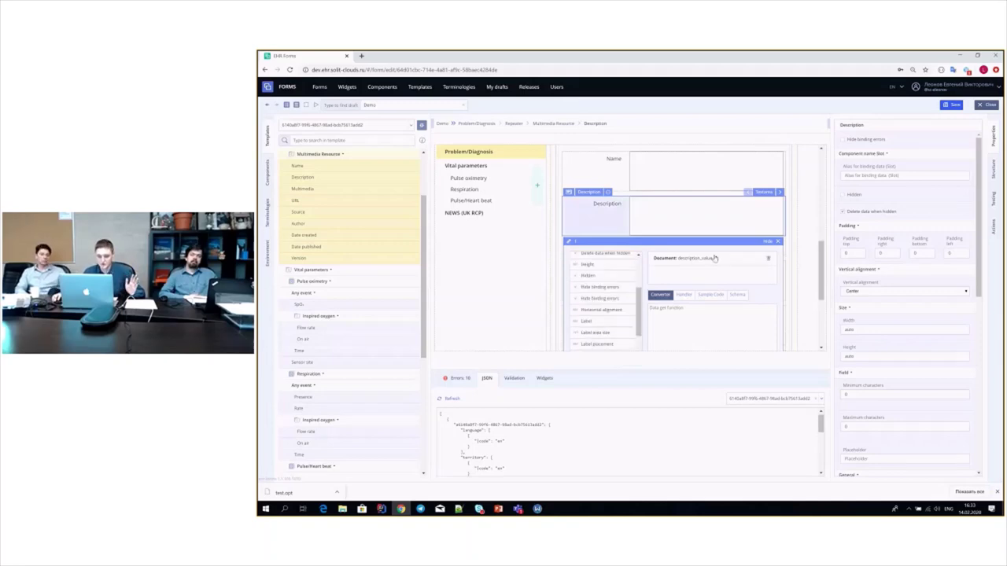
left_click(590, 323)
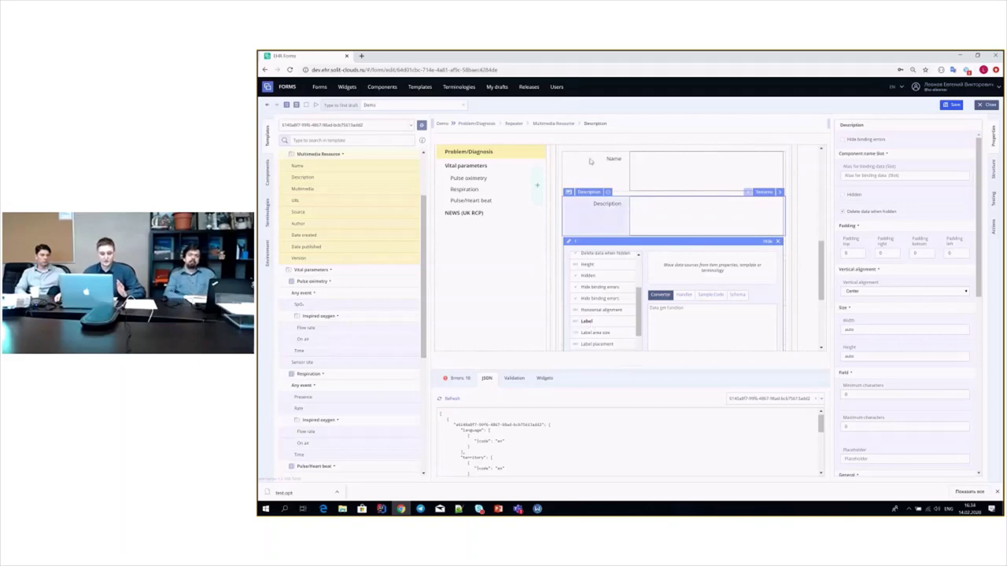
scroll(585, 216, "up", 1)
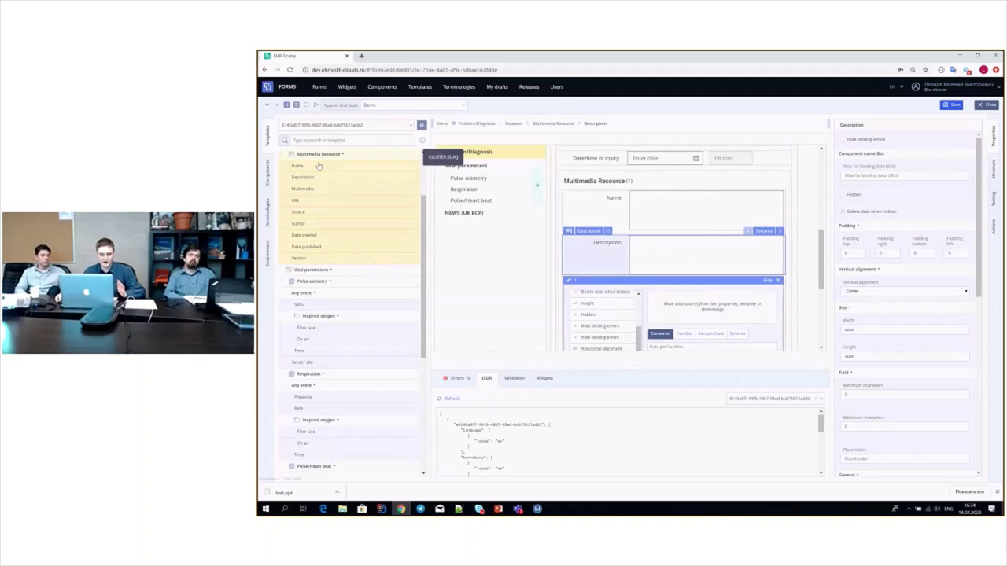
- Bind the Description label to the template's Name element, then enter 'Test value 234' in Name
left_click_drag(318, 165, 684, 310)
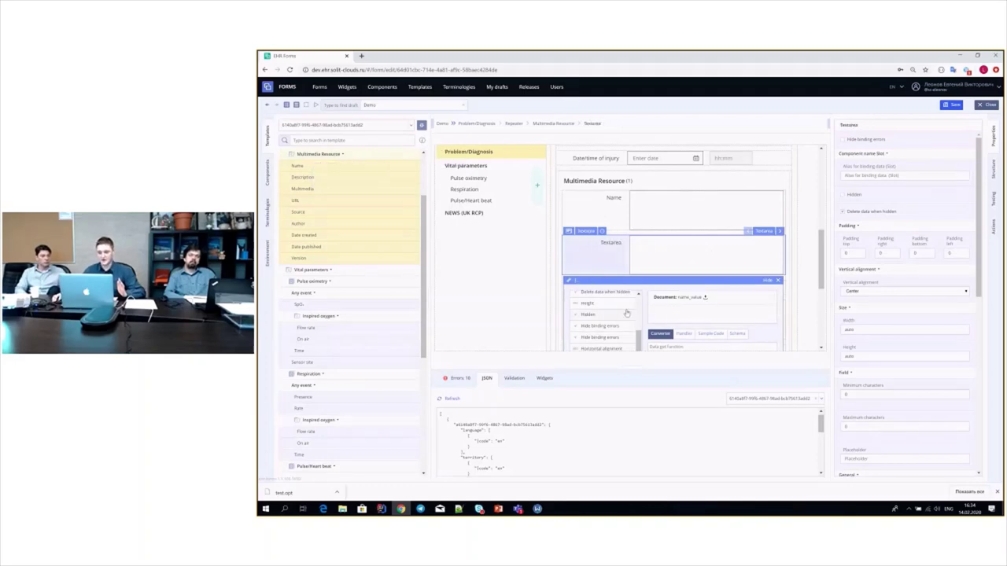
left_click(667, 204)
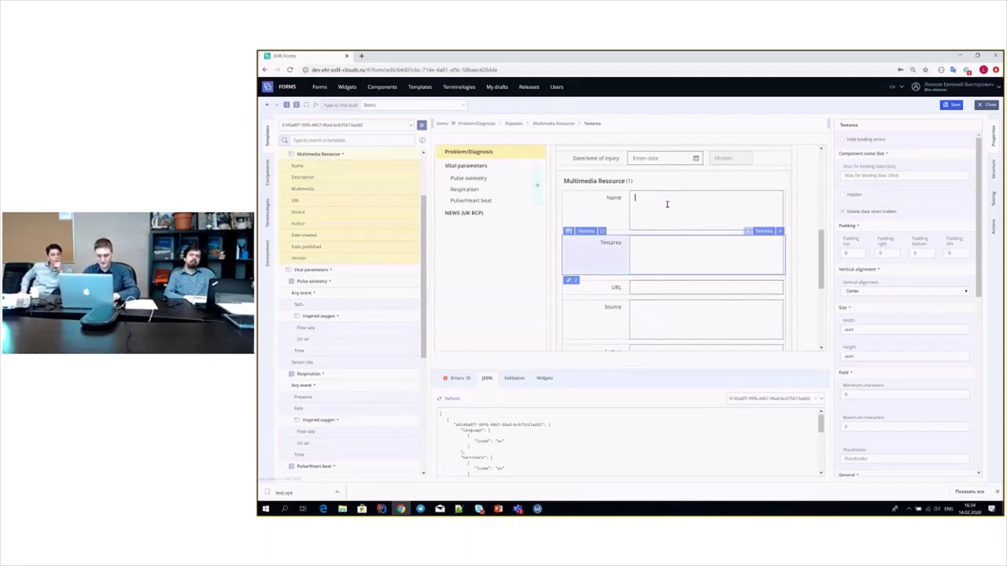
type("Test va")
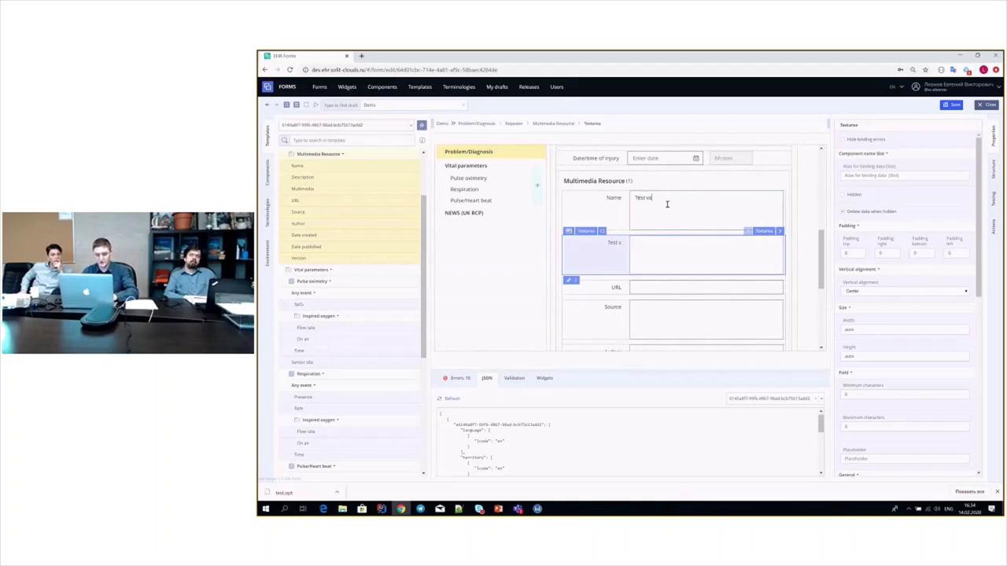
type("lue")
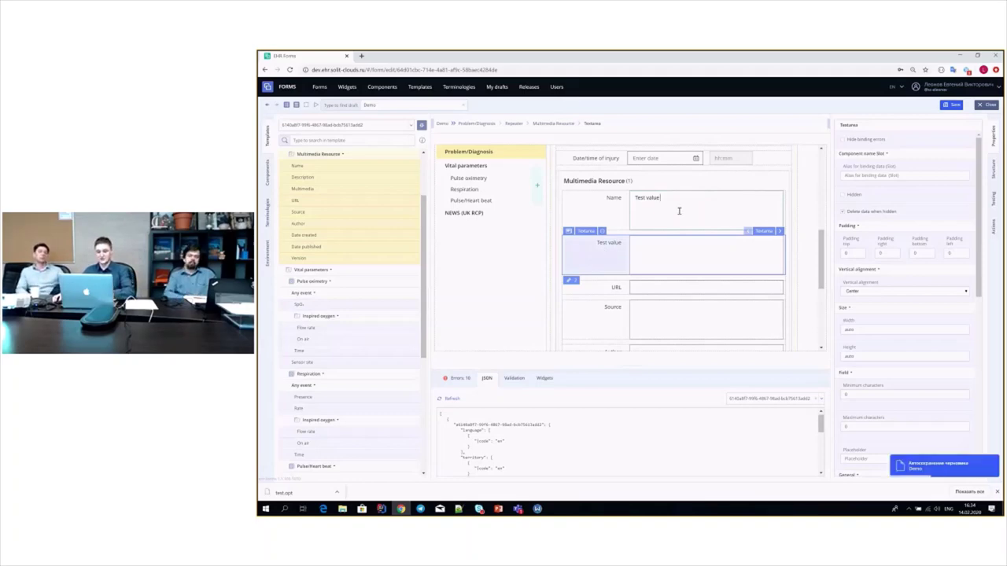
type("234")
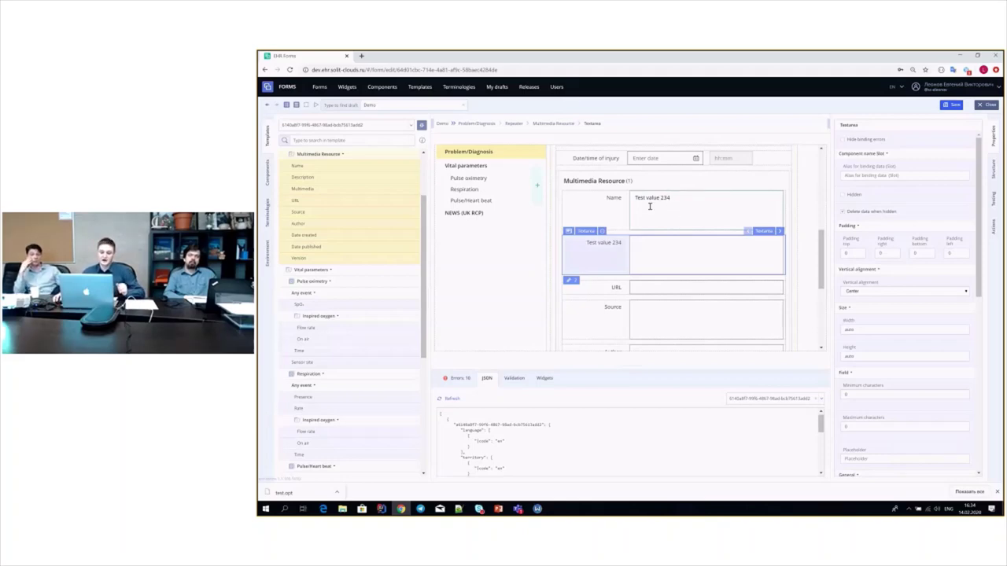
- Give the textarea label a data get function that returns '123'
left_click(570, 281)
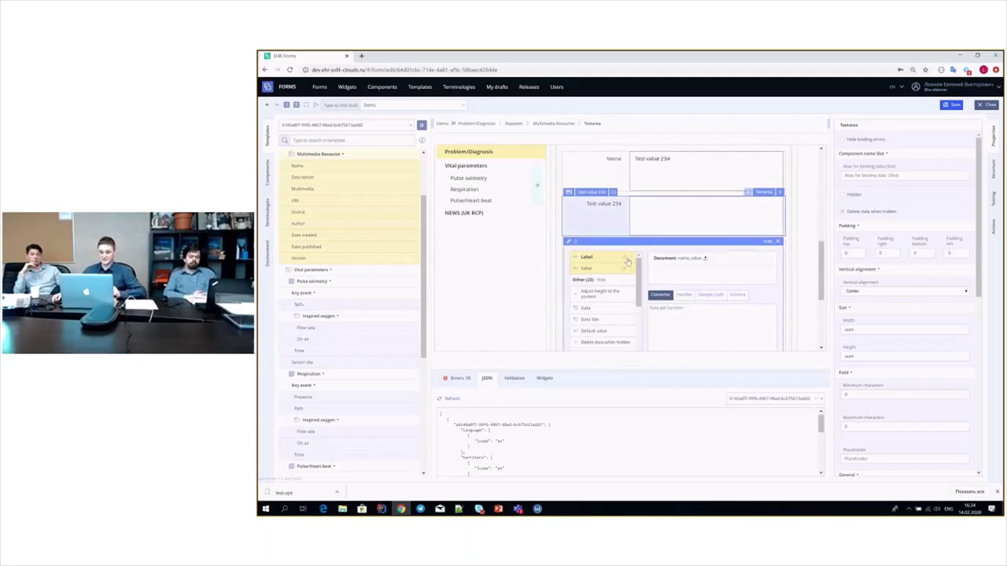
left_click(721, 332)
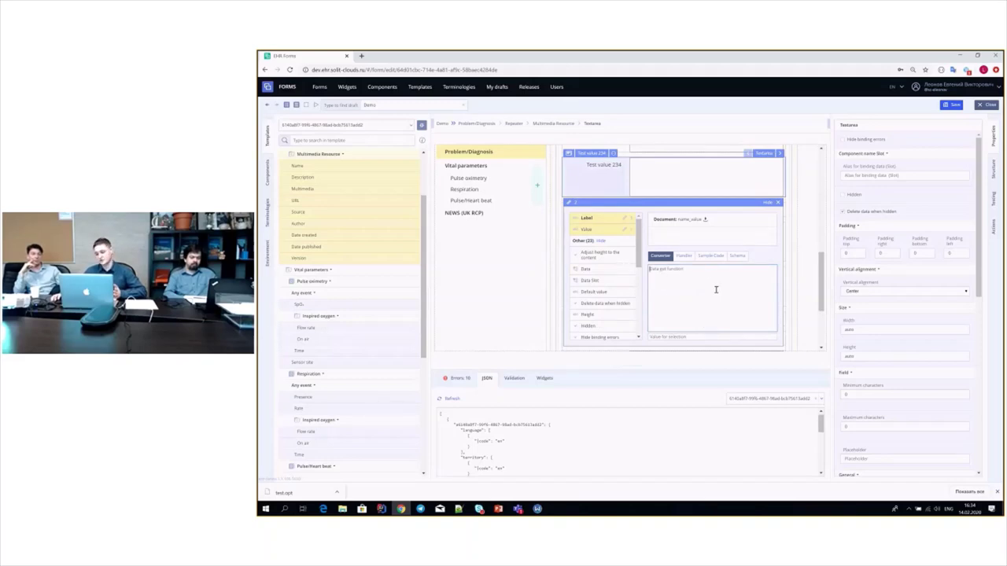
type("{}")
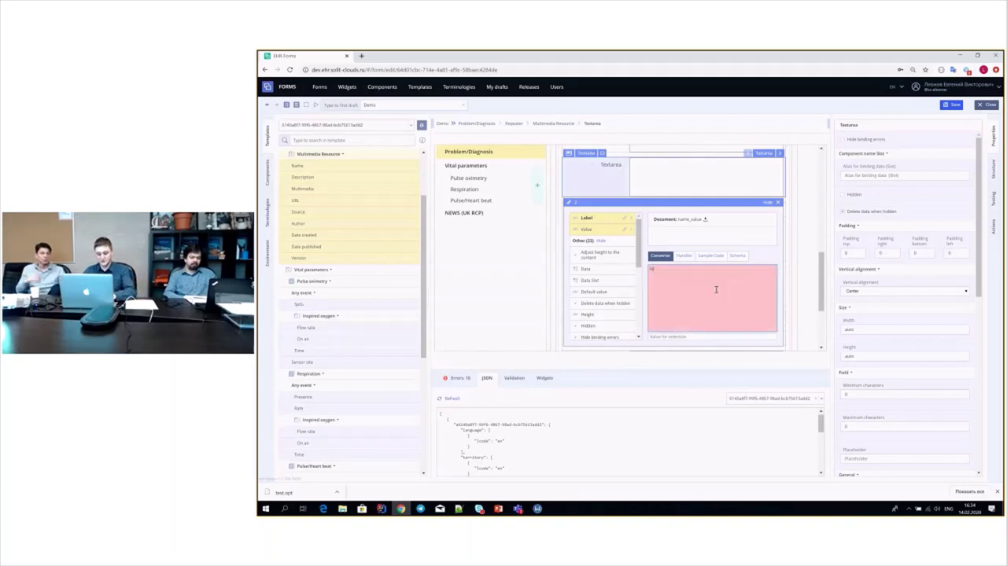
type("return '")
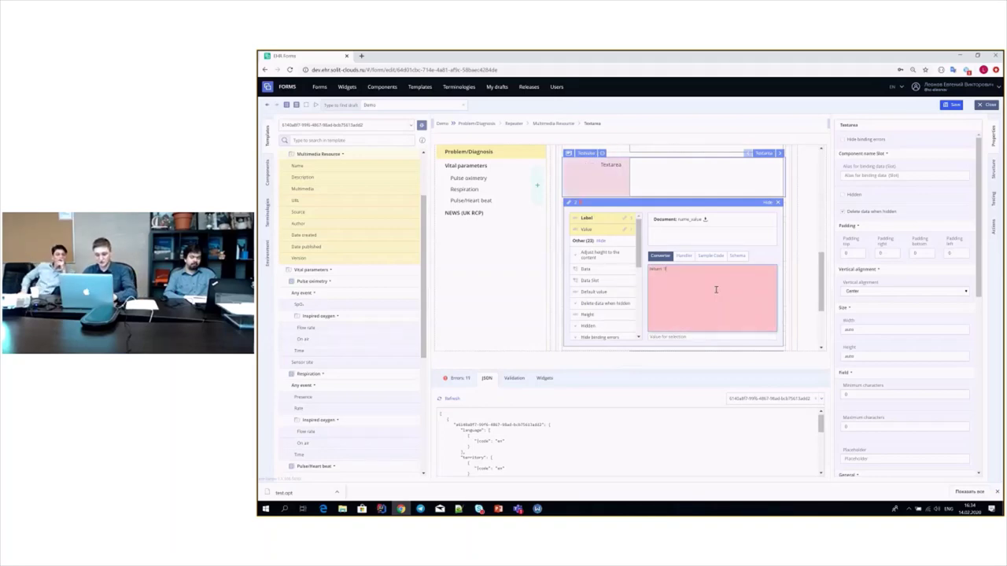
type("123'")
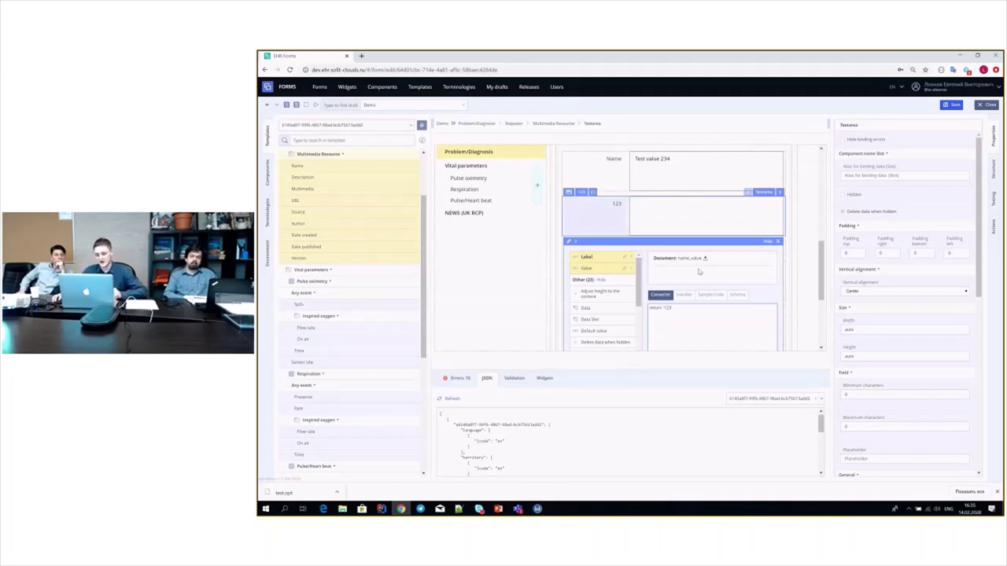
- Collapse the textarea settings, review the form, and show the Components library in the side panel
left_click(734, 268)
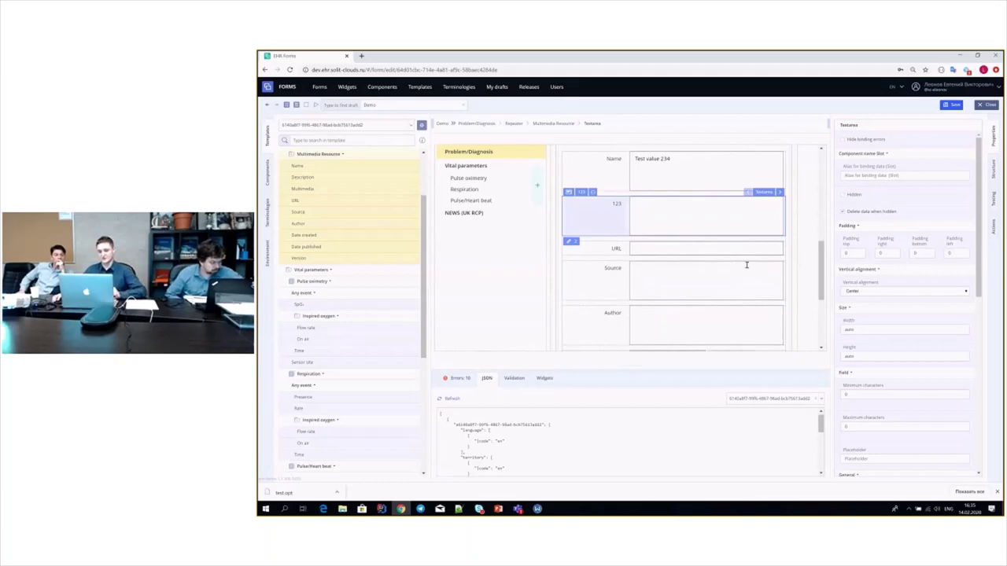
scroll(734, 266, "down", 2)
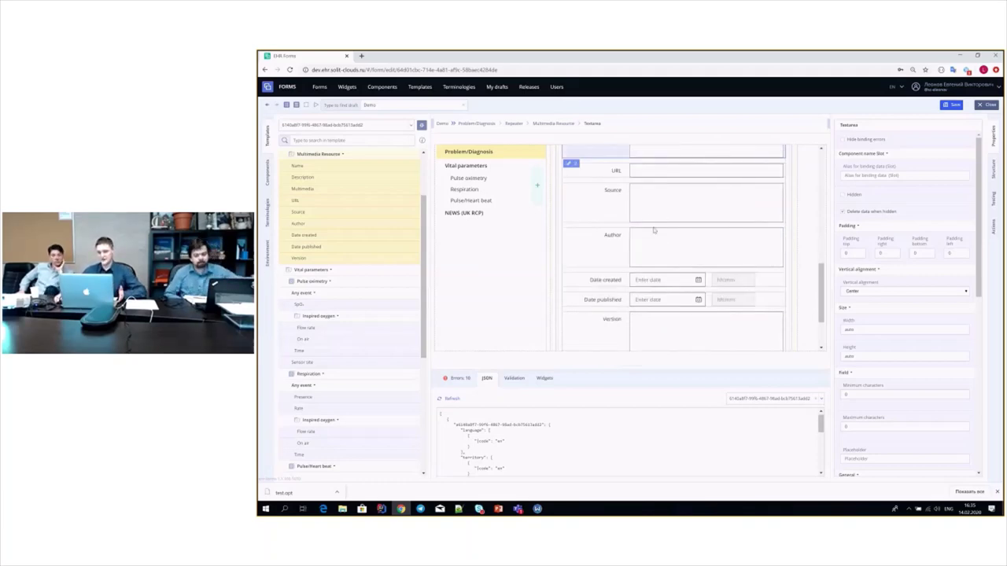
scroll(653, 229, "down", 2)
scroll(747, 264, "down", 3)
scroll(747, 264, "up", 3)
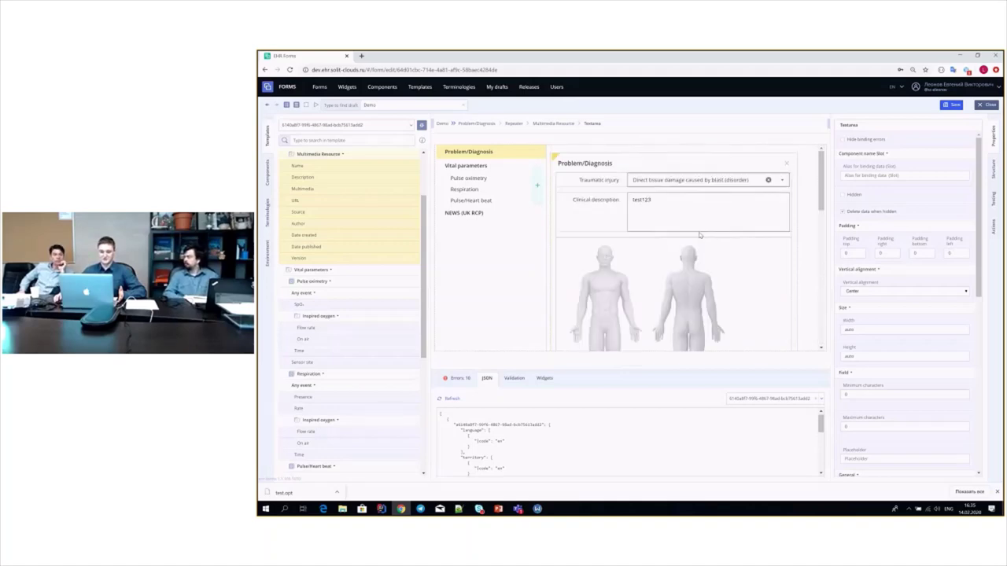
scroll(710, 254, "down", 5)
scroll(732, 252, "up", 1)
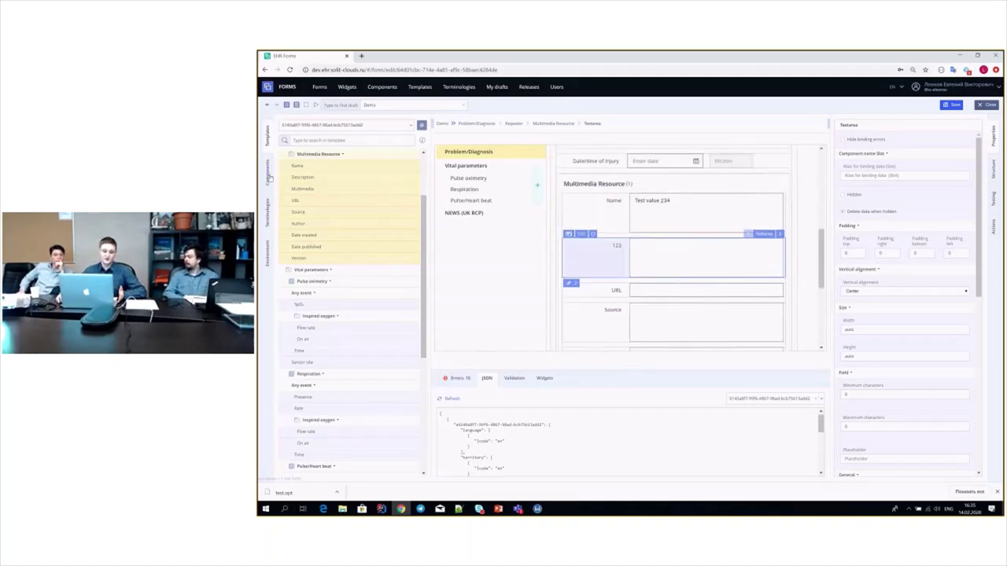
left_click(268, 175)
- Replace the 123 textarea with a Basic Area Chart, then with the Voice2Med speech-recognition component
scroll(355, 299, "down", 10)
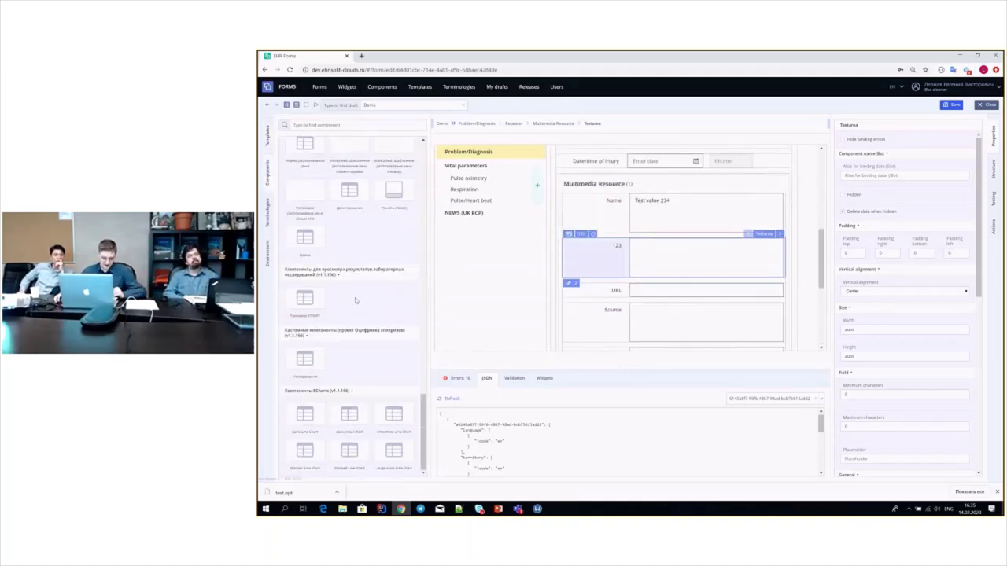
left_click_drag(349, 413, 587, 258)
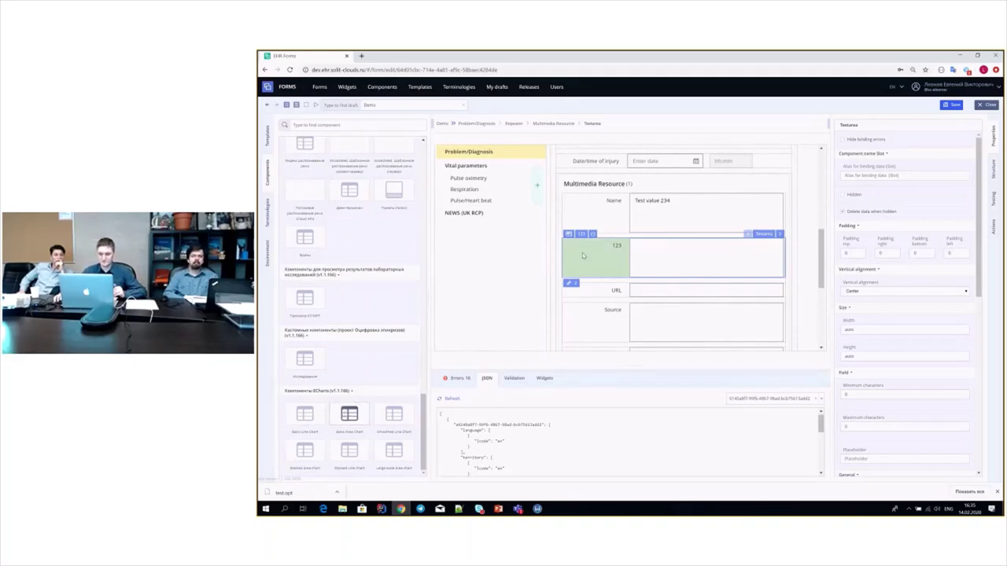
scroll(568, 246, "down", 1)
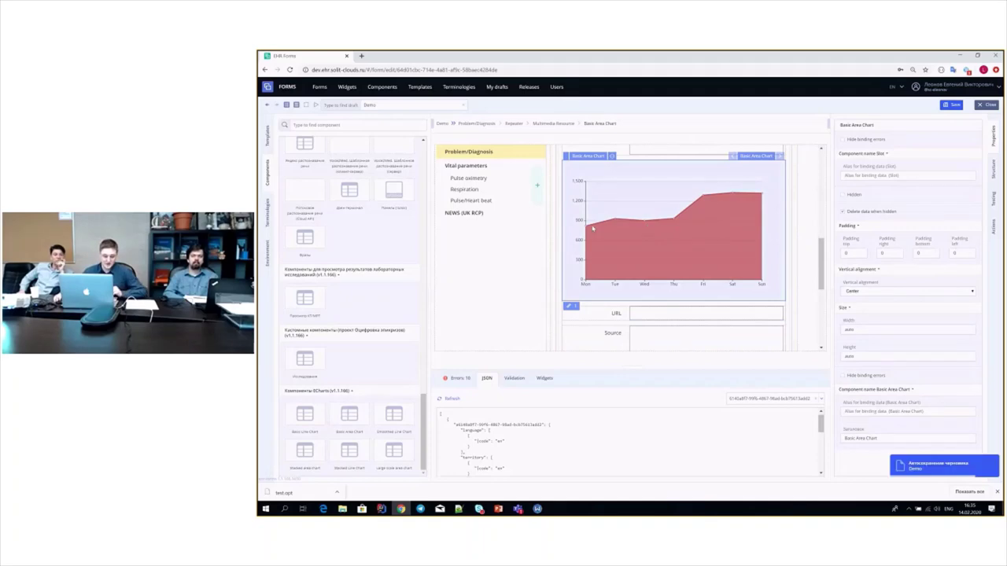
scroll(358, 317, "up", 2)
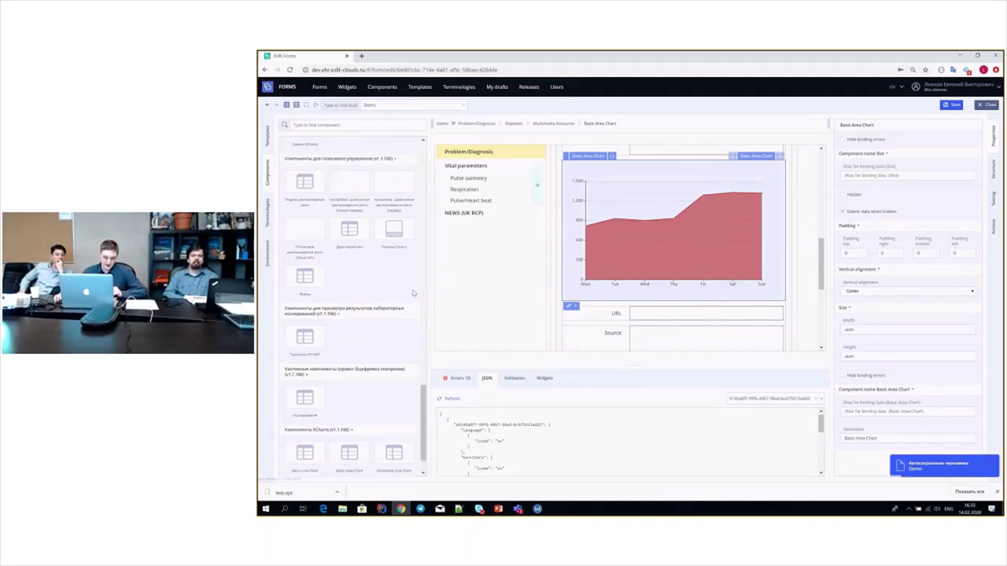
scroll(359, 314, "up", 6)
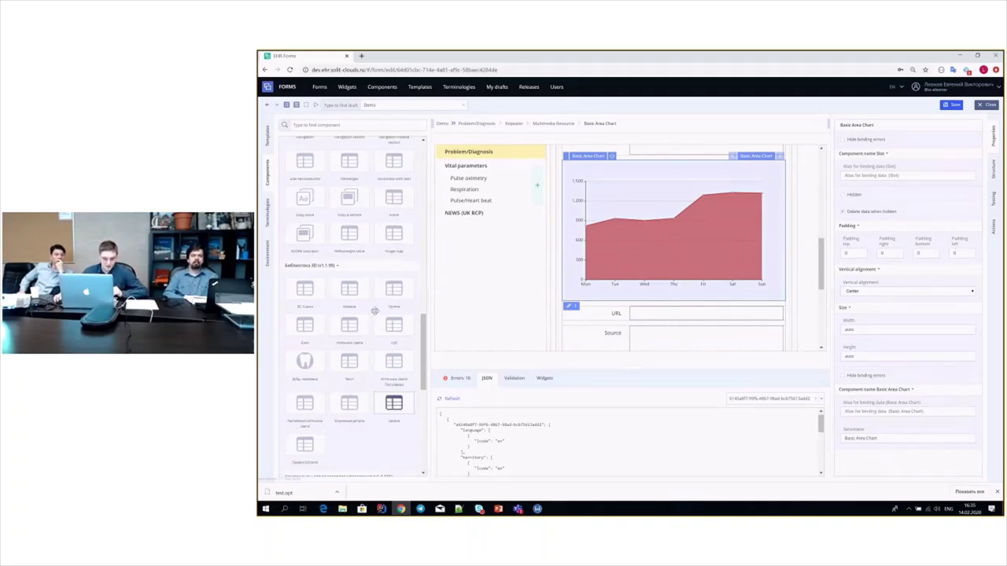
scroll(372, 308, "down", 7)
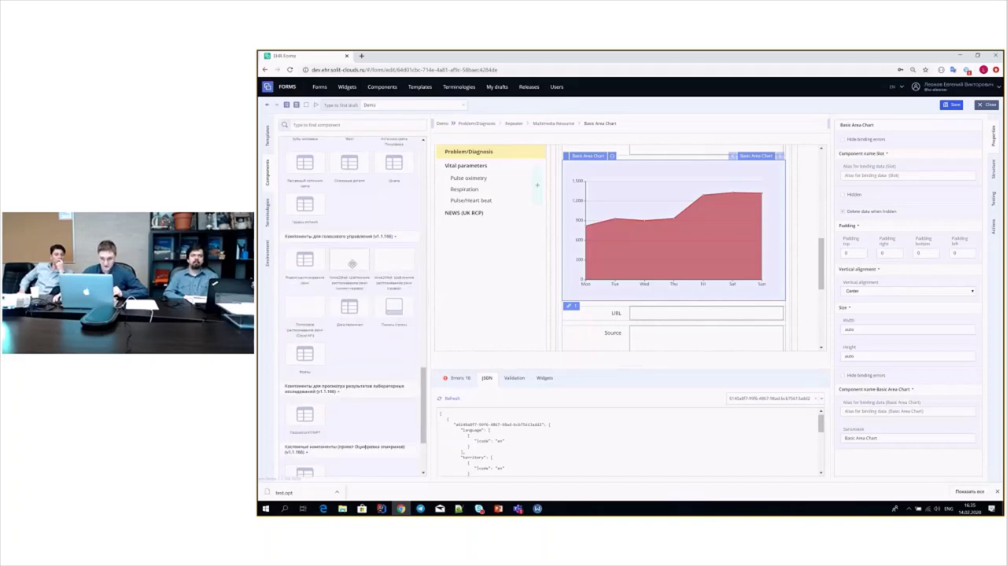
left_click_drag(351, 264, 610, 251)
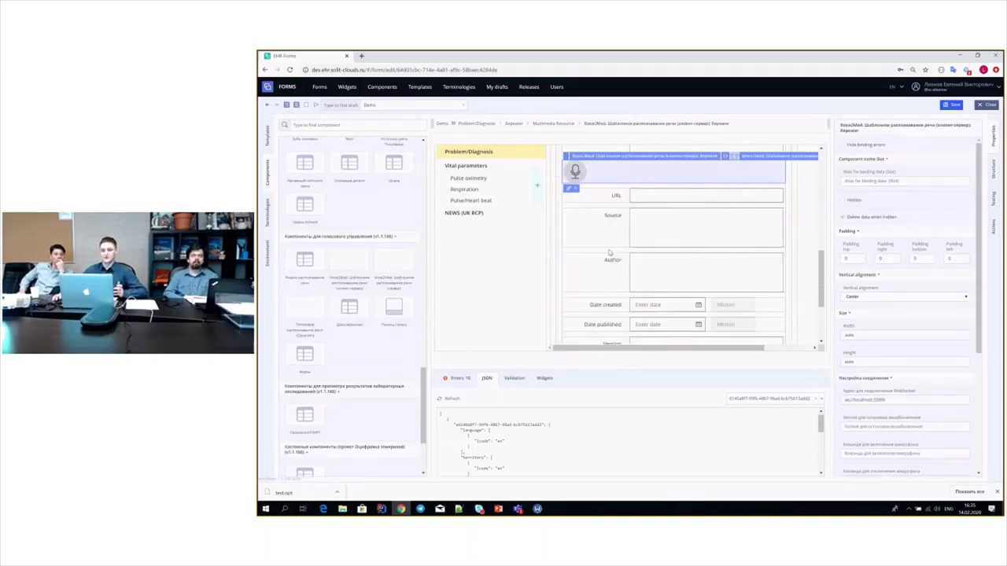
scroll(609, 251, "up", 1)
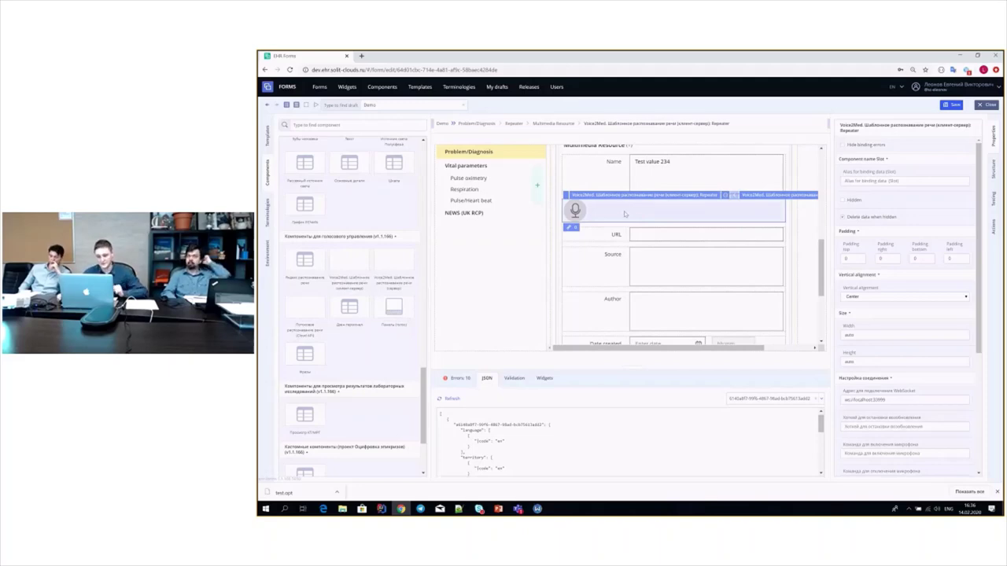
- Close the Demo form editor without saving changes
scroll(629, 212, "up", 5)
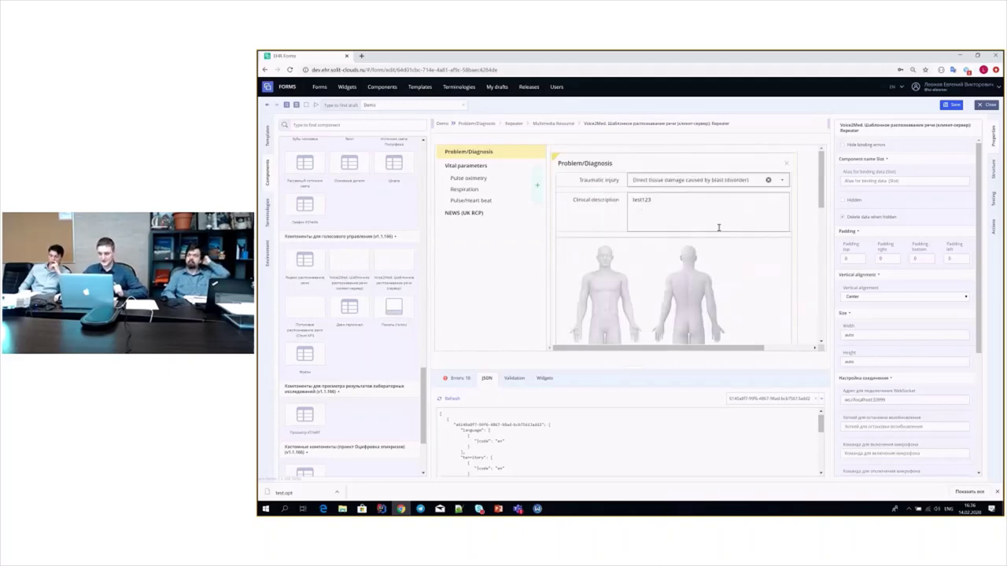
left_click(986, 104)
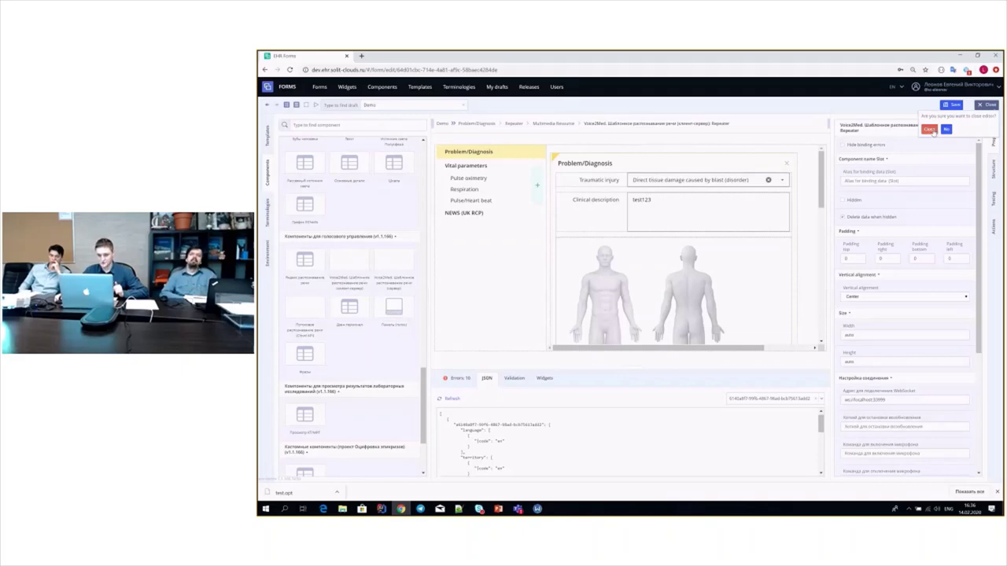
left_click(929, 129)
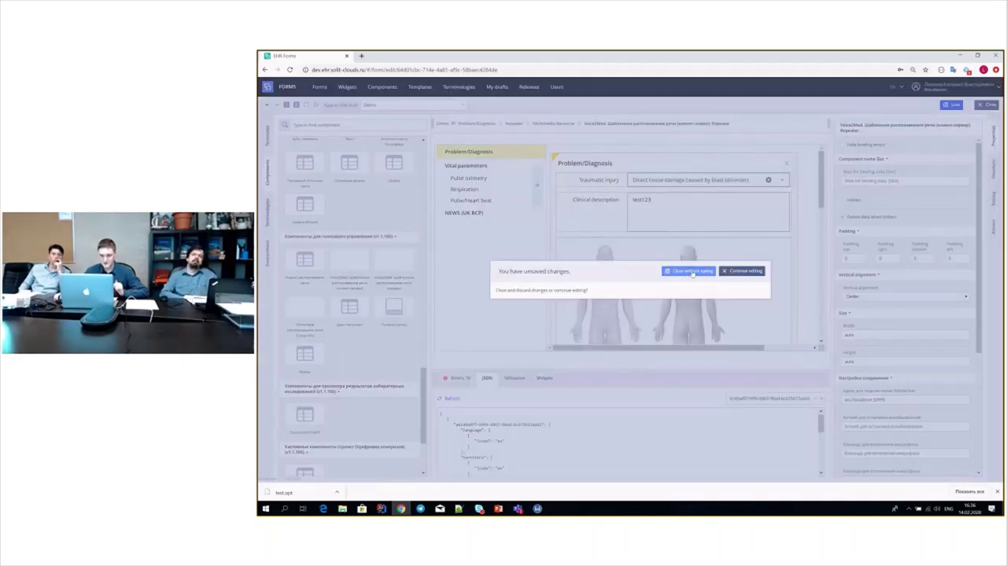
left_click(691, 271)
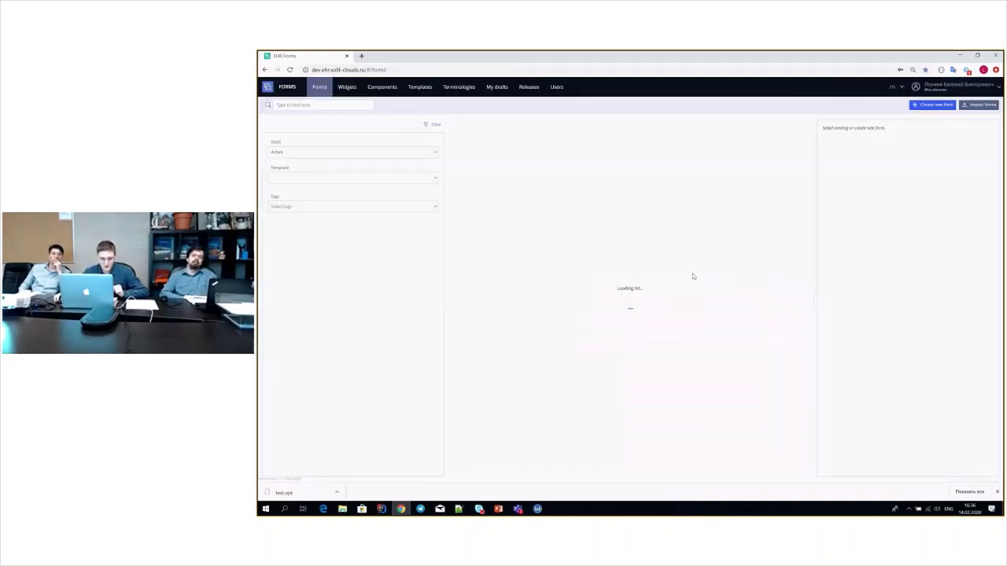
- Search the forms list for 'sana' and open the sanatorium form for editing
left_click(334, 108)
type("s")
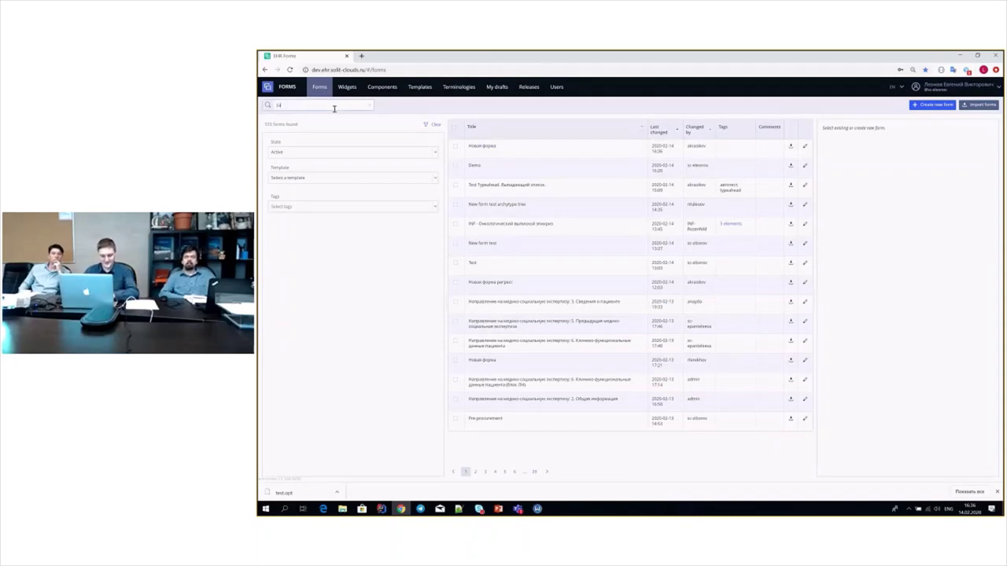
type("ana")
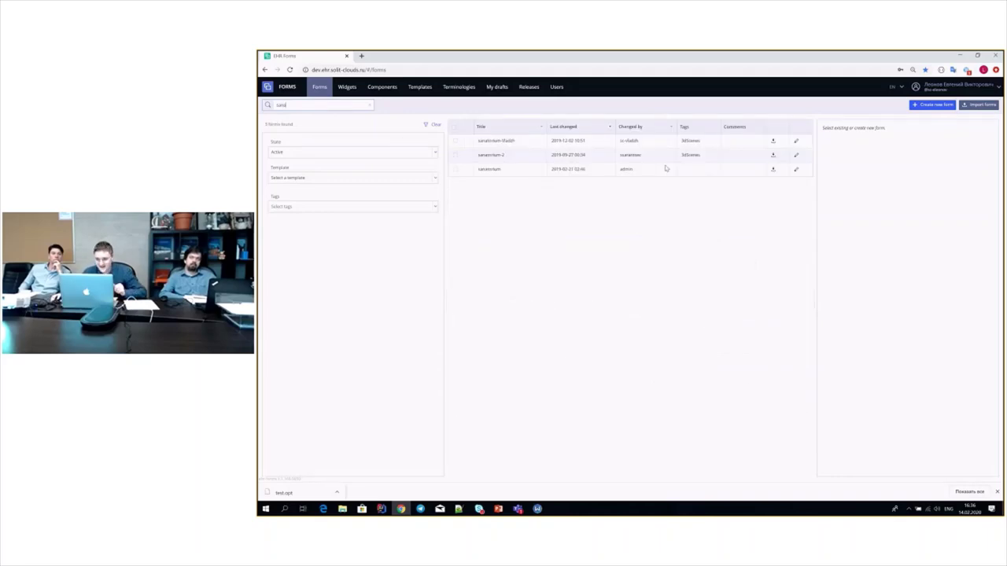
left_click(797, 143)
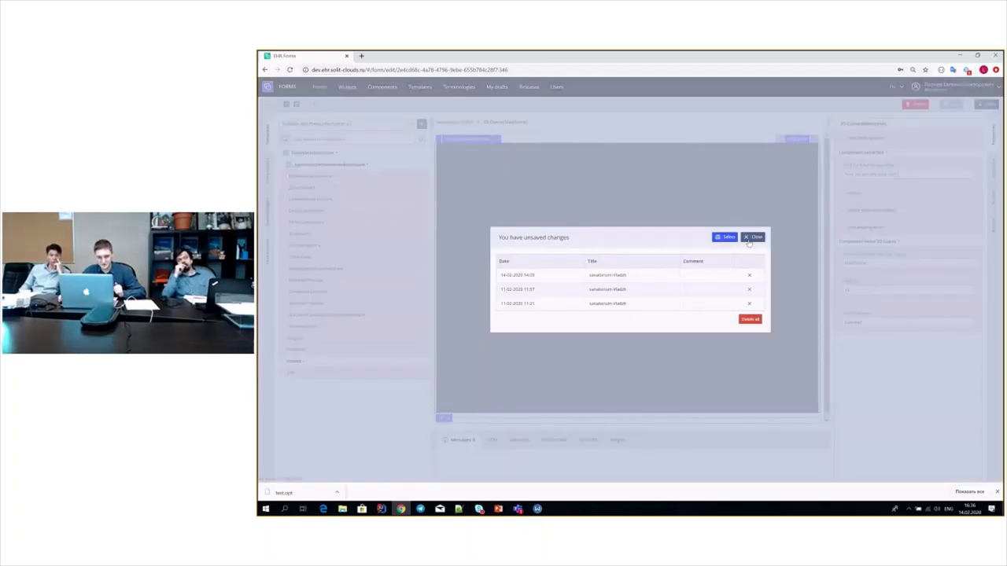
- Dismiss the saved-drafts prompt, reload the editor with F5, and dismiss the prompt again
left_click(505, 203)
key("F5")
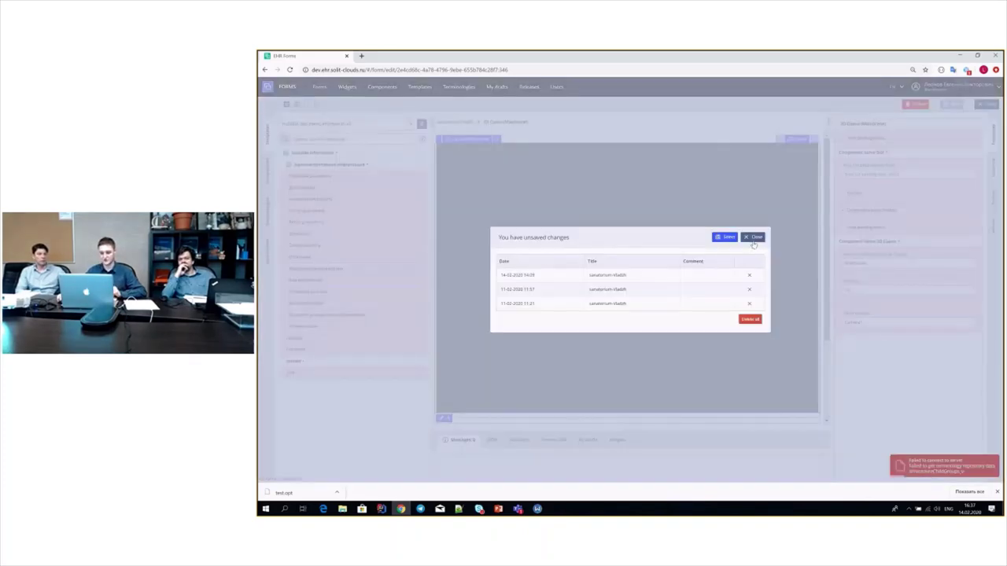
left_click(748, 319)
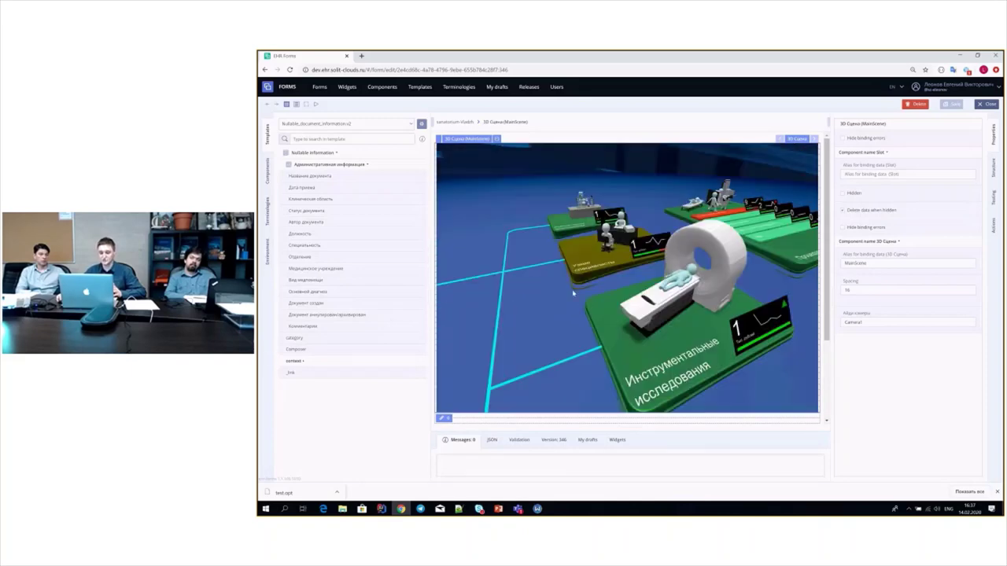
- Select the scanner block in the 3D scene and inspect it by zooming and dragging
left_click(589, 258)
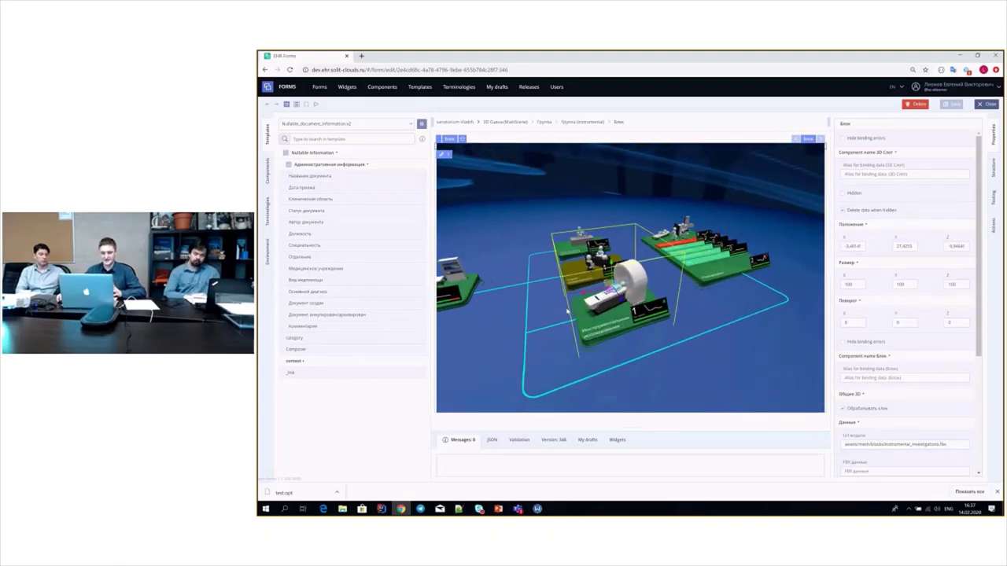
scroll(593, 311, "down", 3)
scroll(543, 323, "up", 2)
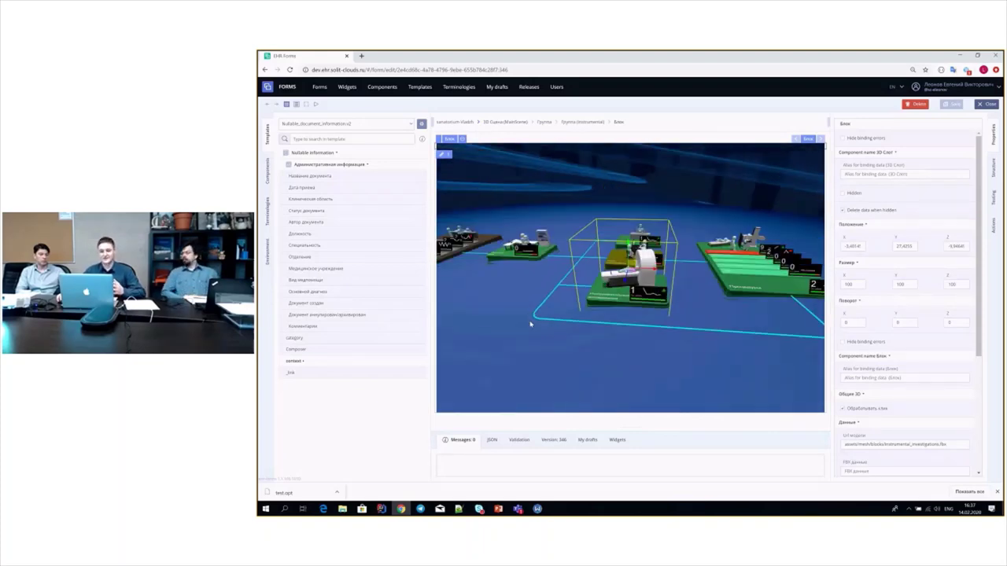
scroll(540, 325, "up", 3)
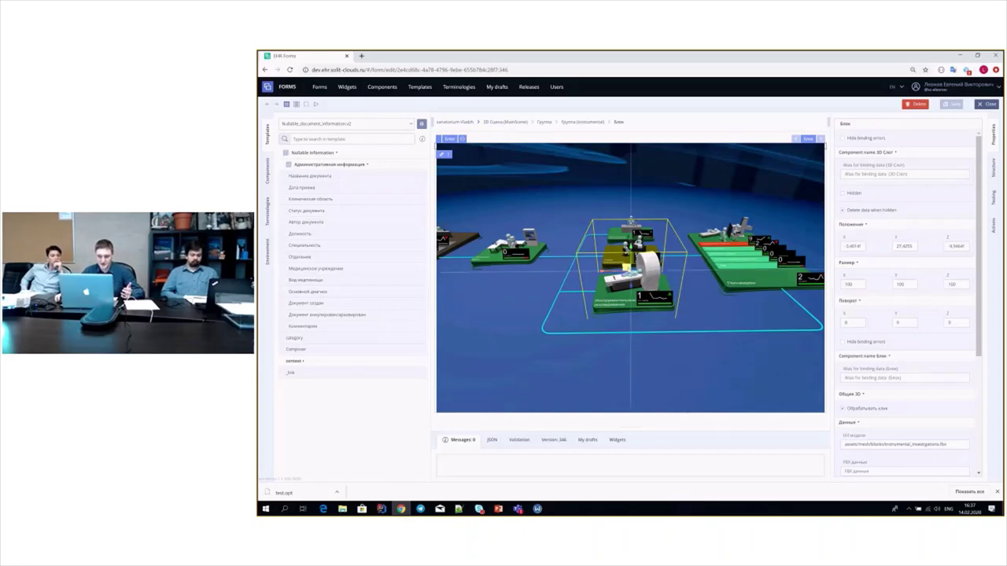
mouse_move(630, 222)
left_mouse_down()
mouse_move(625, 229)
mouse_move(672, 221)
mouse_move(625, 230)
left_mouse_up()
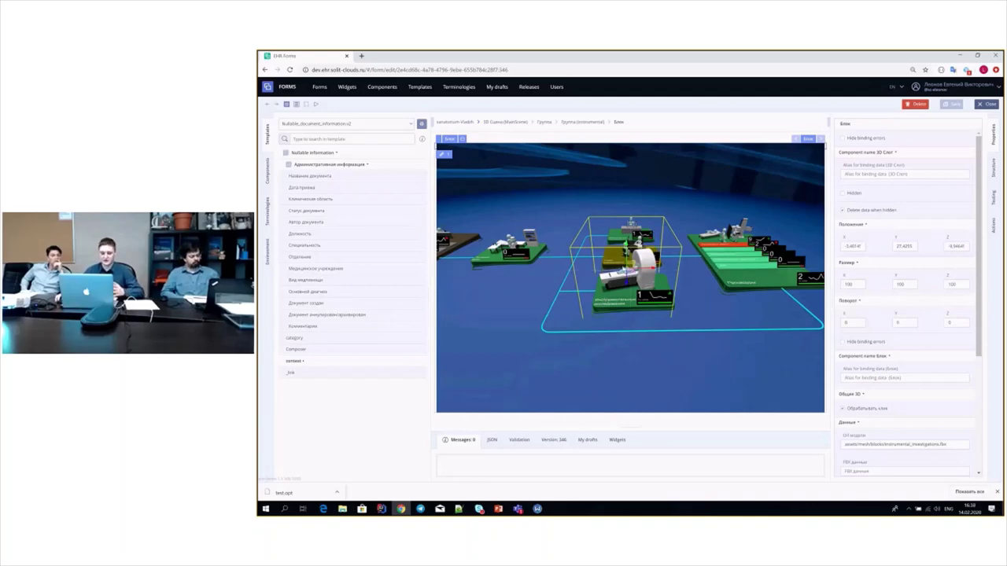
left_click_drag(625, 272, 627, 272)
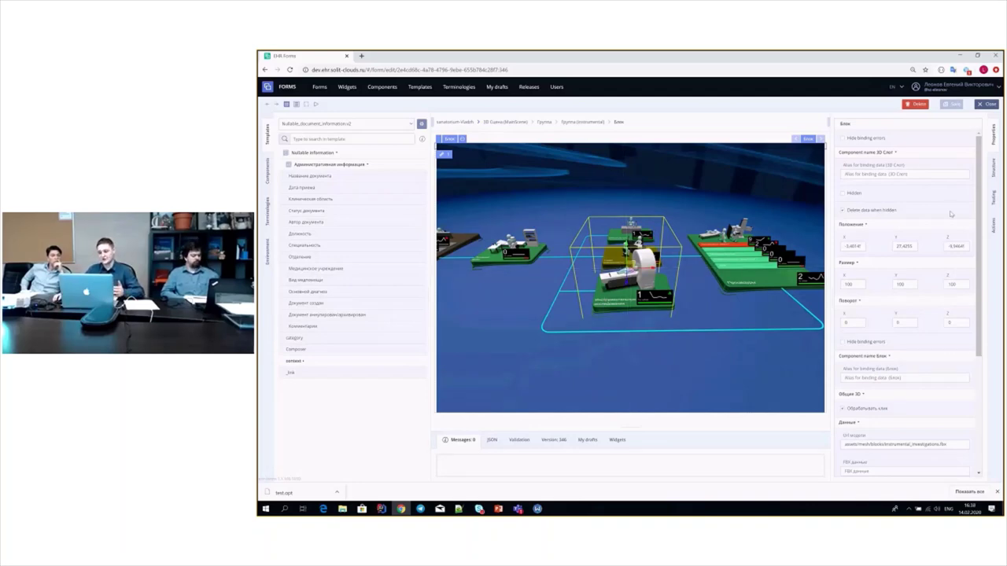
- Reset the scene camera to its default view and bring up the scanner block's slot actions
scroll(892, 408, "down", 3)
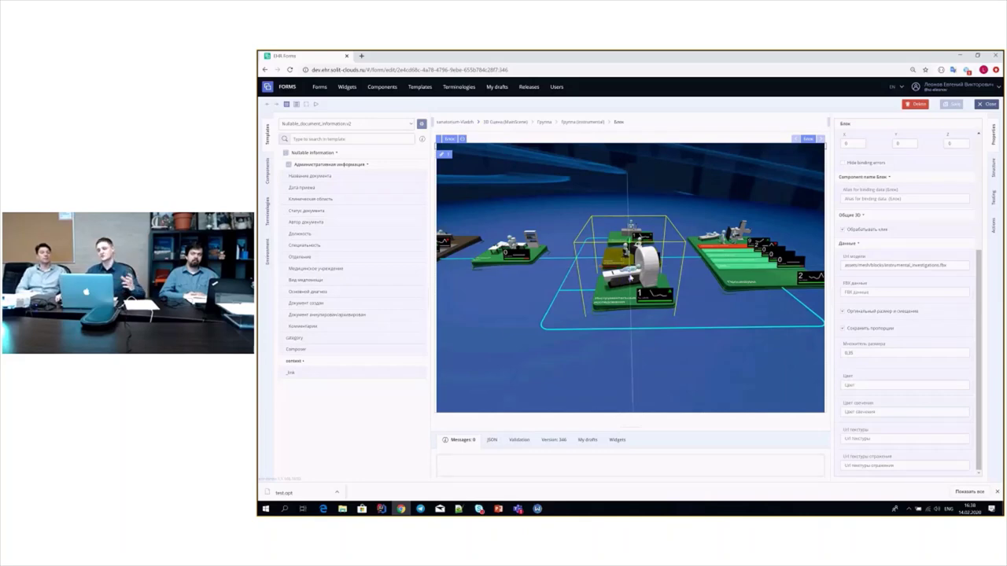
scroll(630, 277, "up", 2)
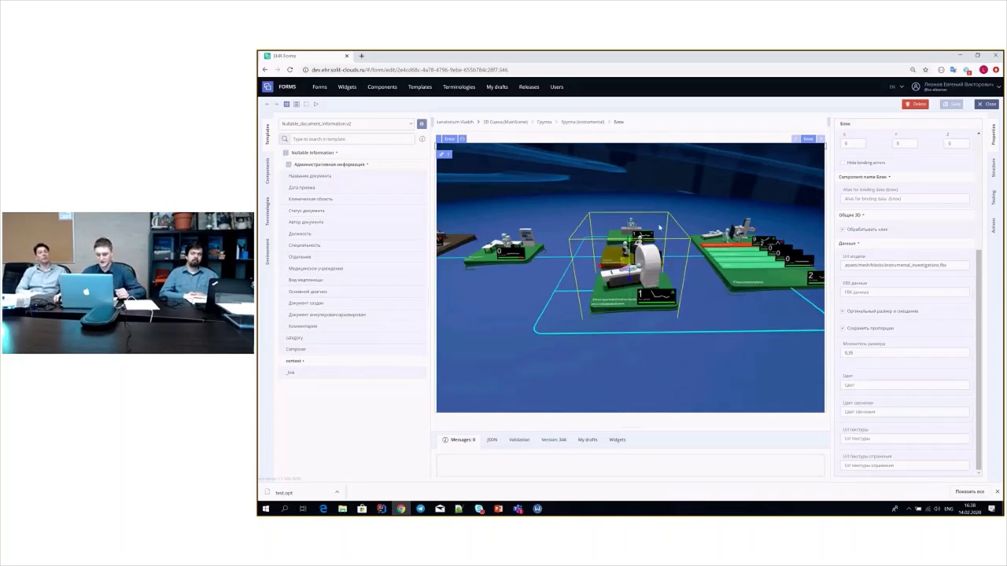
scroll(630, 277, "up", 1)
scroll(630, 278, "up", 2)
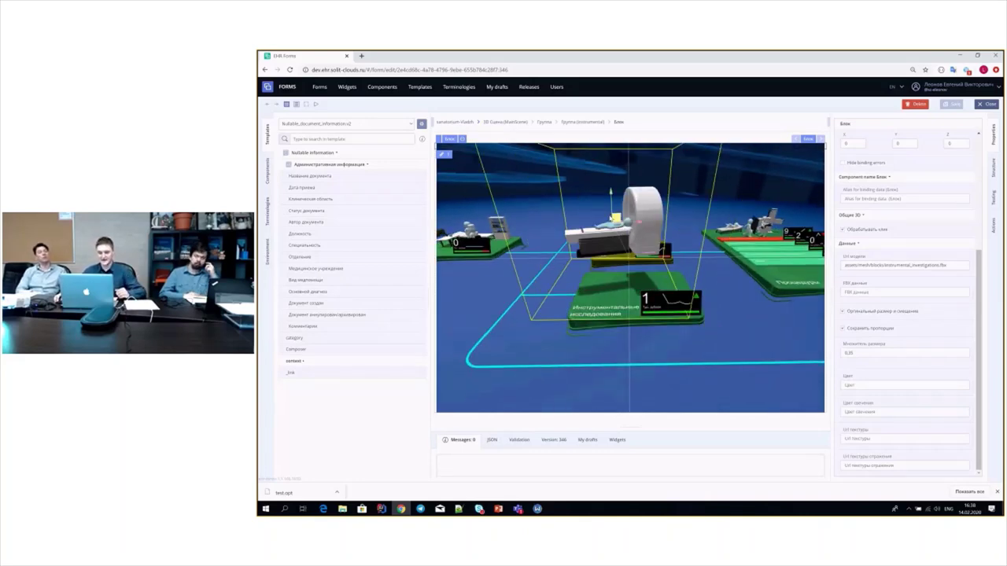
scroll(630, 278, "down", 3)
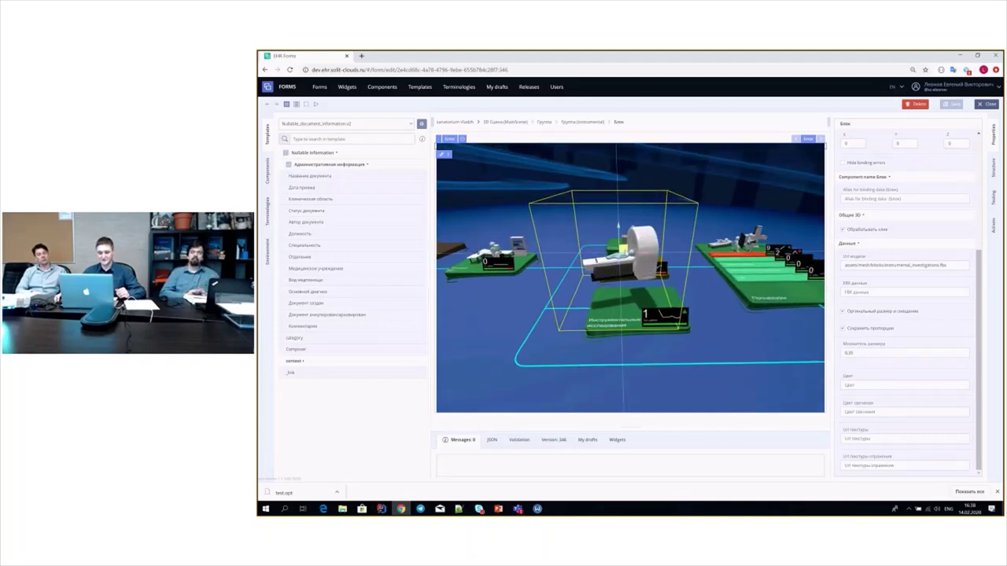
left_click_drag(630, 277, 692, 275)
scroll(716, 276, "up", 2)
left_click(444, 156)
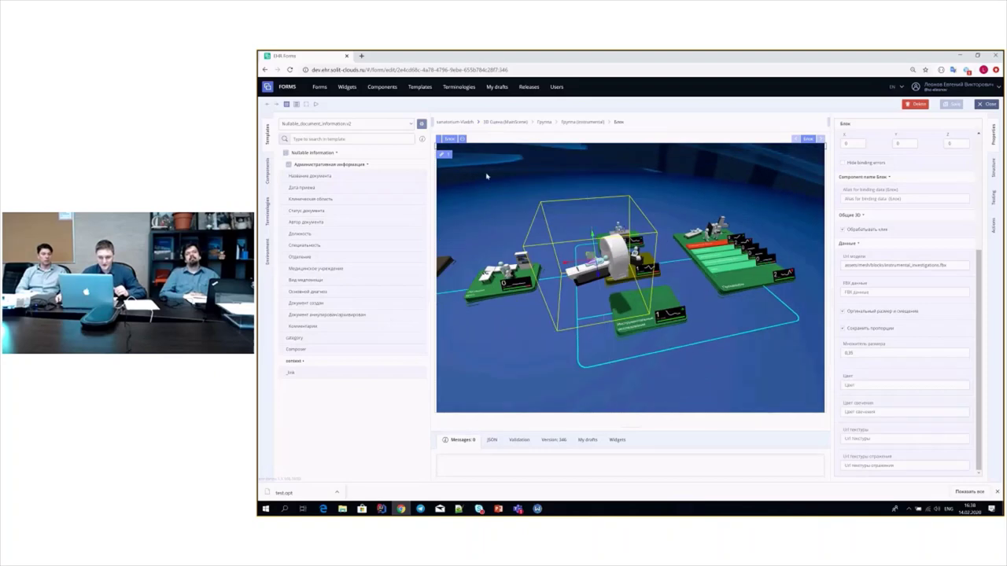
left_click(445, 155)
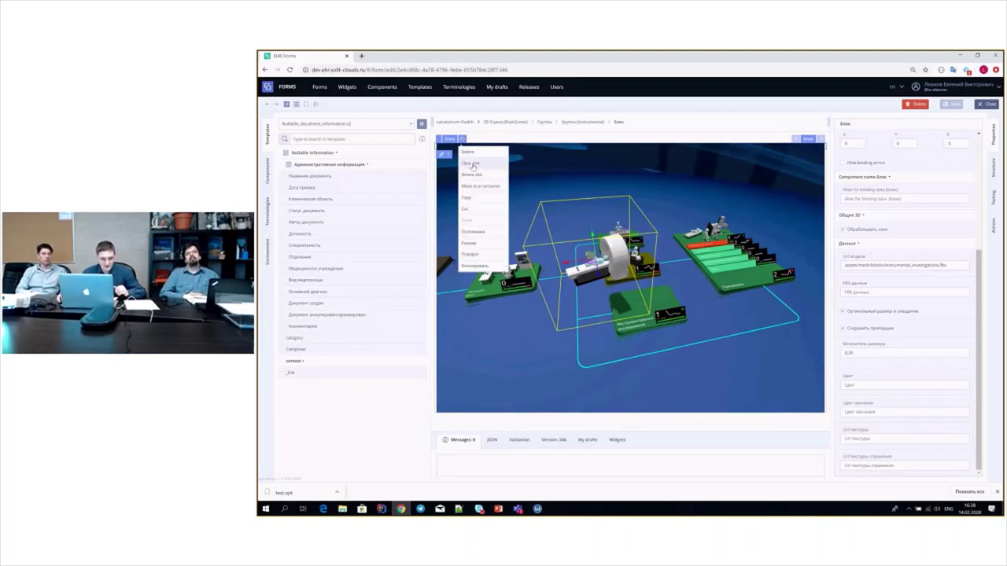
- Clear the scanner from its slot, place 'Зубы человека' there, and select tooth U008
left_click(472, 166)
scroll(400, 275, "down", 5)
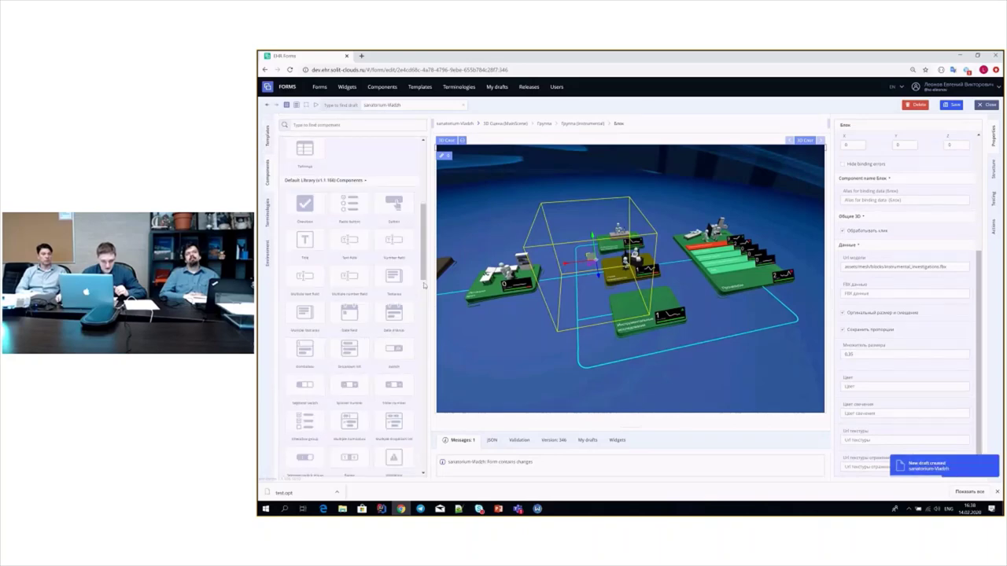
scroll(400, 274, "down", 3)
left_click_drag(304, 306, 596, 272)
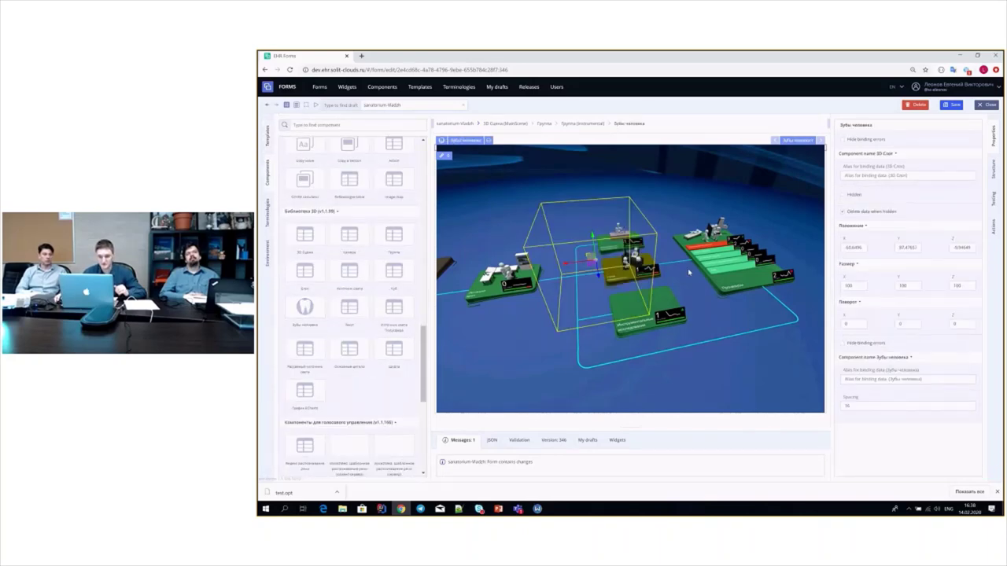
left_click_drag(689, 279, 575, 212)
scroll(575, 212, "up", 2)
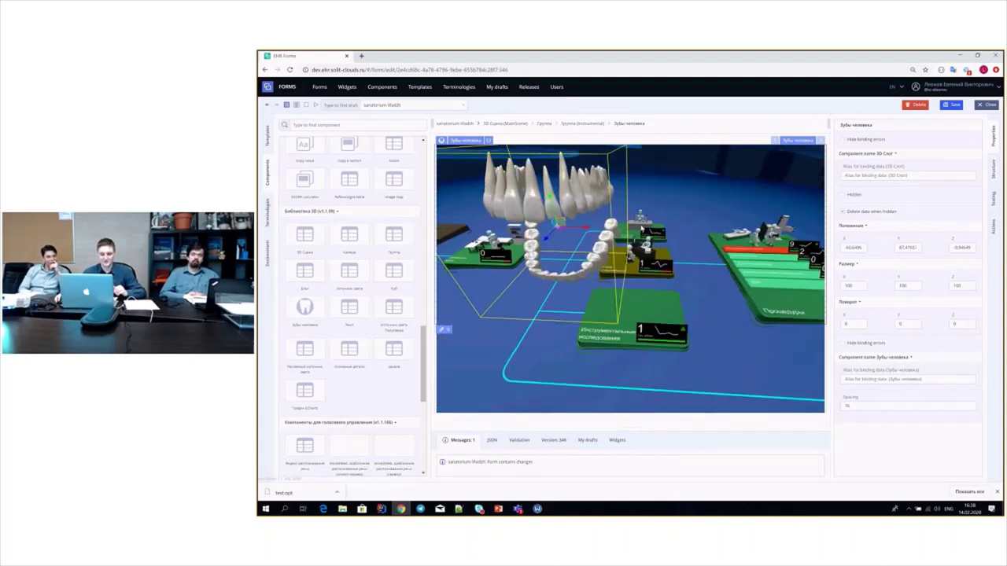
left_click(658, 244)
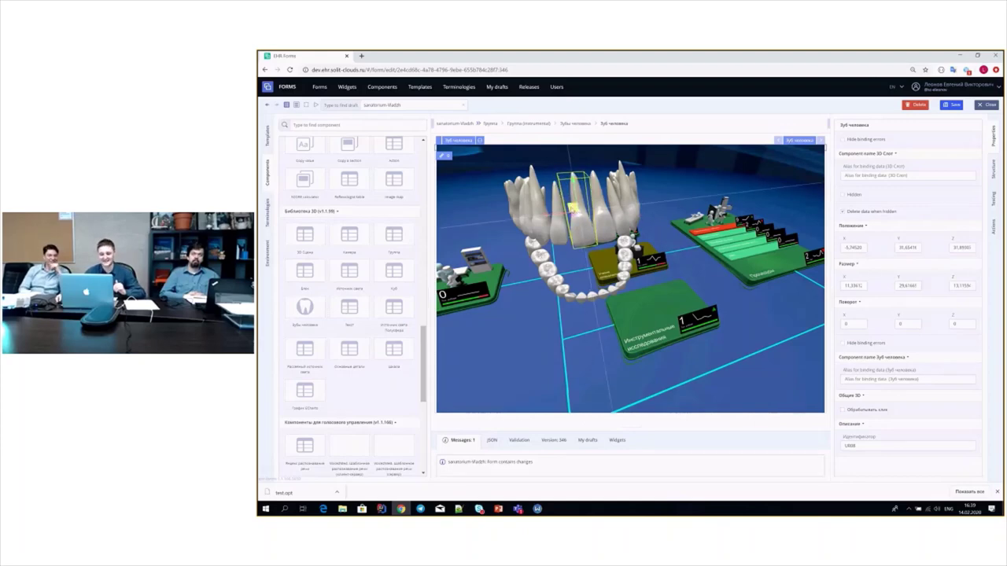
left_click_drag(614, 229, 605, 272)
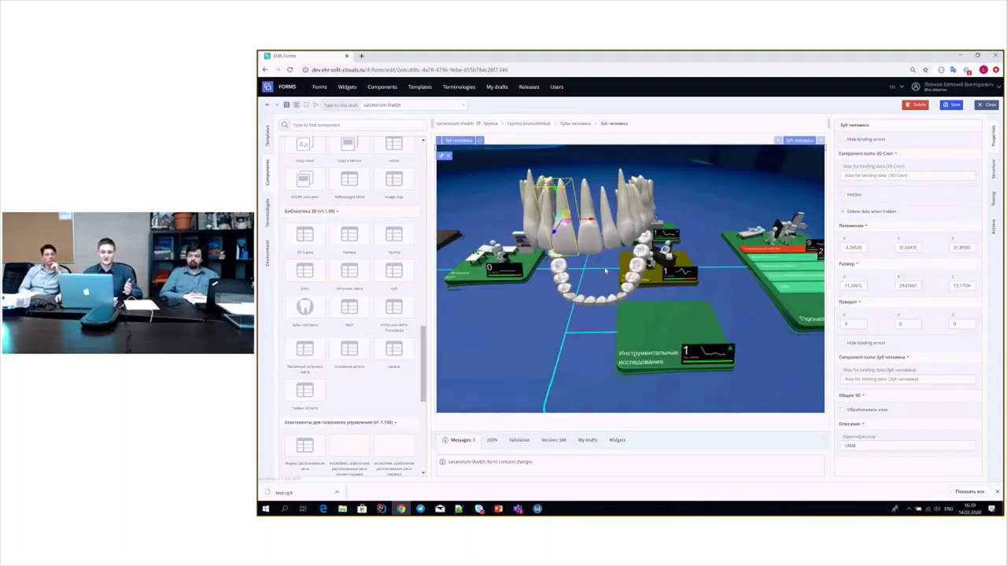
scroll(605, 271, "up", 3)
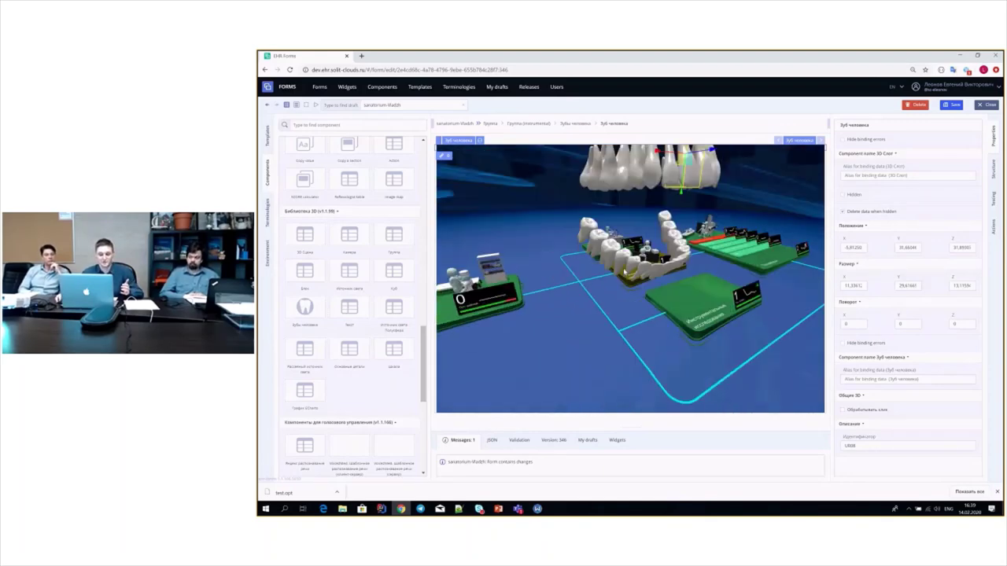
scroll(604, 273, "down", 2)
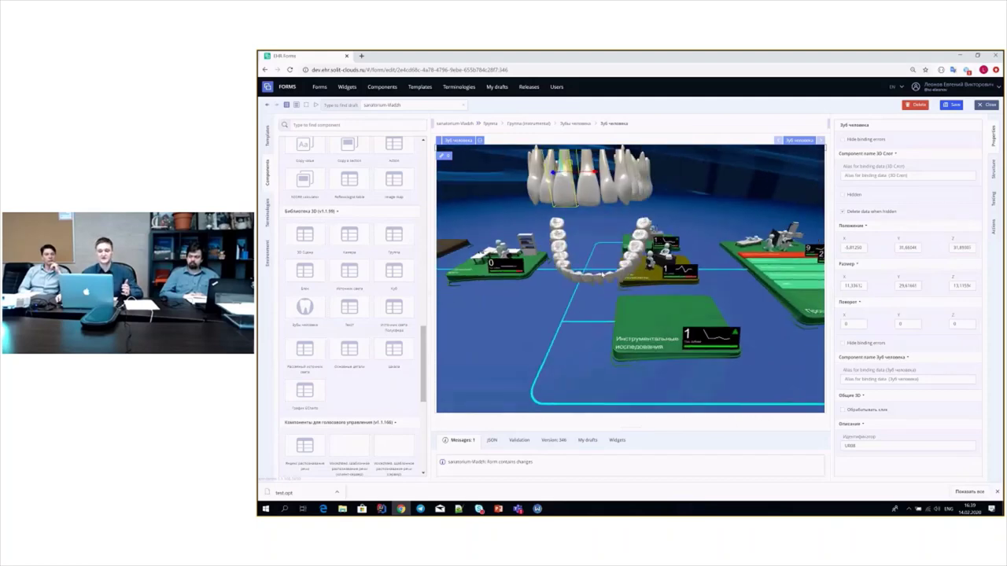
scroll(599, 216, "up", 3)
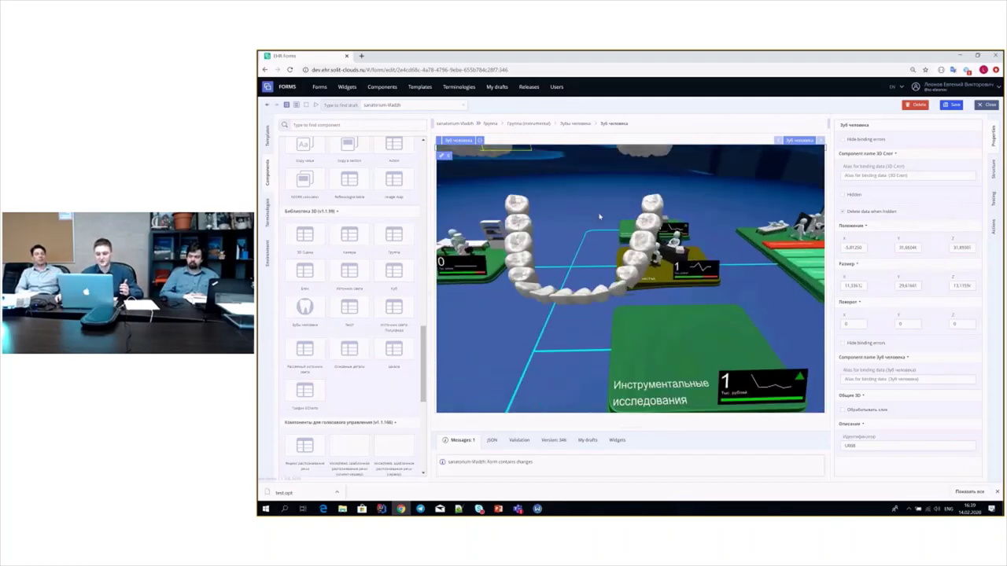
left_click_drag(599, 216, 621, 157)
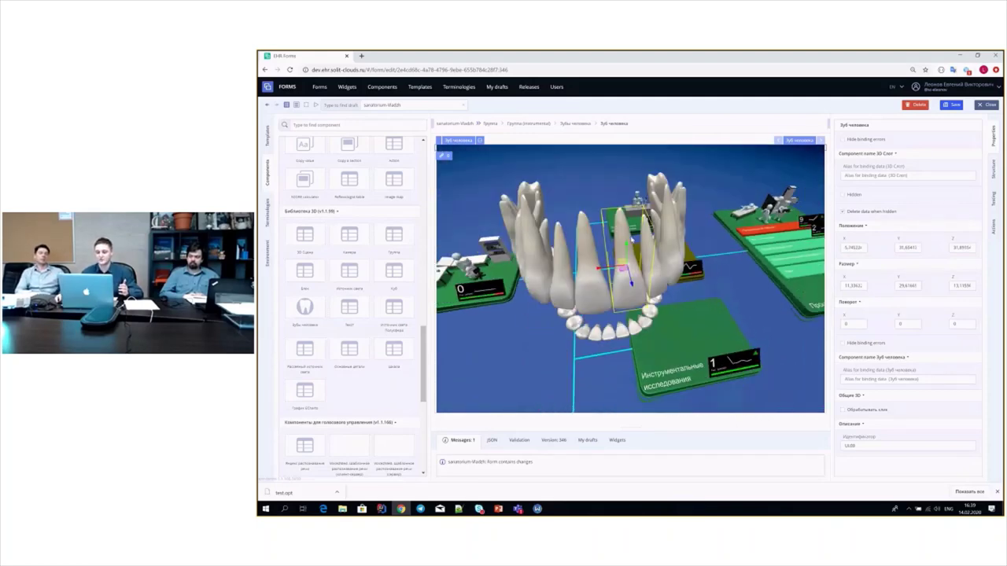
left_click(629, 275)
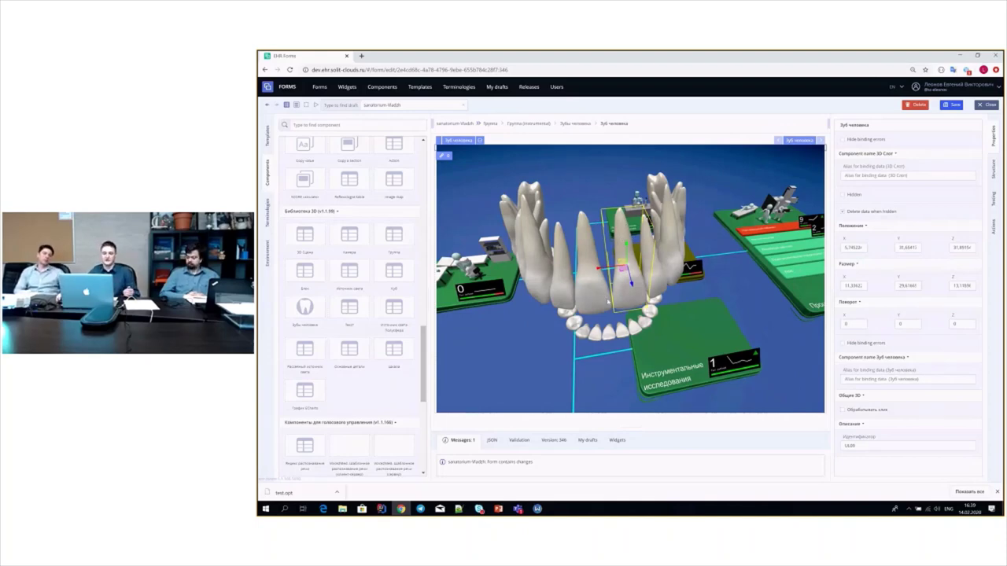
left_click_drag(622, 240, 657, 321)
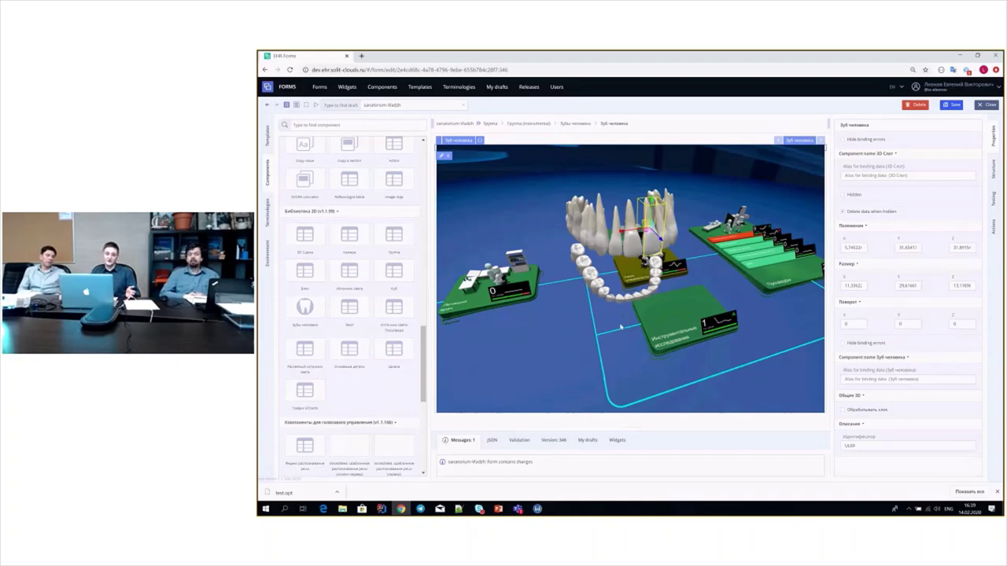
left_click_drag(623, 315, 534, 319)
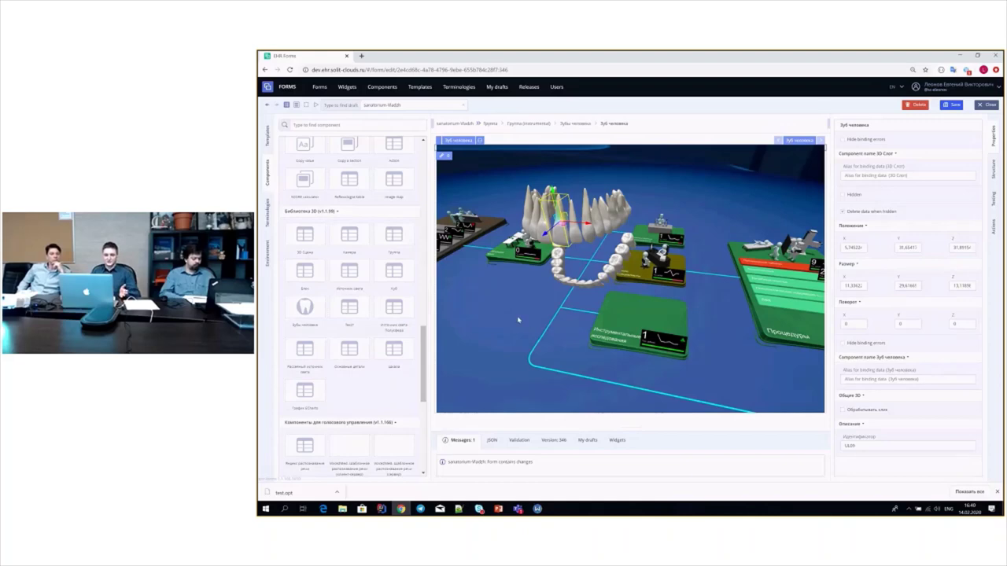
left_click_drag(518, 319, 545, 327)
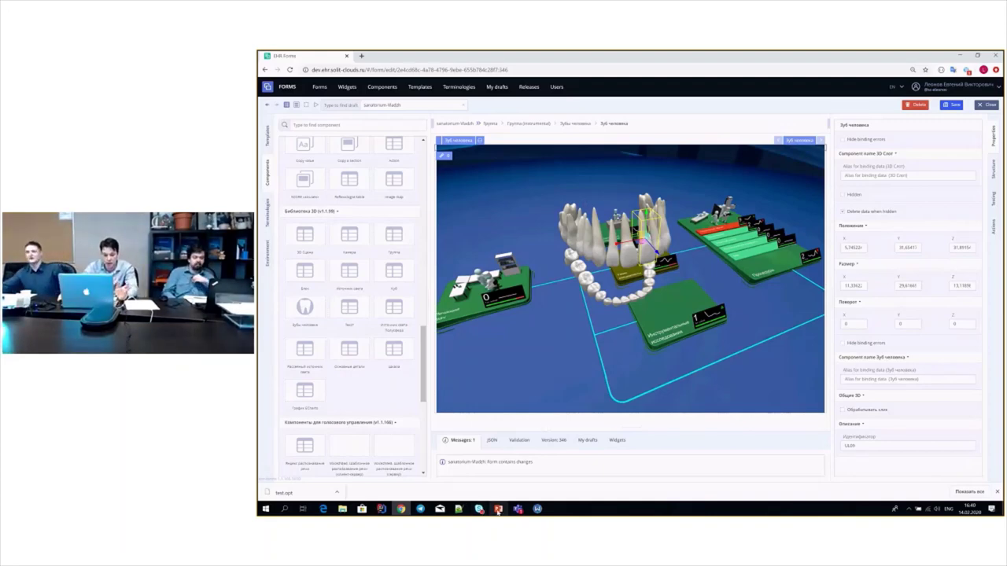
left_click(497, 510)
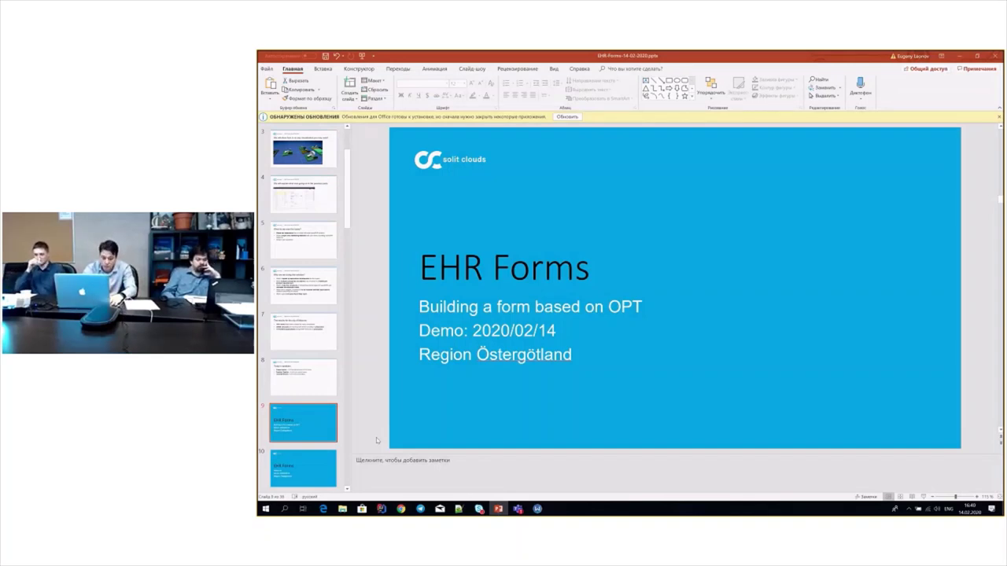
- Advance past the 'About us' slide to slide 11, 'Our company'
key("Down")
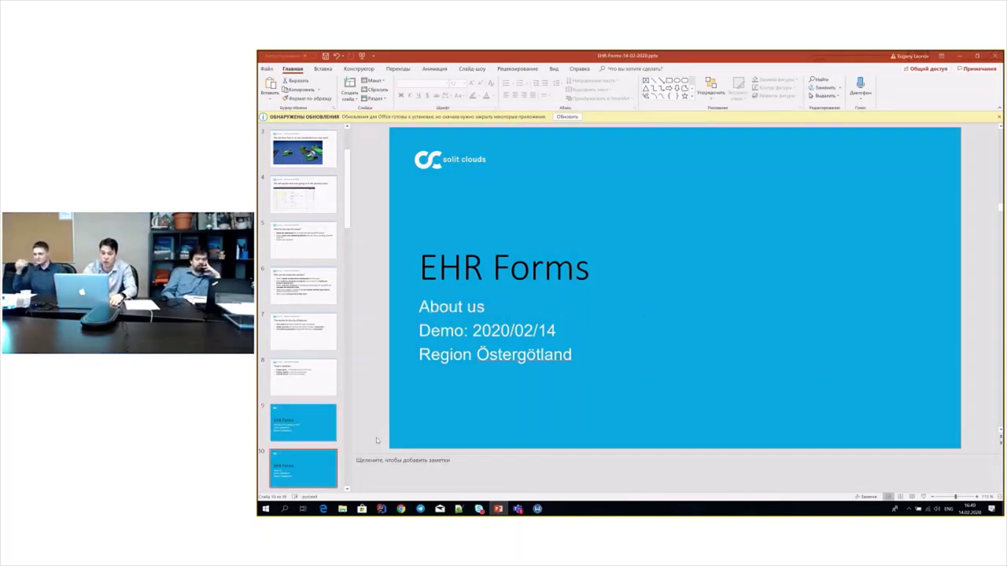
key("Down")
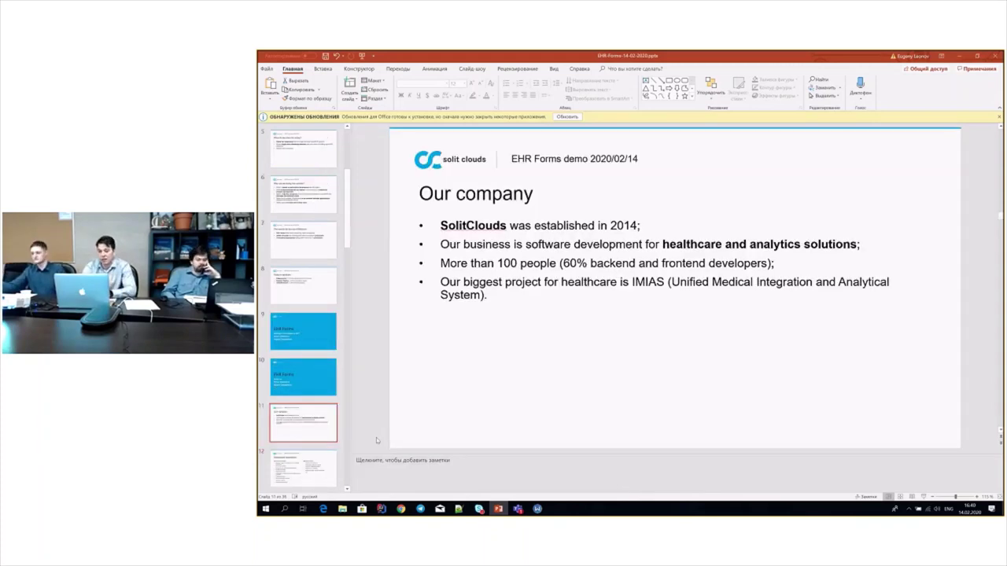